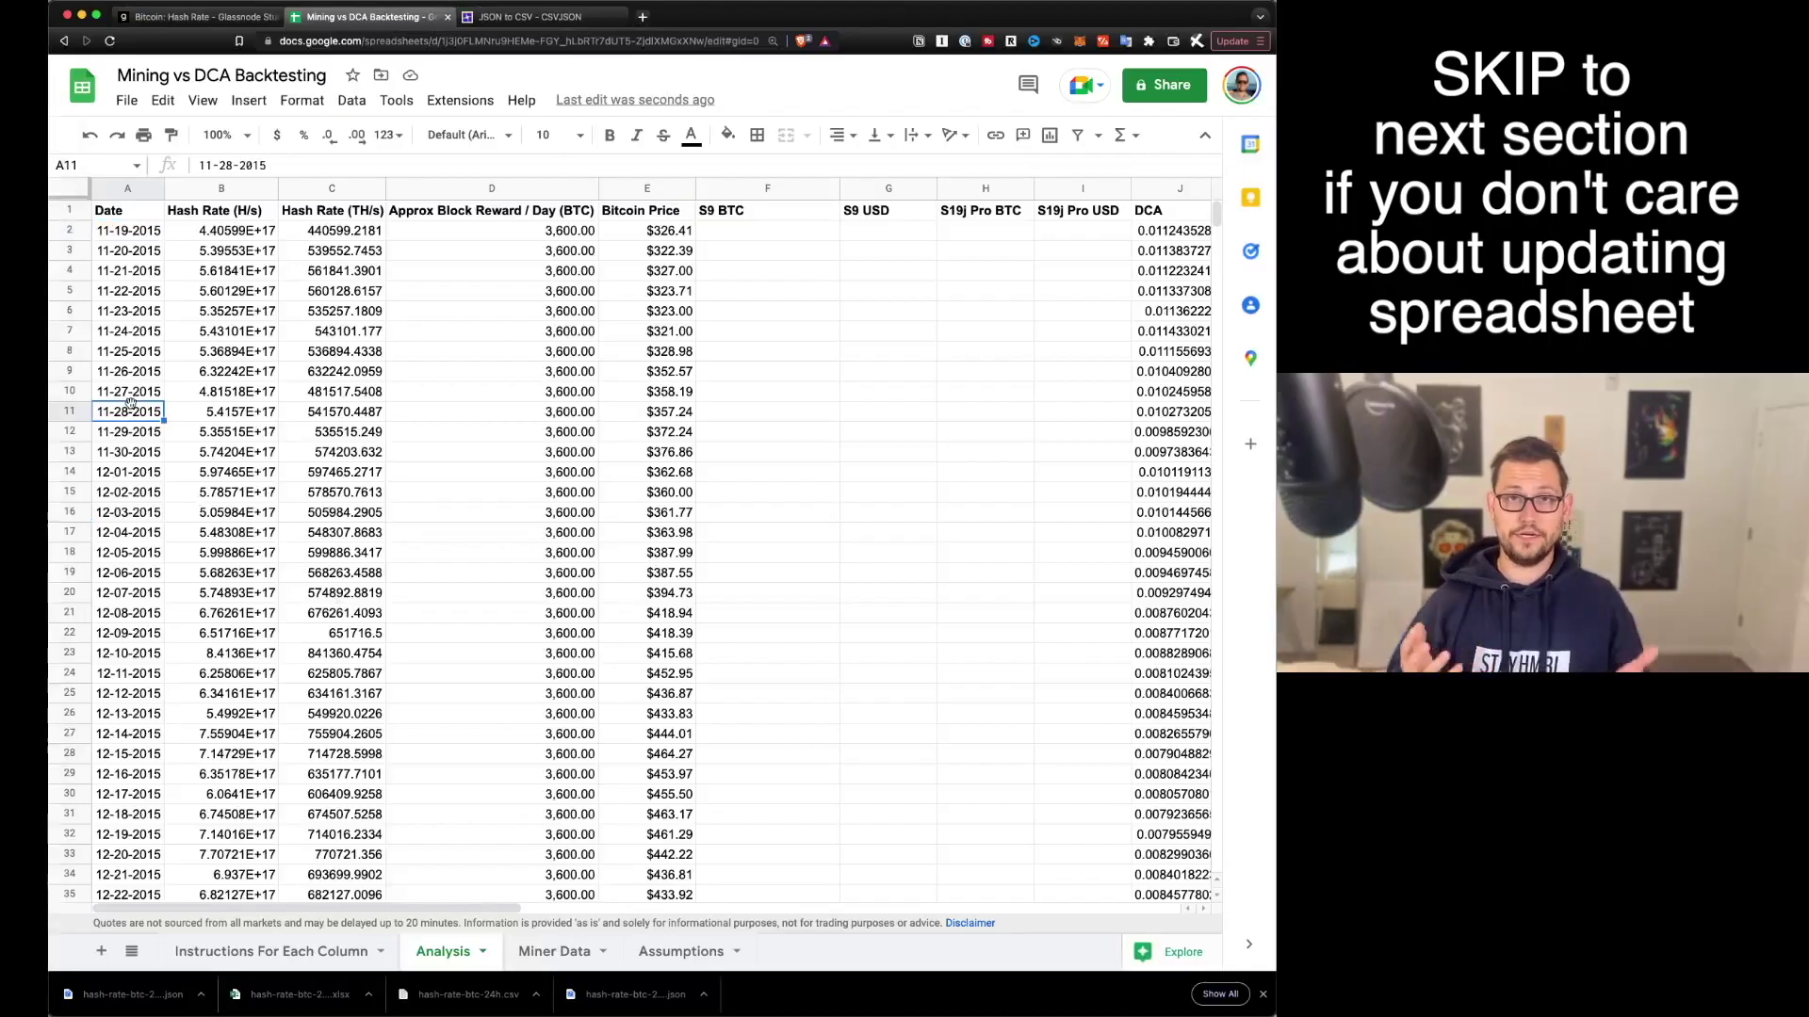
- Jump to row 2354, the last data row dated 04-28-2022, on the Analysis sheet
key(super+Down)
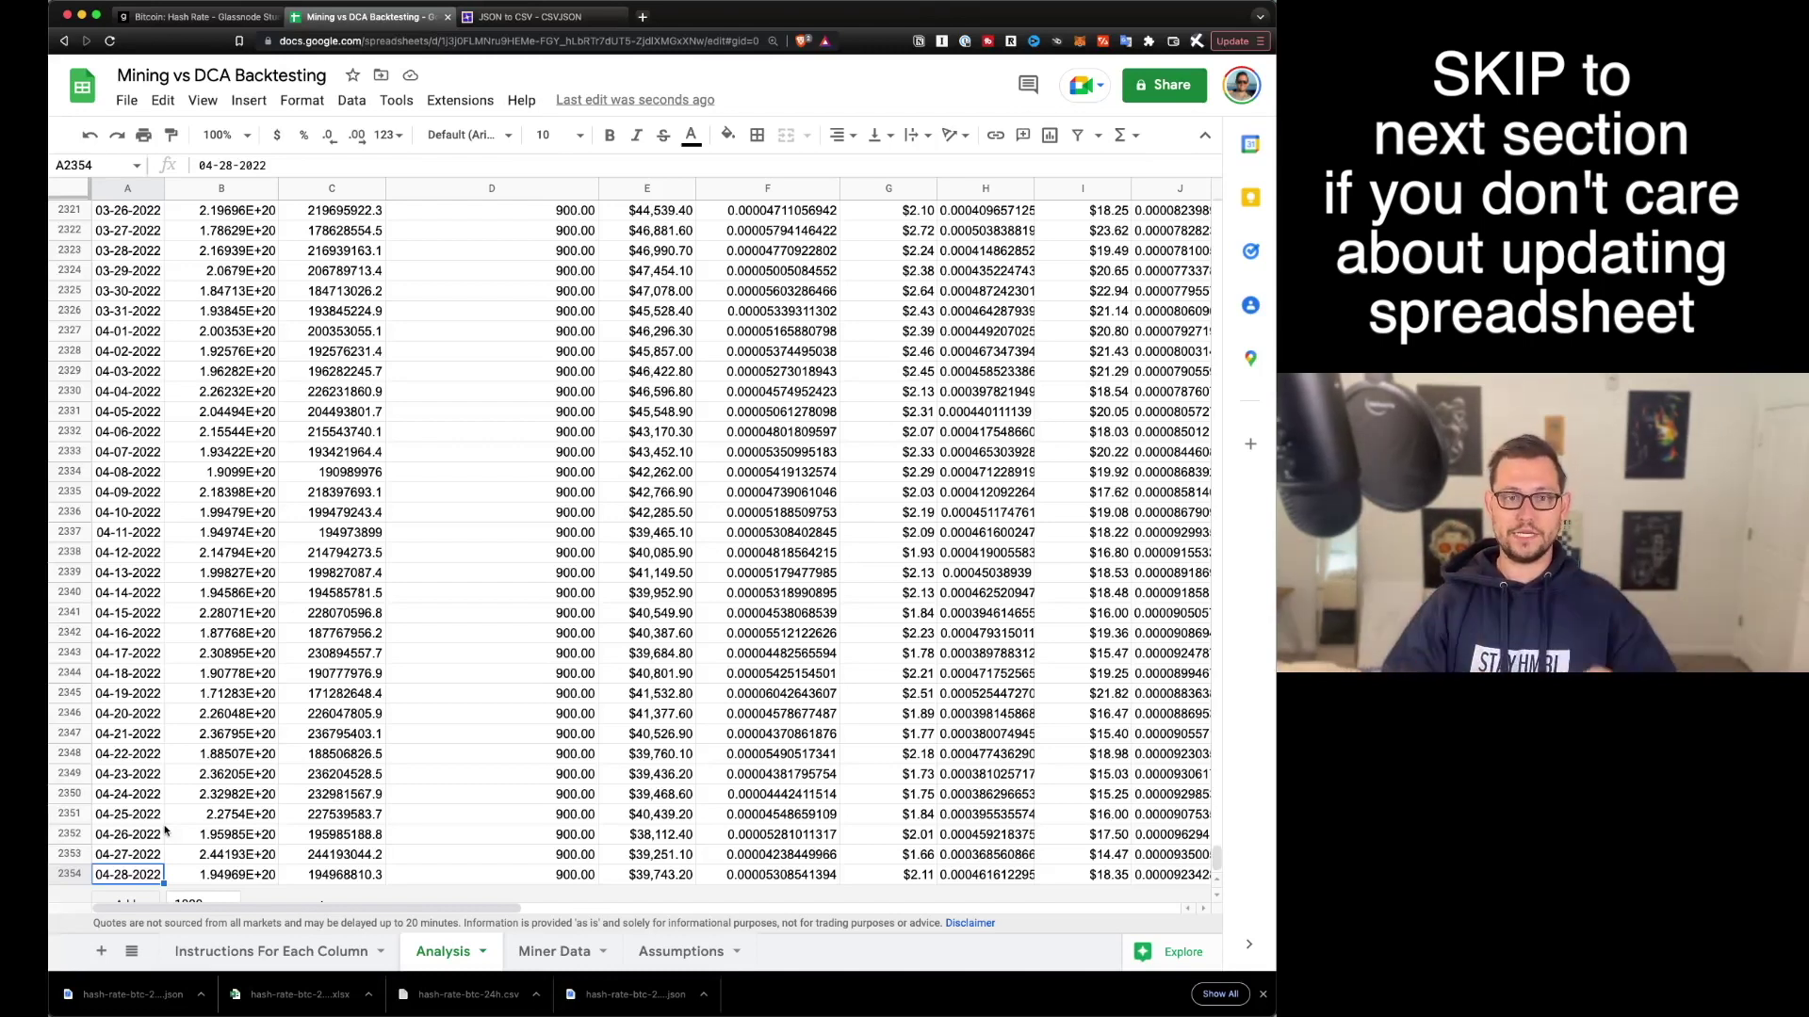
- Note 04-28-2022 as the latest date and switch to the Glassnode Studio mean hash rate chart
key(ctrl+shift+Tab)
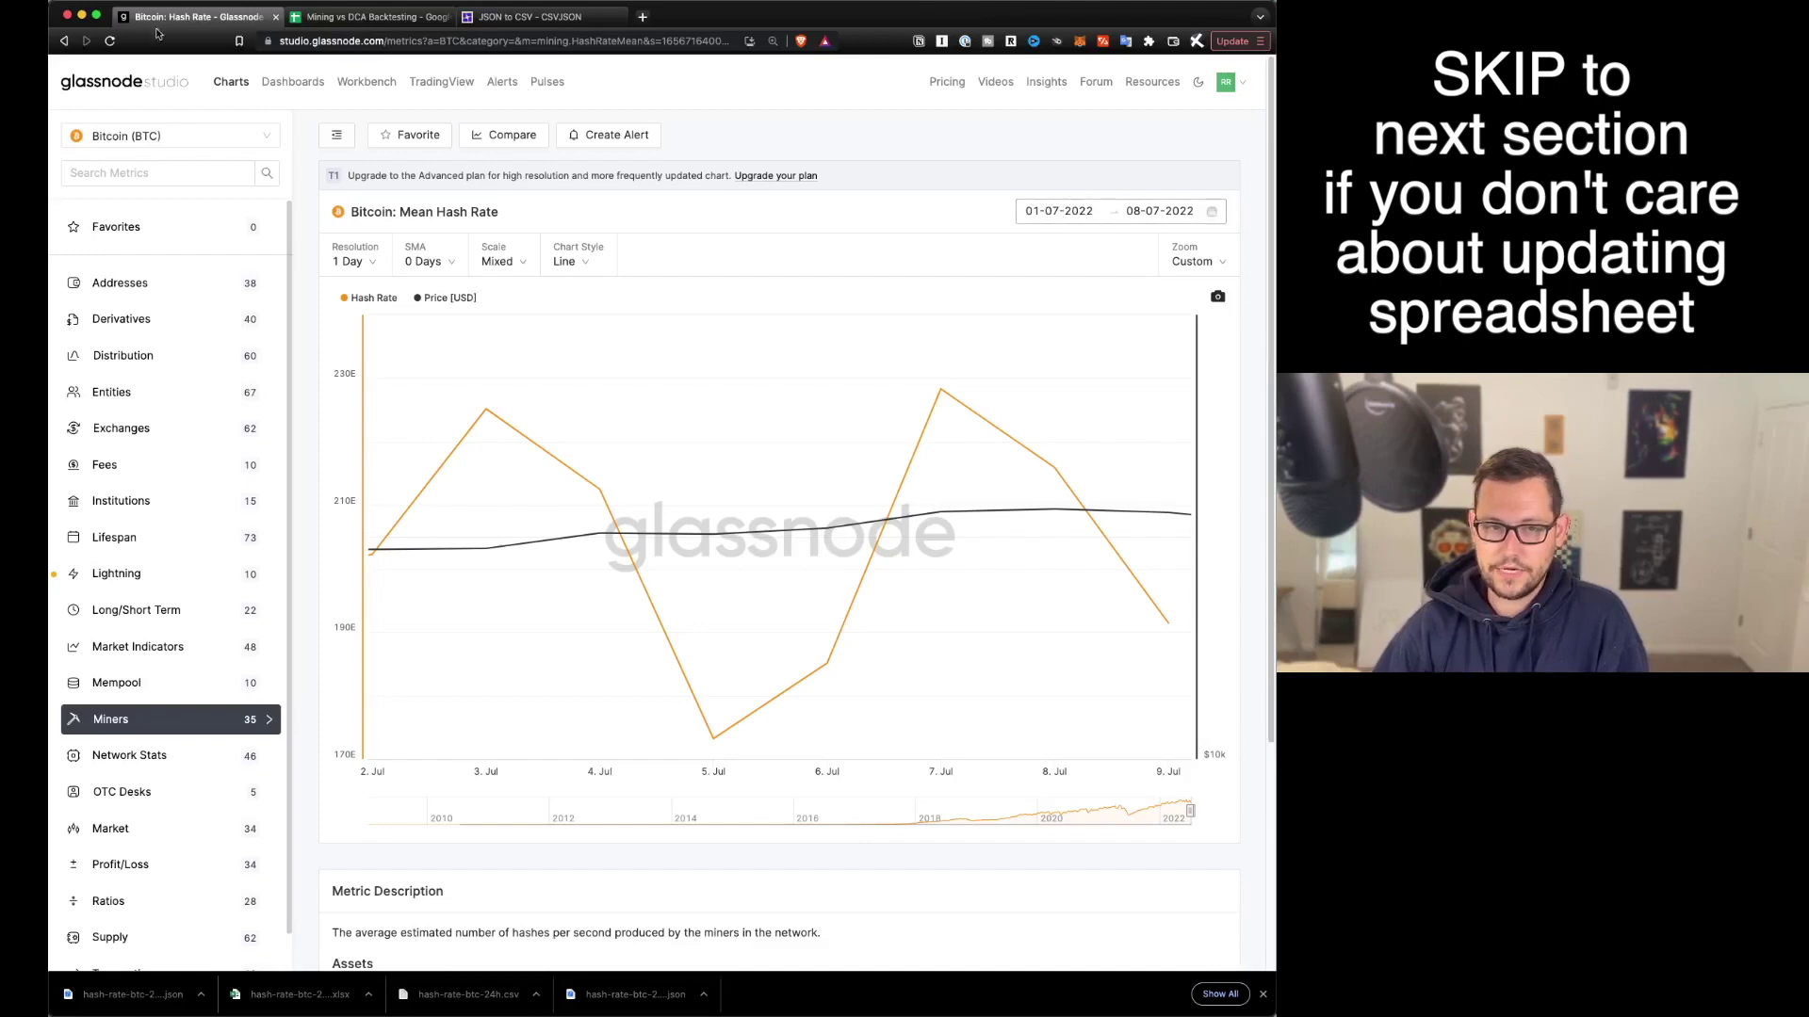
- Recheck the spreadsheet's last date, then set the hash rate chart's start date to 29 April 2022
key(ctrl+Tab)
scroll(205, 818, down, 2)
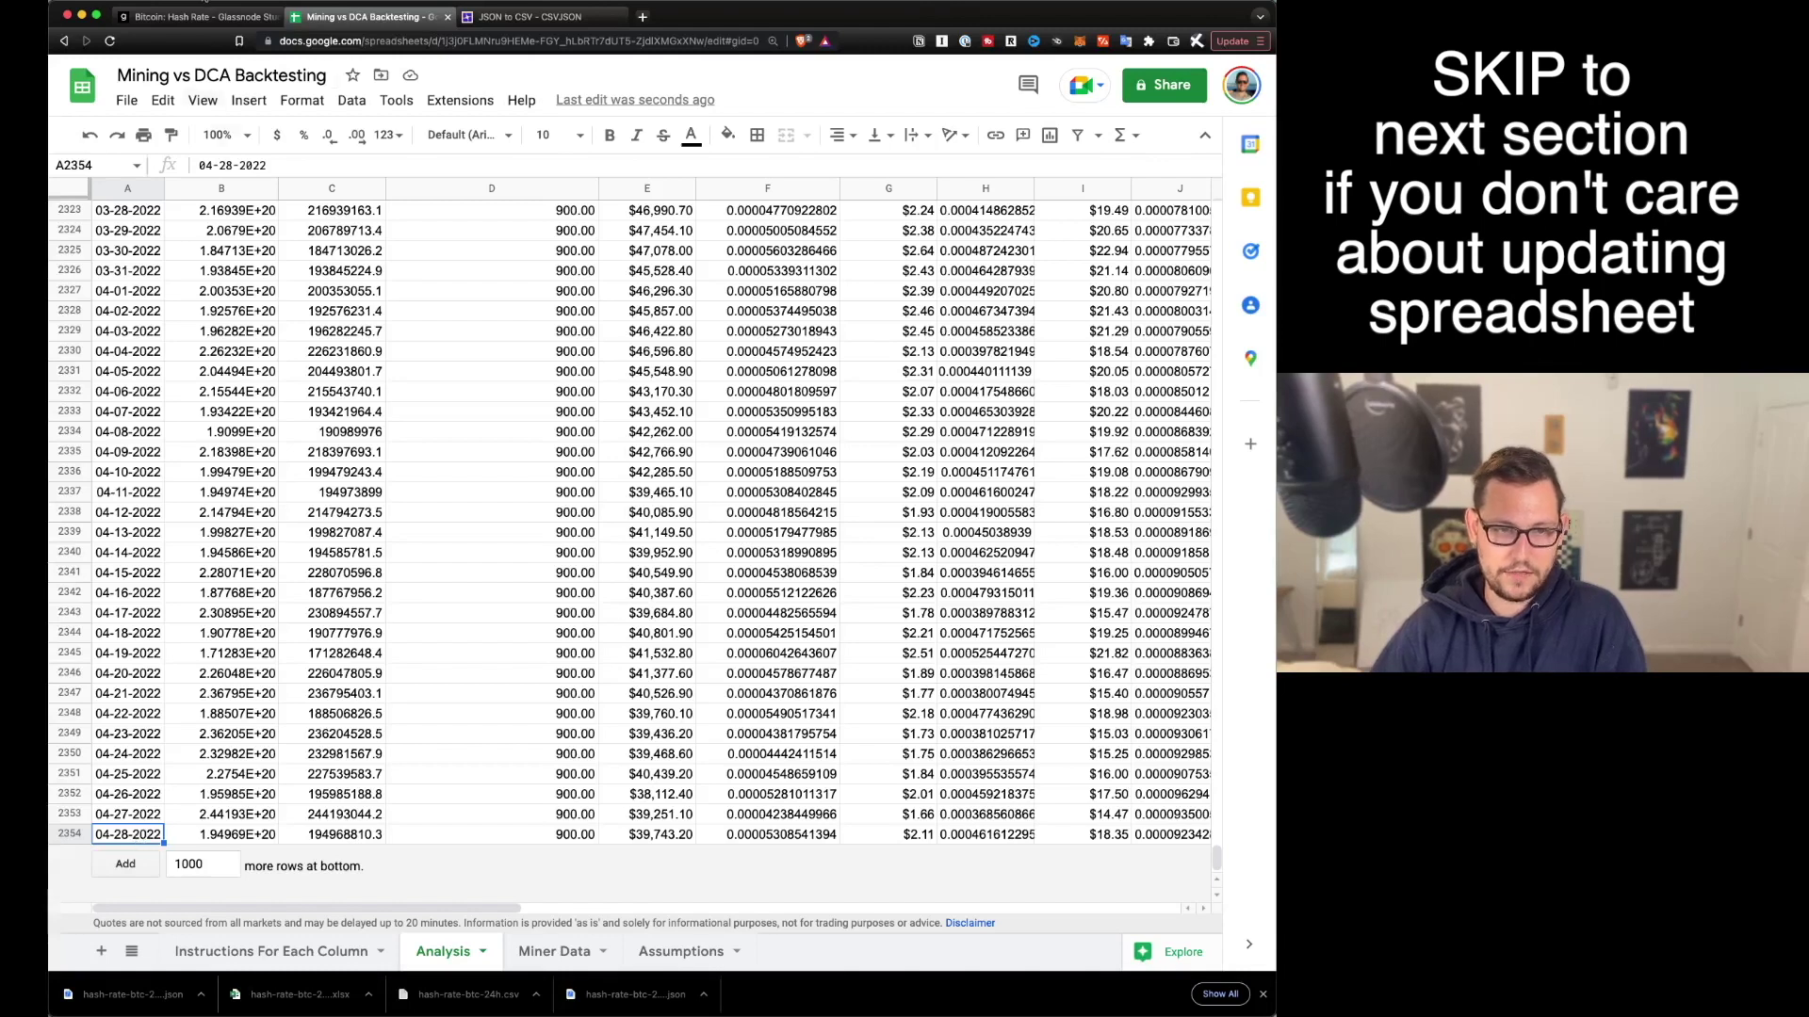
key(ctrl+shift+Tab)
click(1065, 211)
click(817, 250)
click(817, 250)
click(816, 250)
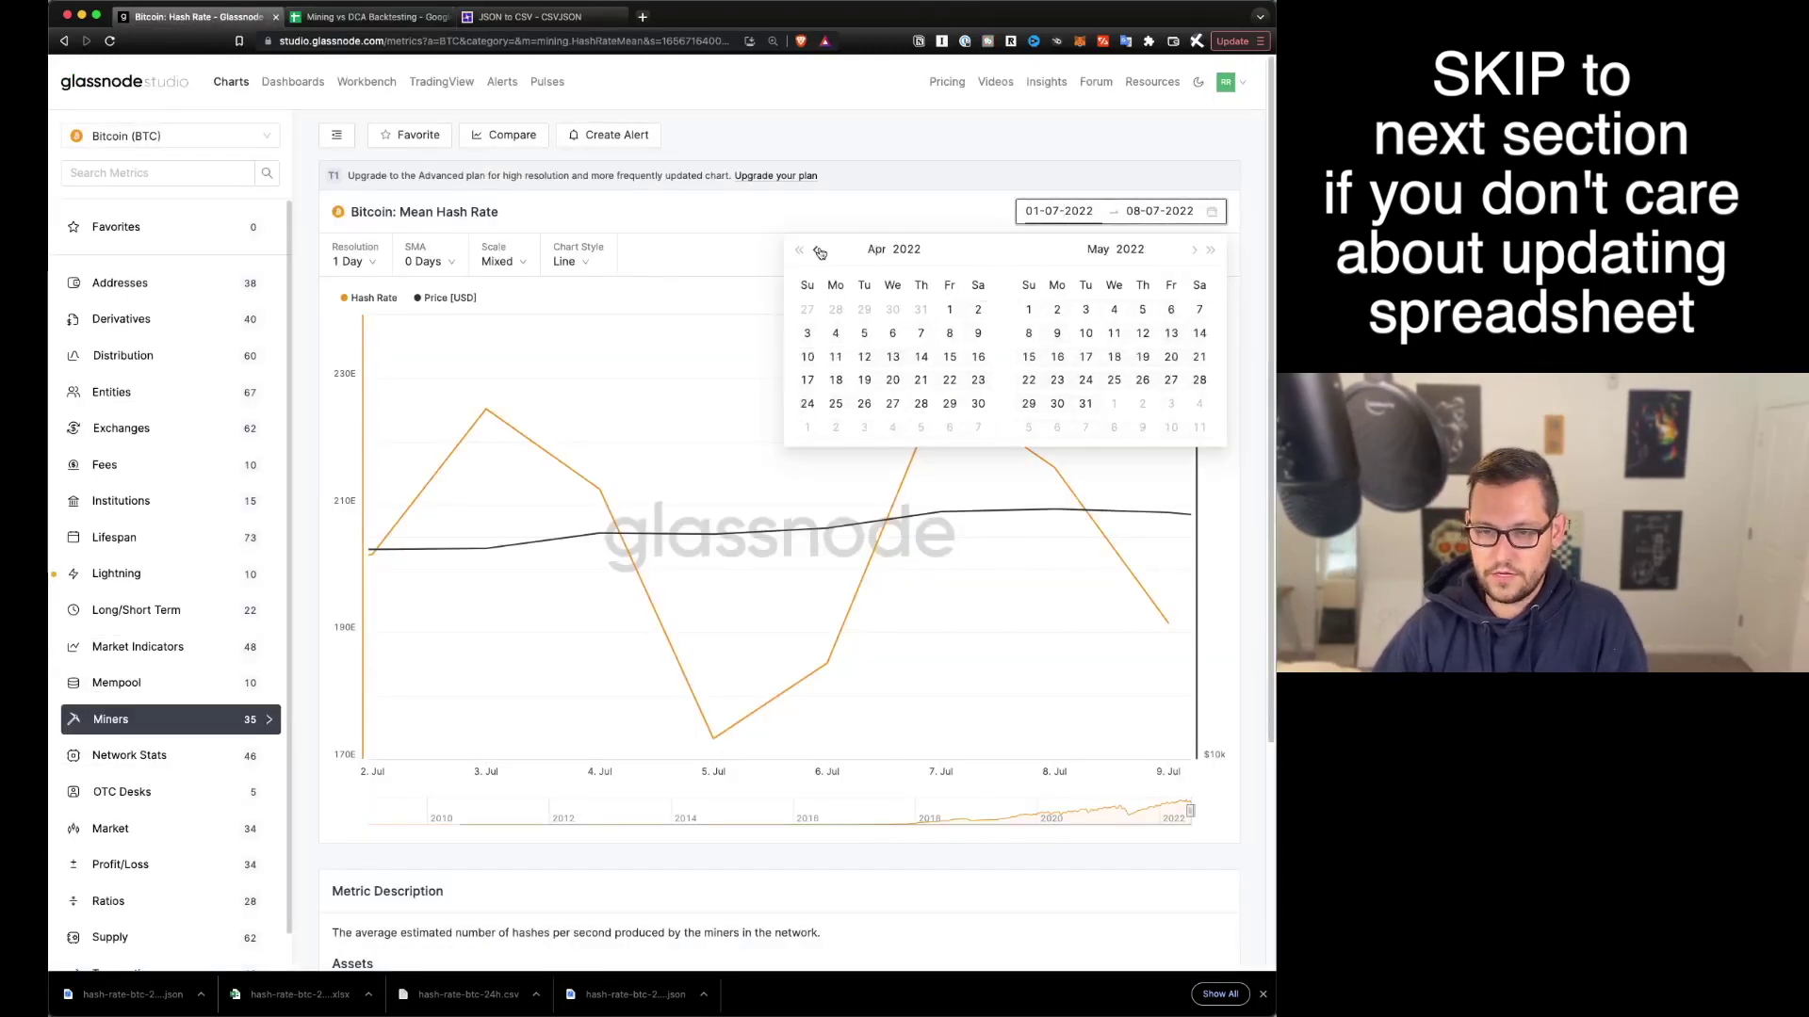
click(952, 404)
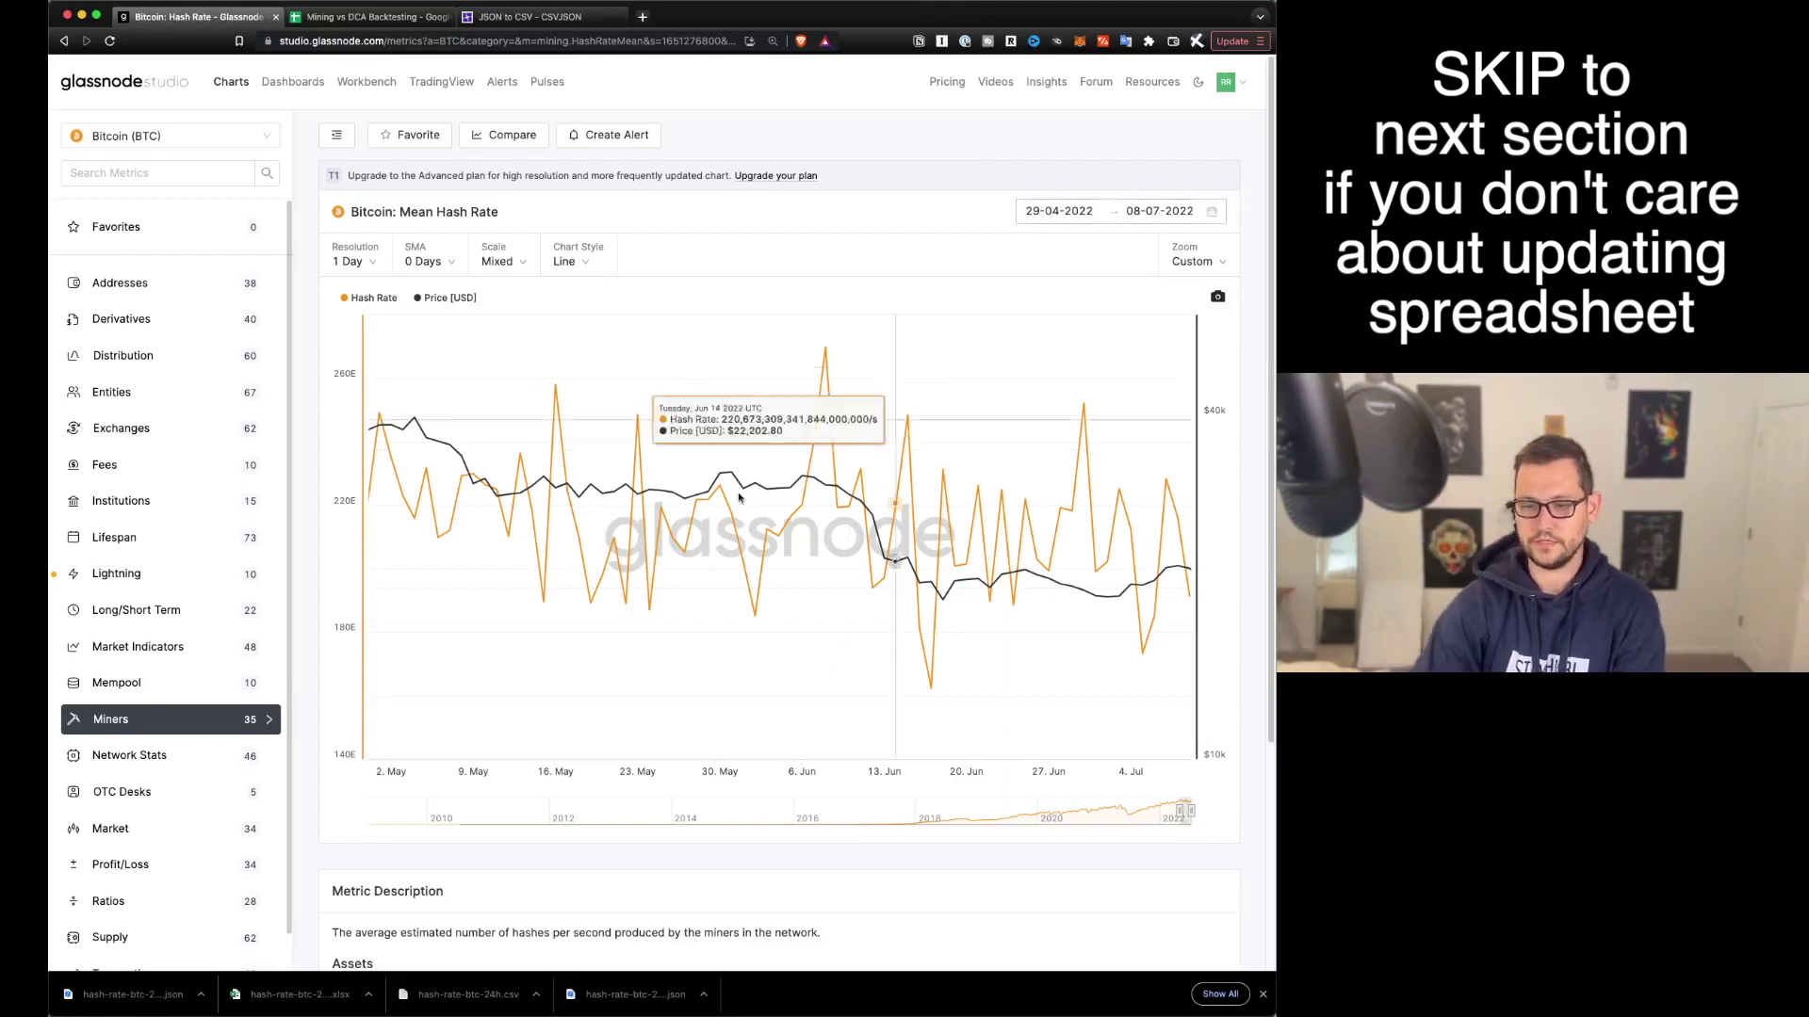
- Download the hash rate chart data as JSON and save it to the desktop
scroll(660, 405, down, 4)
click(552, 789)
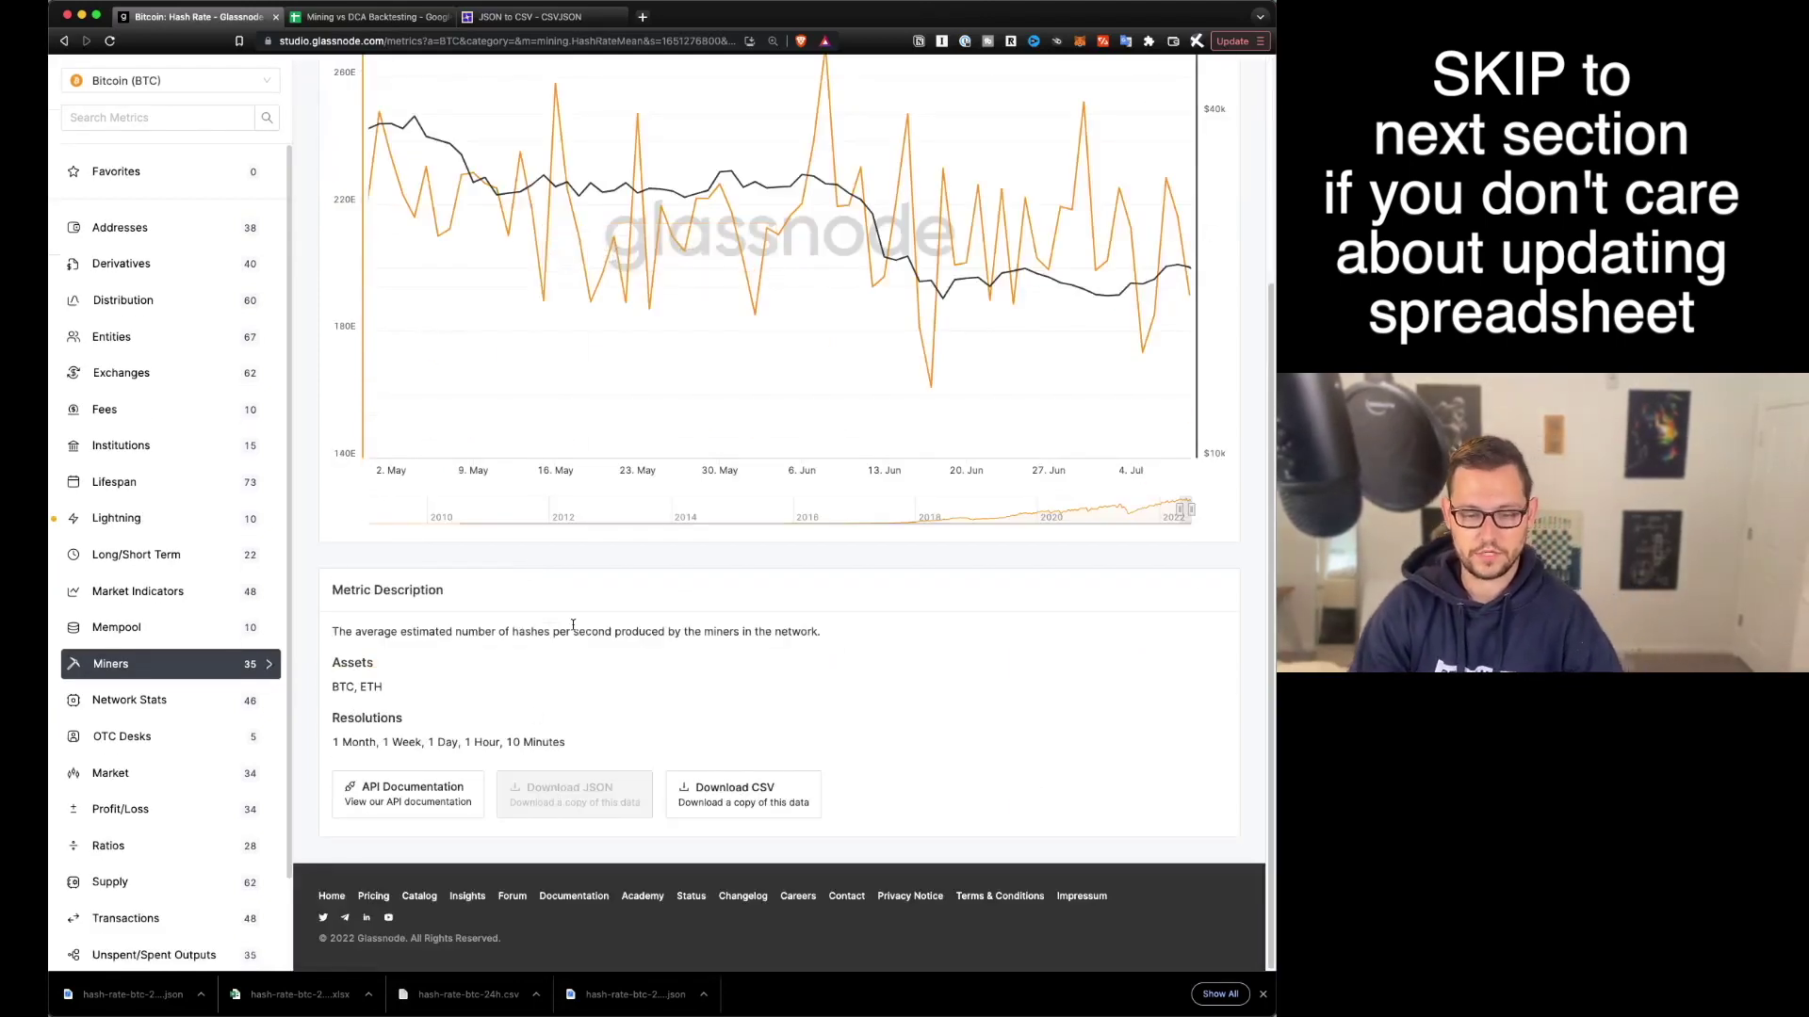
key(Escape)
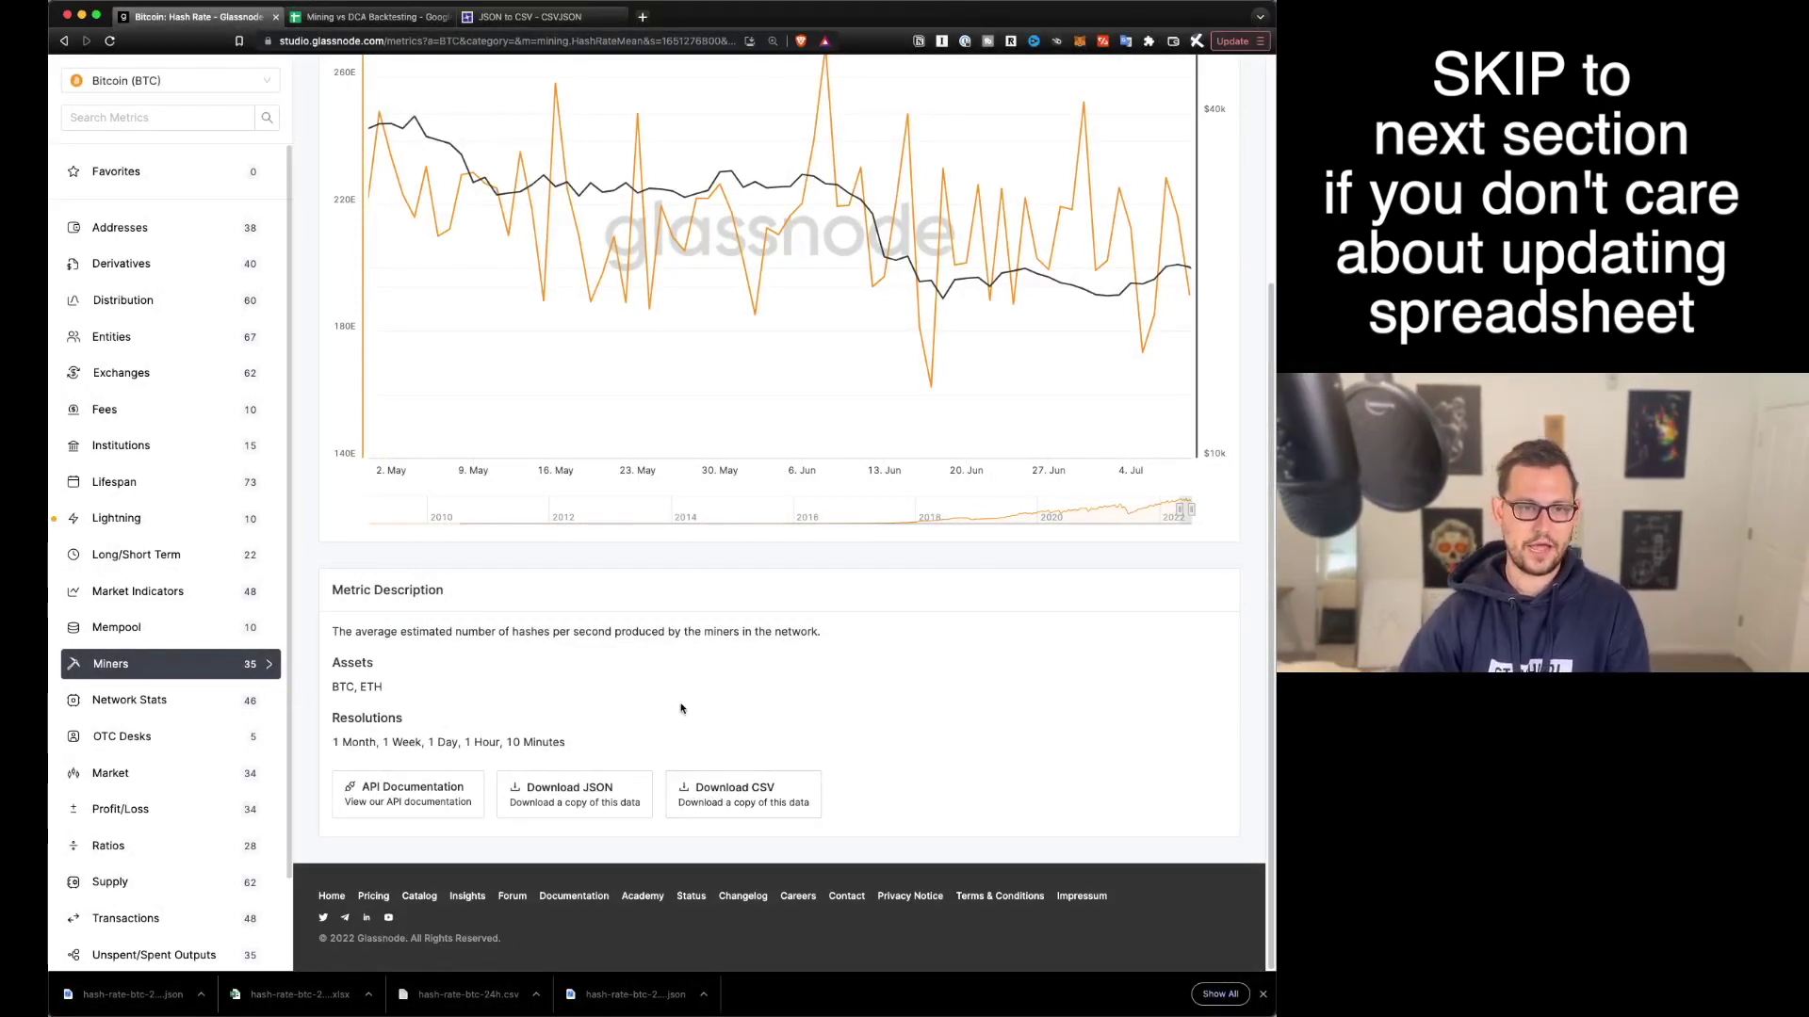
click(608, 791)
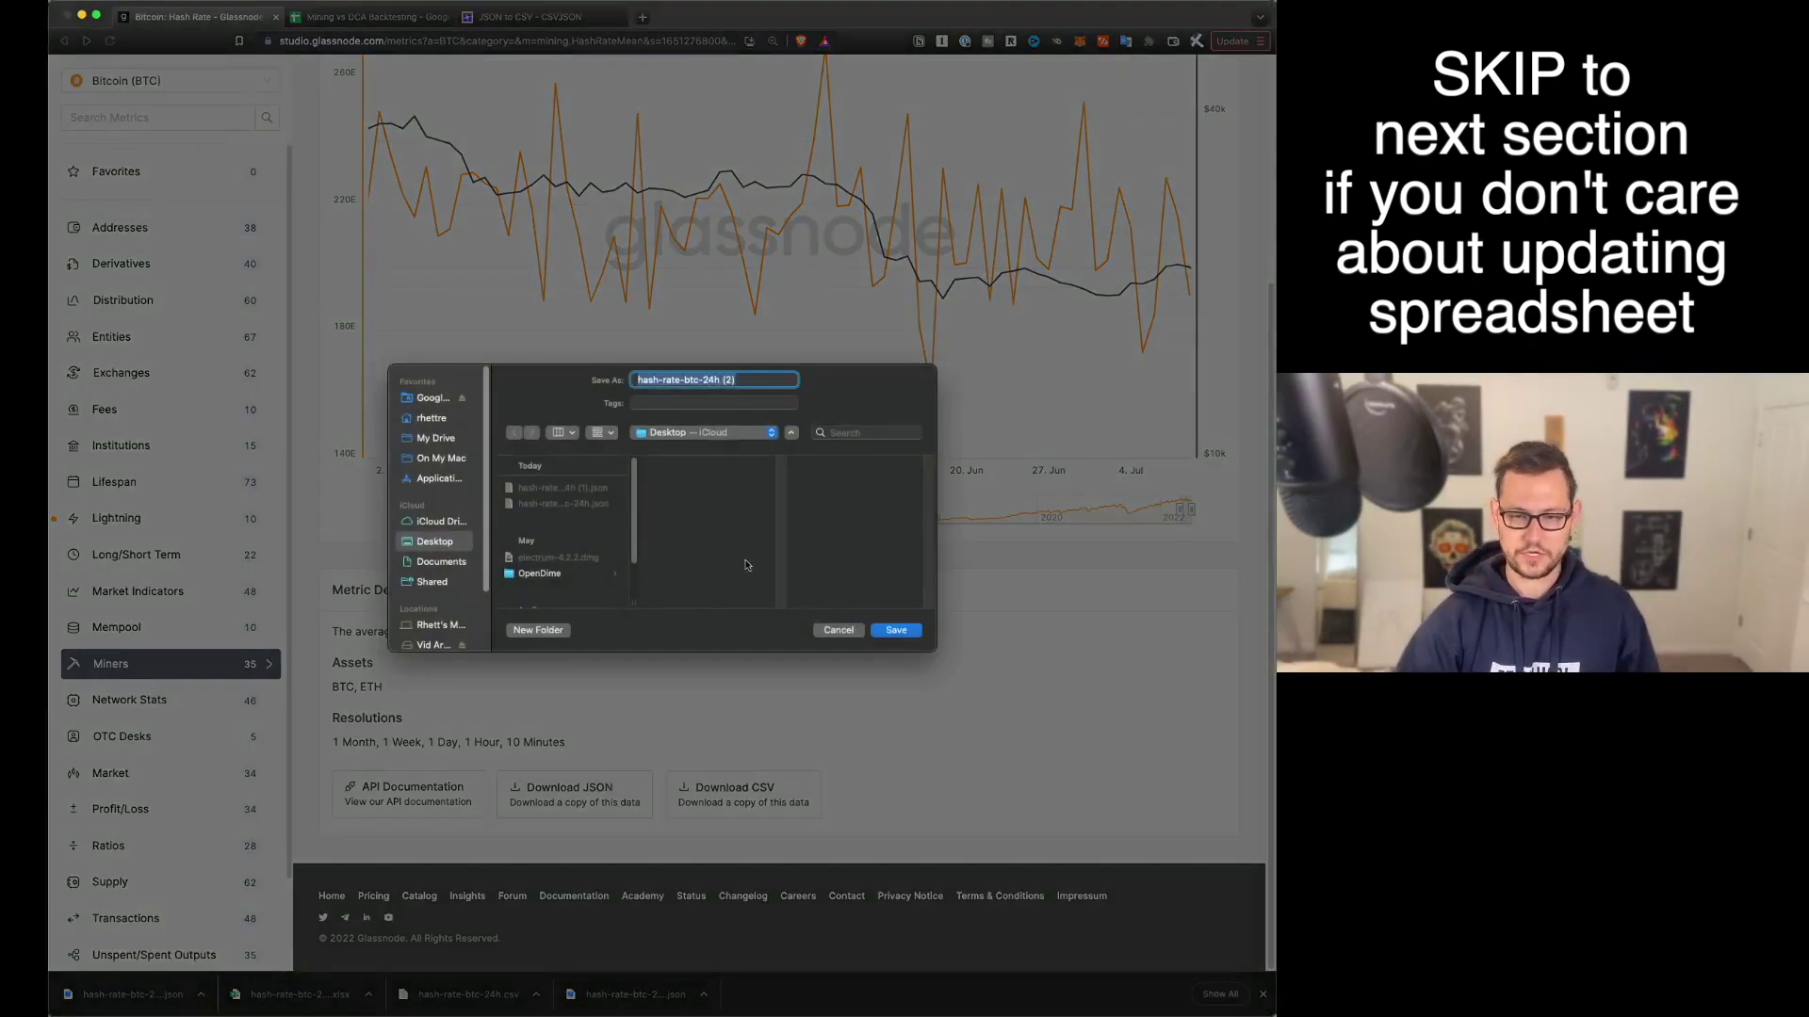
click(897, 632)
key(super+3)
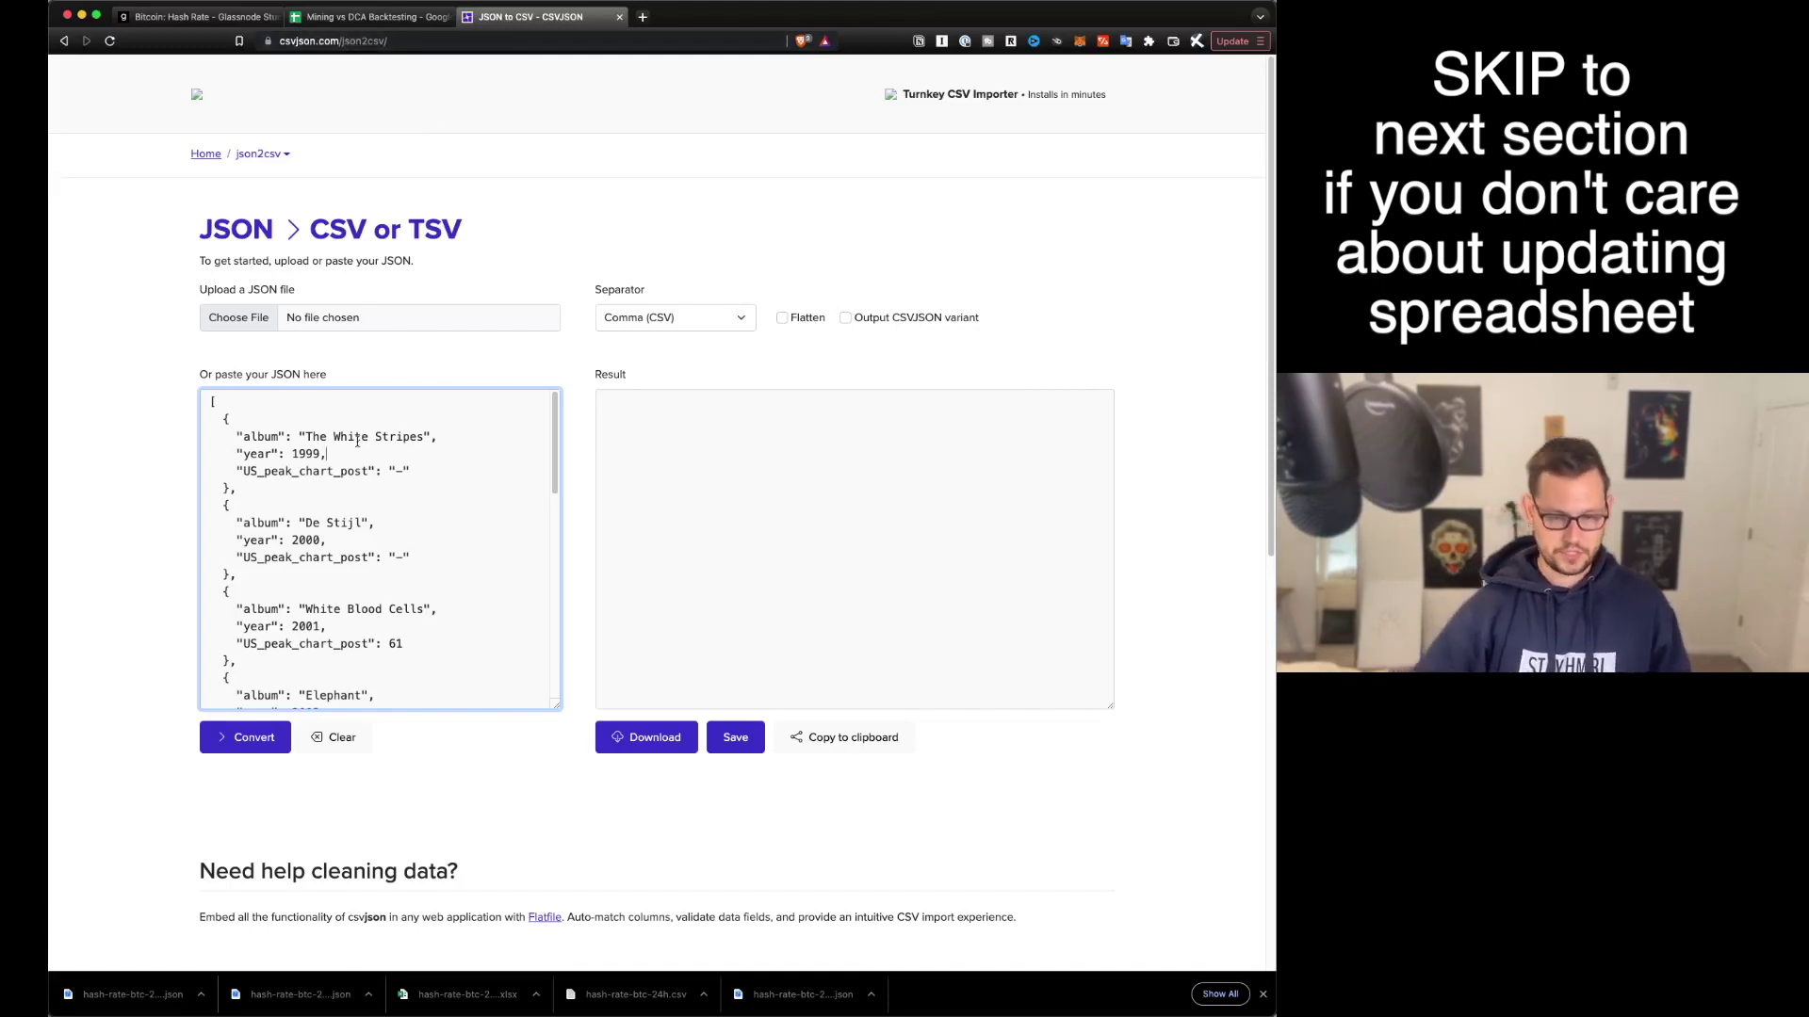
- Replace the sample JSON with the downloaded hash rate file and convert it to CSV
key(super+a)
key(BackSpace)
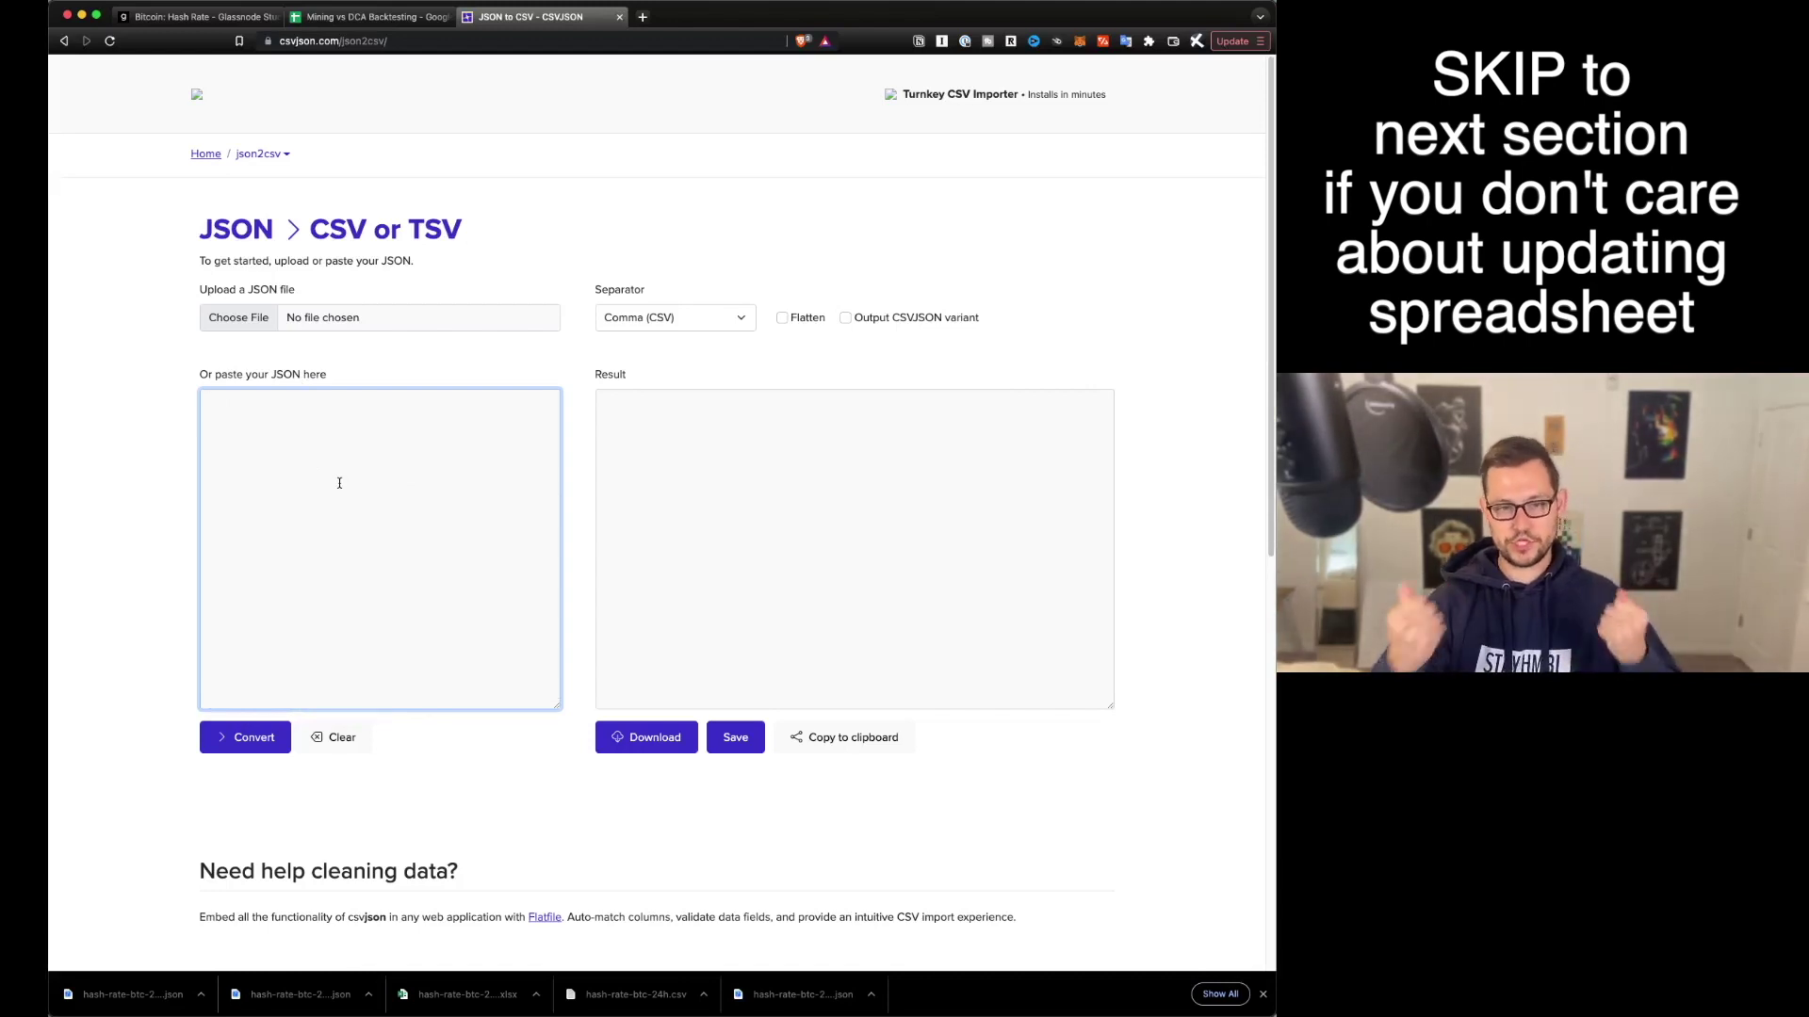
click(238, 321)
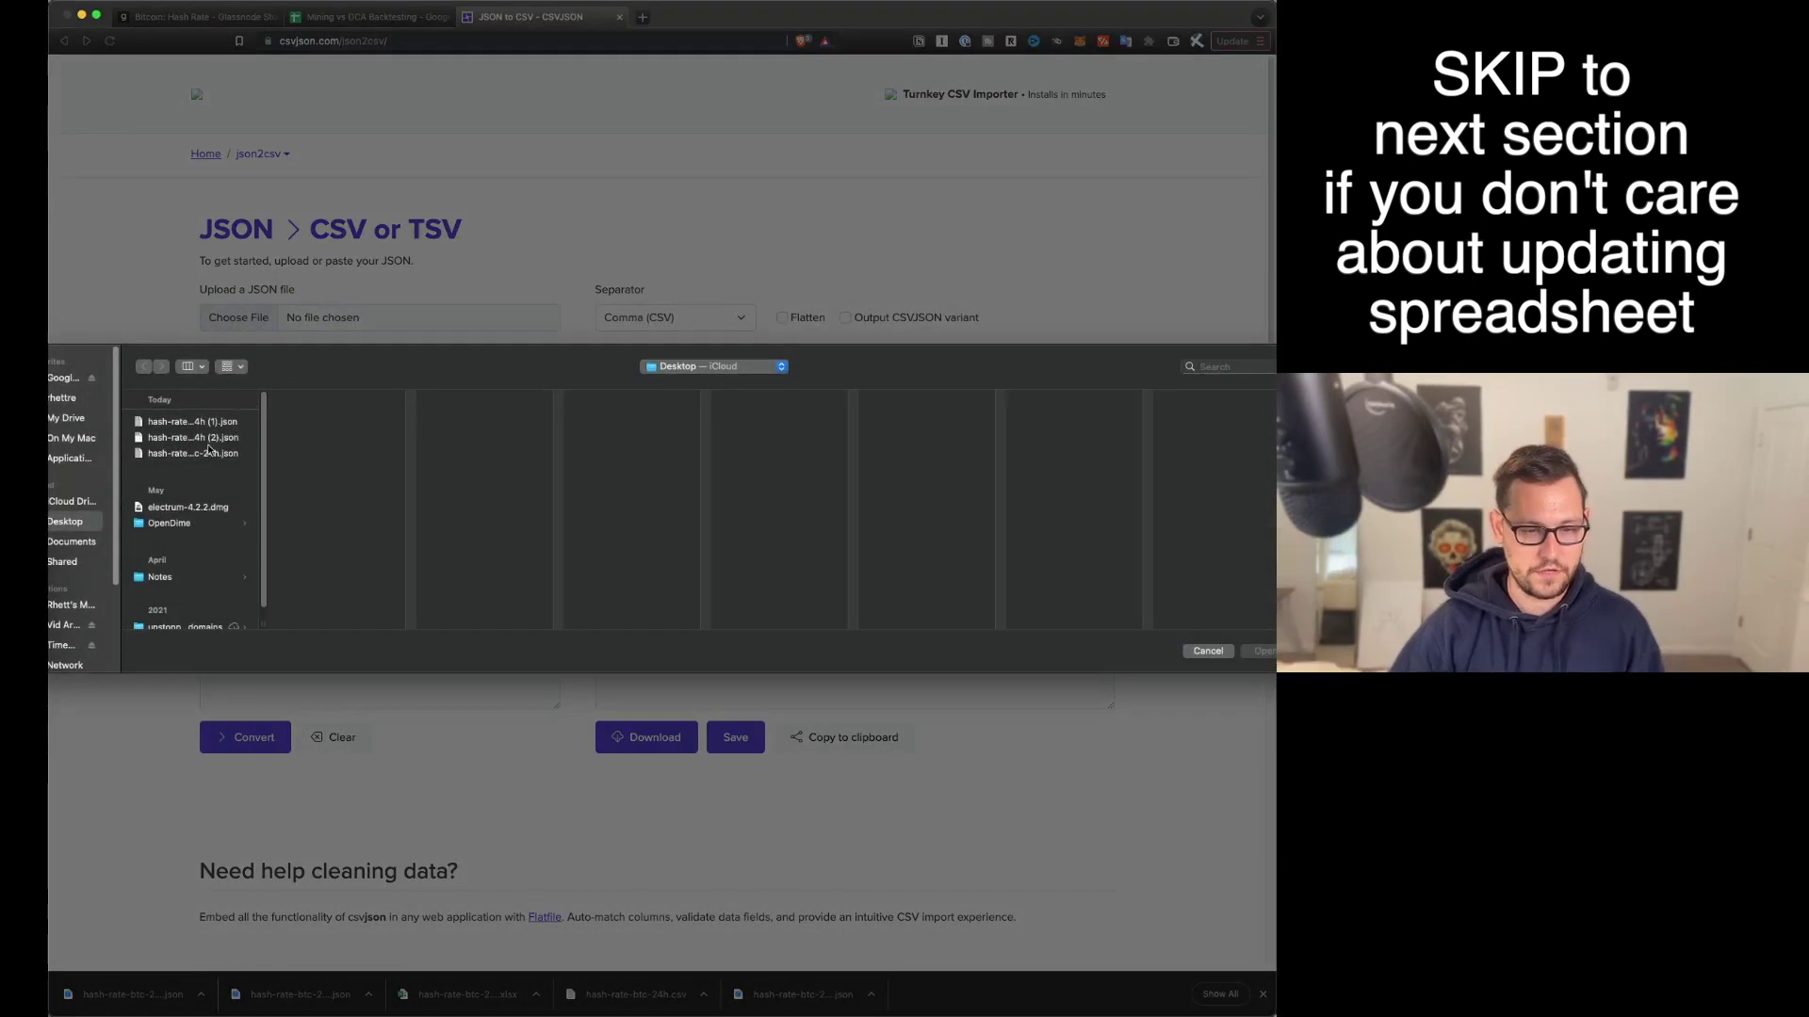
double_click(219, 437)
click(243, 739)
- Select all of the converted CSV result for copying into the spreadsheet
click(844, 510)
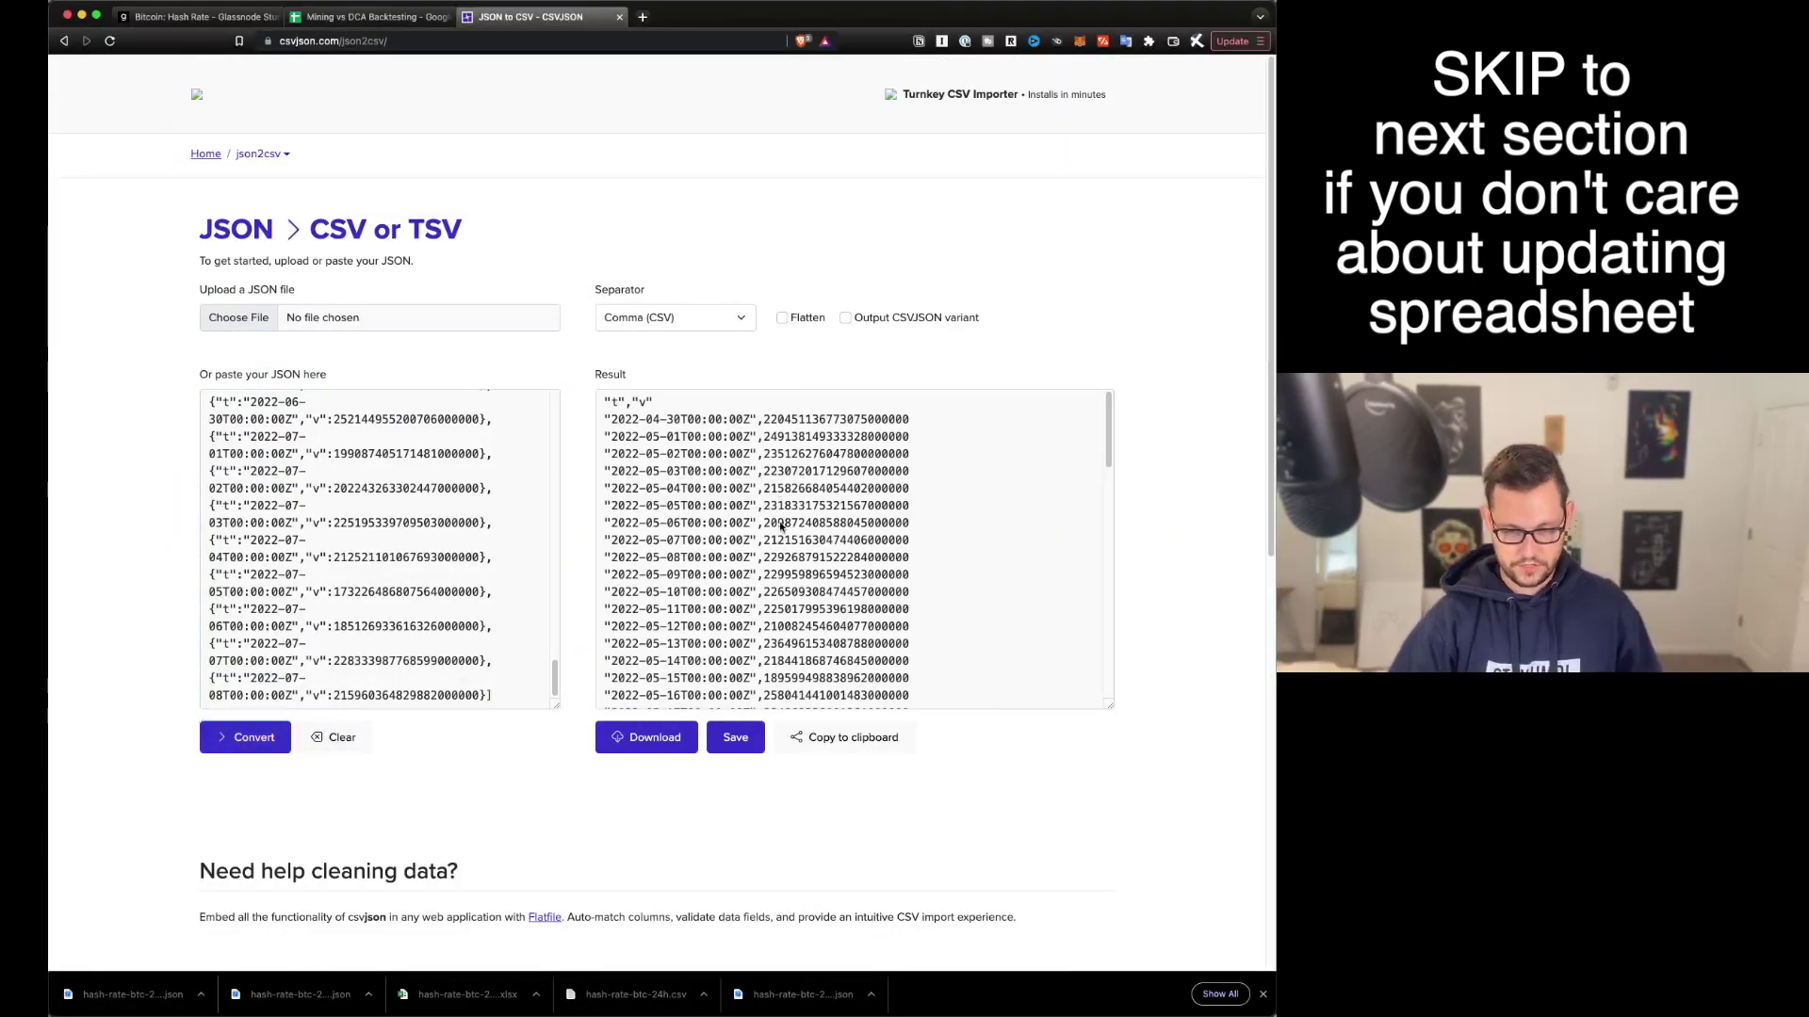
key(super+a)
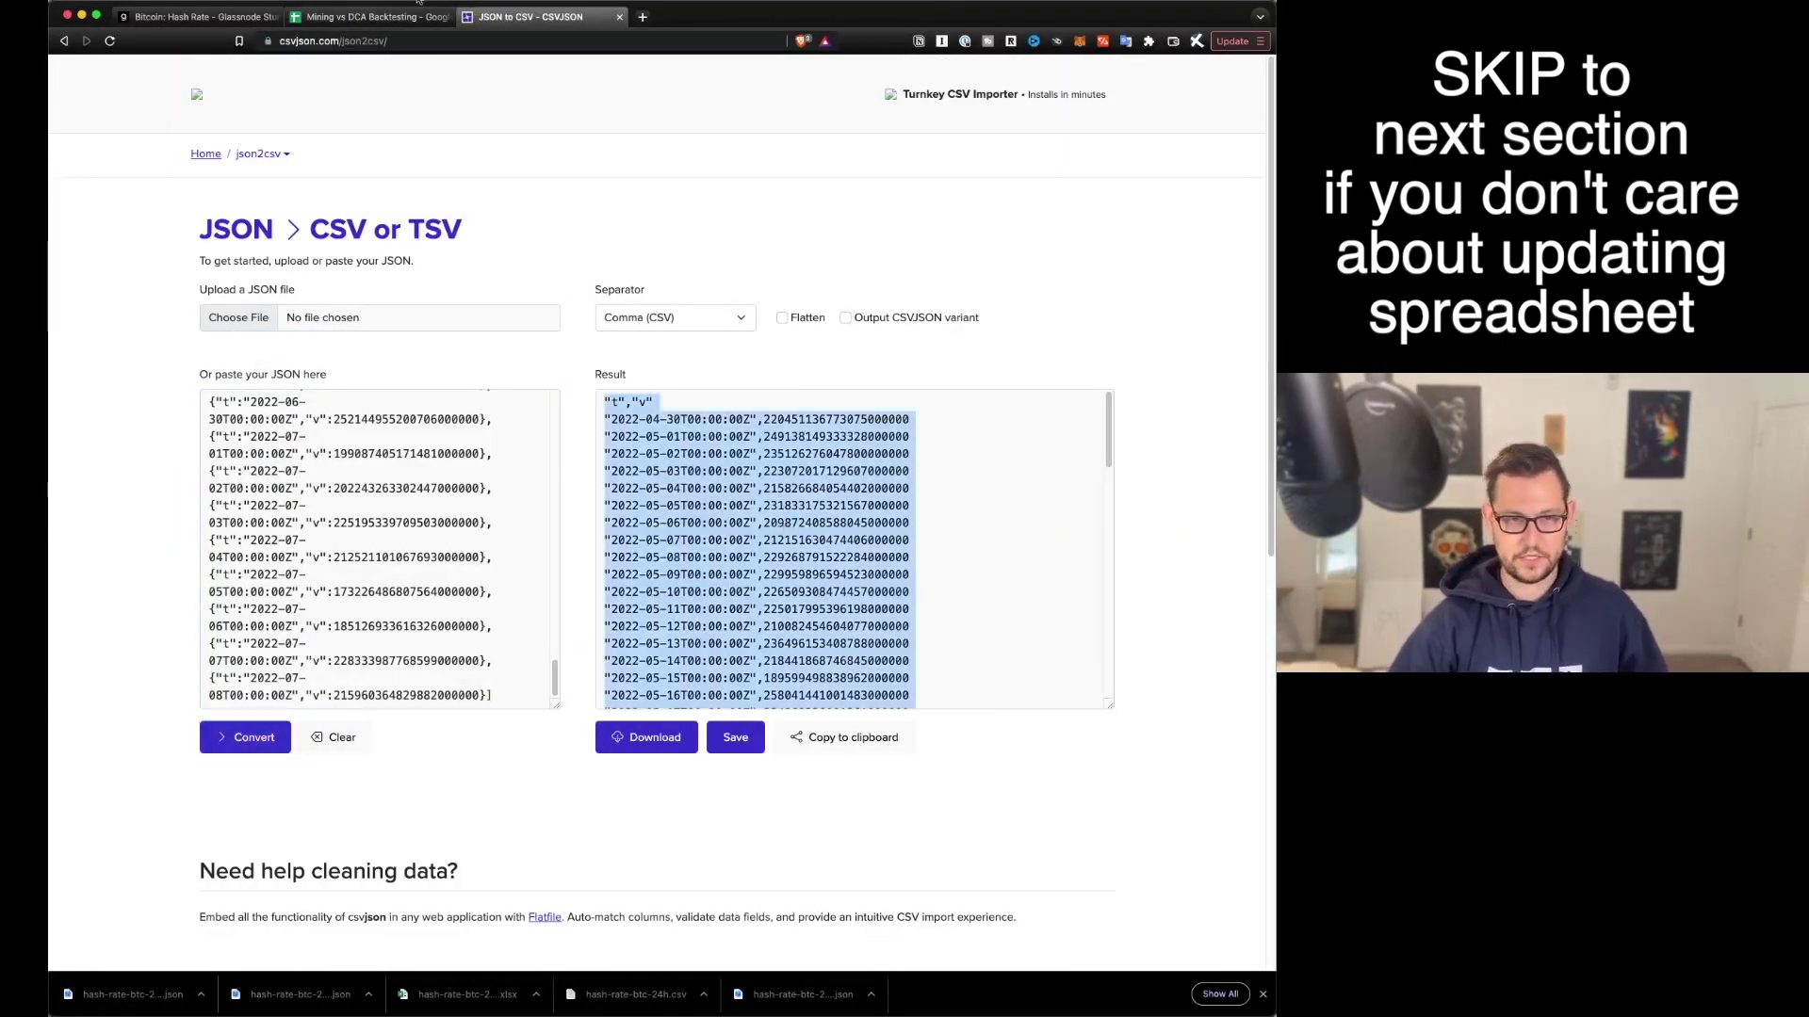
click(418, 3)
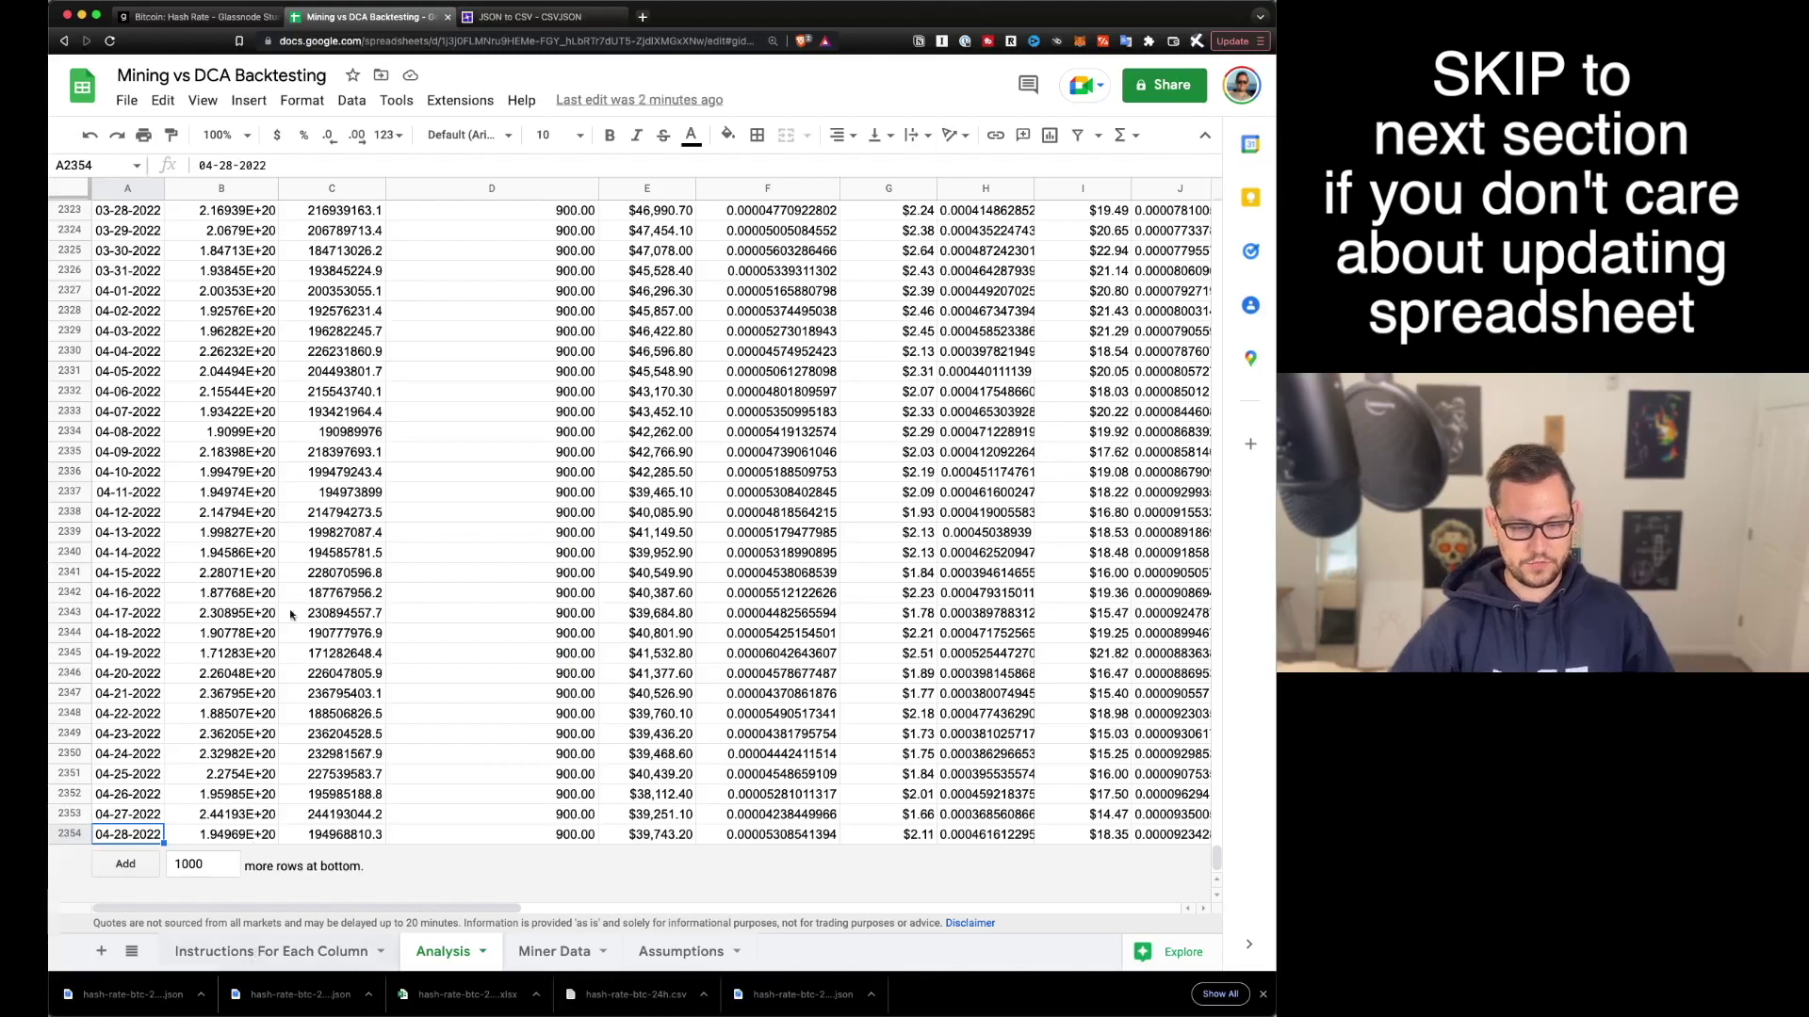
- Paste the hash rate CSV into A12 of Instructions For Each Column and label A11 'PASTE VALUES IN'
click(271, 951)
click(211, 434)
key(super+v)
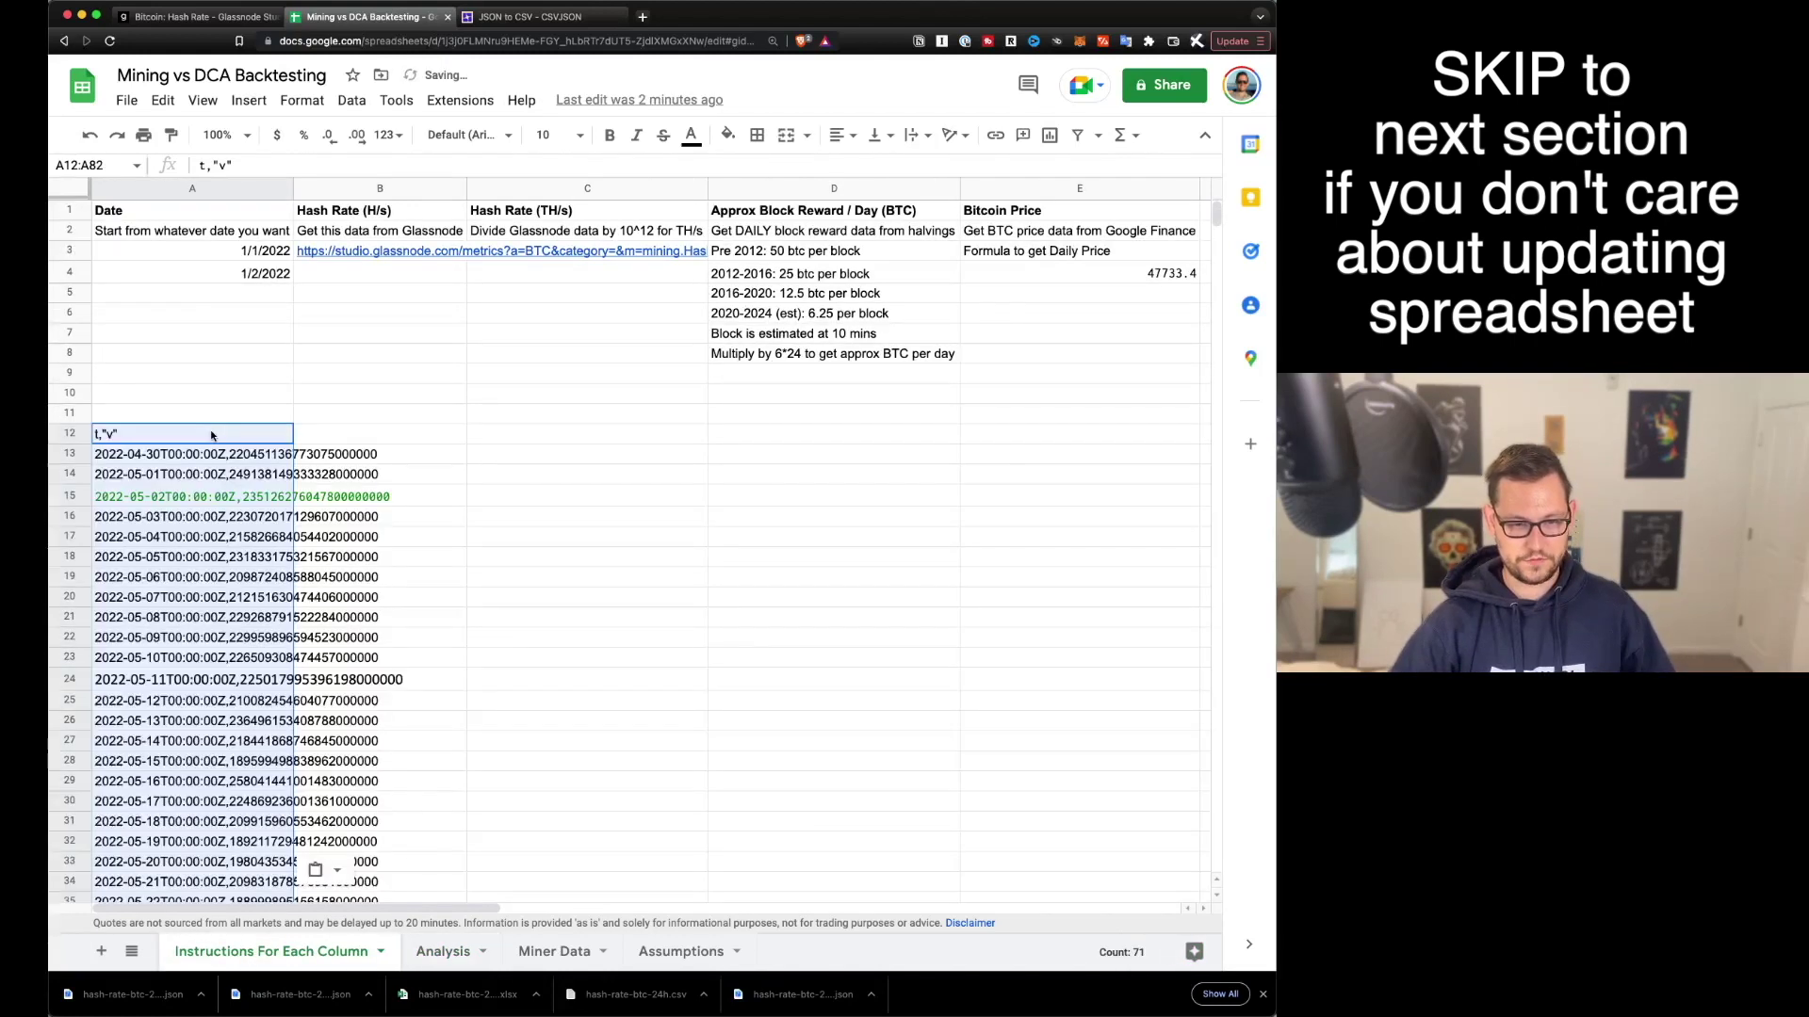
click(330, 438)
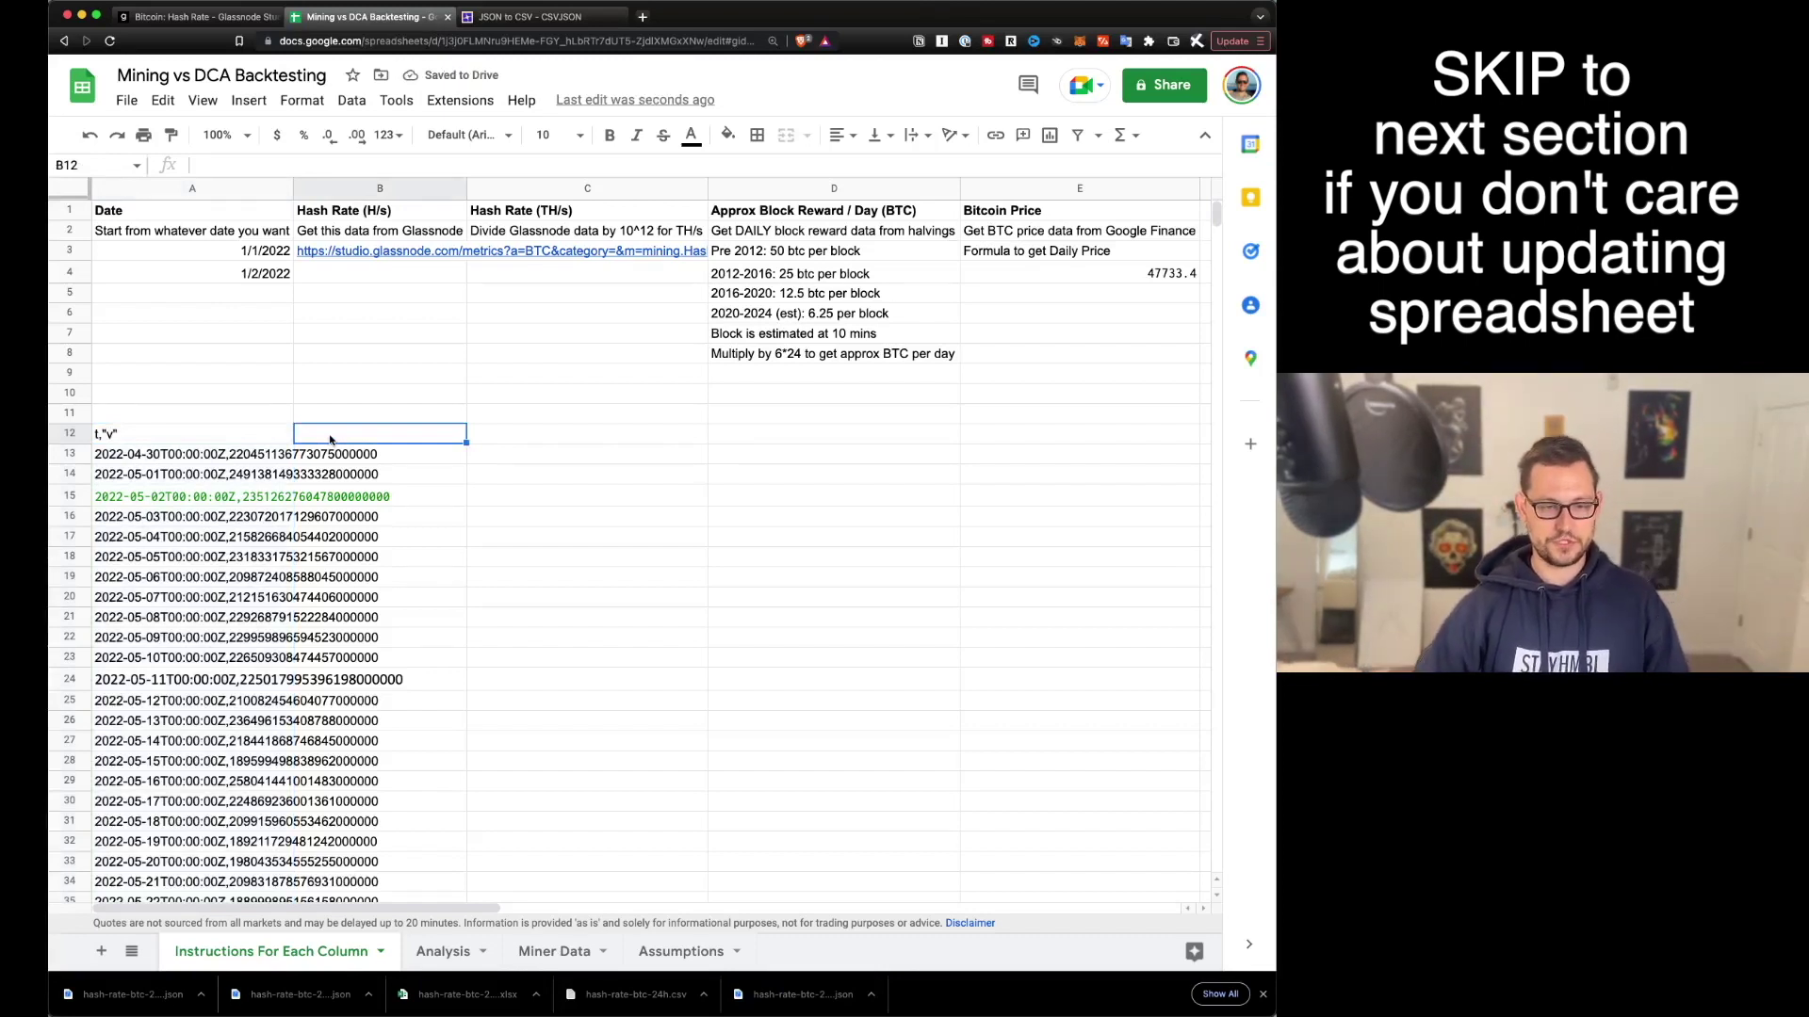
key(Left)
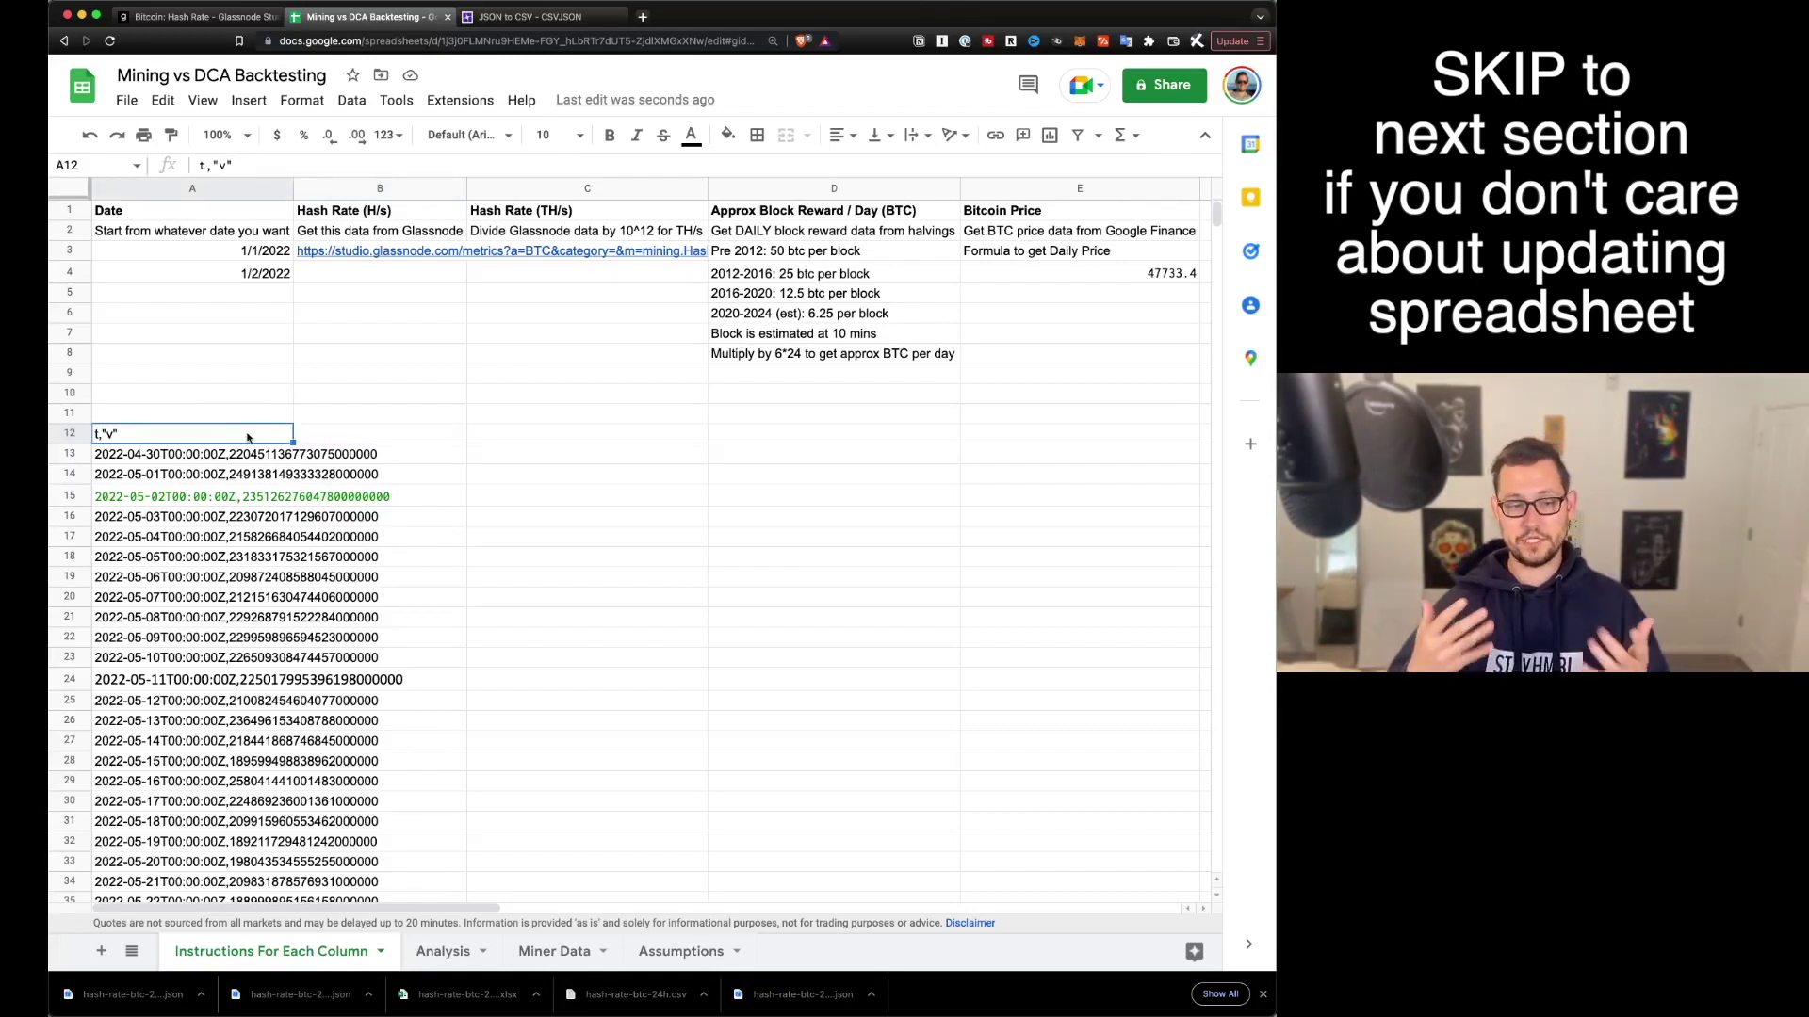
click(175, 413)
text(PASTE VALUES IN A12)
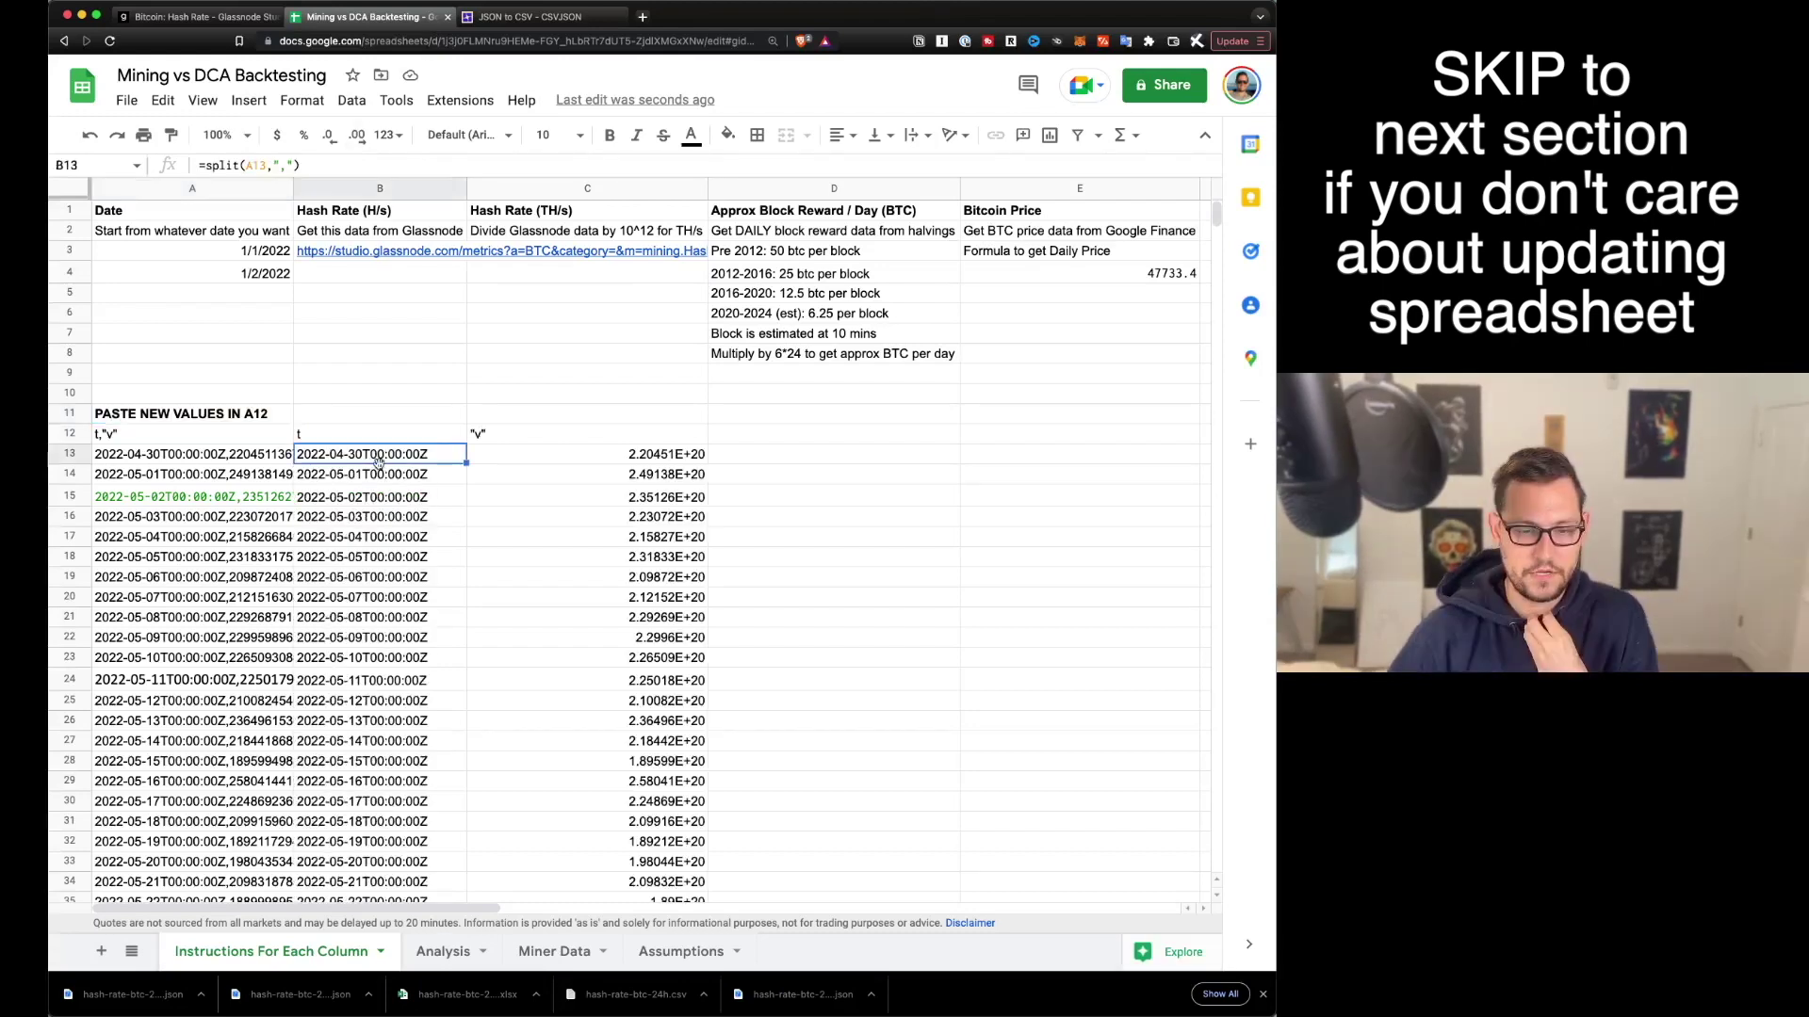
click(203, 17)
- Change the chart start date to 28 April 2022 and re-download the hash rate data as JSON
scroll(1055, 358, up, 4)
click(1059, 211)
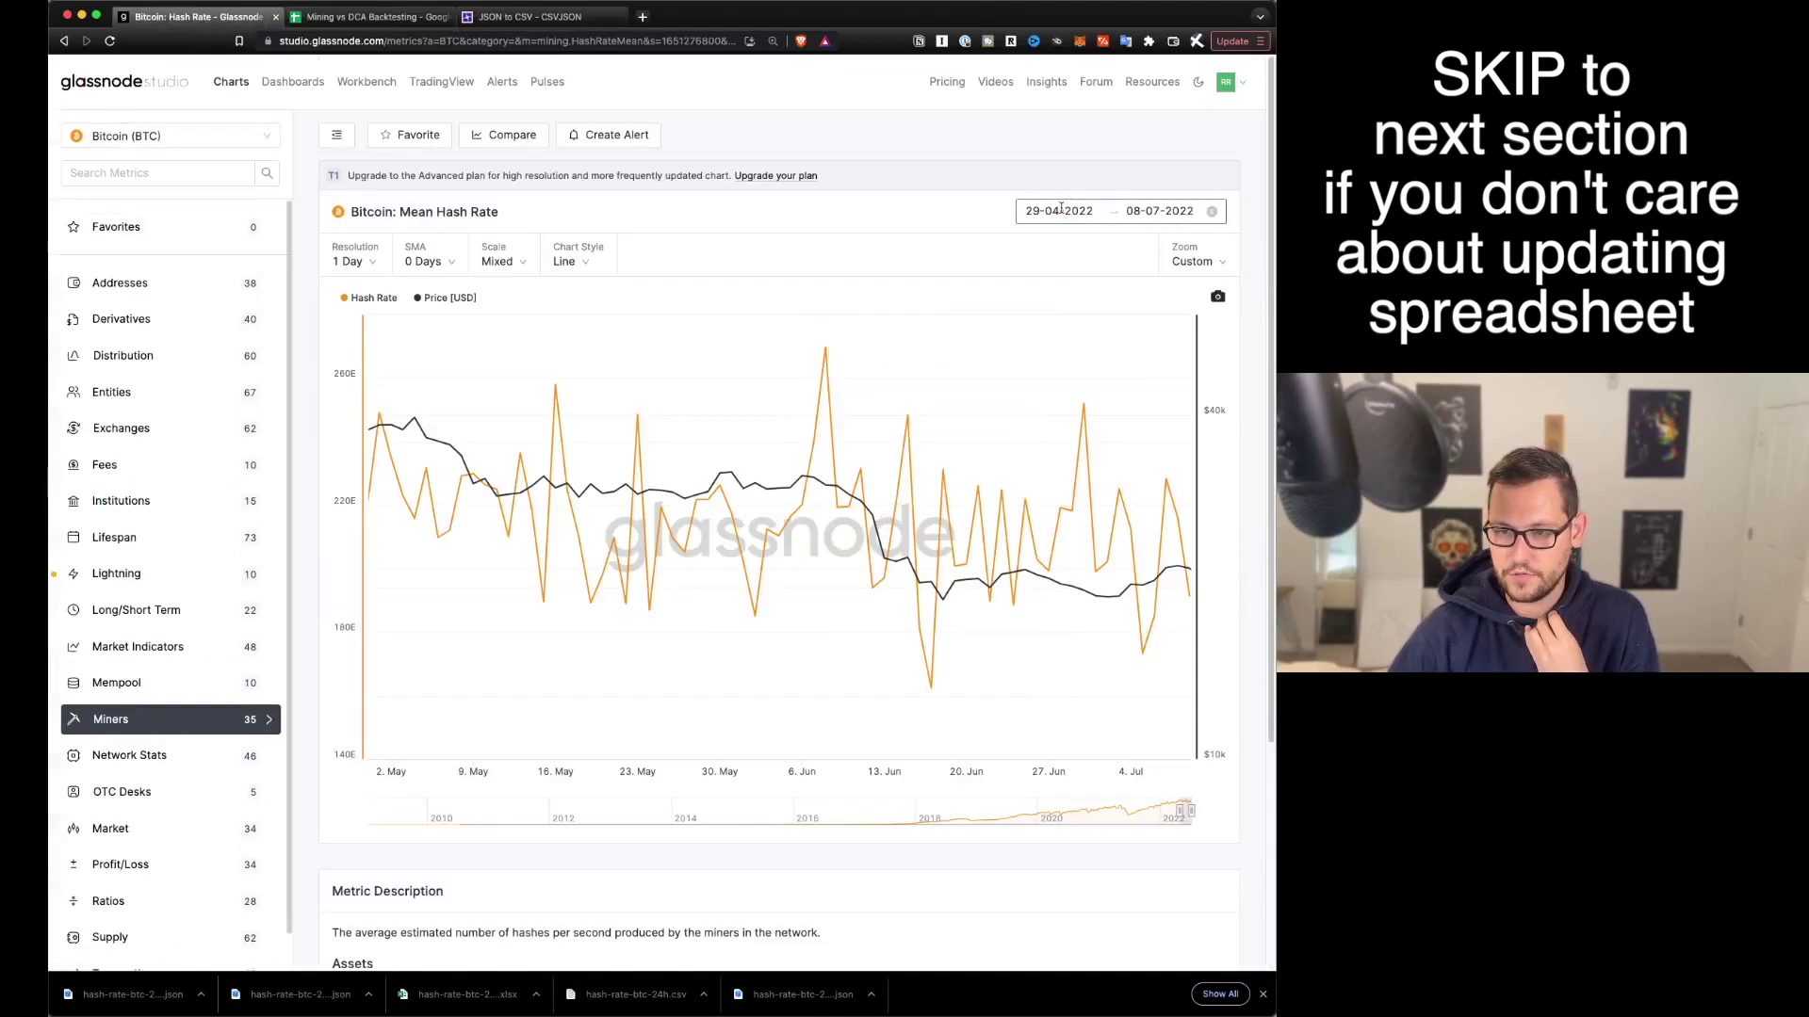
click(921, 403)
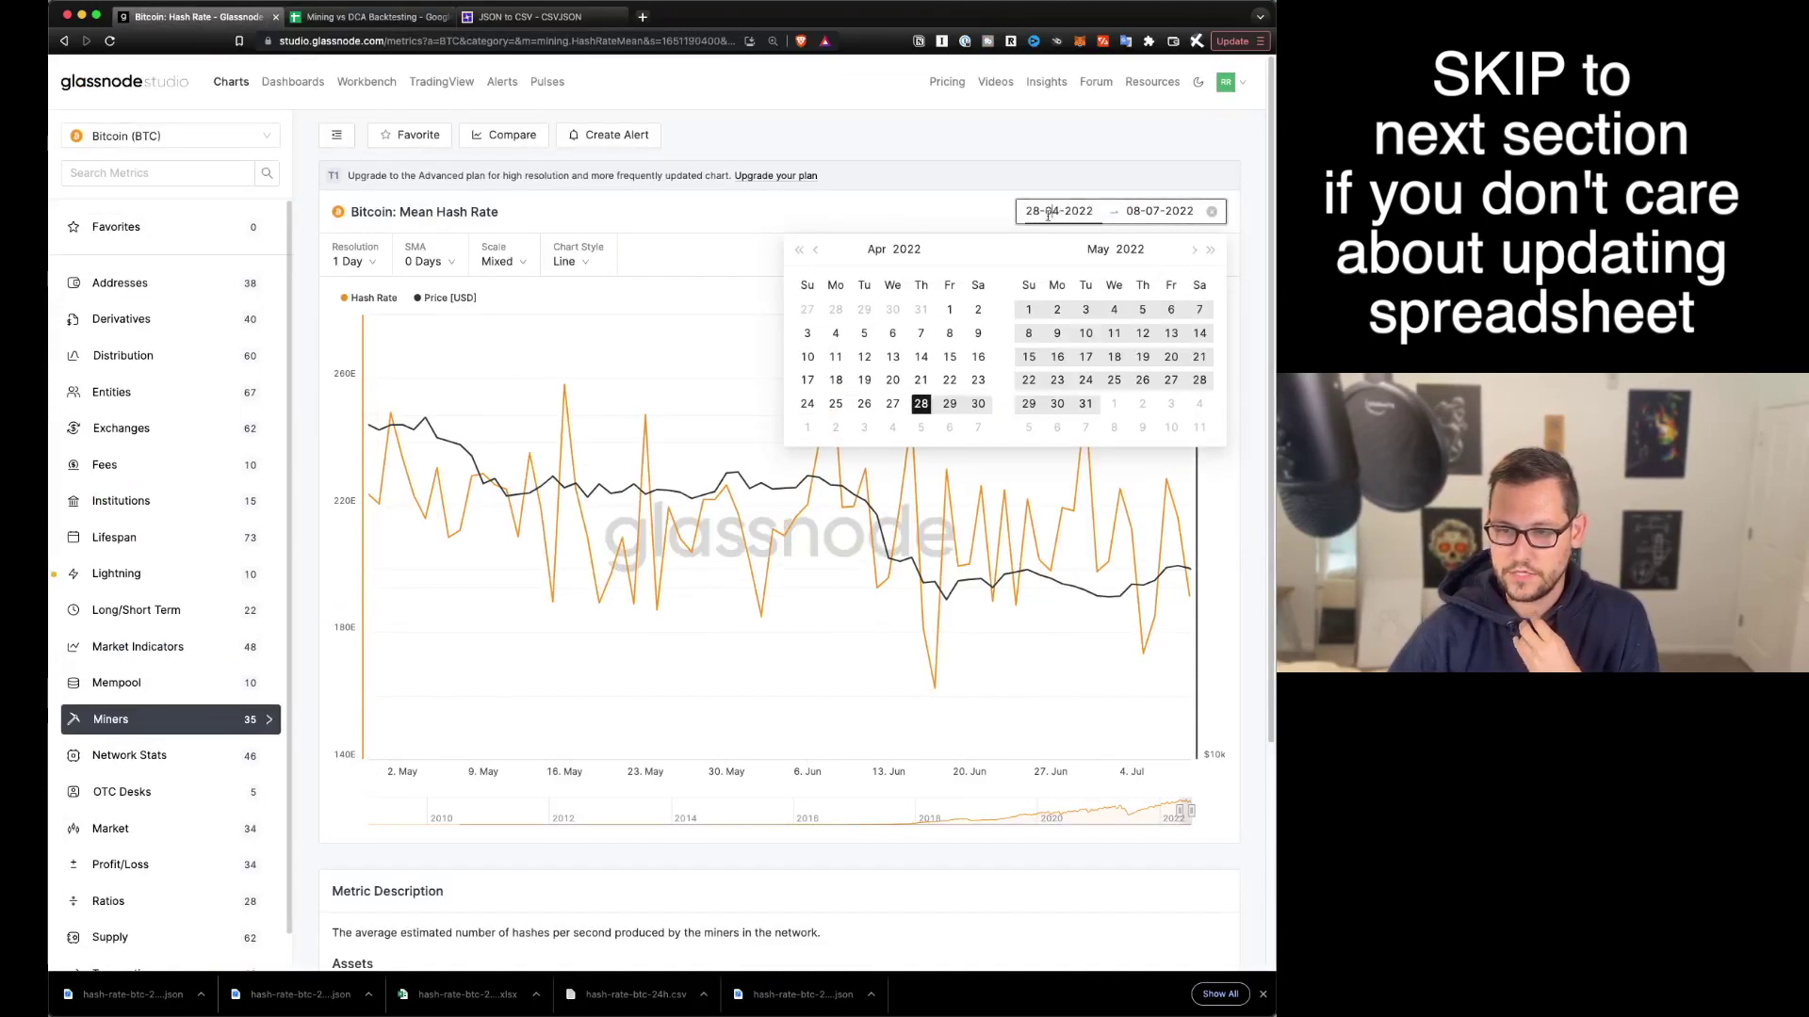
scroll(621, 424, down, 3)
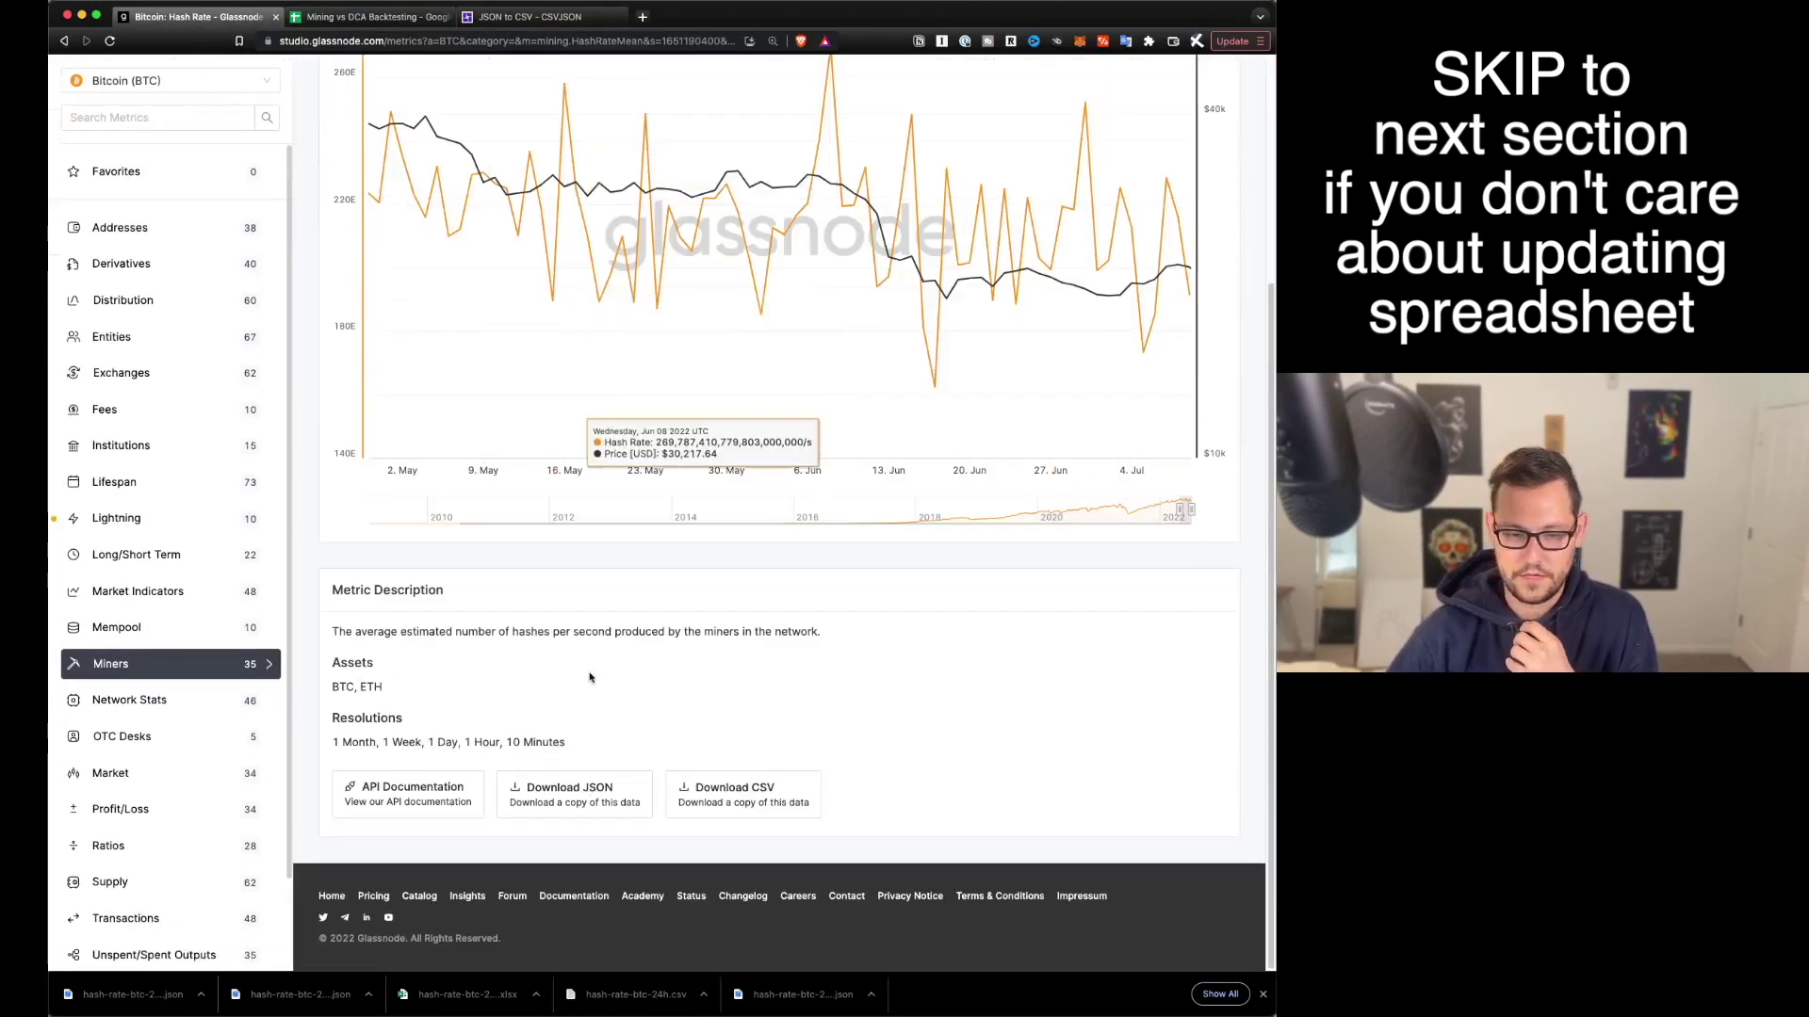
click(574, 793)
key(Return)
click(367, 16)
click(217, 460)
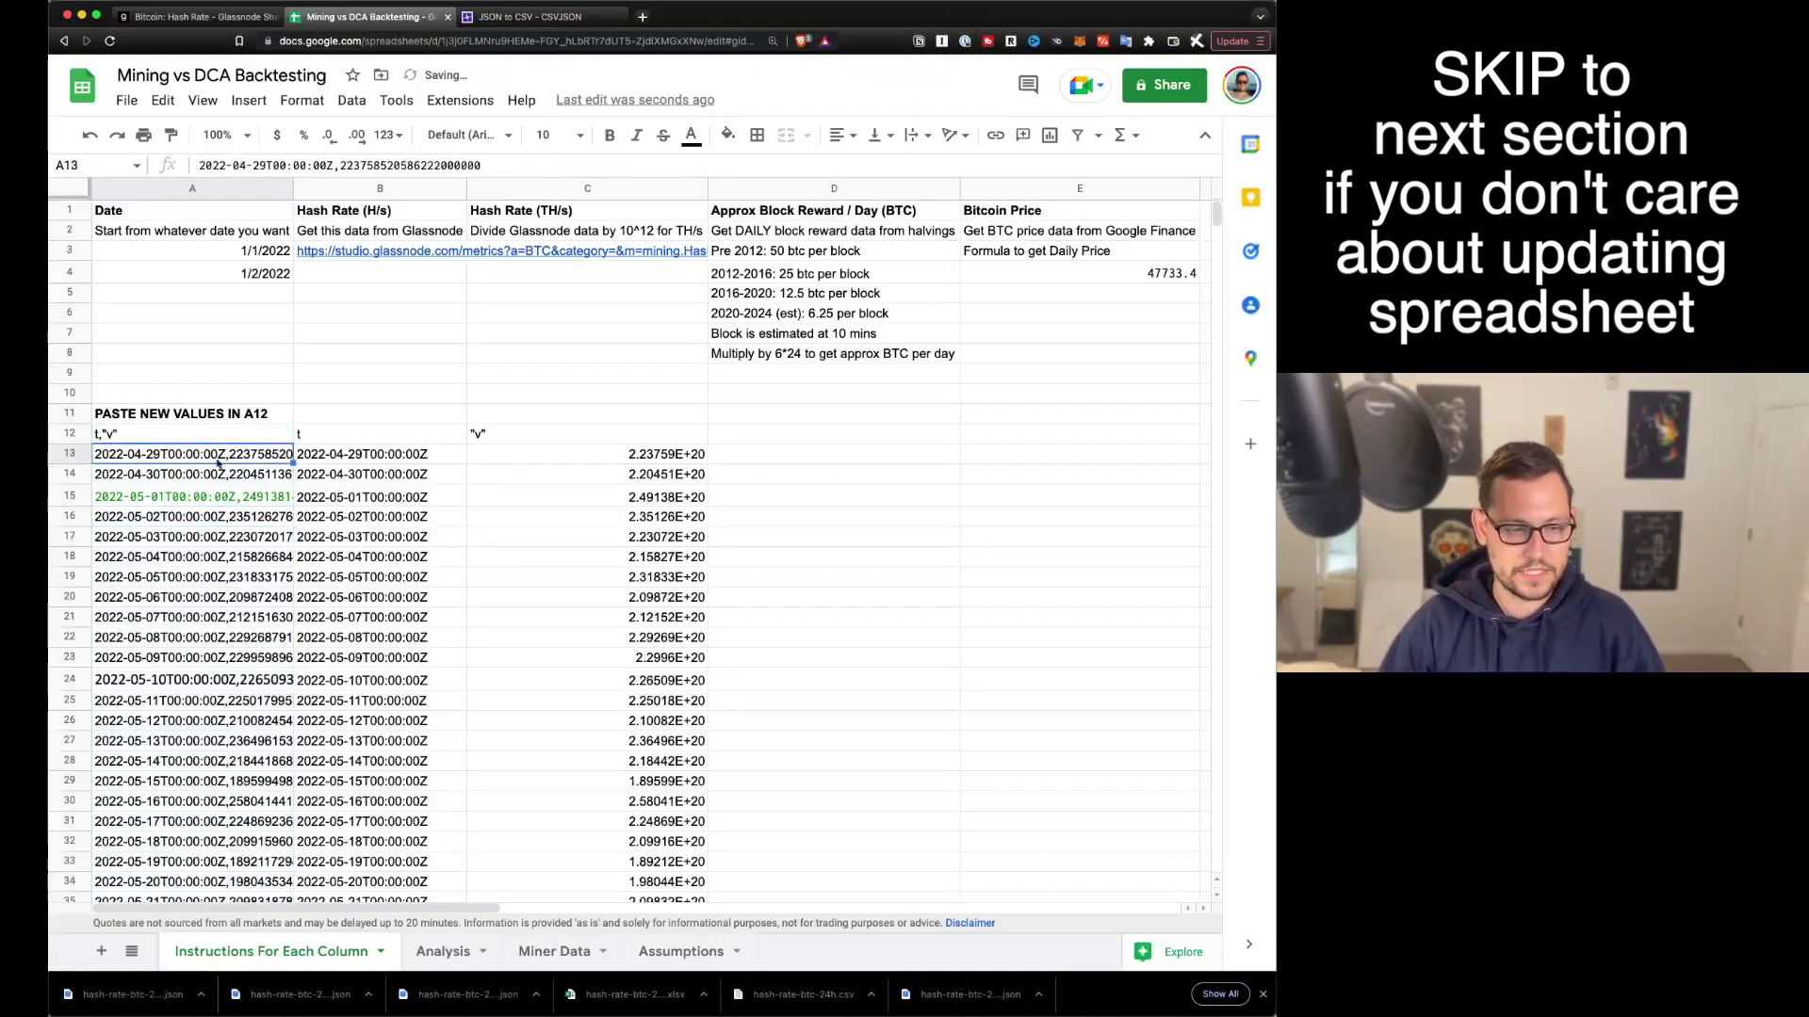
- Add a 'Format Dates' heading in D12 and fill the date-trimming formula through D13:D83
click(392, 461)
click(758, 441)
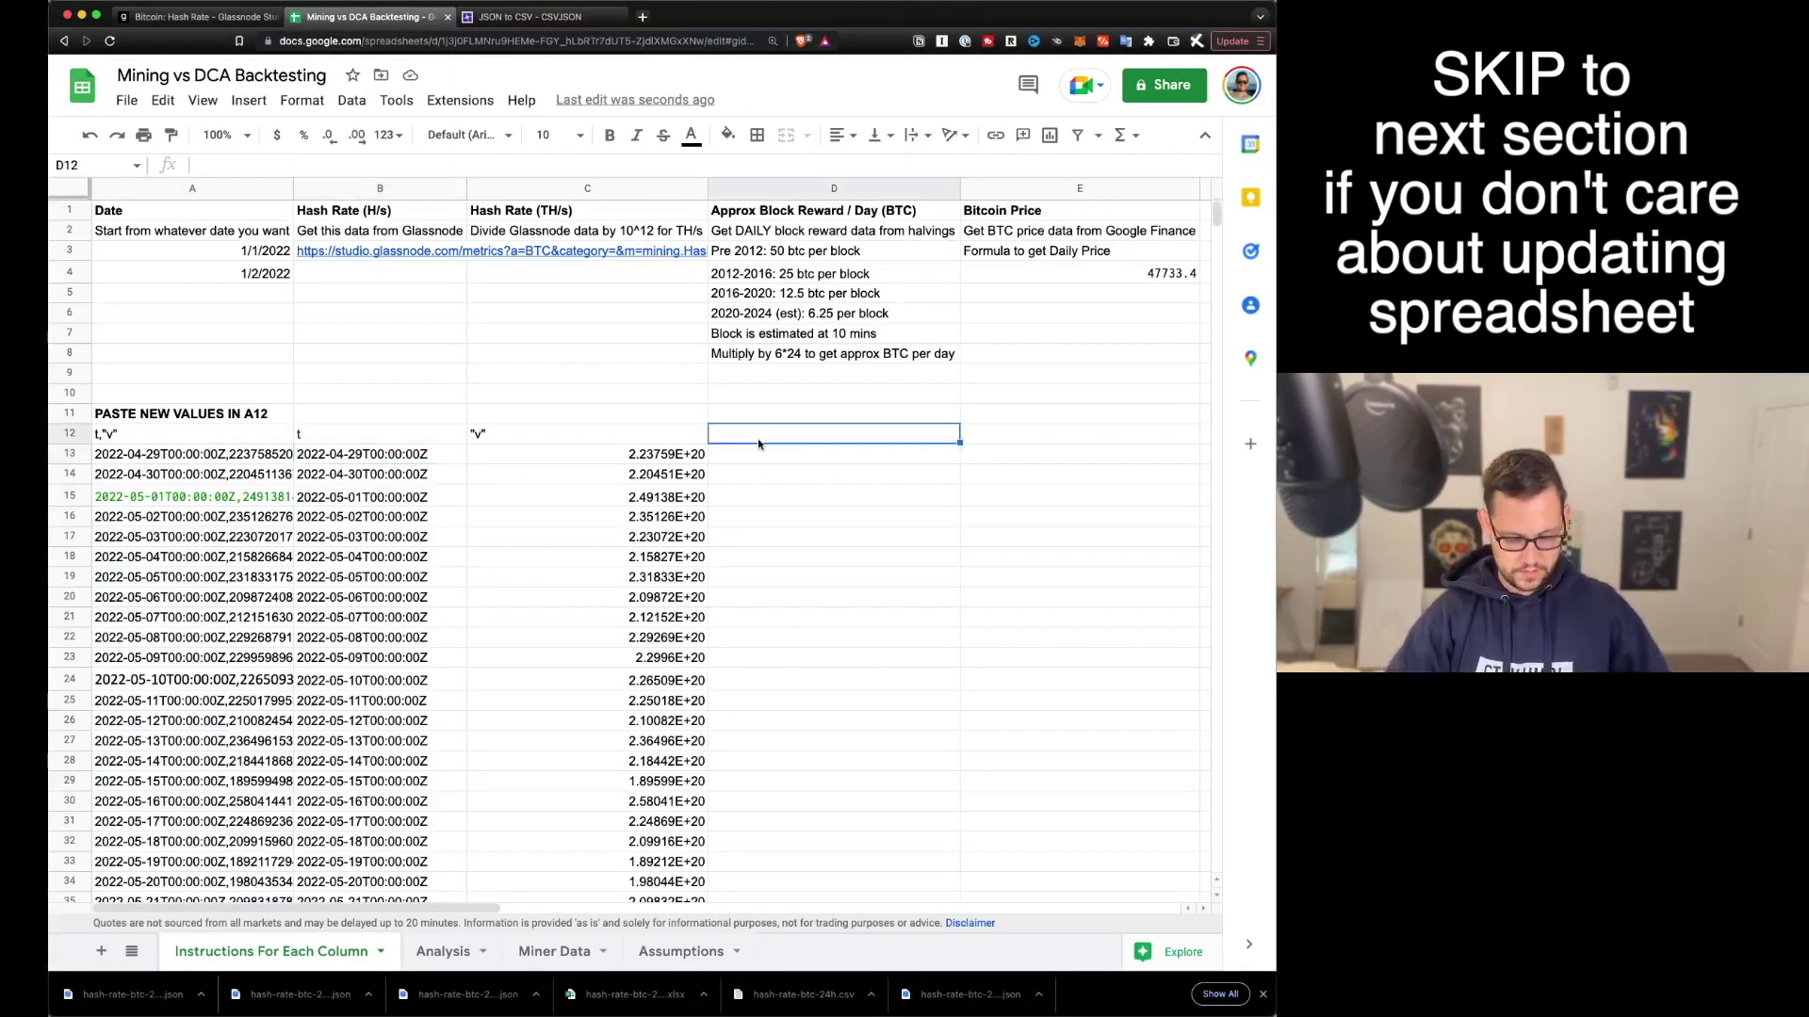
text(Format Dat)
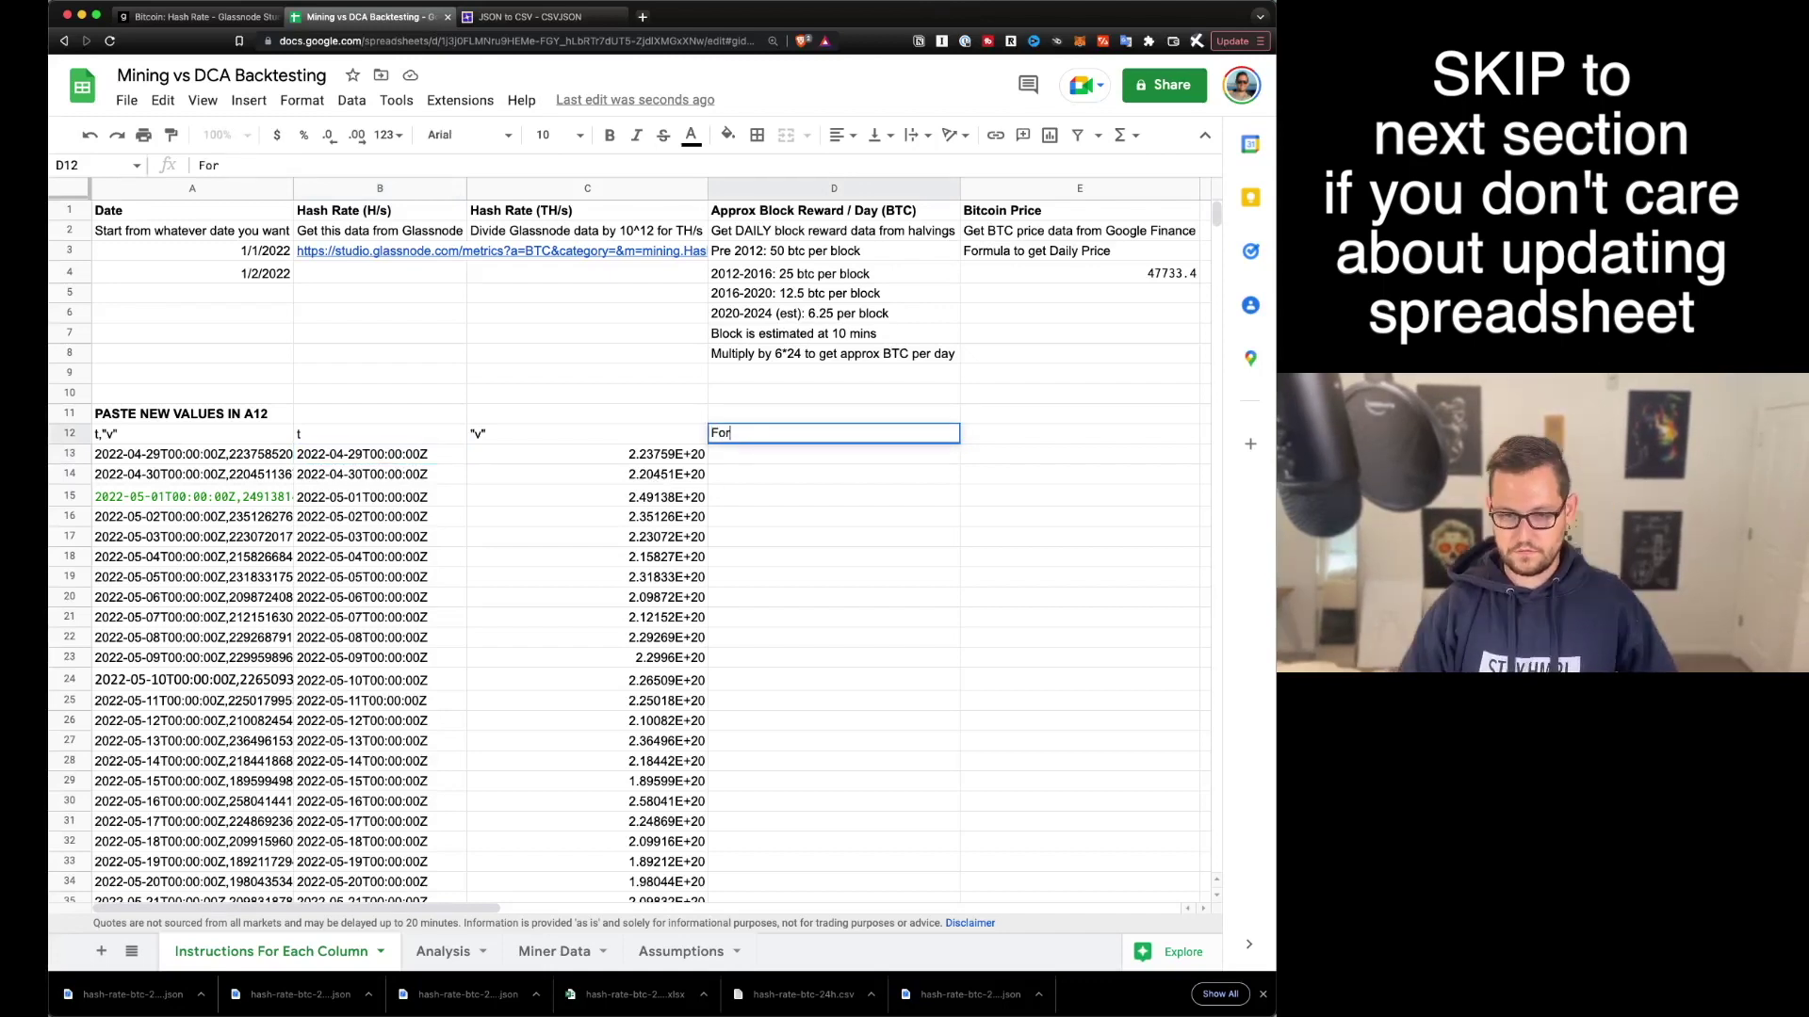
text(es)
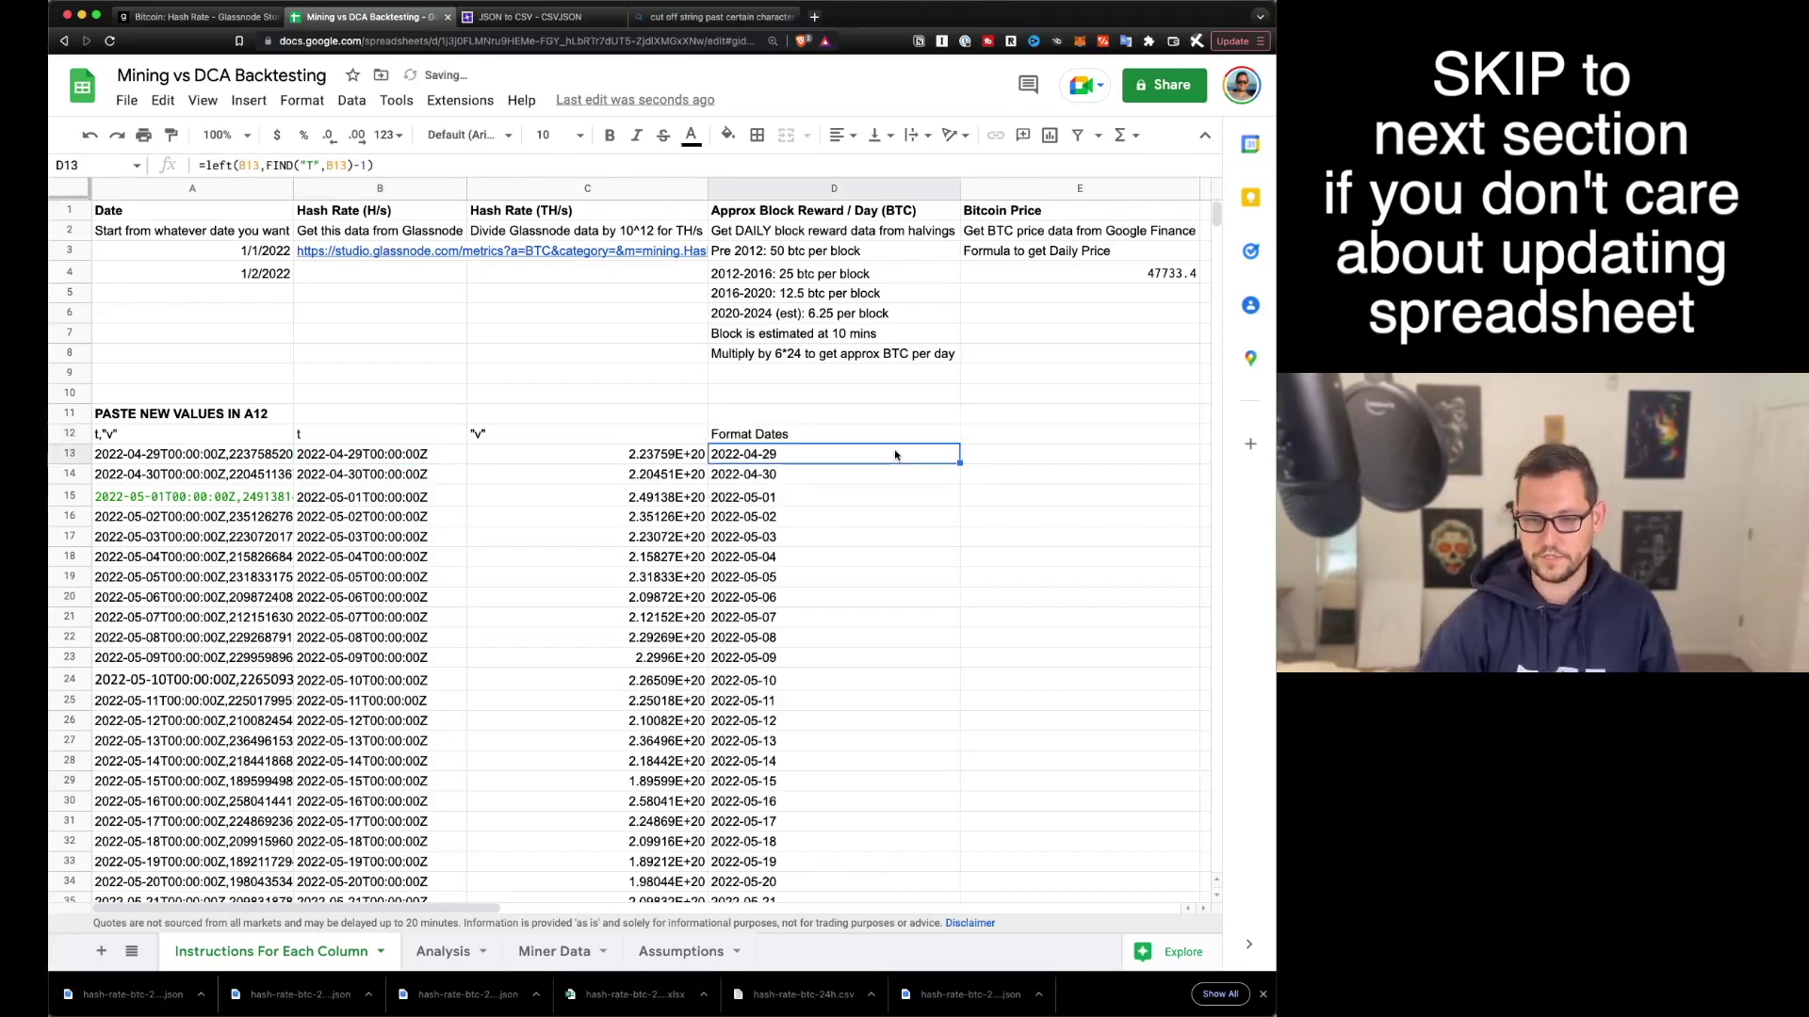
drag(895, 455, 848, 658)
scroll(751, 498, up, 15)
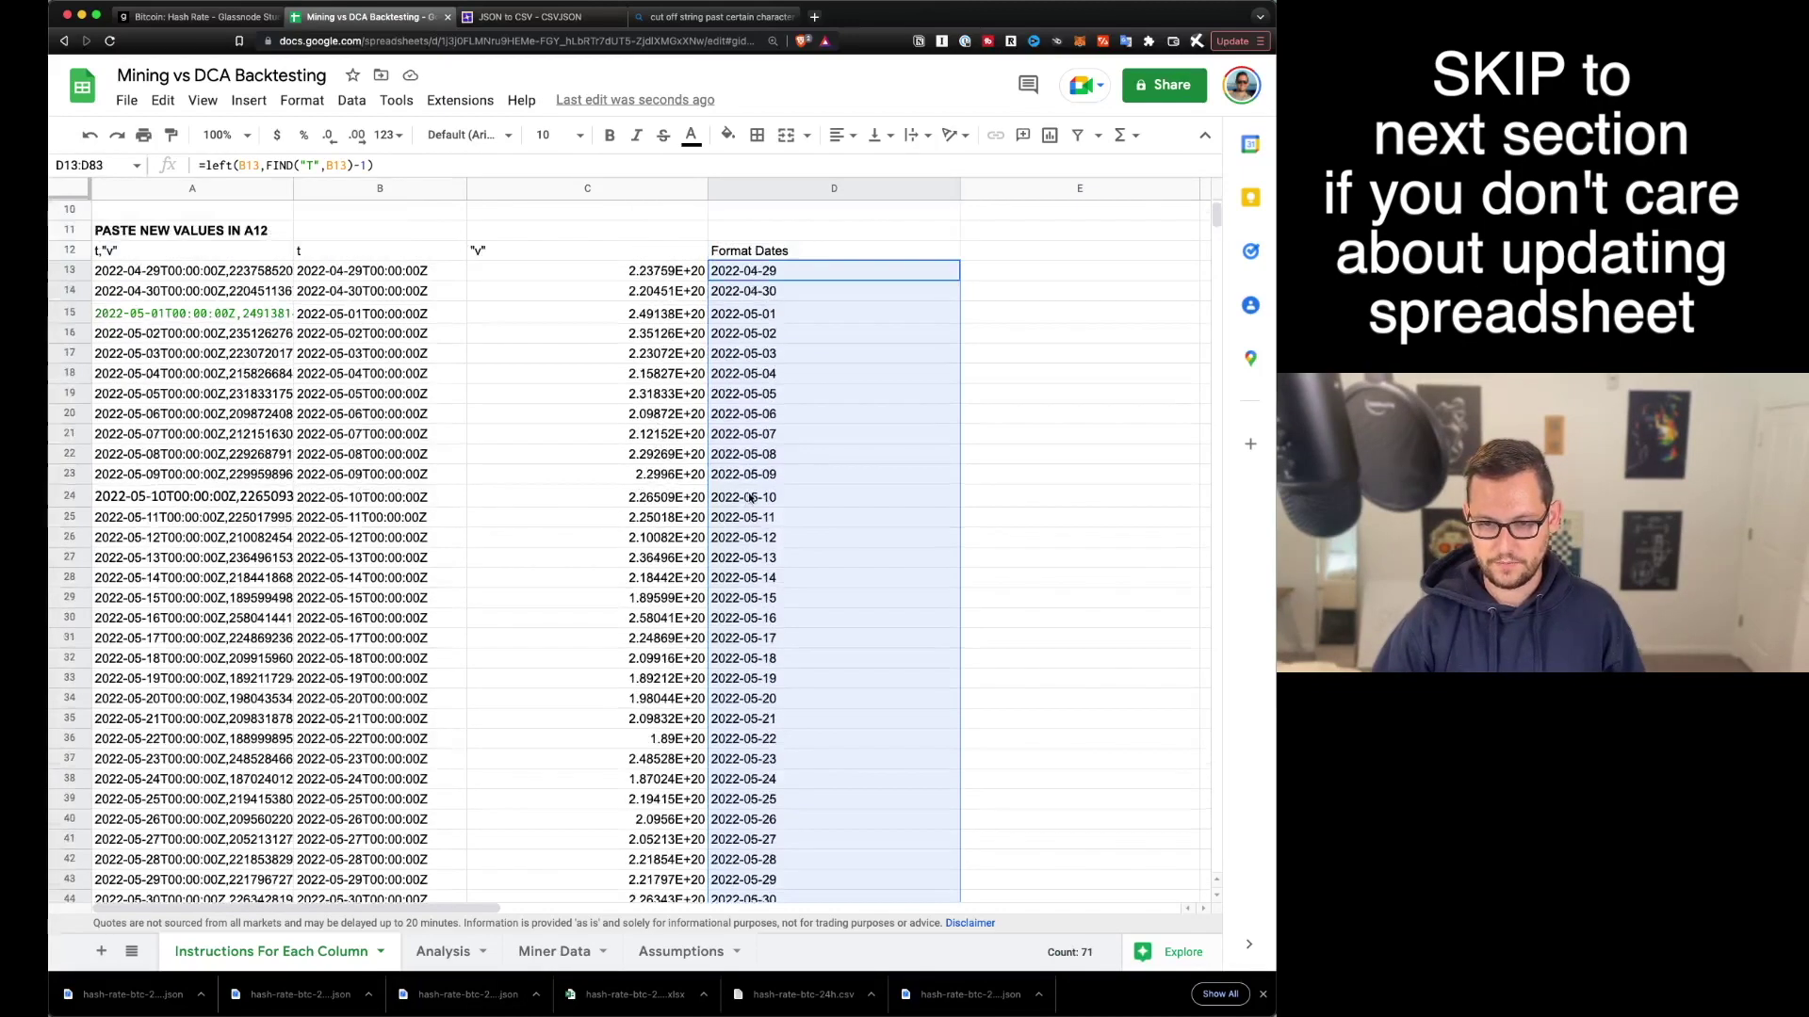
click(456, 952)
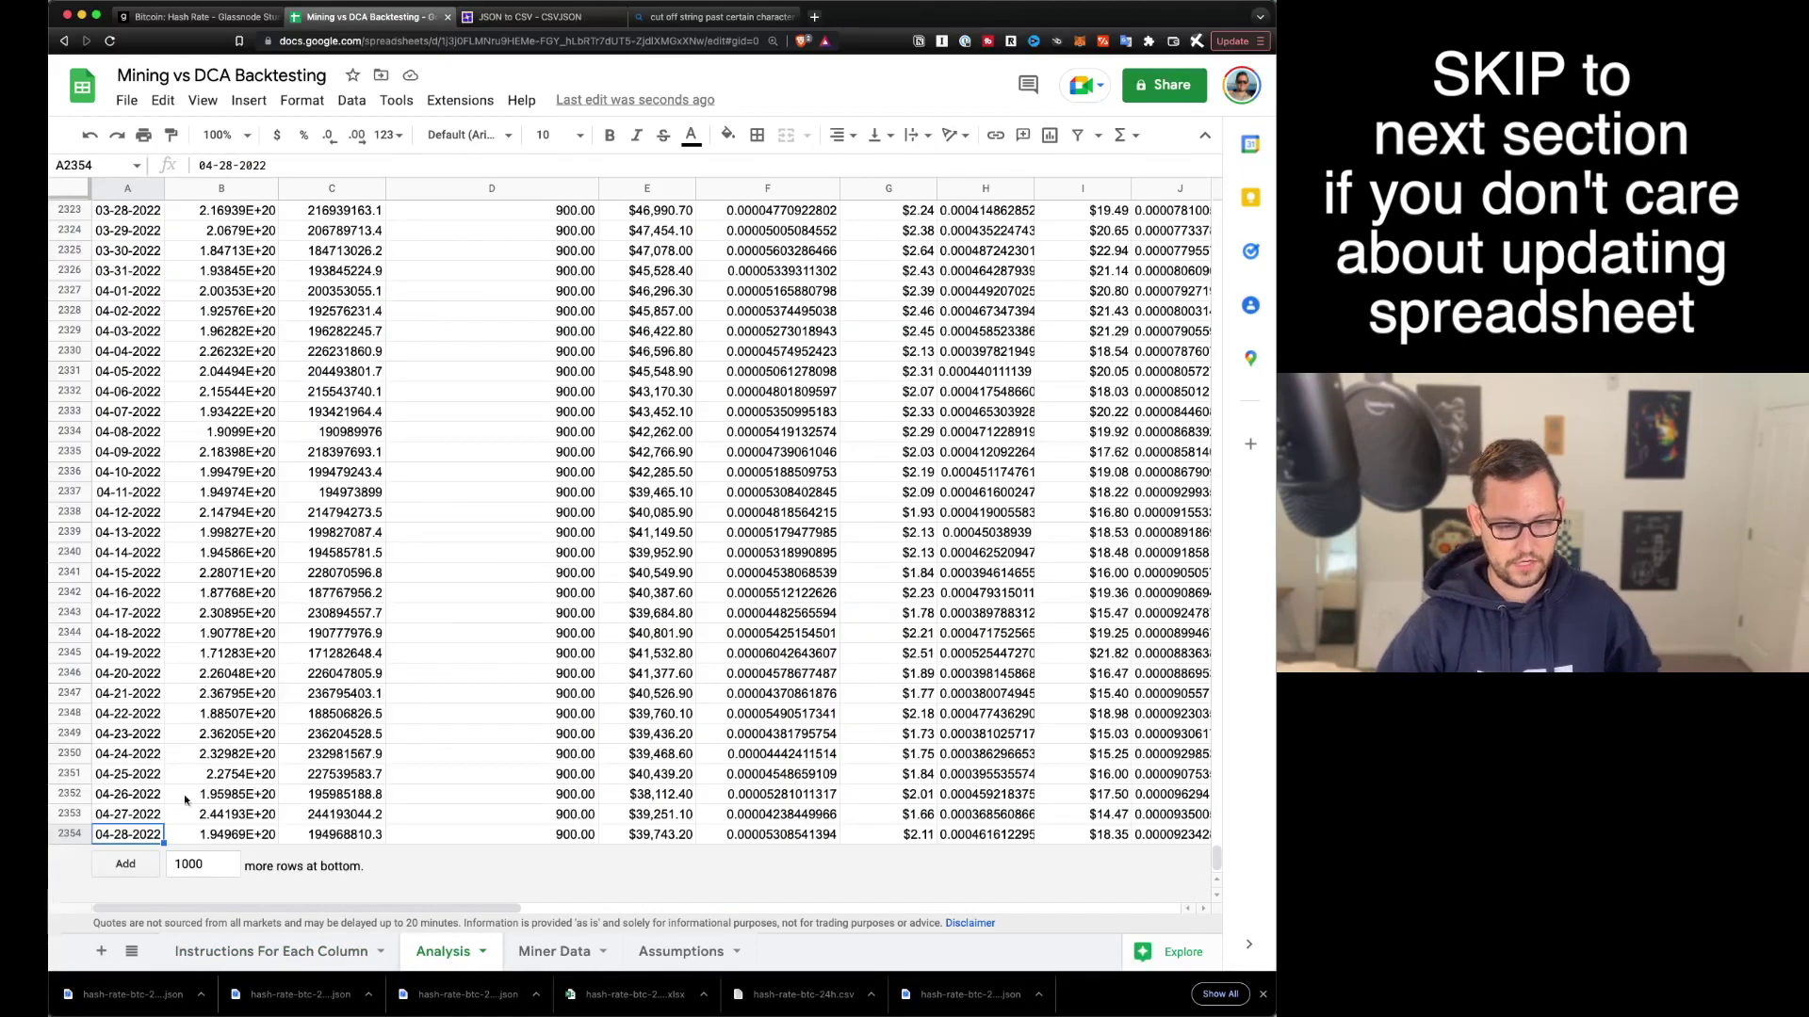
- Insert a row below 2354 and paste the new dates into A2355 as values only
right_click(76, 838)
click(169, 566)
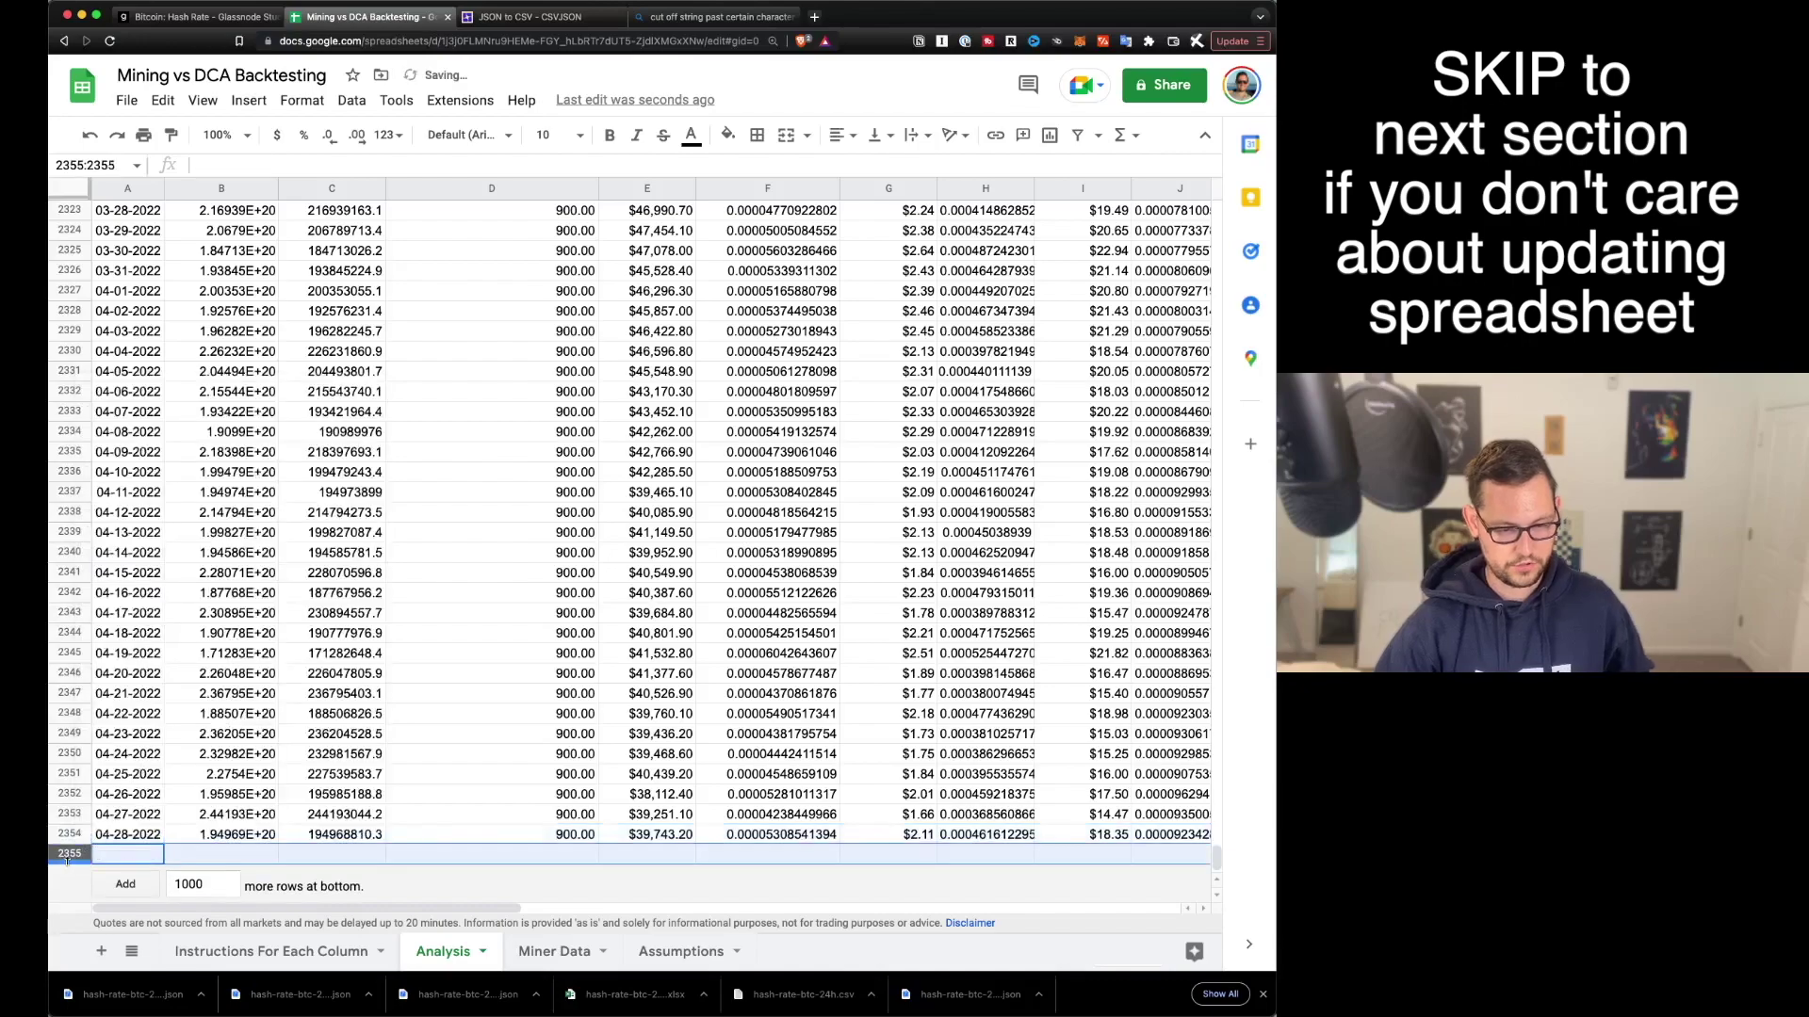
scroll(230, 537, up, 20)
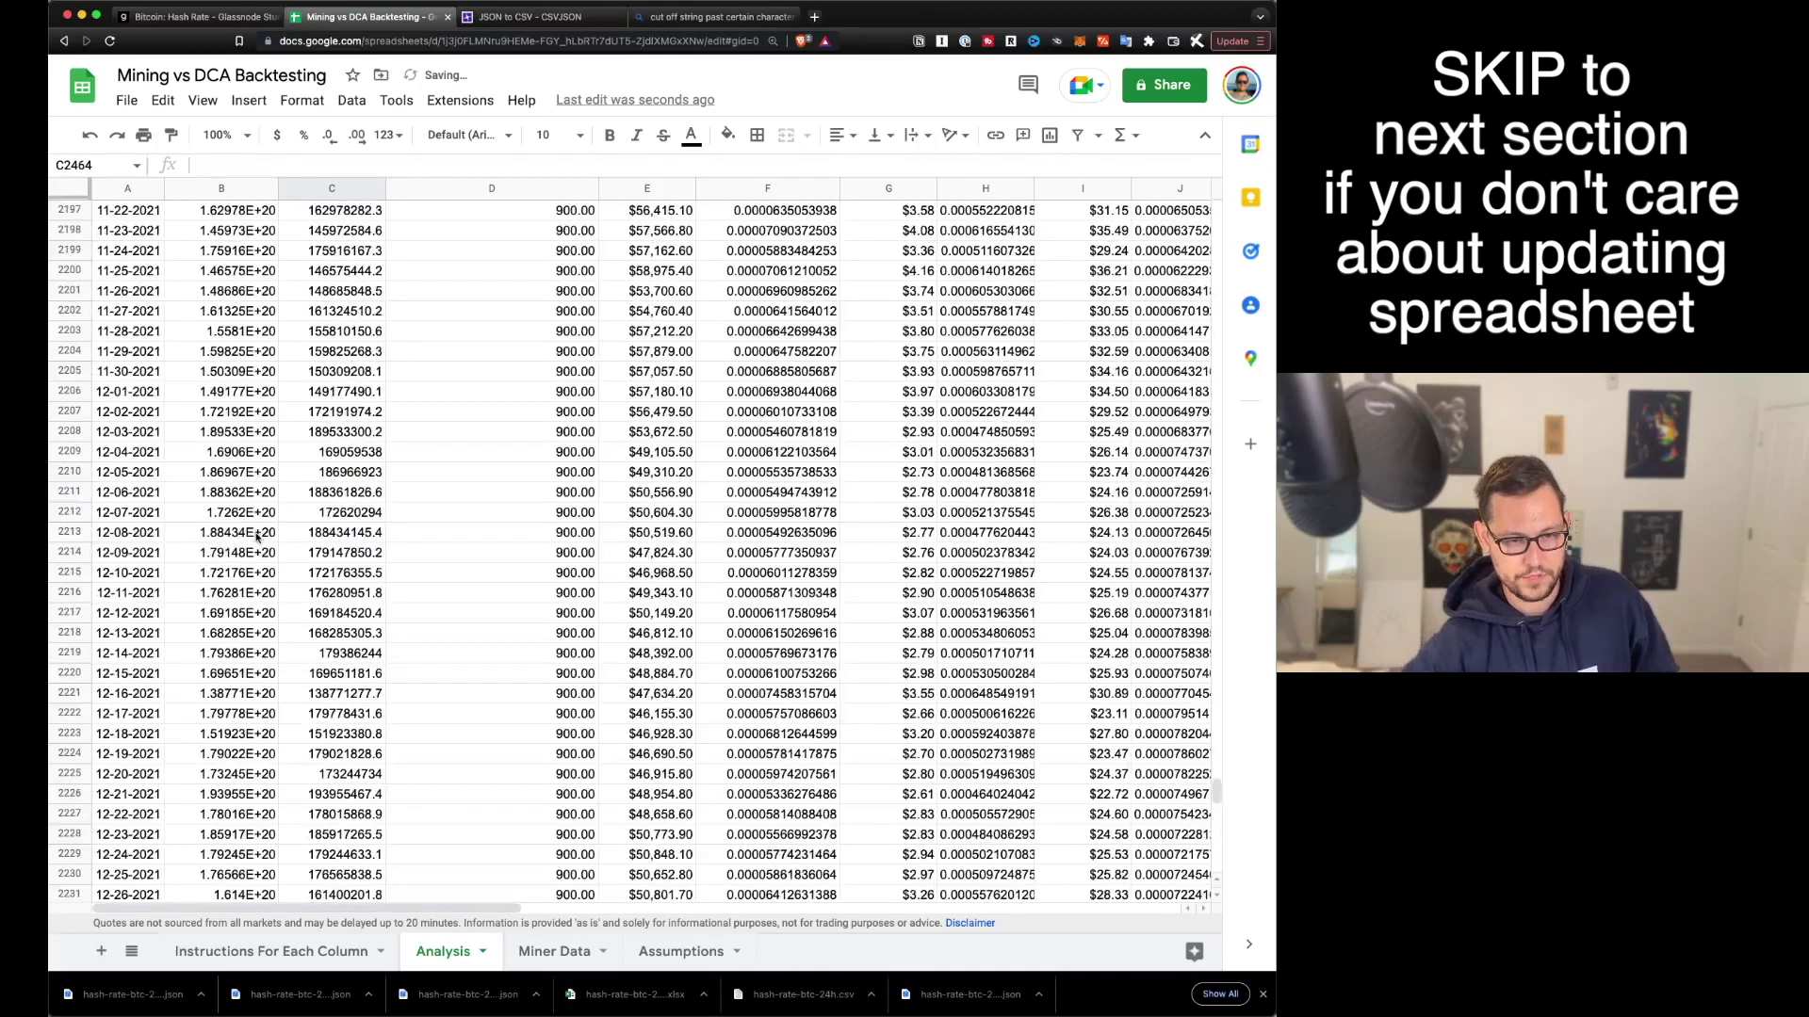
scroll(275, 574, down, 20)
click(128, 310)
key(super+v)
key(super+z)
right_click(132, 315)
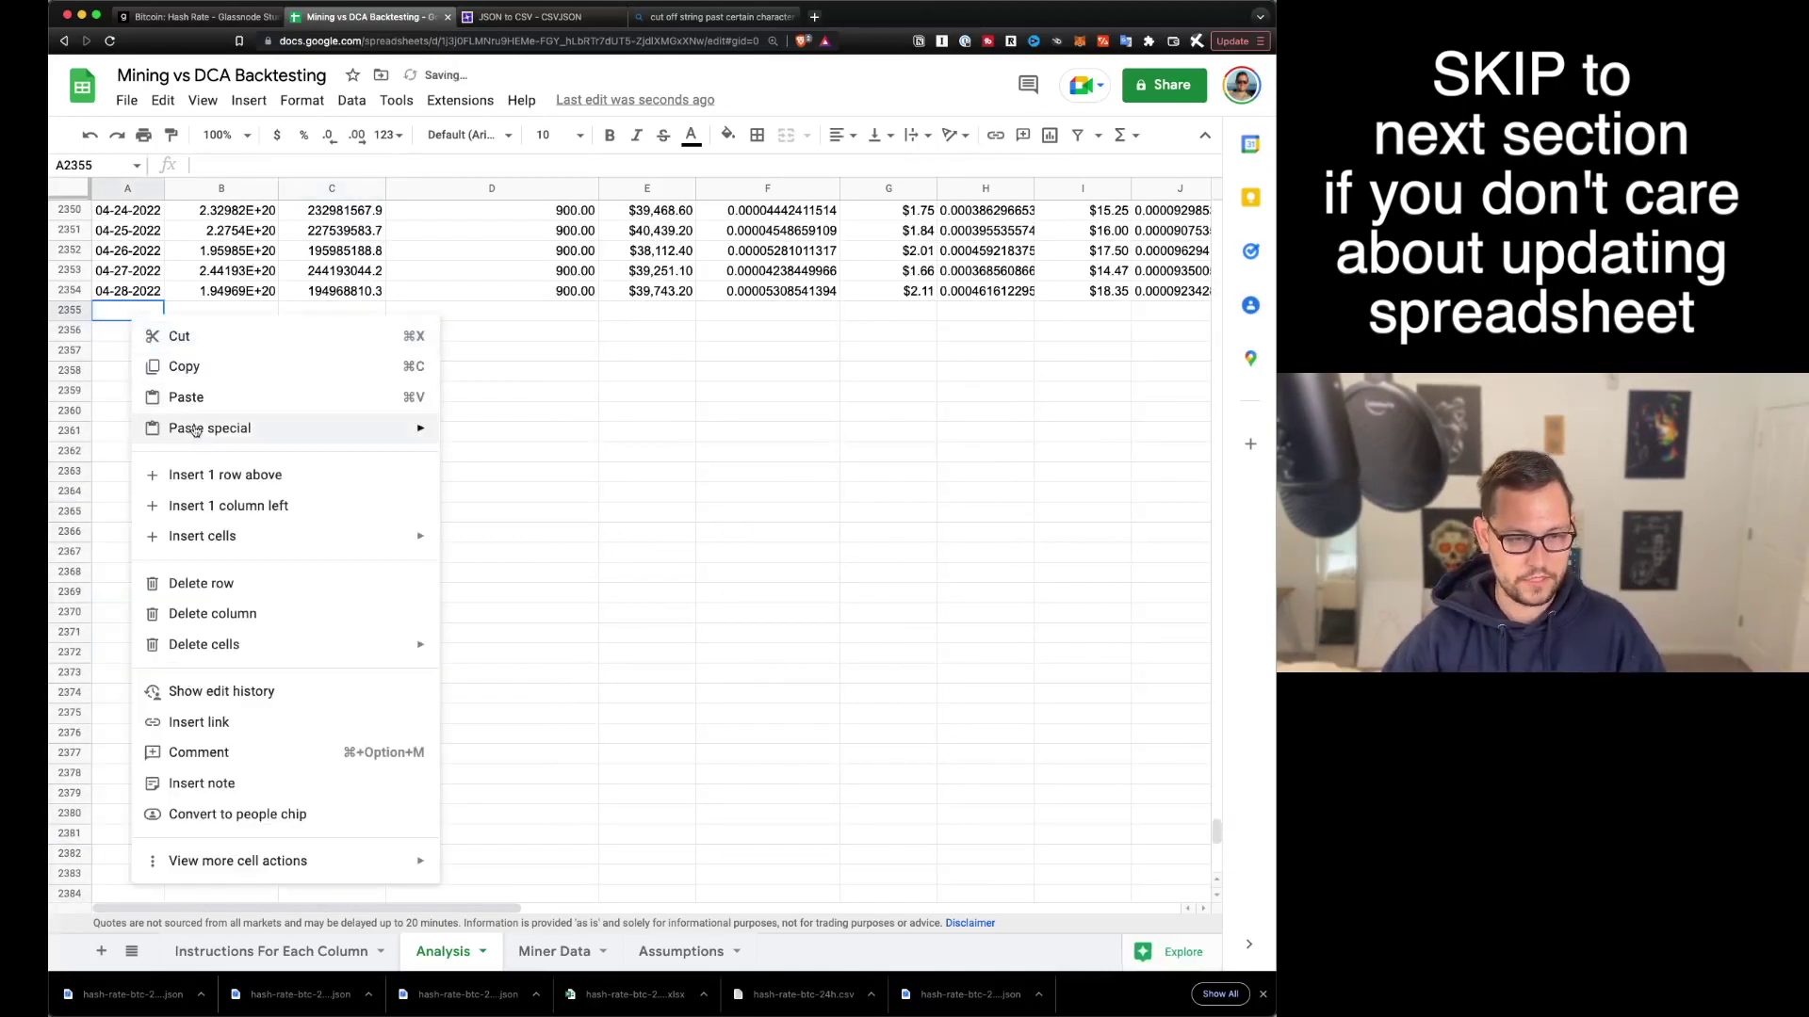
click(464, 440)
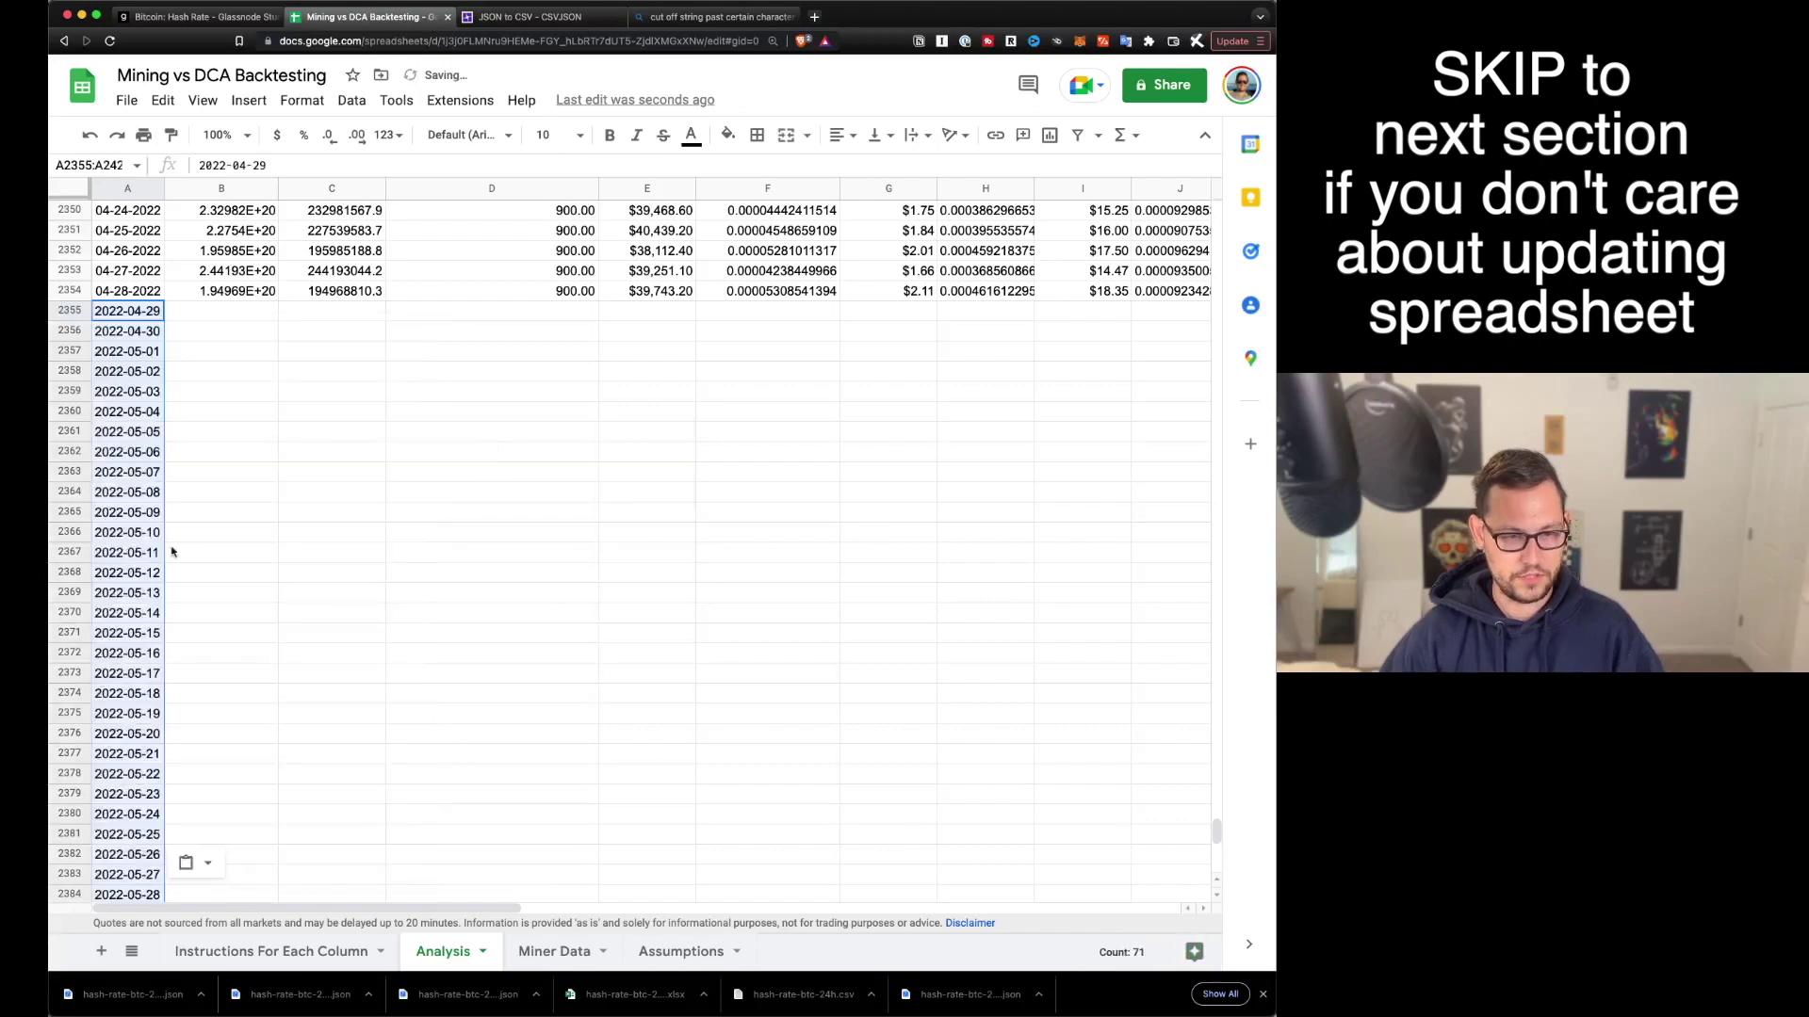
- Copy the new hash rate values and paste them into column B starting at B2355
scroll(174, 829, down, 13)
scroll(356, 707, up, 20)
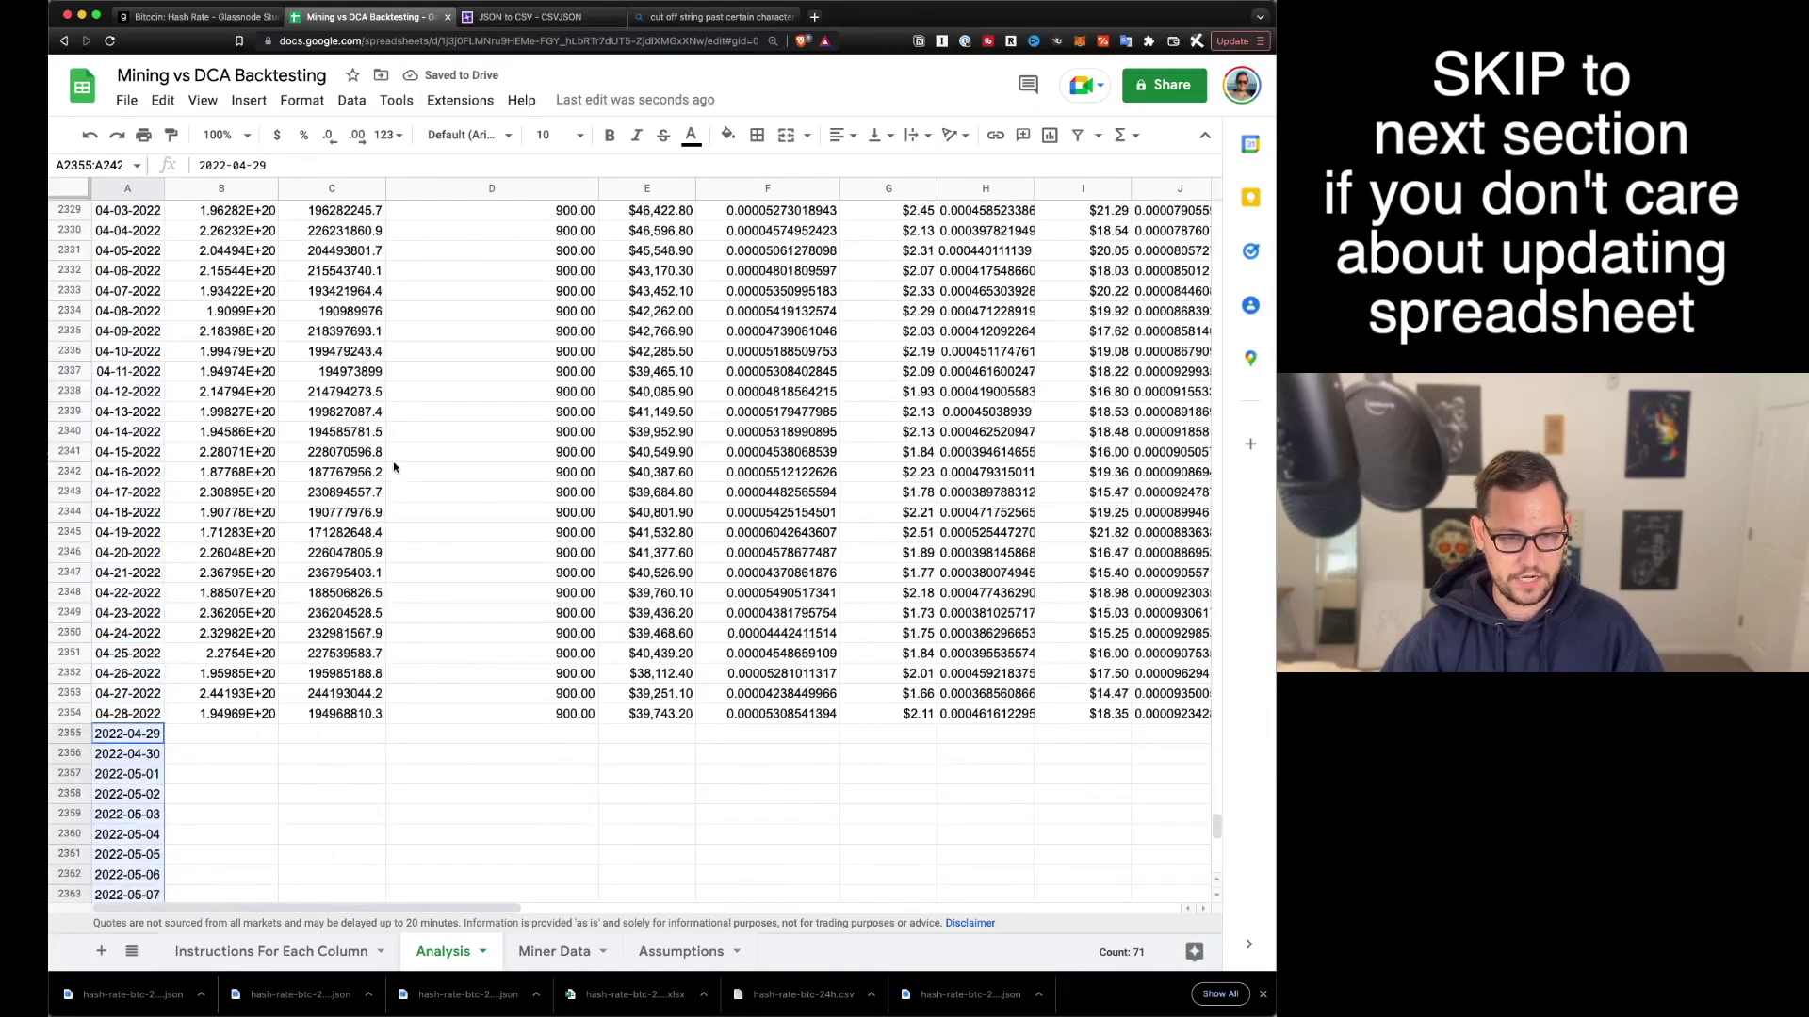
click(273, 713)
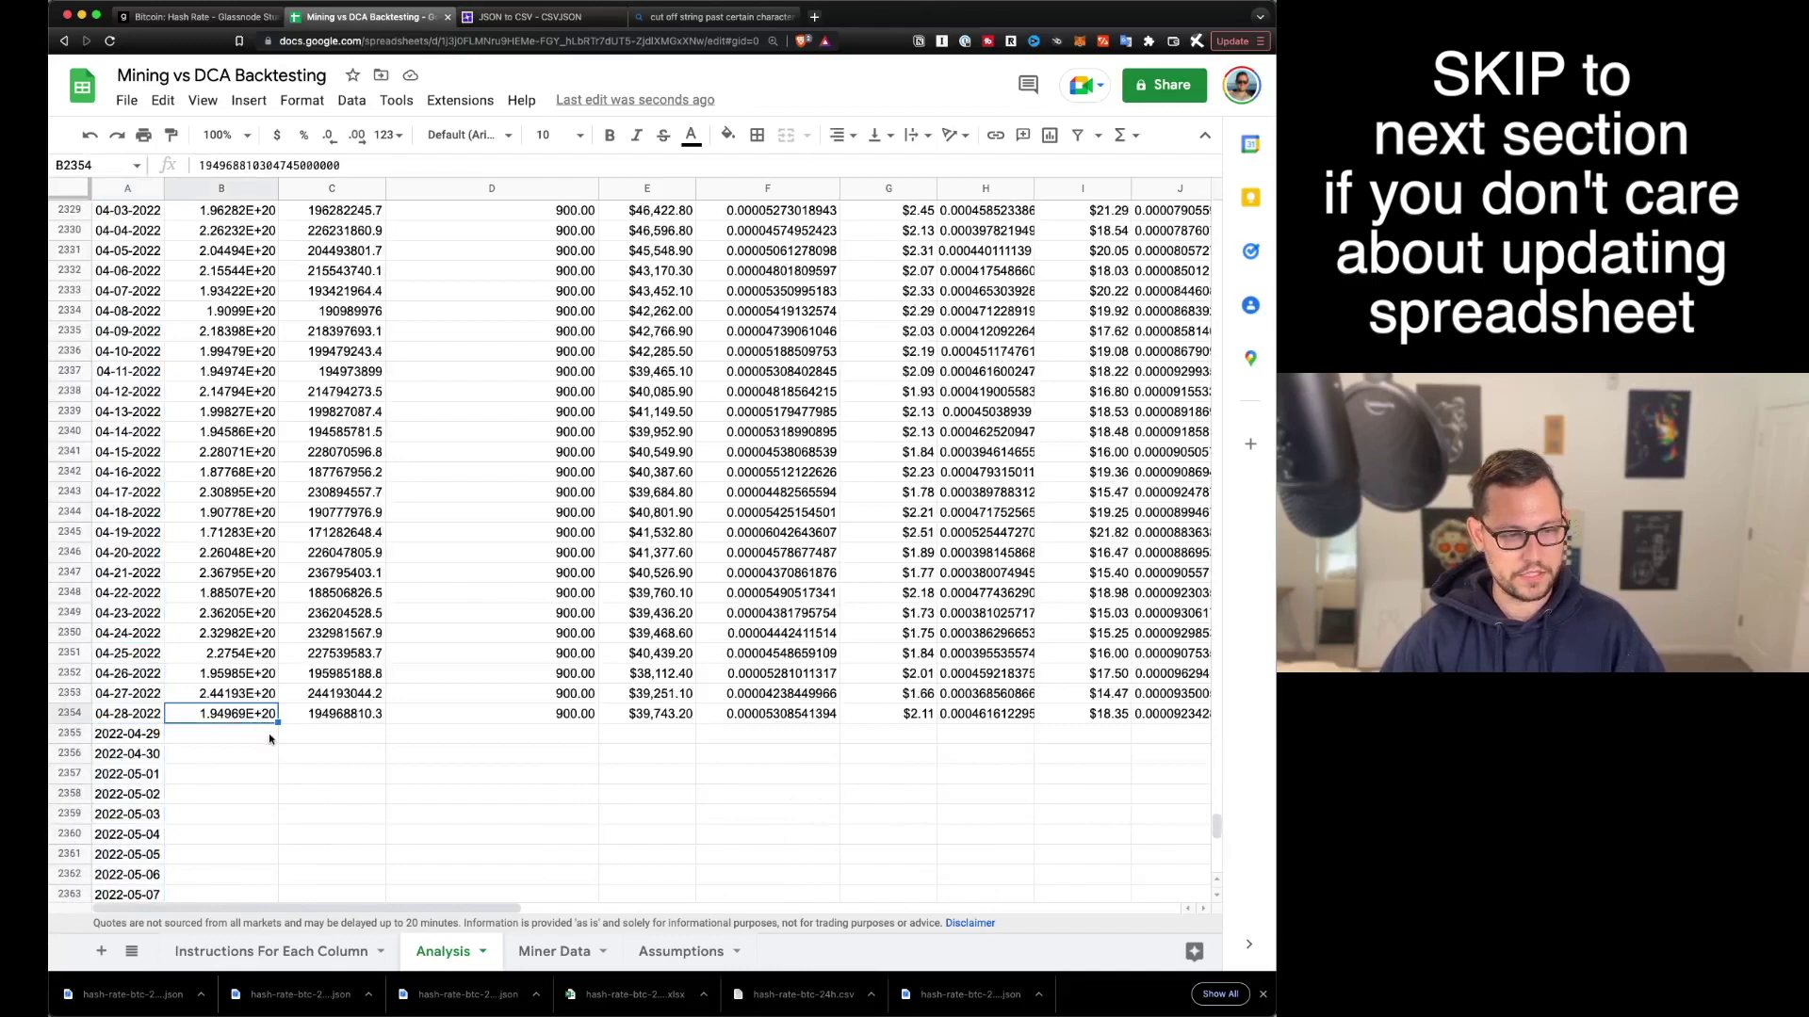
click(303, 950)
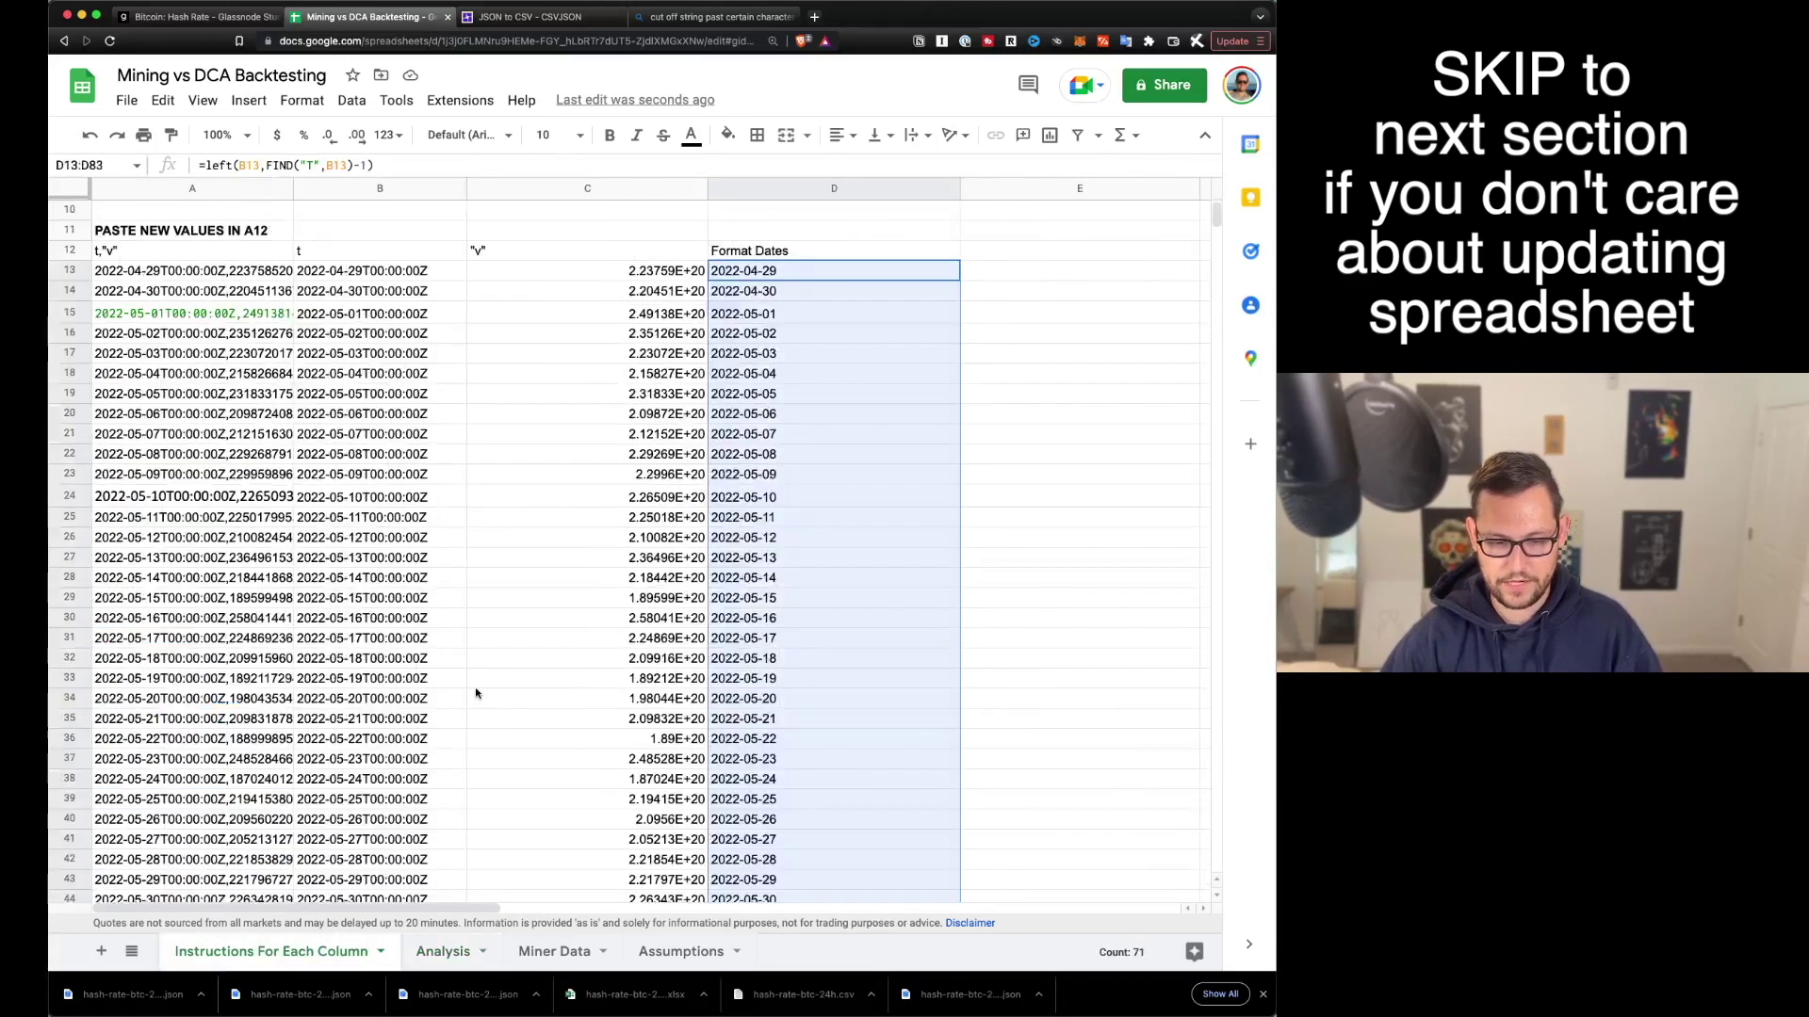
drag(660, 270, 650, 900)
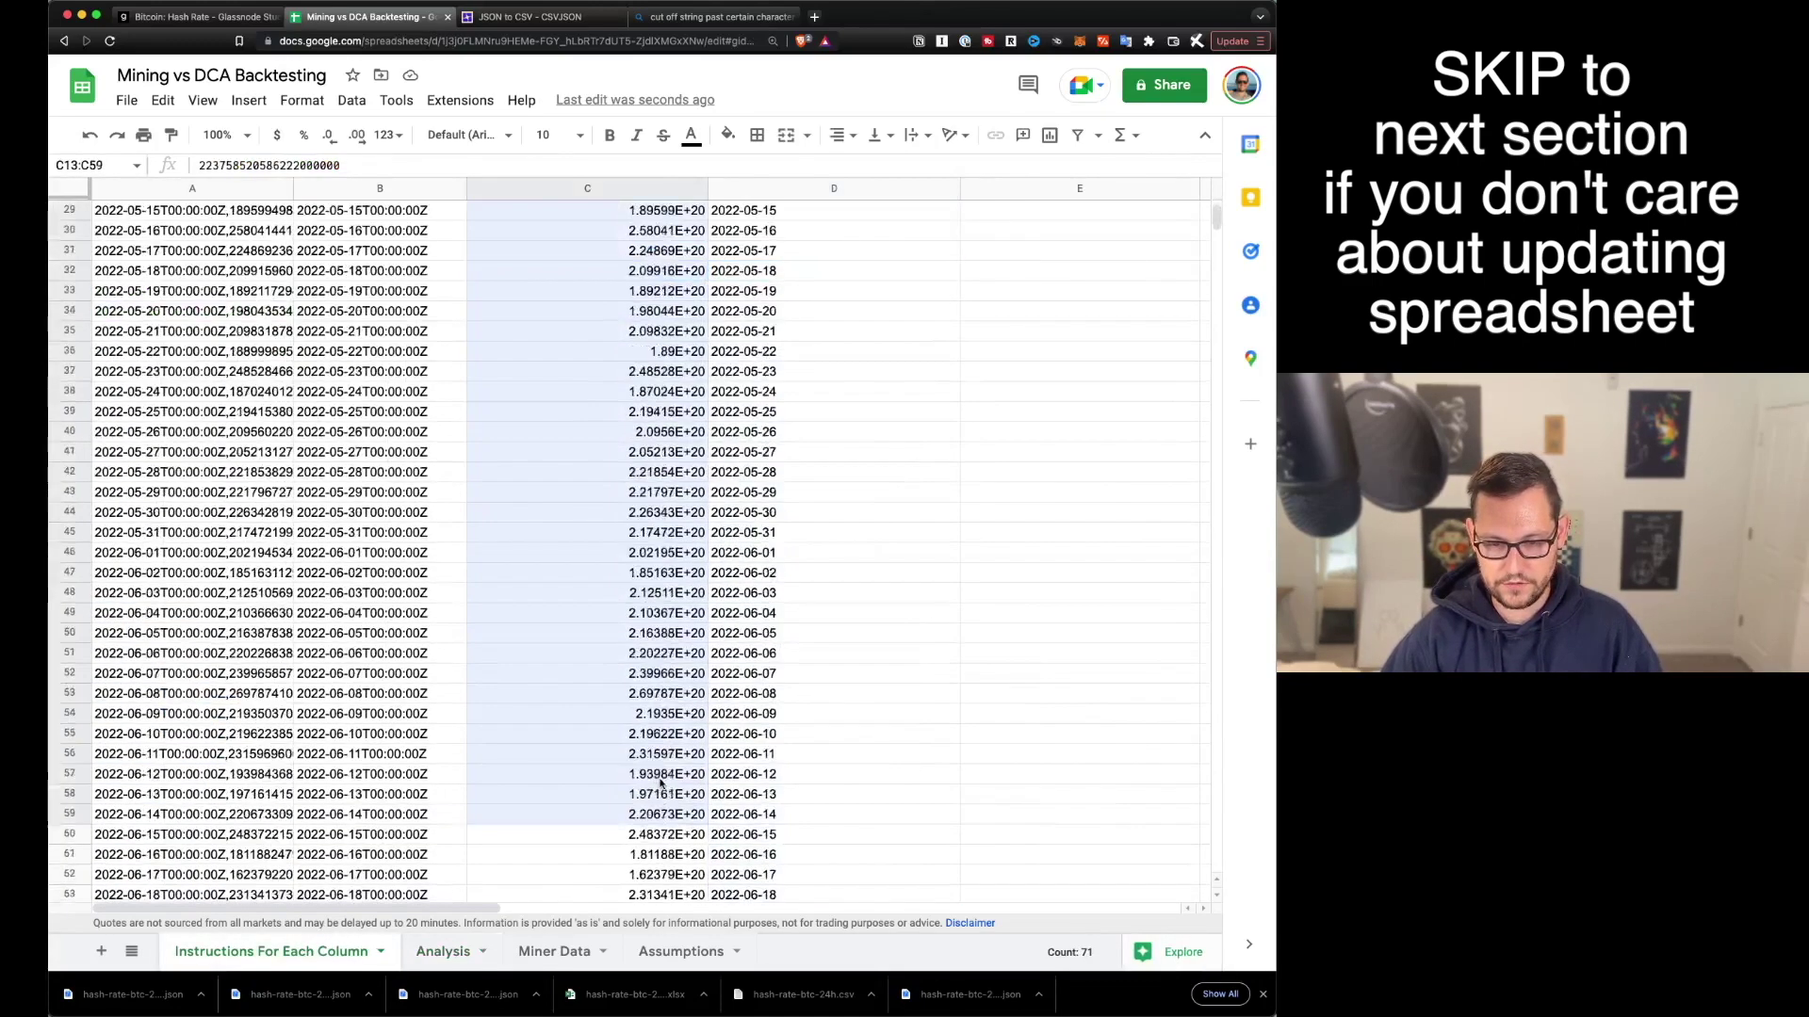
key(alt+Down)
right_click(245, 735)
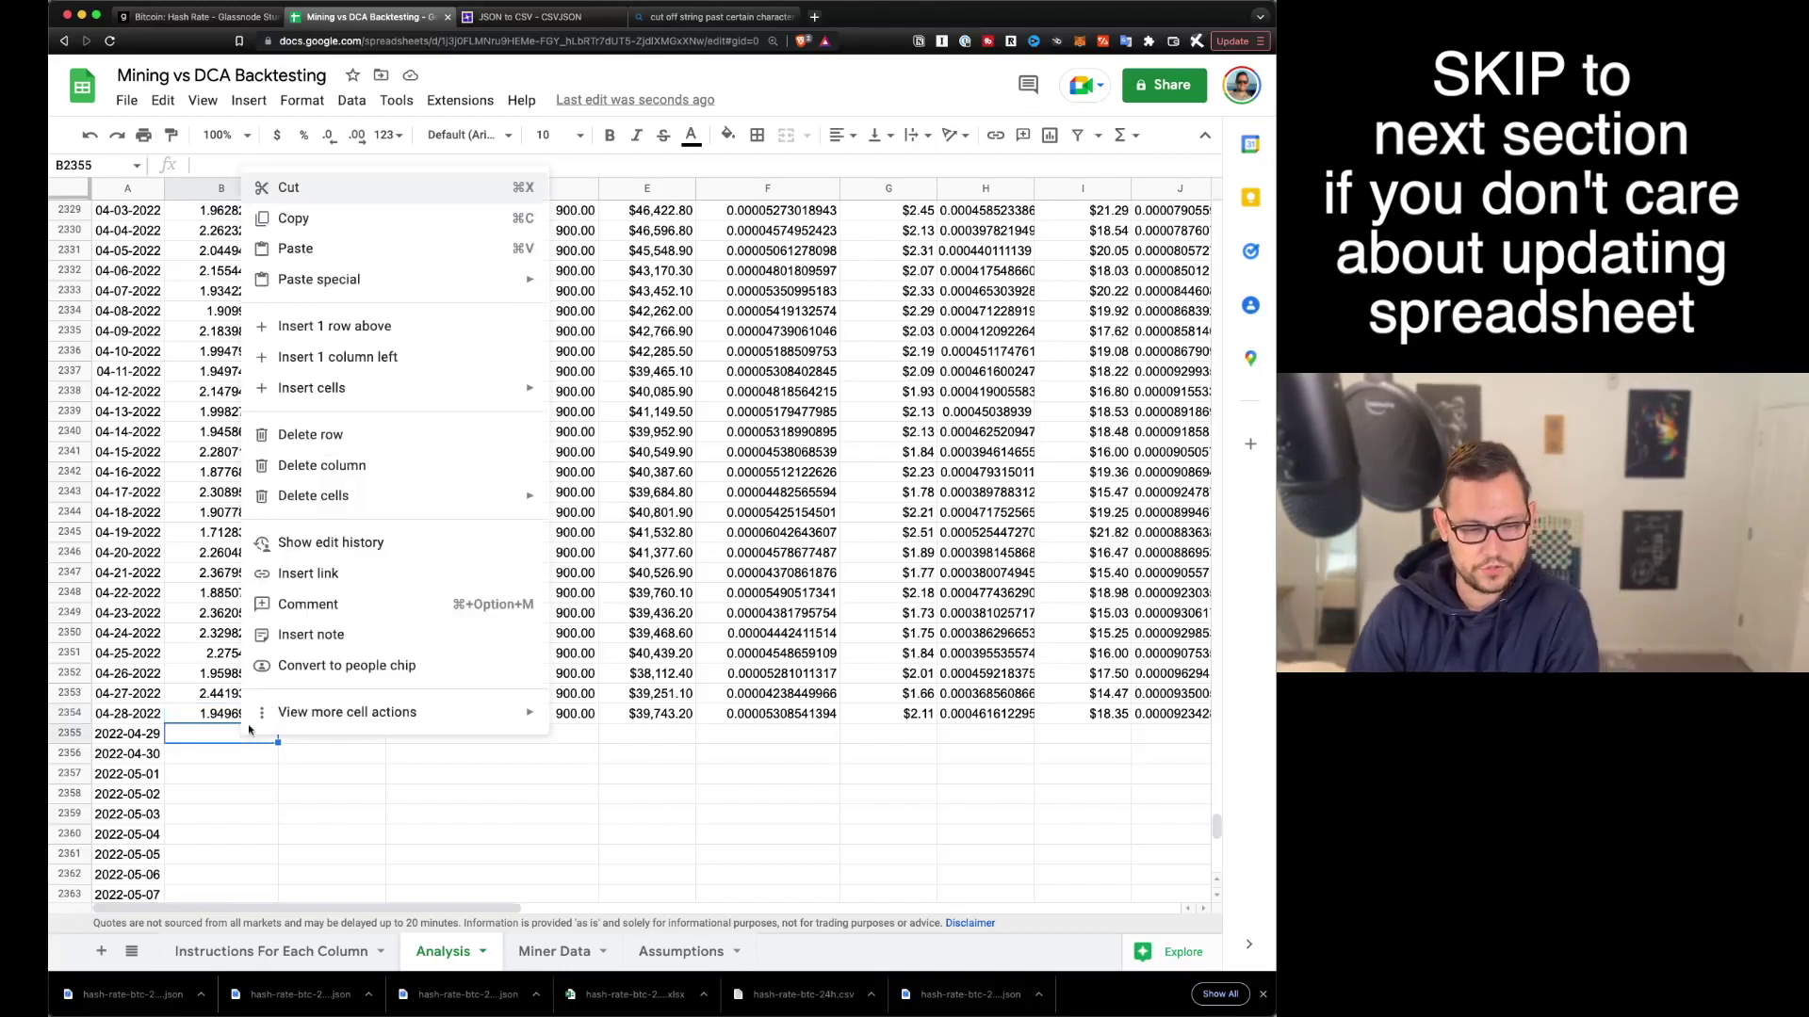
click(323, 249)
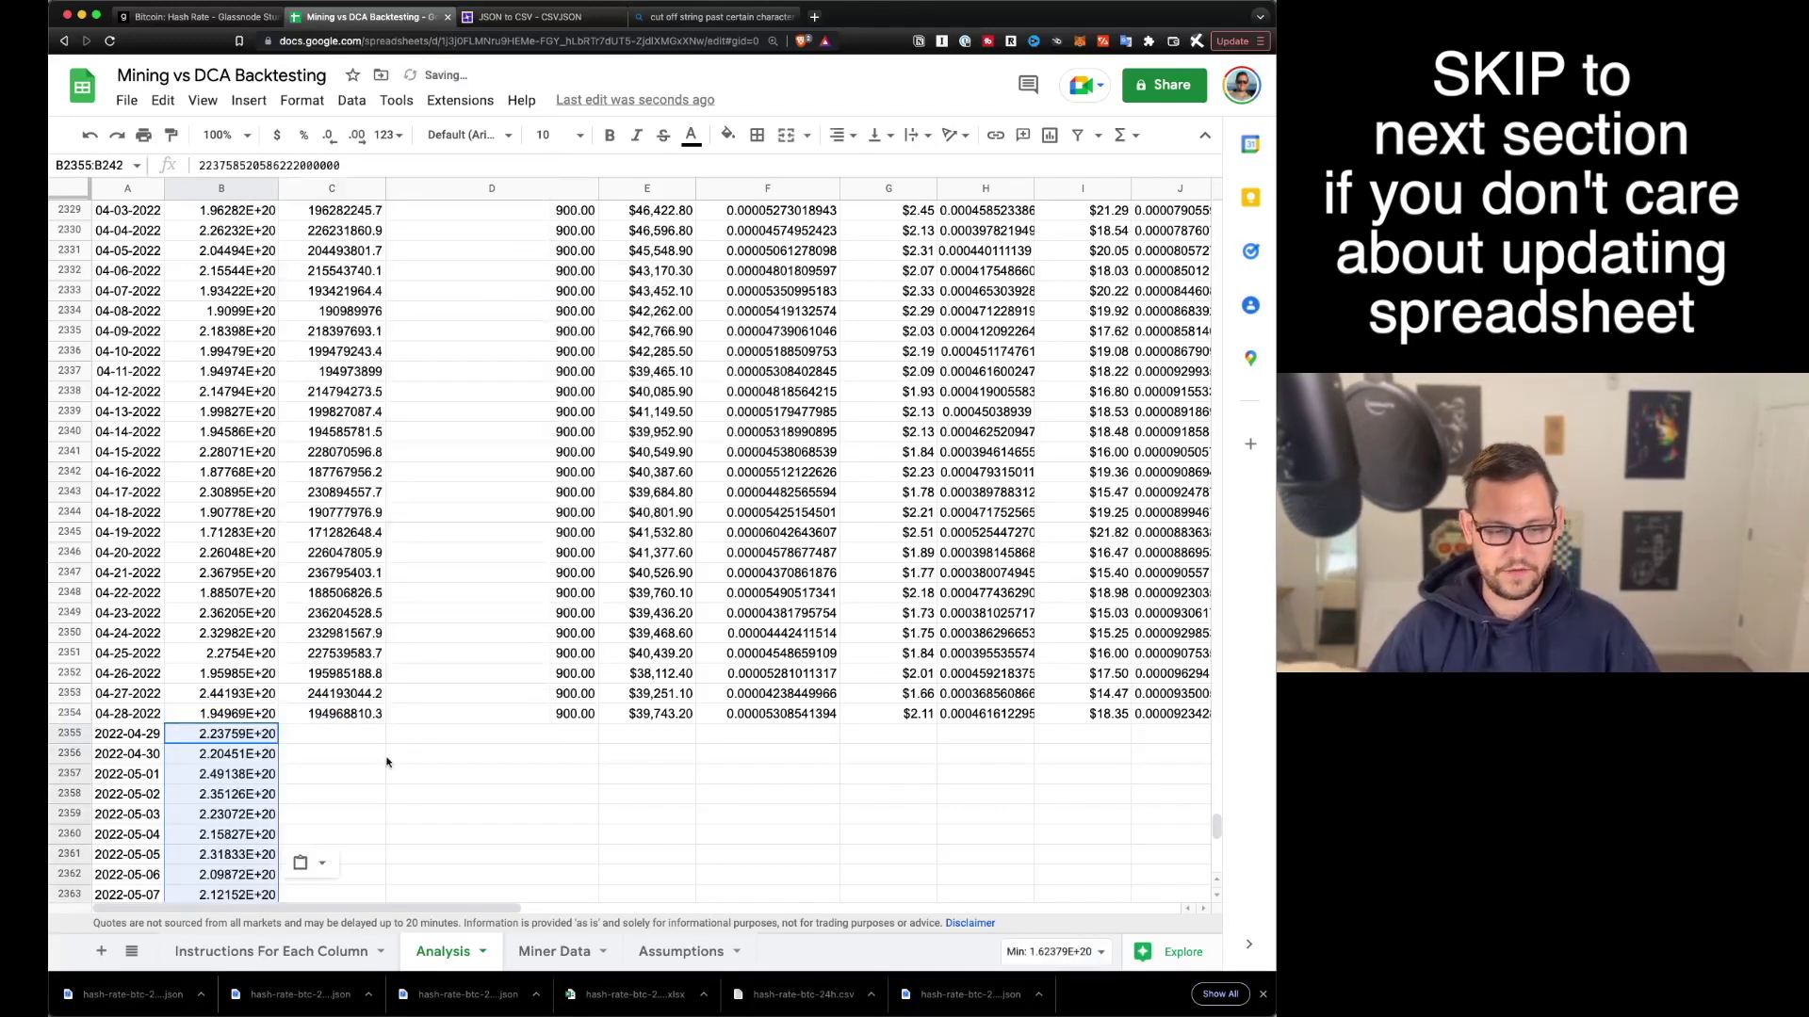
- Extend the C2354:J2354 formulas down to row 2425, ending on 2022-07-08
click(339, 713)
key(shift+Right)
key(shift+Right)
key(shift+Right)
key(shift+Right)
key(shift+Right)
key(shift+Right)
key(shift+Right)
key(shift+Right)
key(shift+Right)
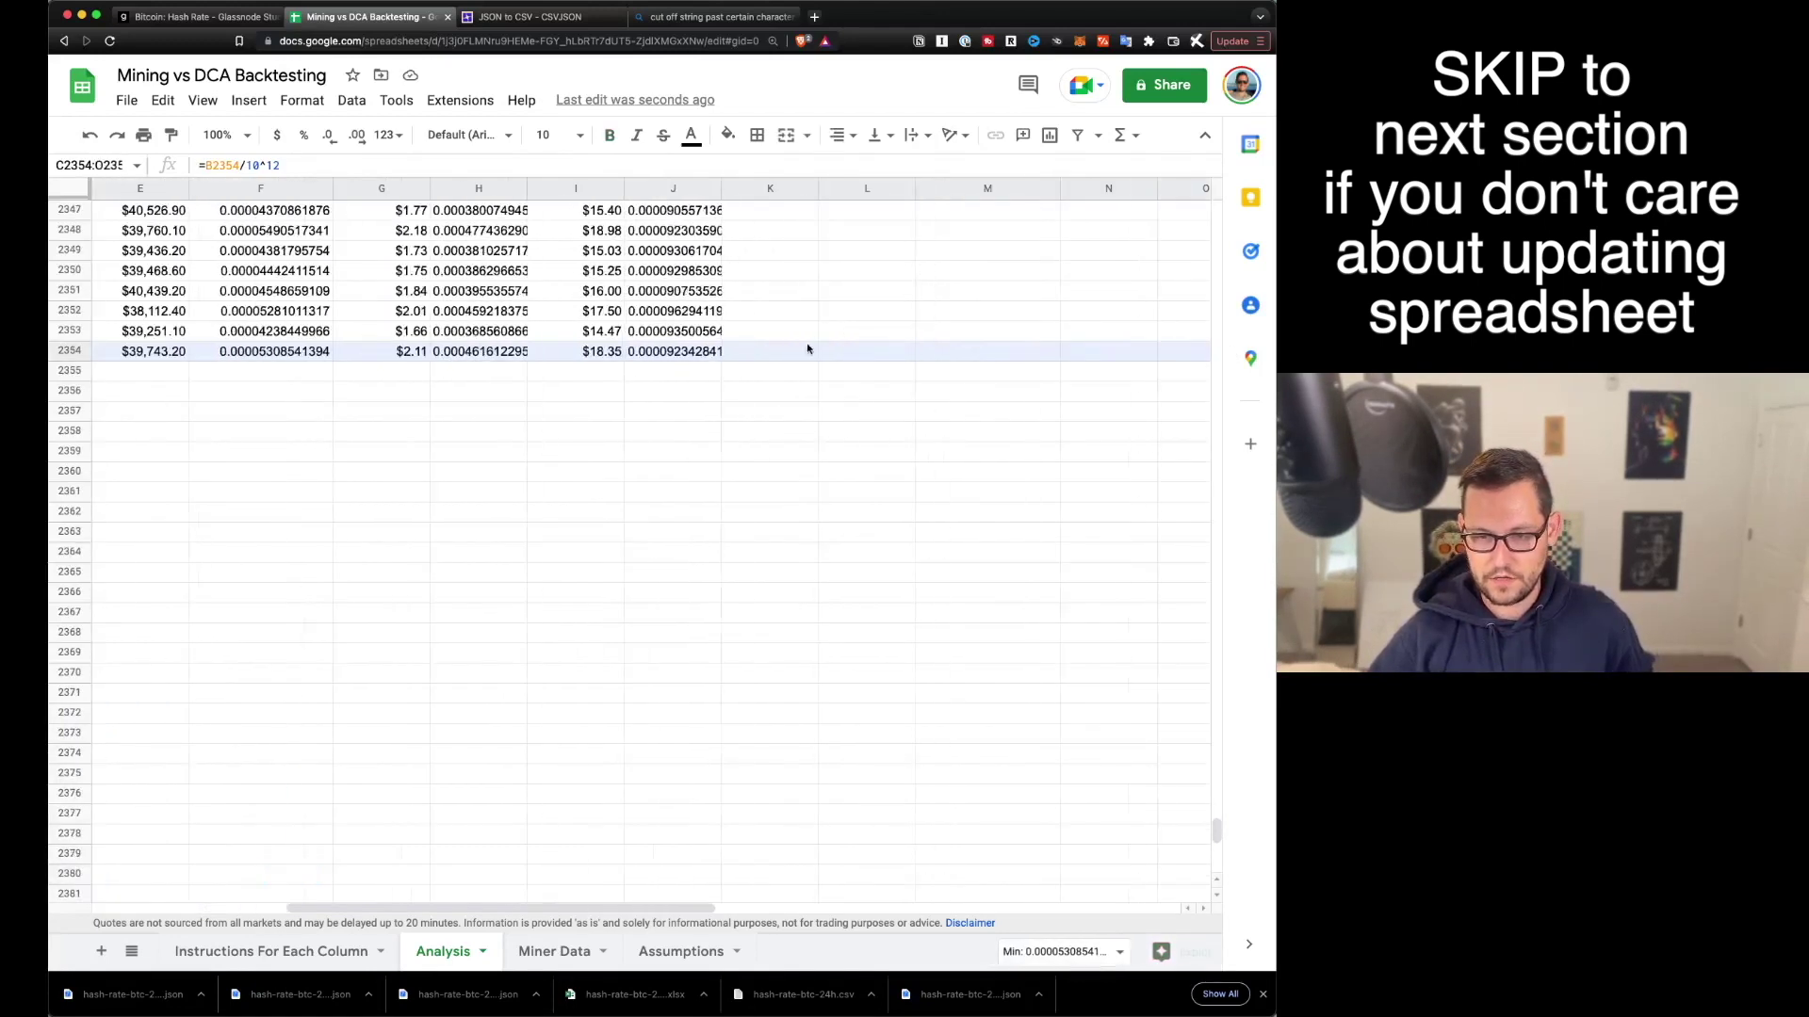
drag(733, 351, 670, 305)
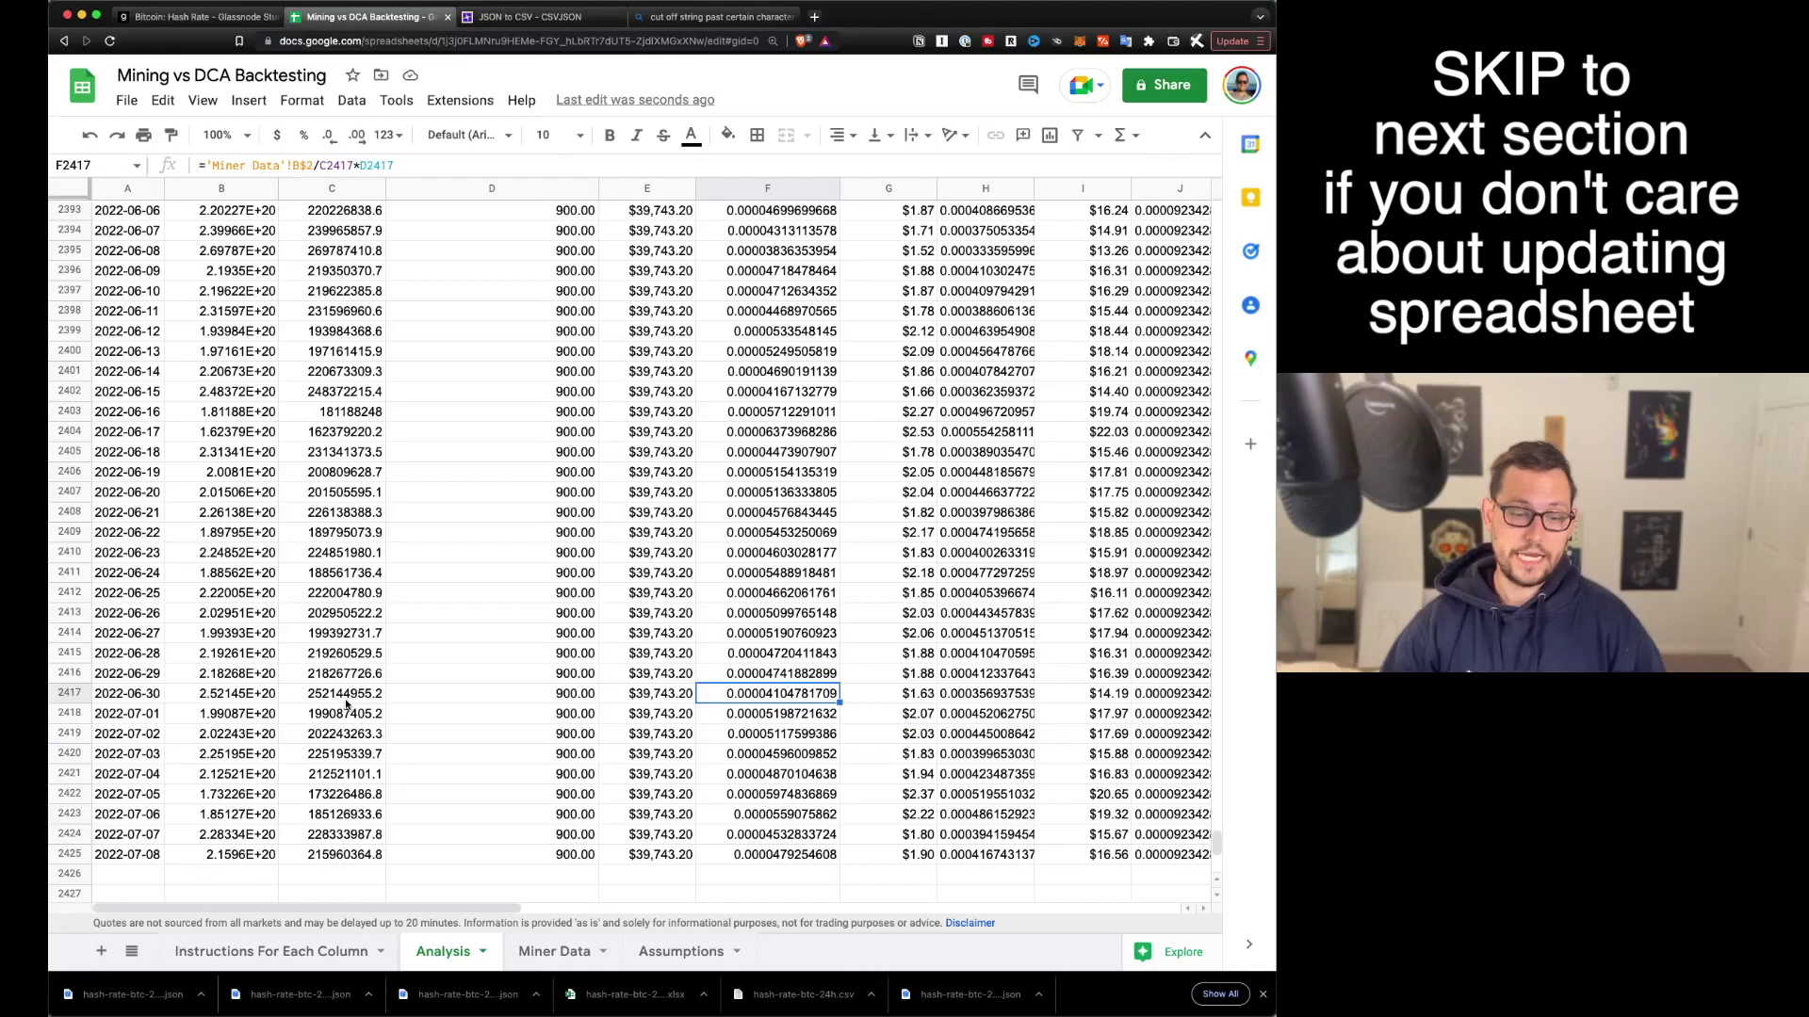
click(133, 855)
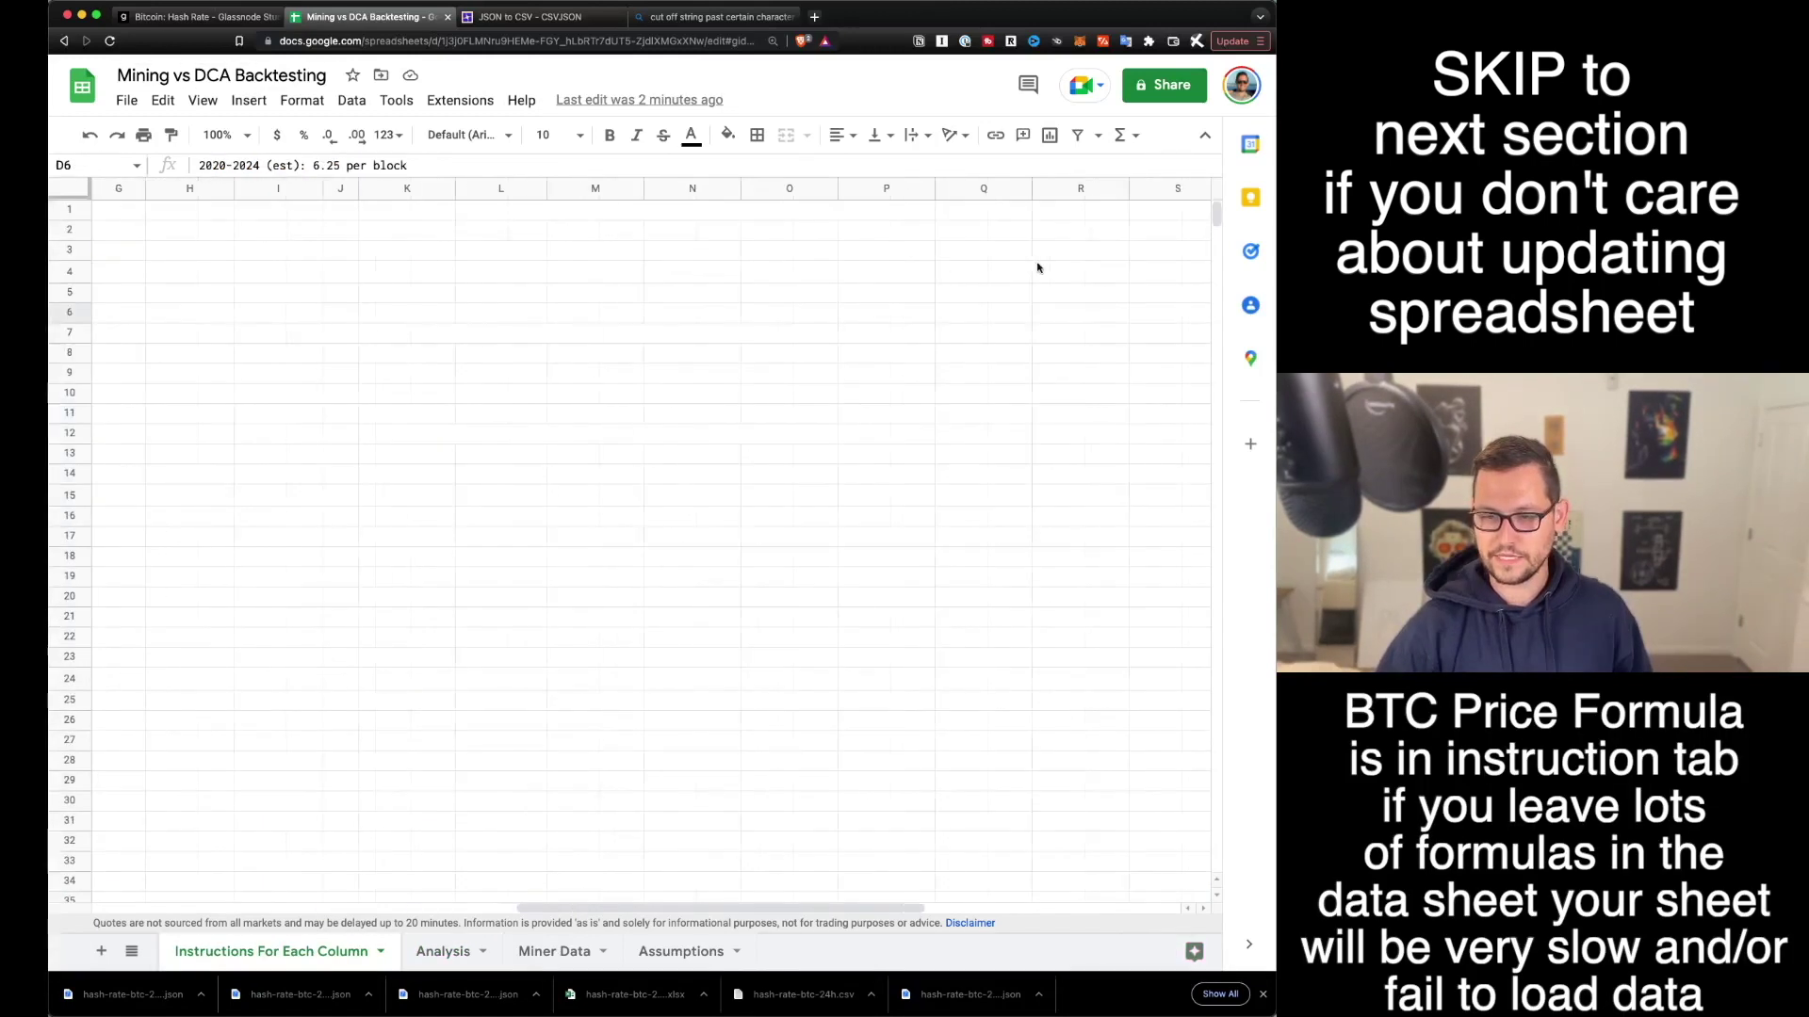
- Copy the GOOGLEFINANCE Bitcoin price formula from cell E4 on Instructions For Each Column
click(1043, 277)
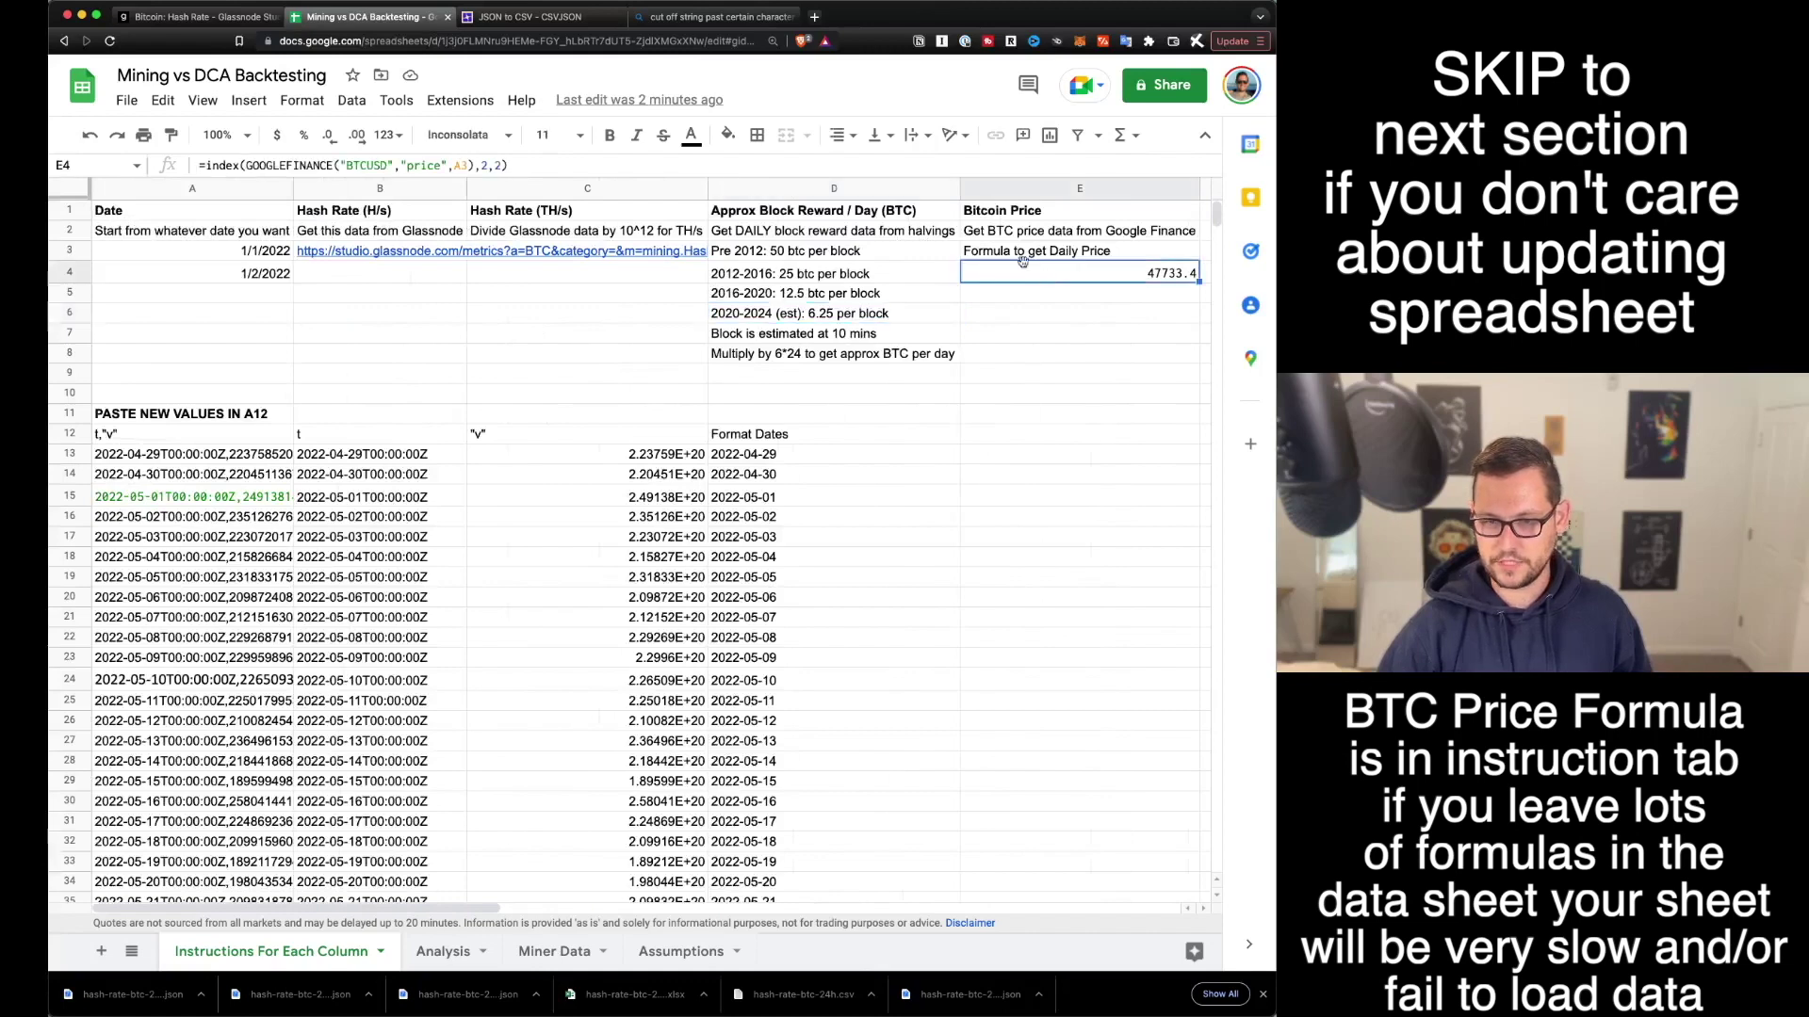
triple_click(670, 162)
key(ctrl+c)
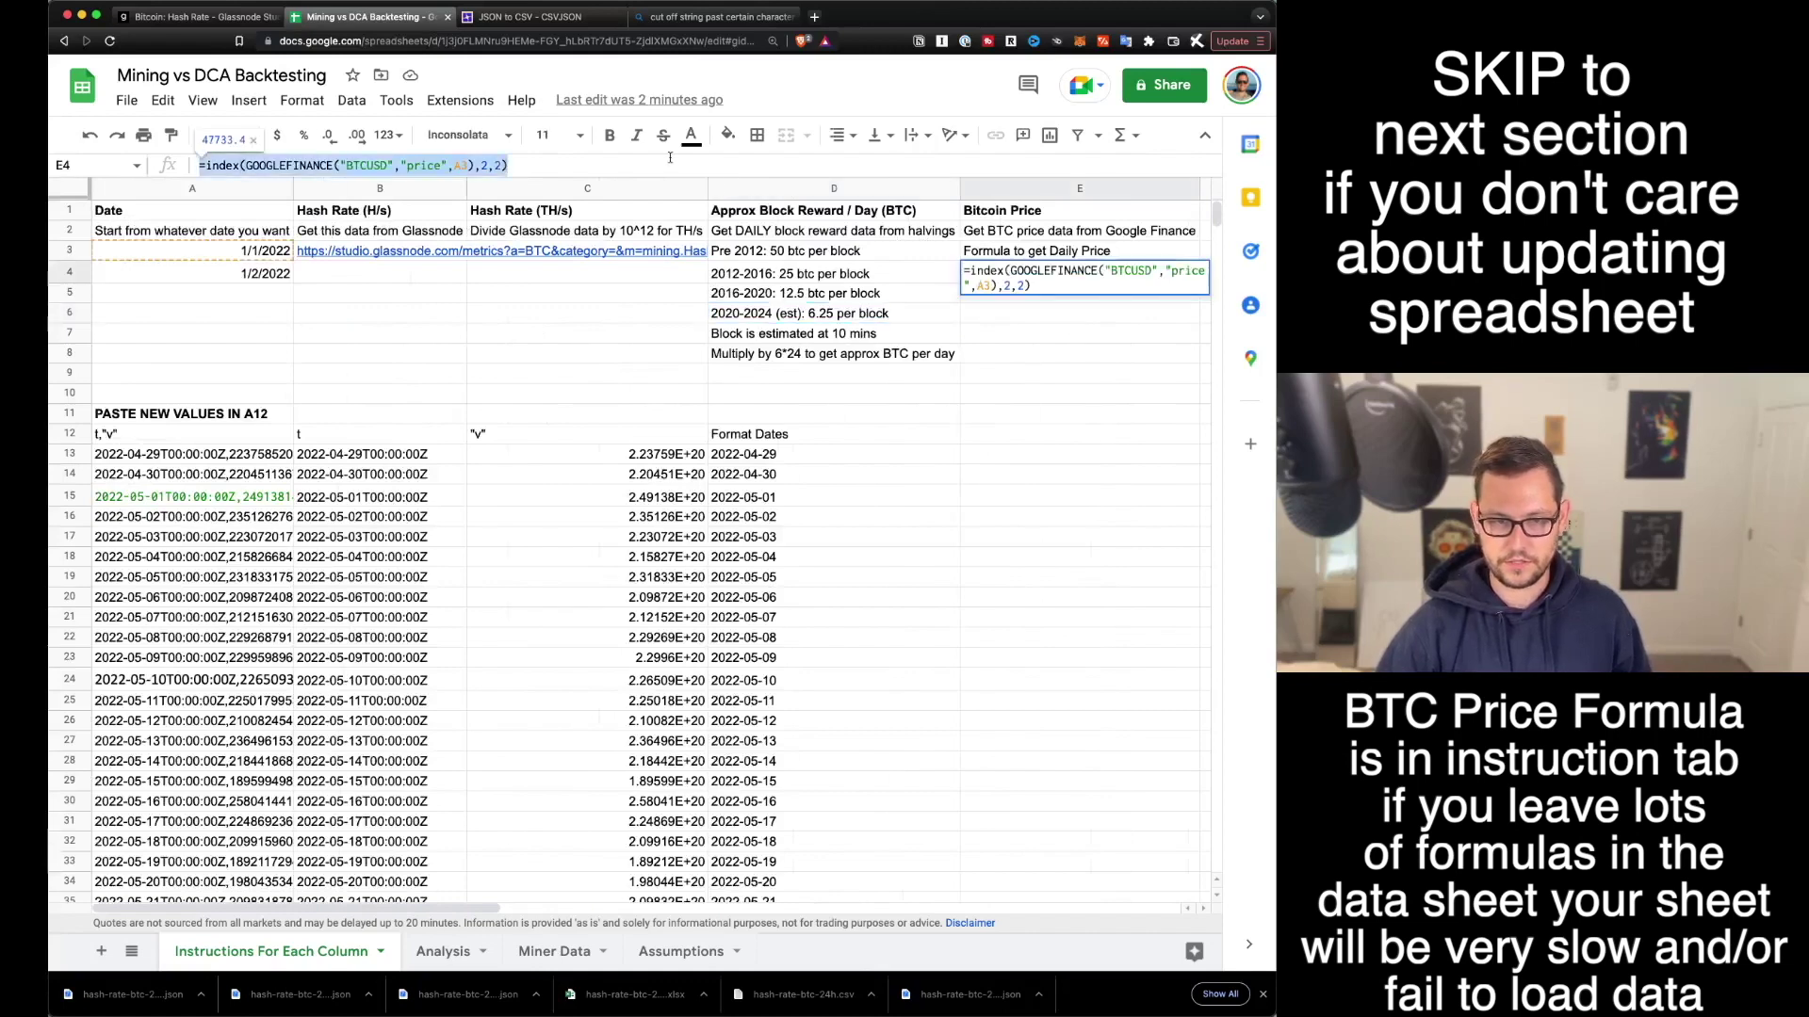
click(443, 953)
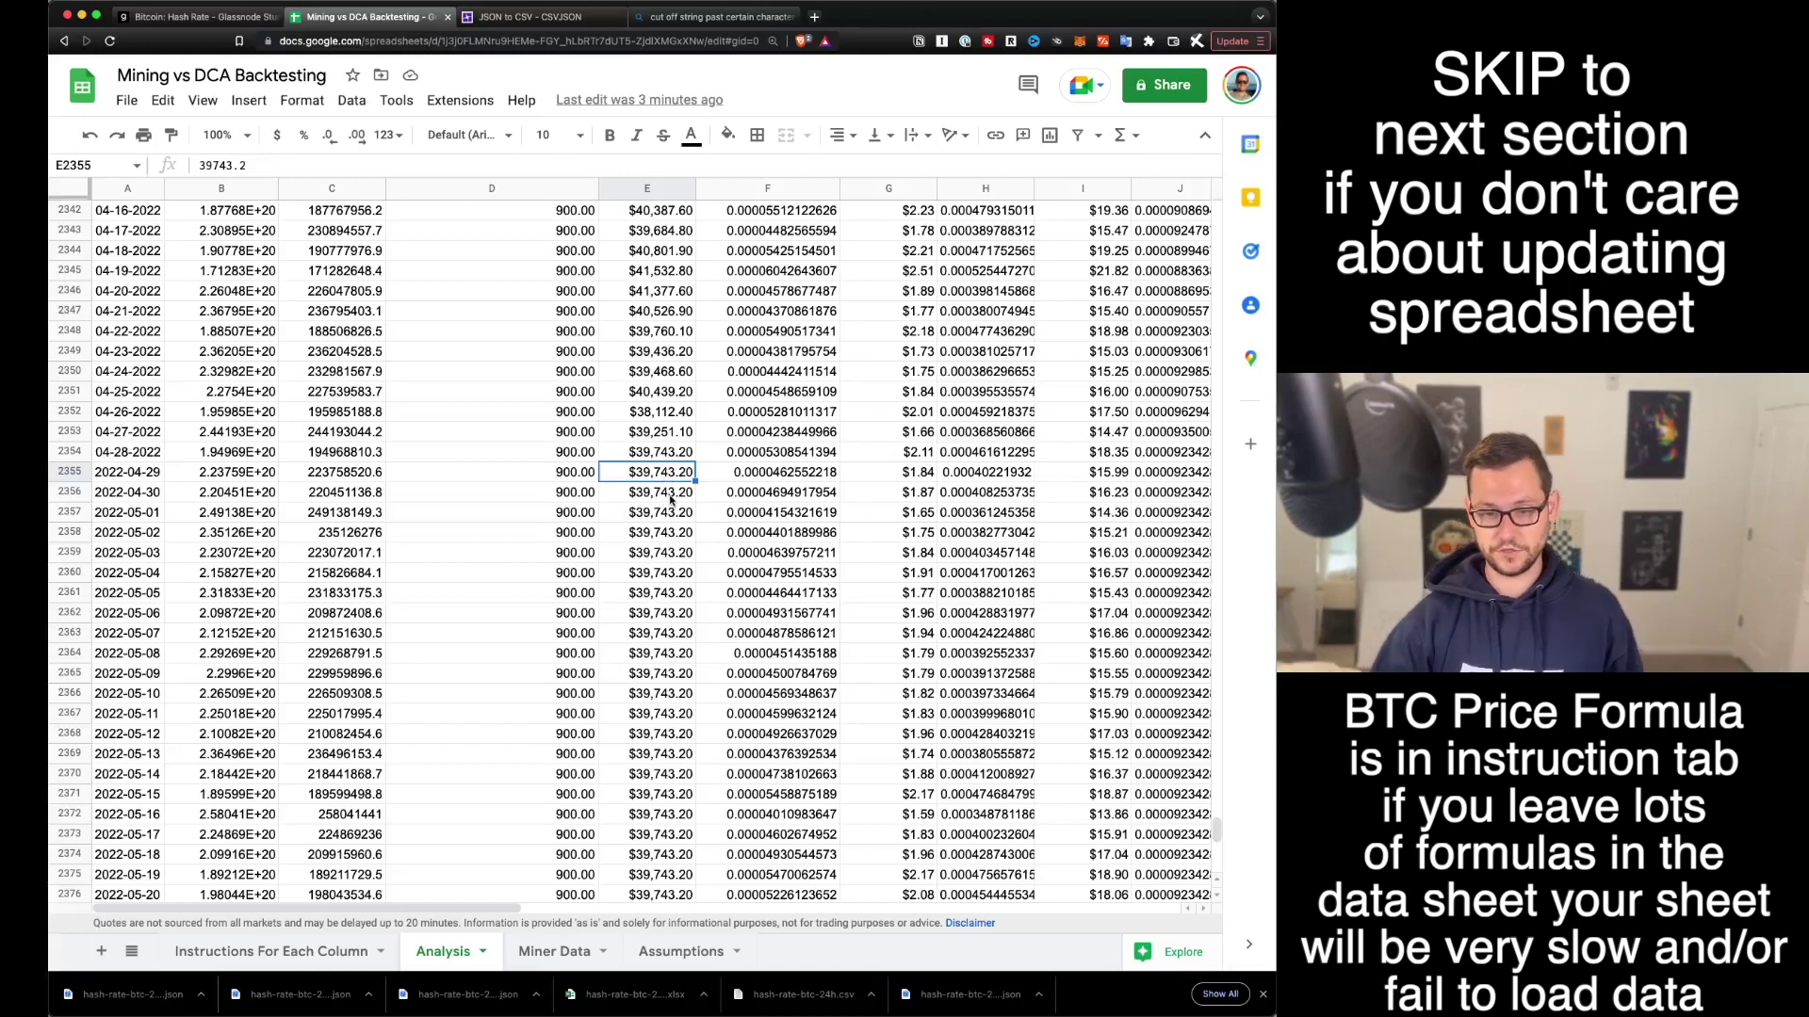
- Paste the price formula into E2355 so it references A2355
key(ctrl+v)
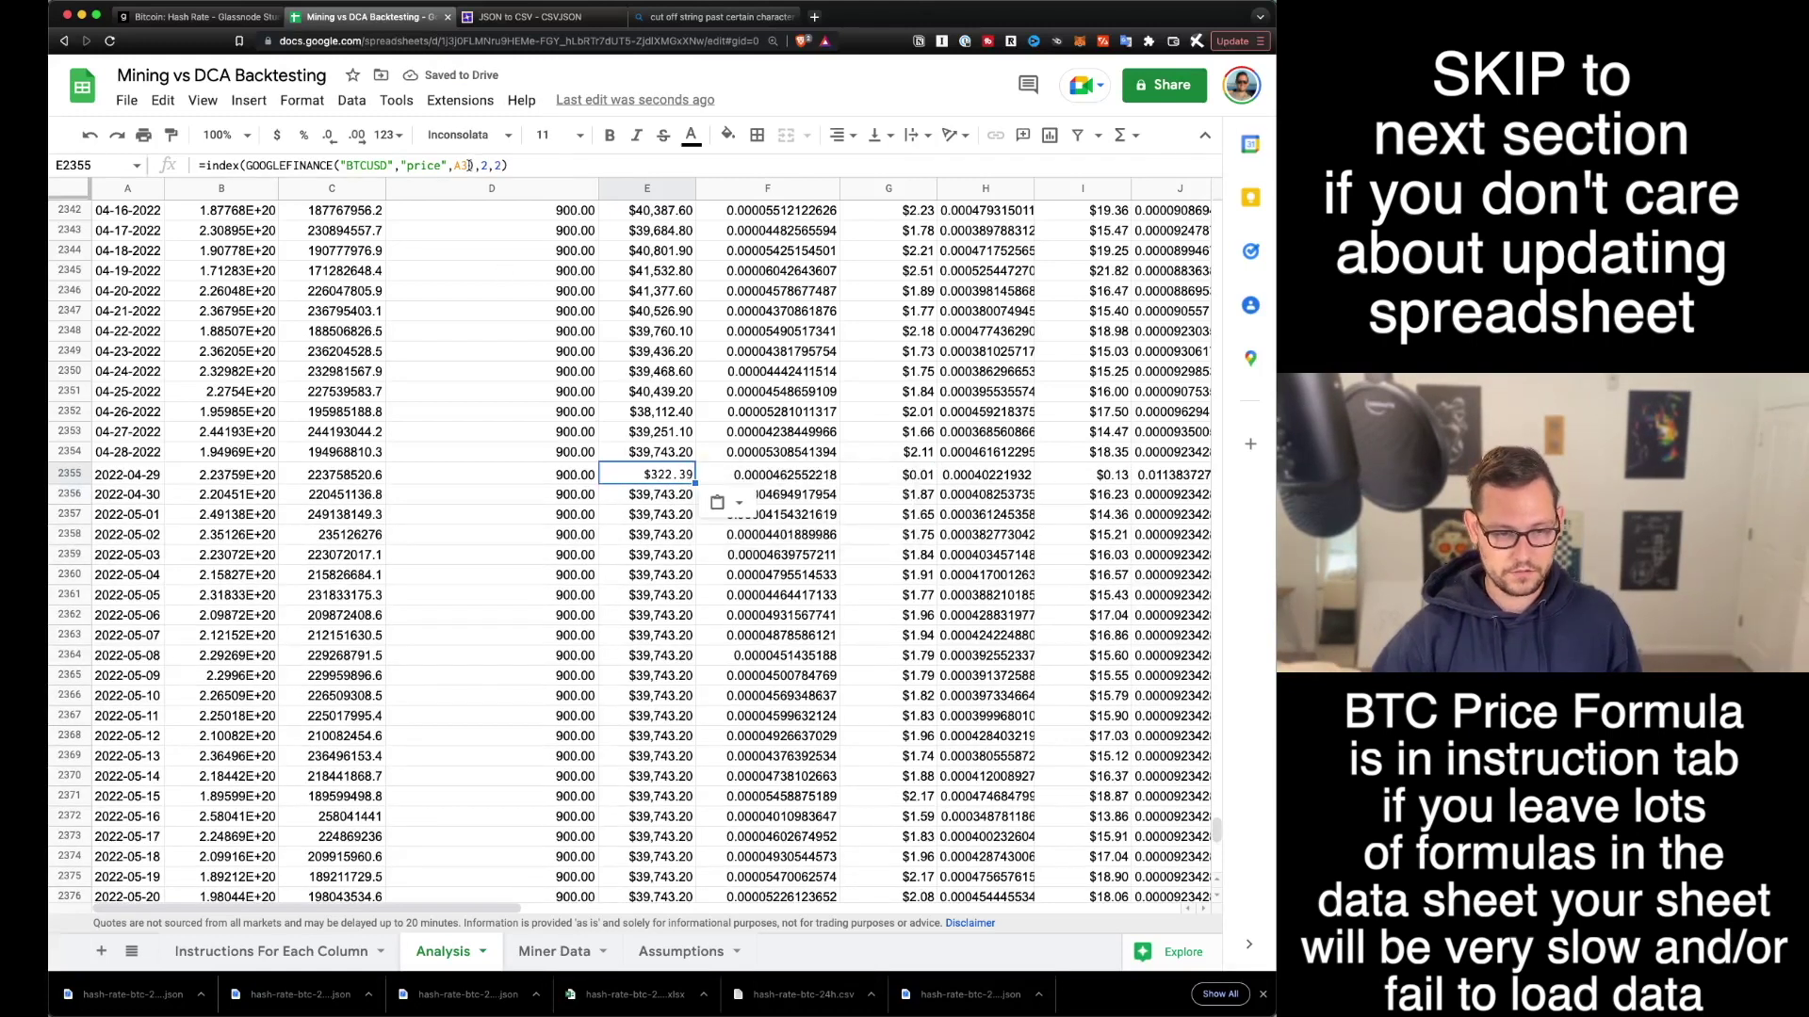
click(468, 165)
key(Escape)
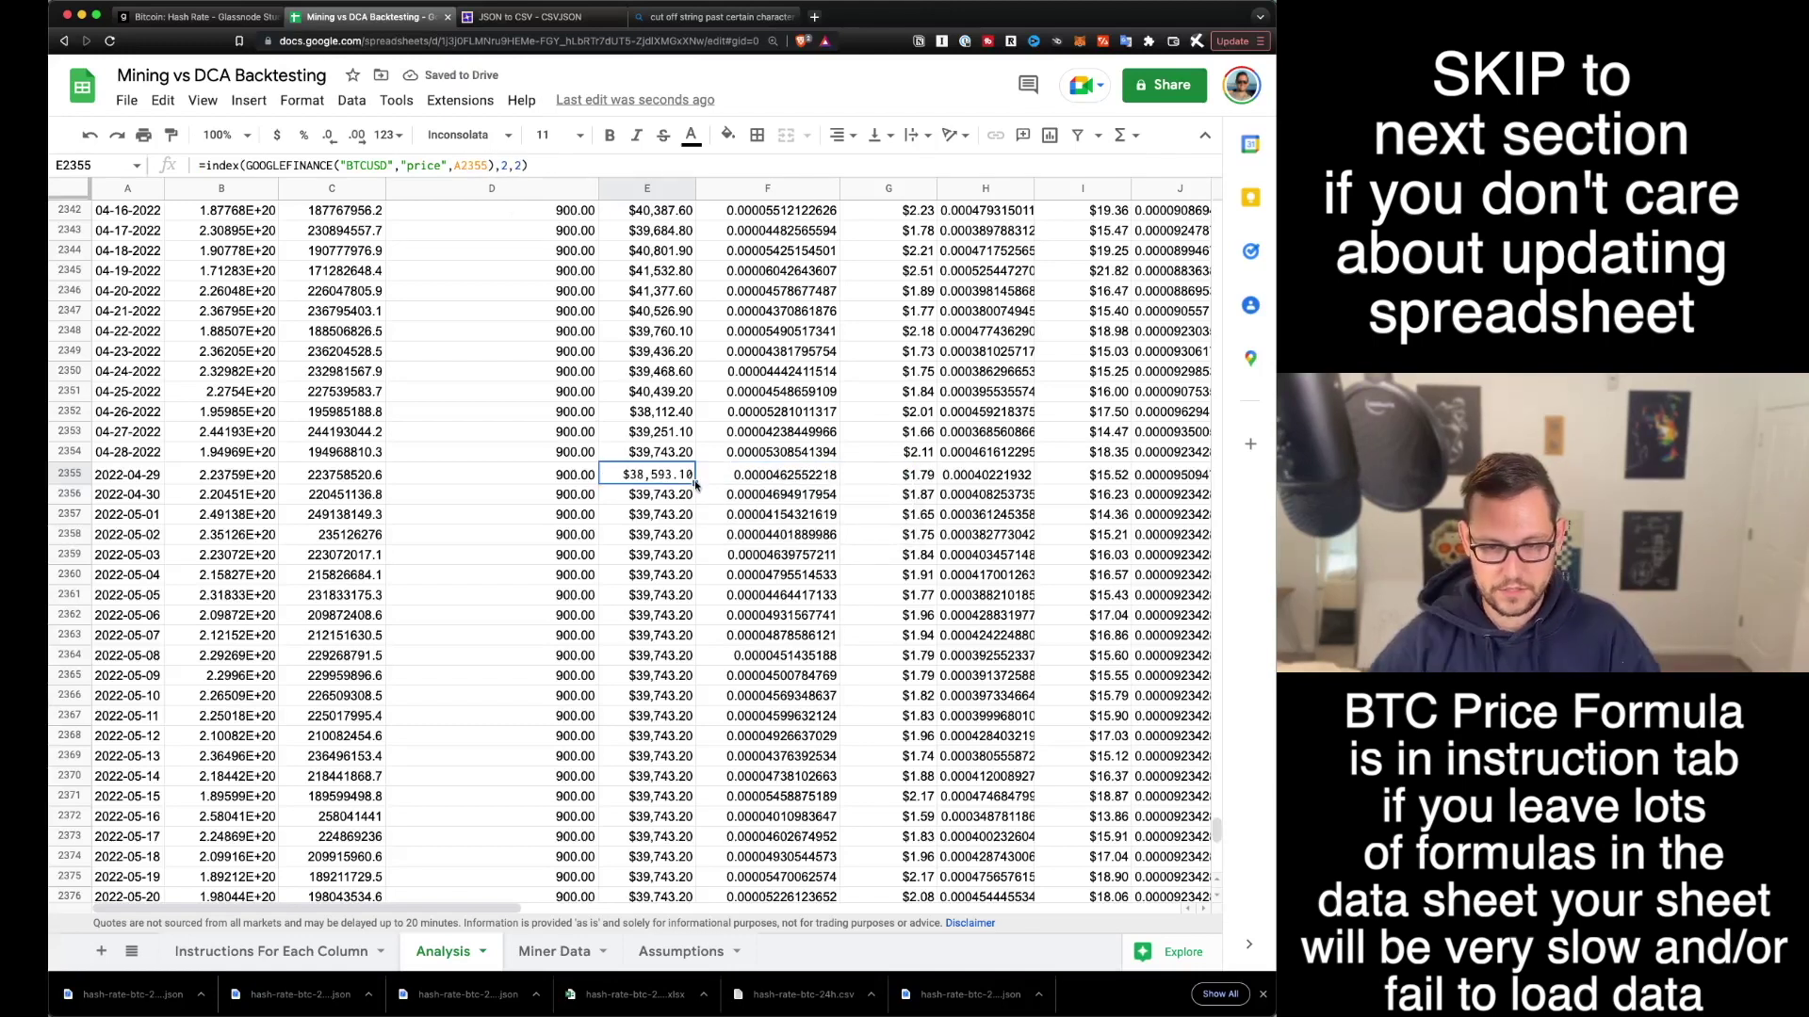
- Fill the price formula down to E2425, remove the pasted formatting, and return to the top
scroll(686, 544, down, 20)
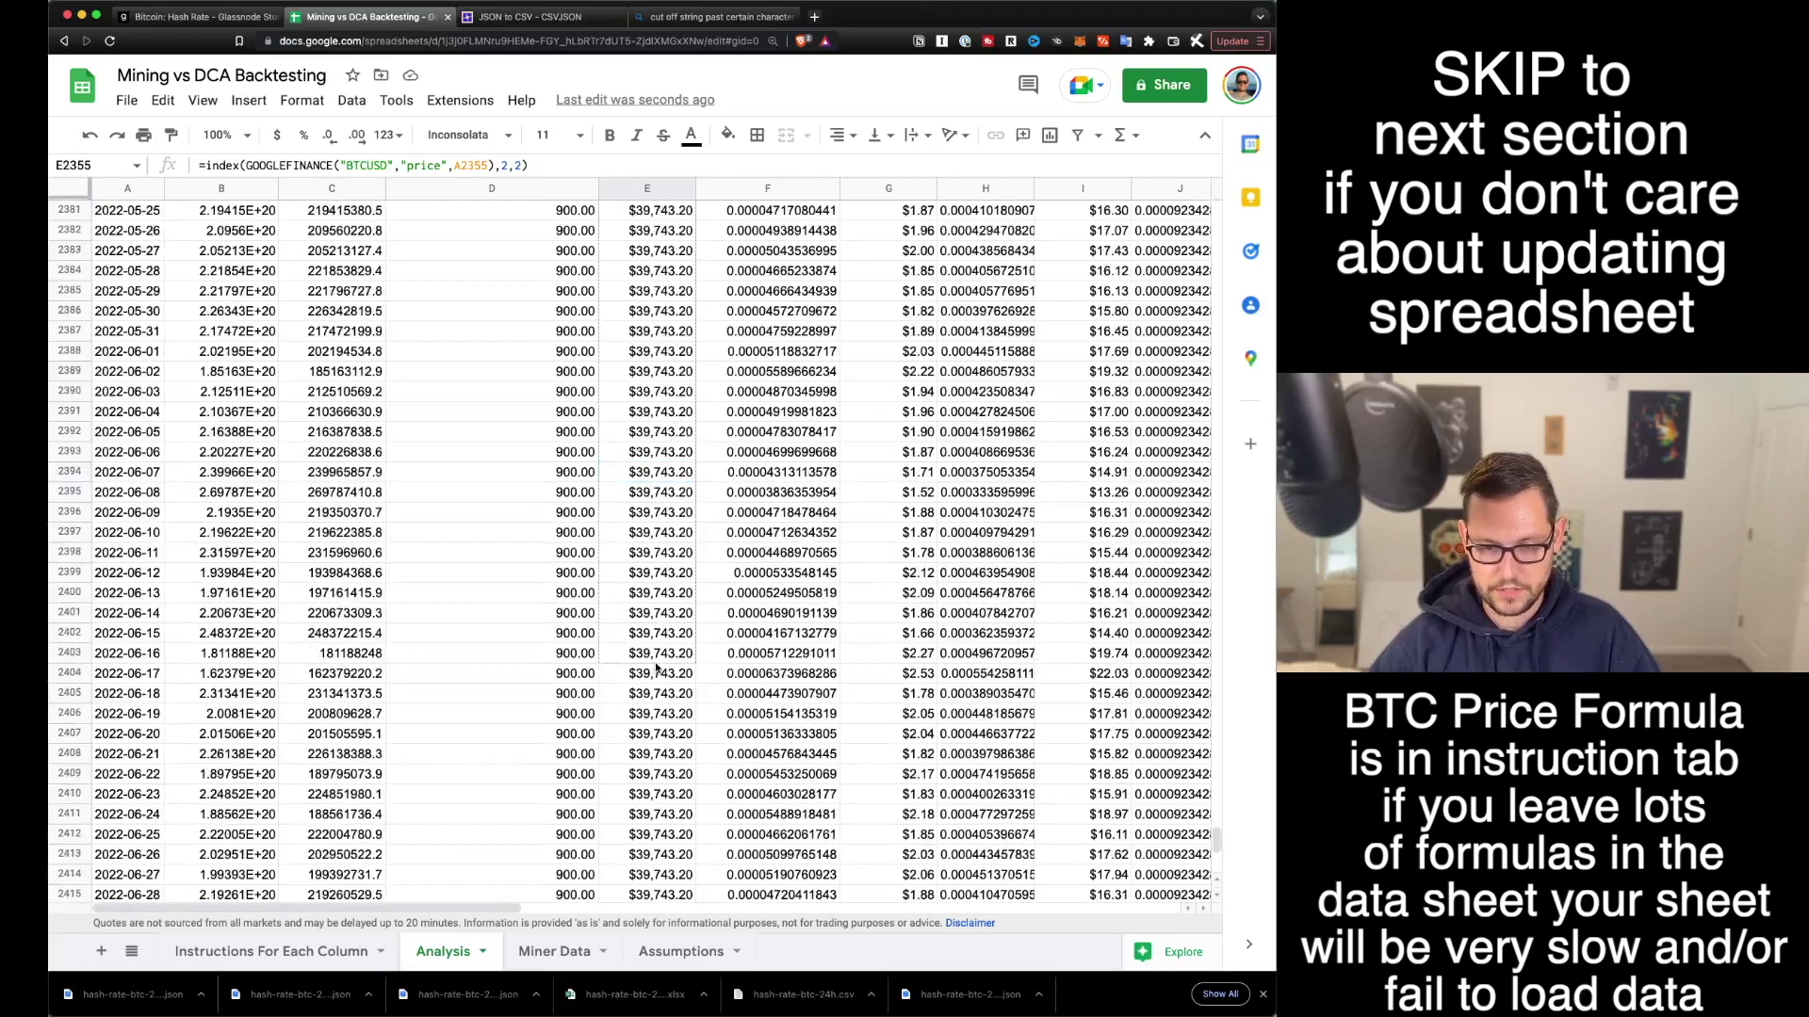
scroll(685, 551, up, 5)
click(680, 591)
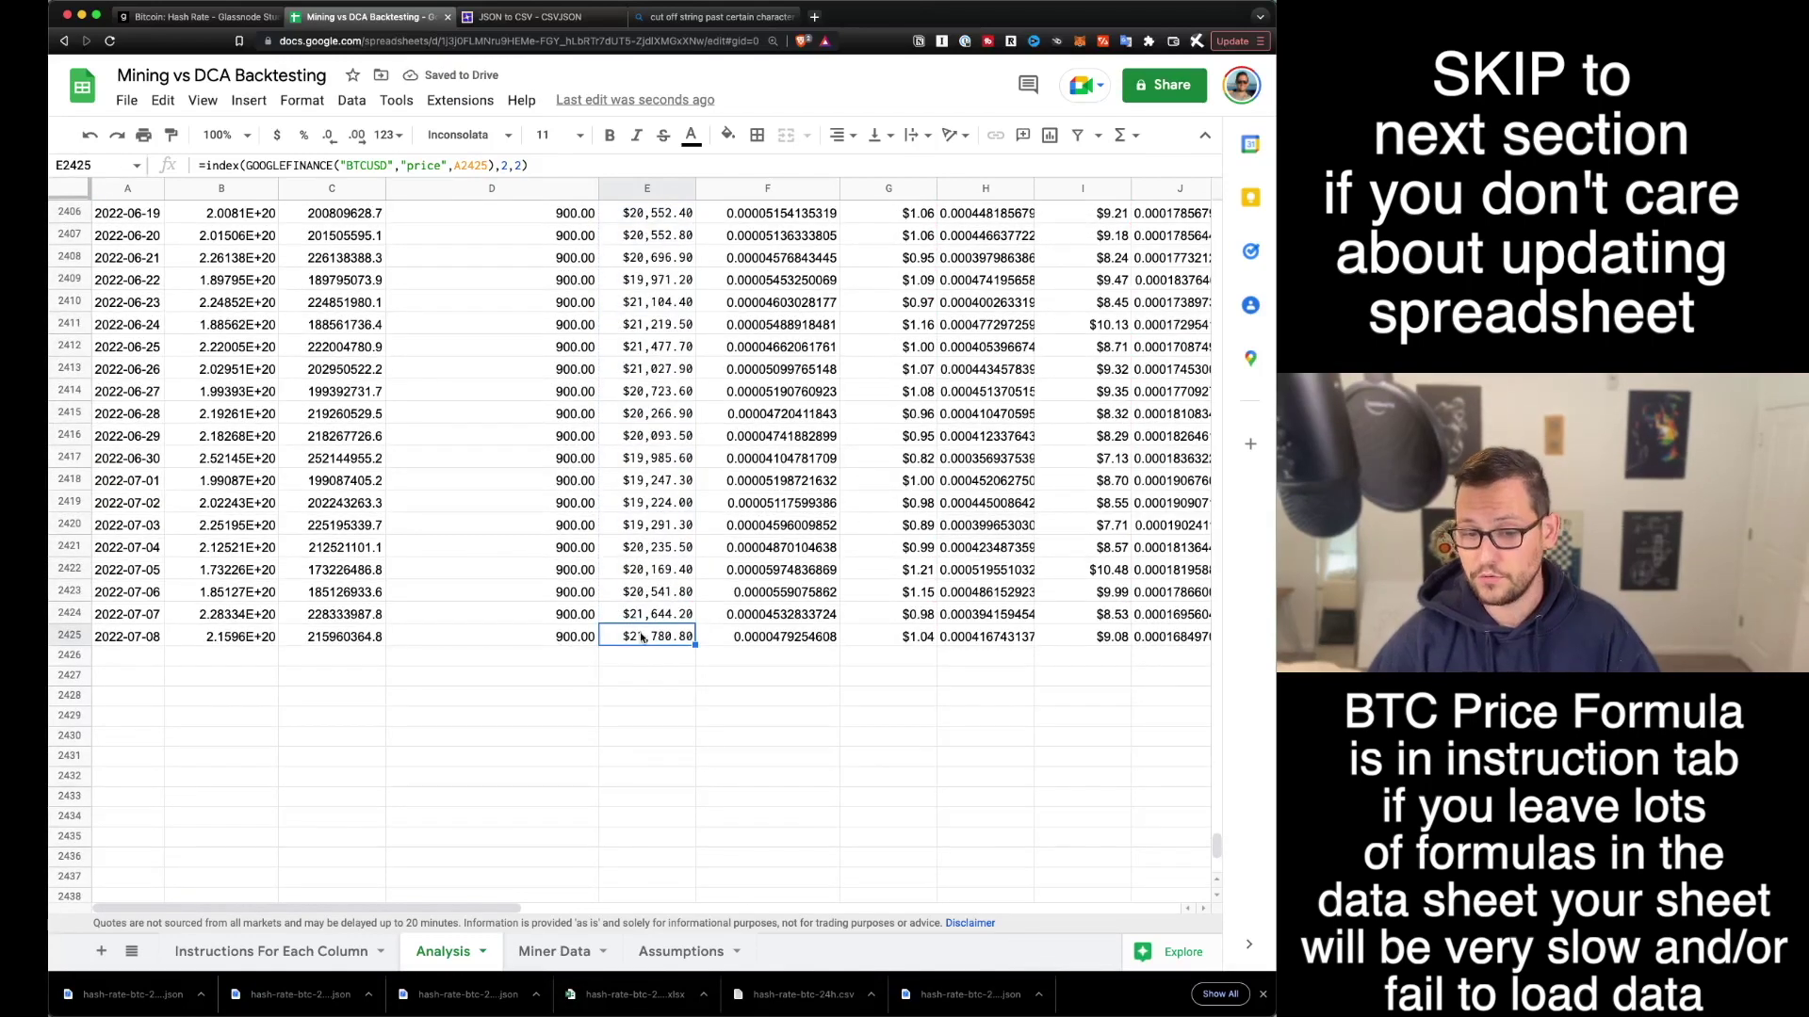
key(ctrl+z)
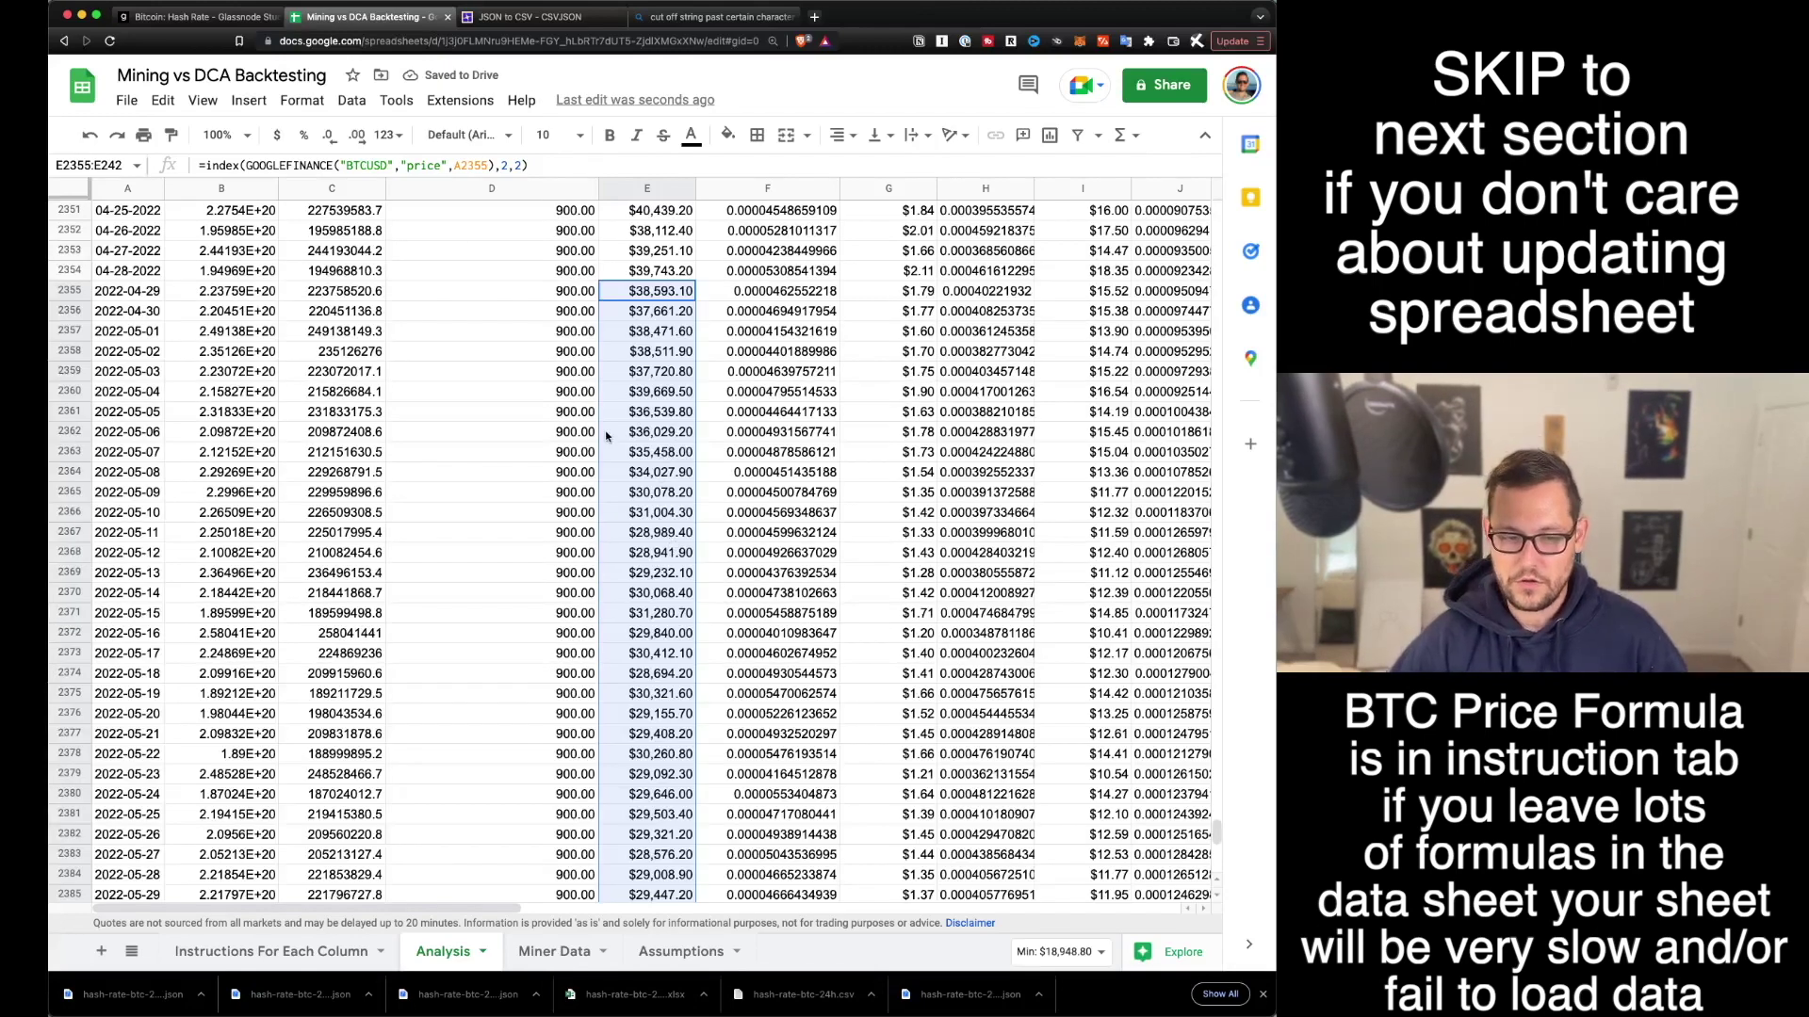
scroll(670, 431, up, 5)
scroll(818, 512, down, 5)
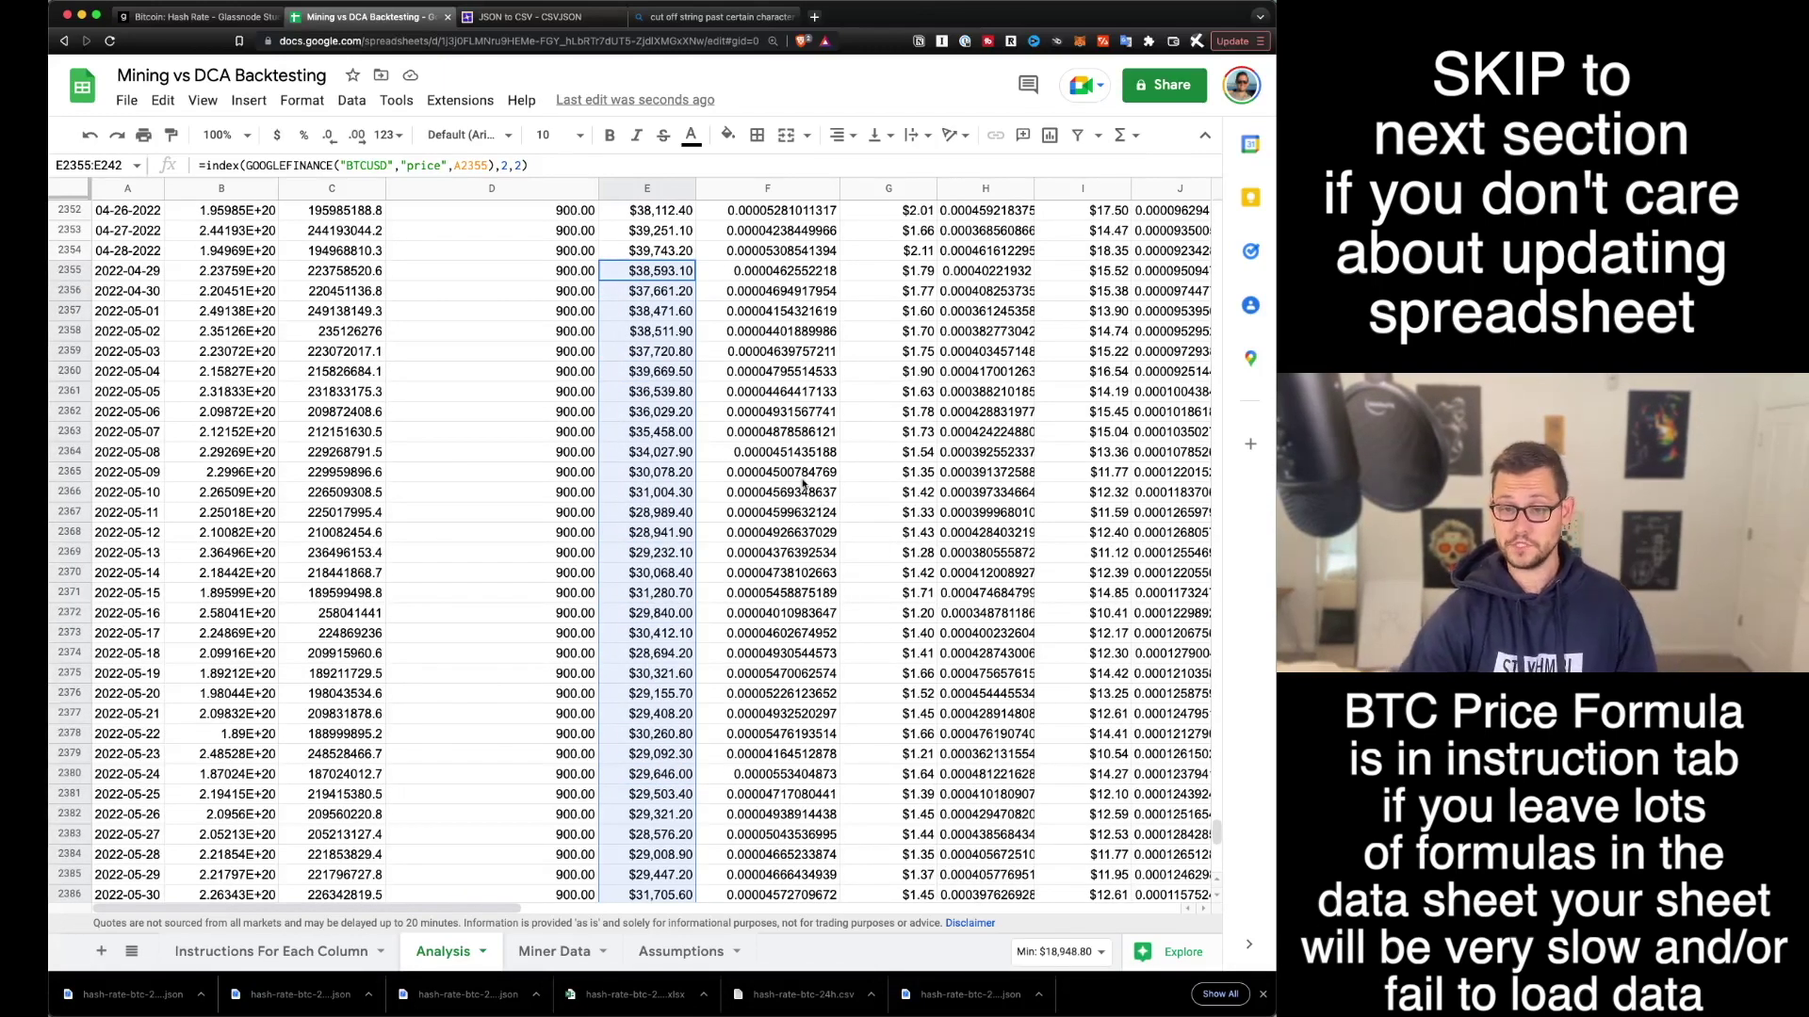
key(ctrl+Up)
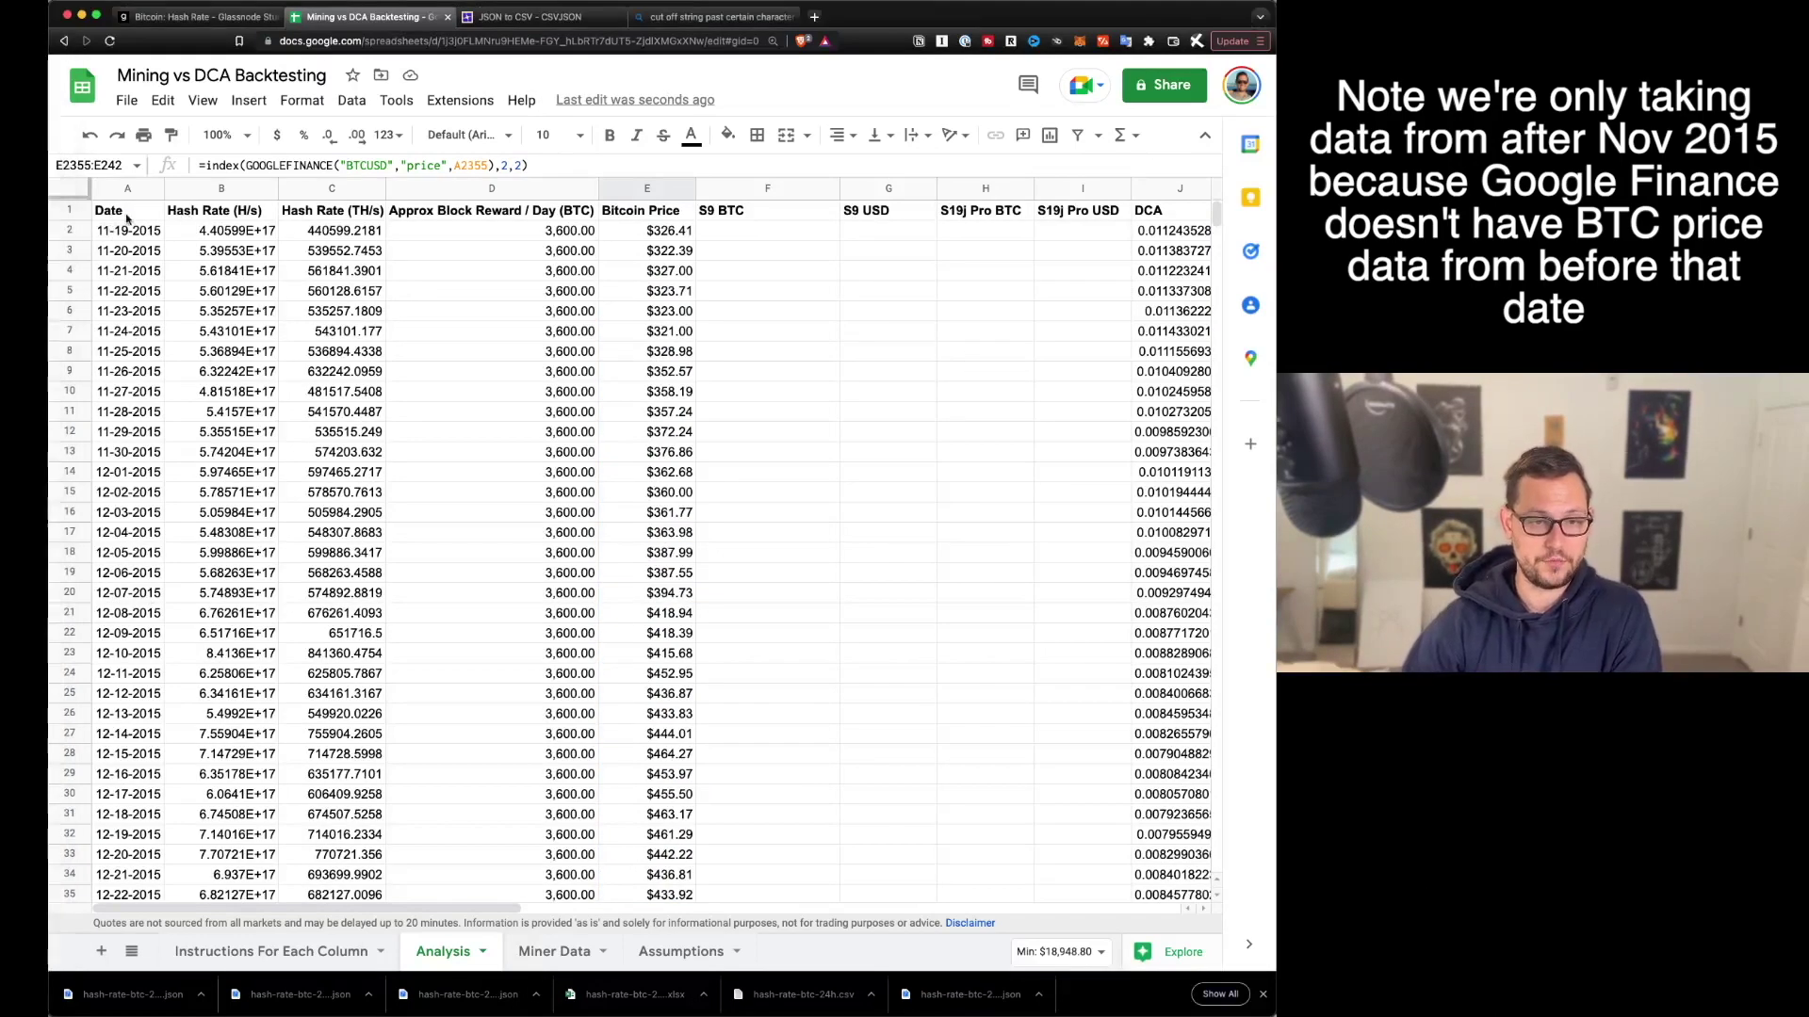
click(162, 216)
drag(137, 215, 203, 217)
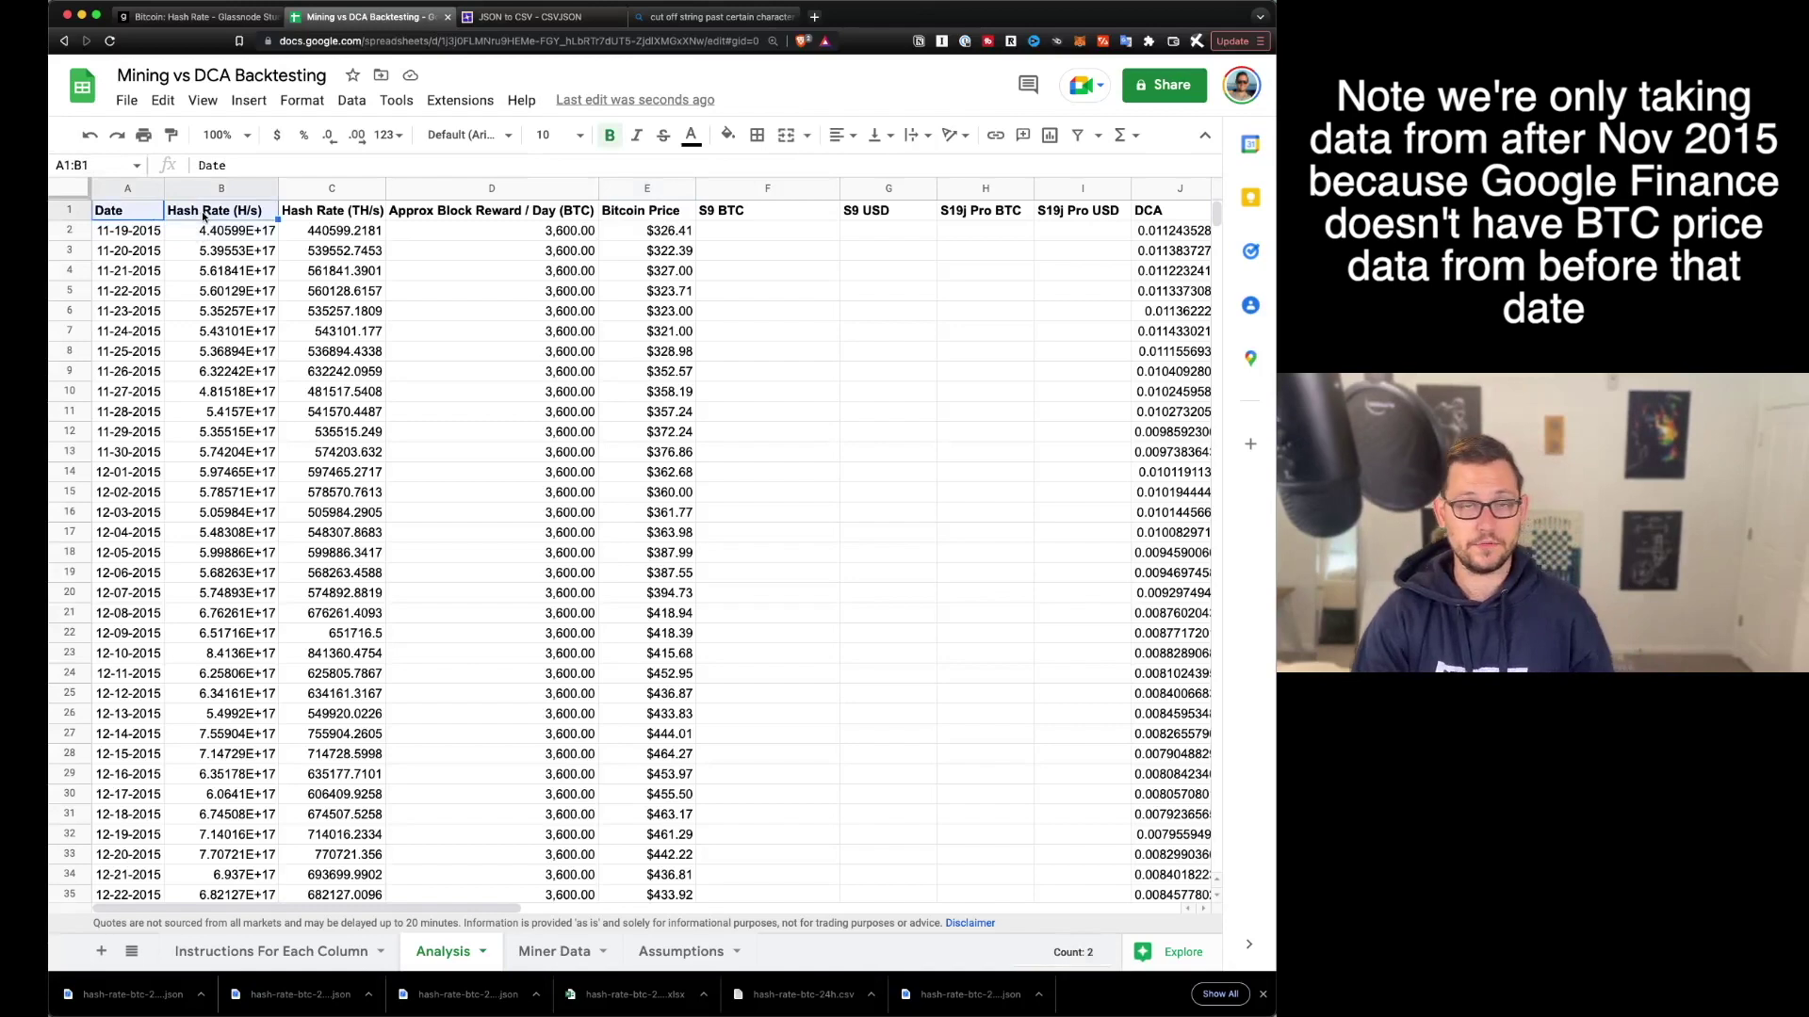
click(310, 214)
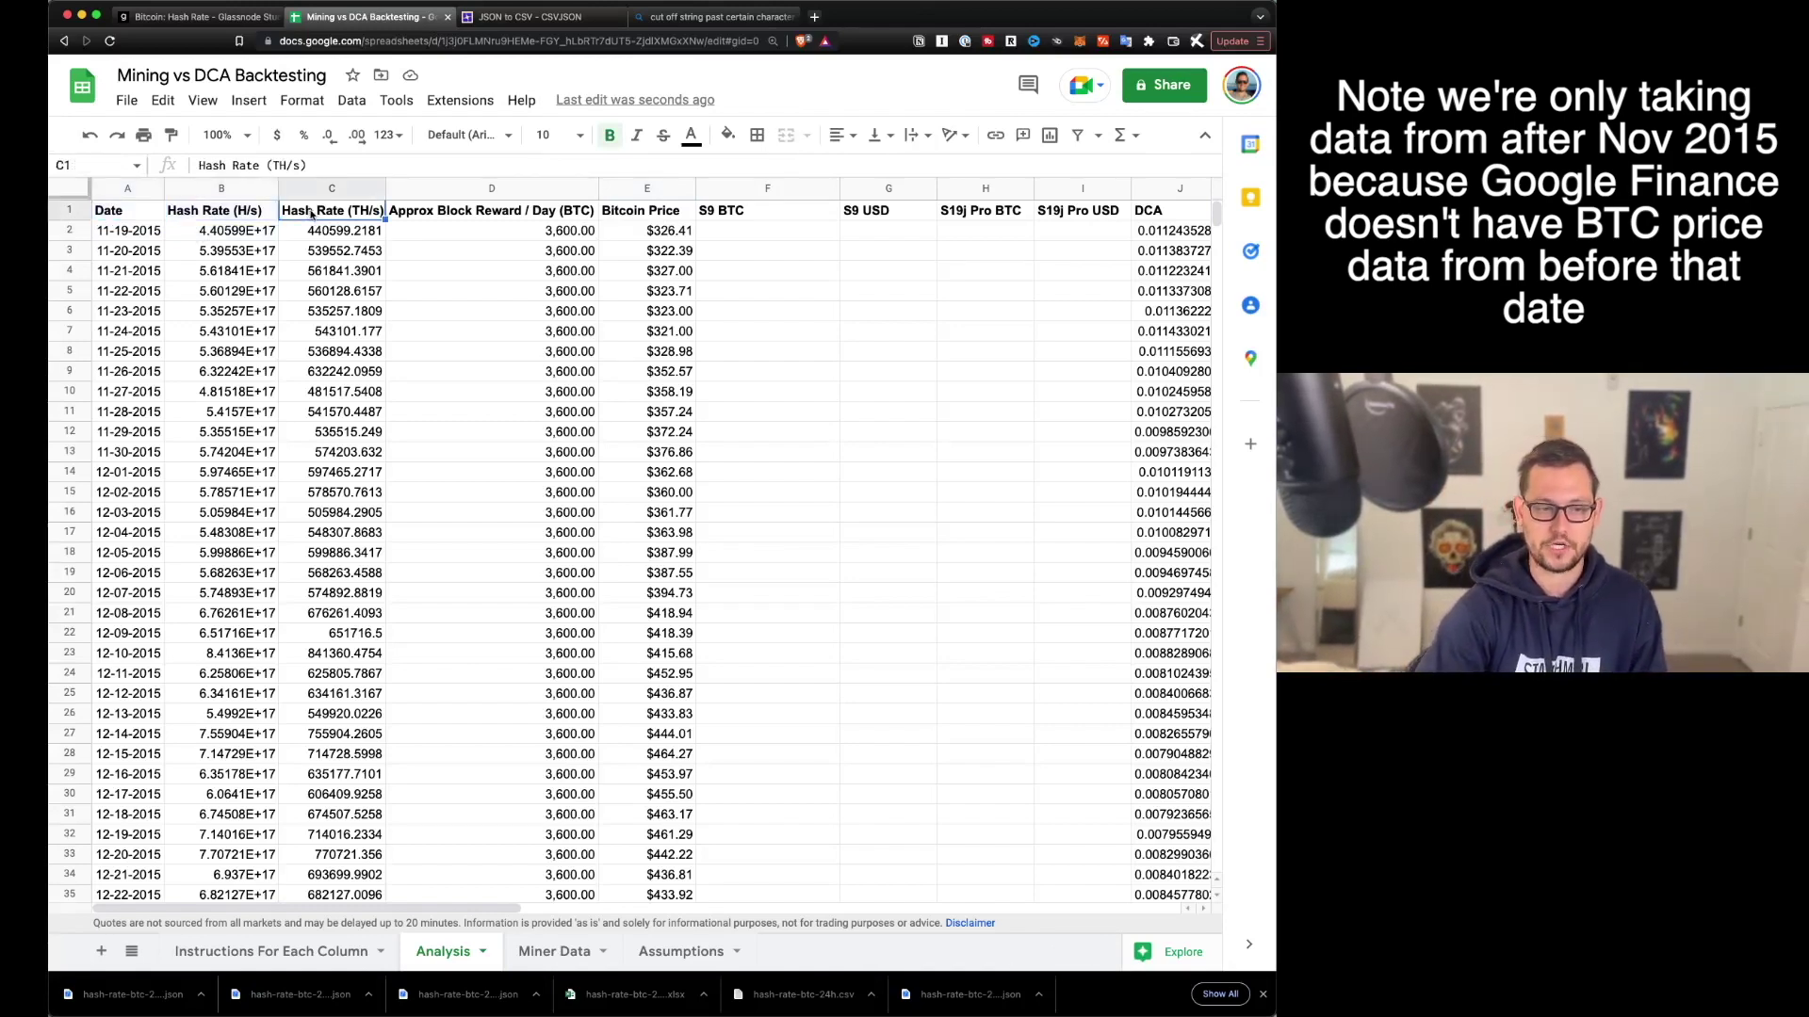
click(311, 234)
click(230, 234)
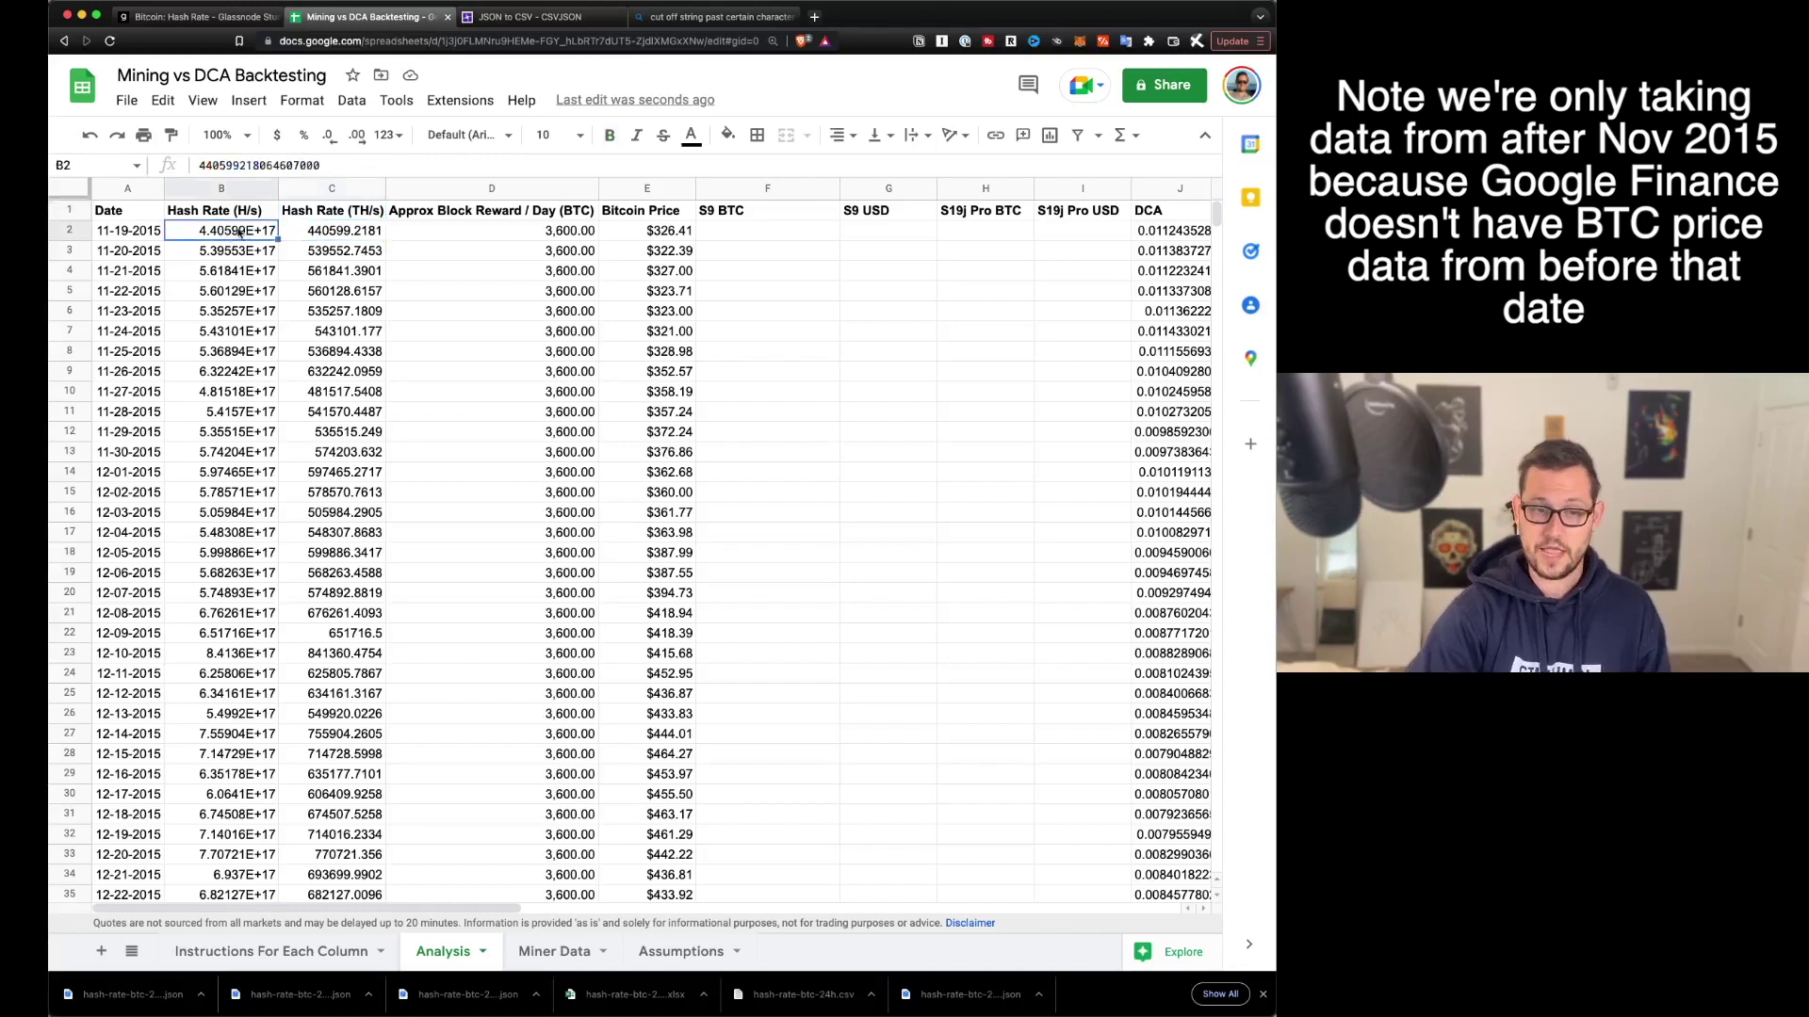
click(288, 229)
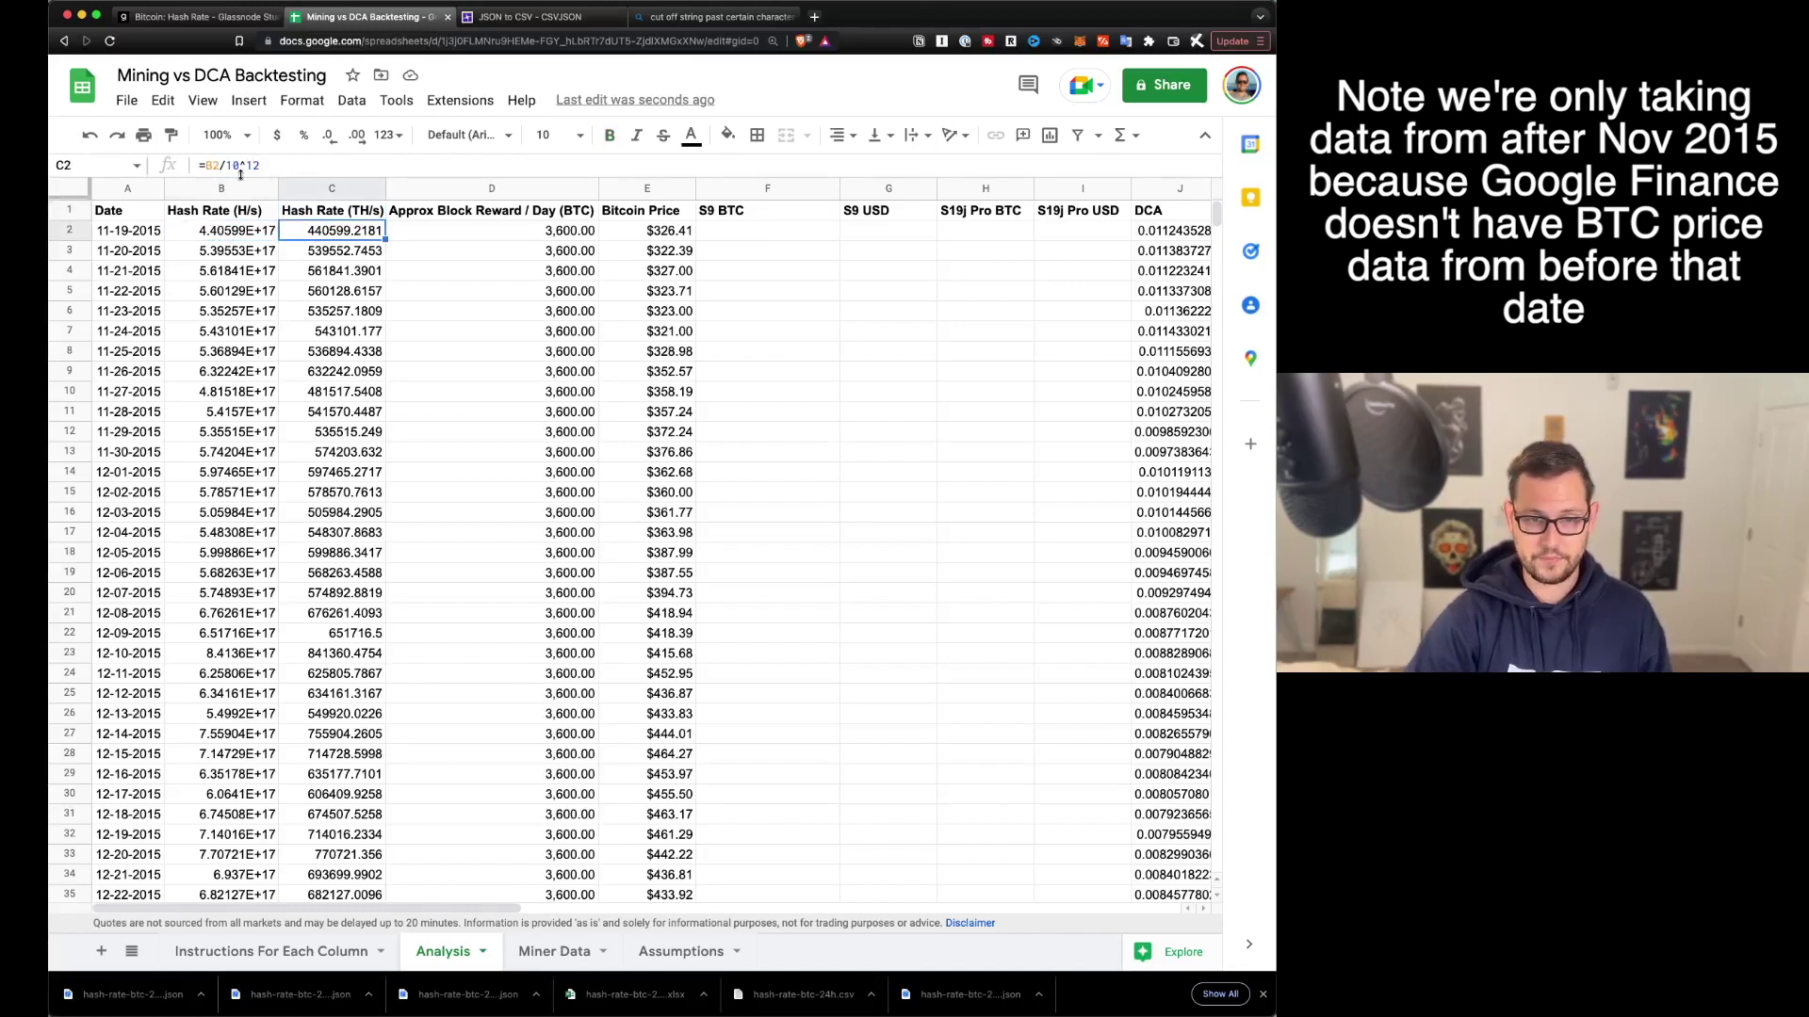
click(358, 212)
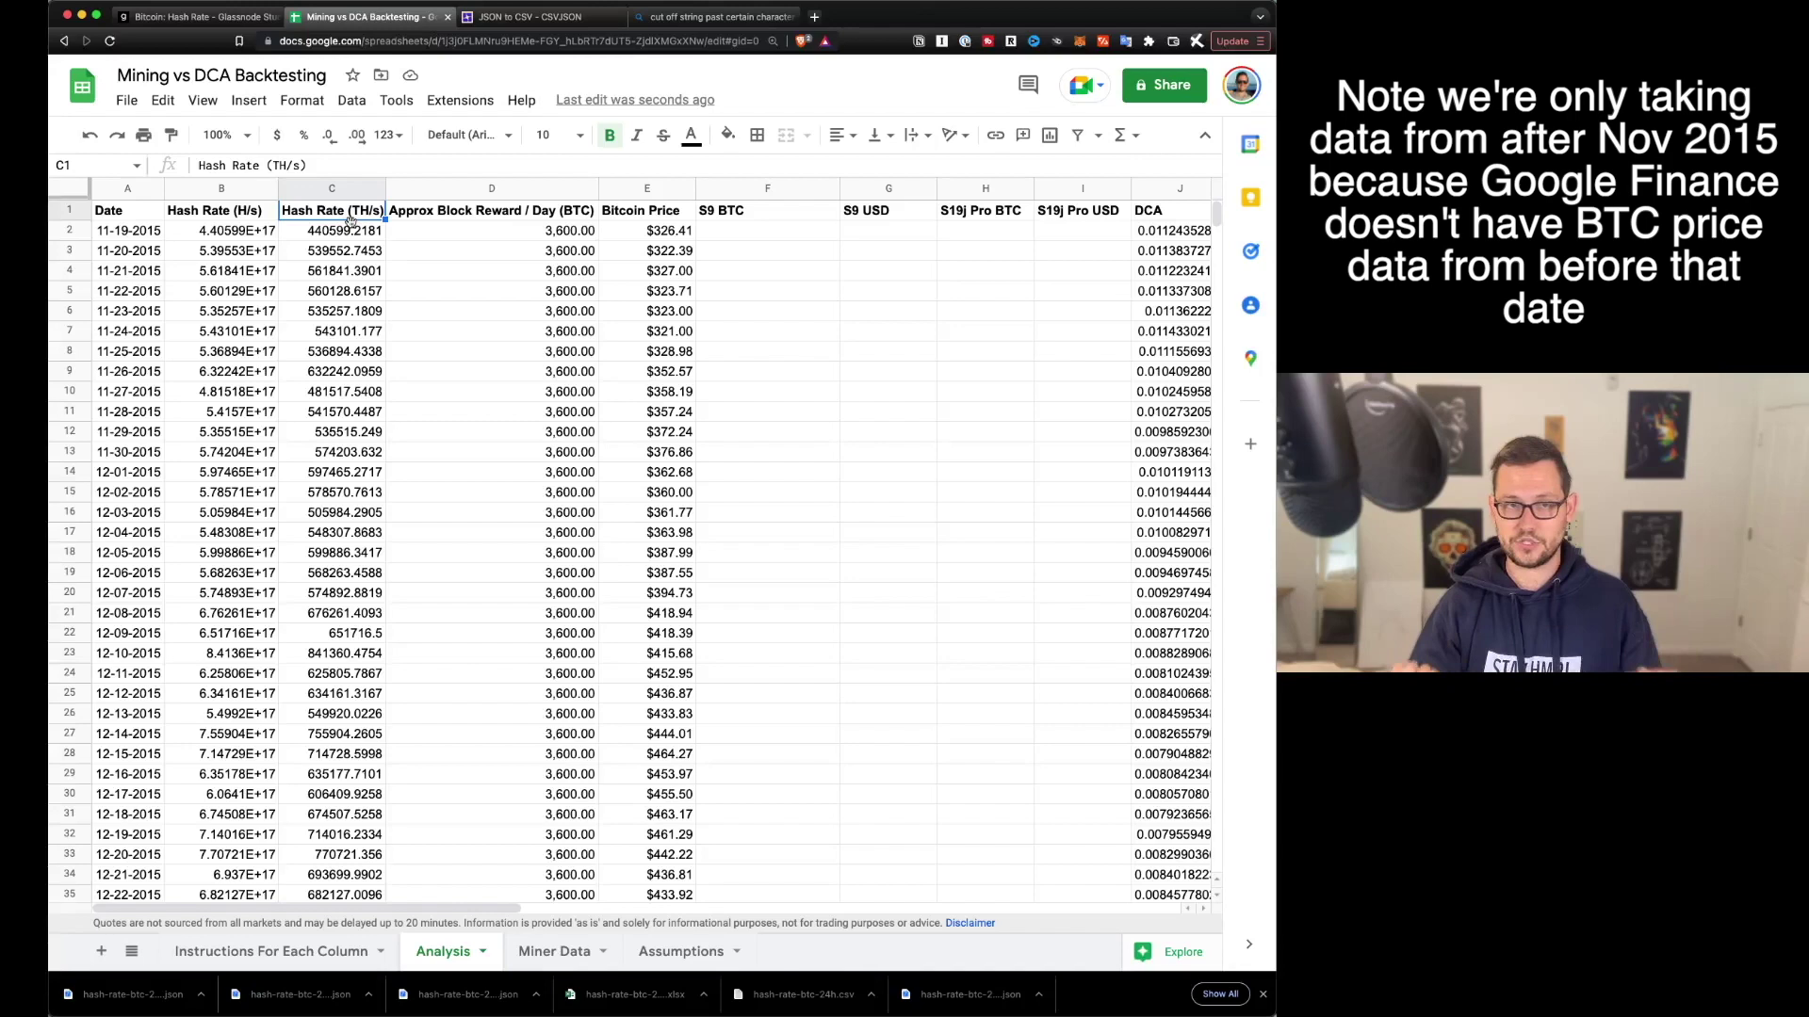
mouse_move(247, 213)
mouse_down()
mouse_move(262, 238)
mouse_move(243, 237)
mouse_move(244, 215)
mouse_up()
click(322, 236)
click(445, 234)
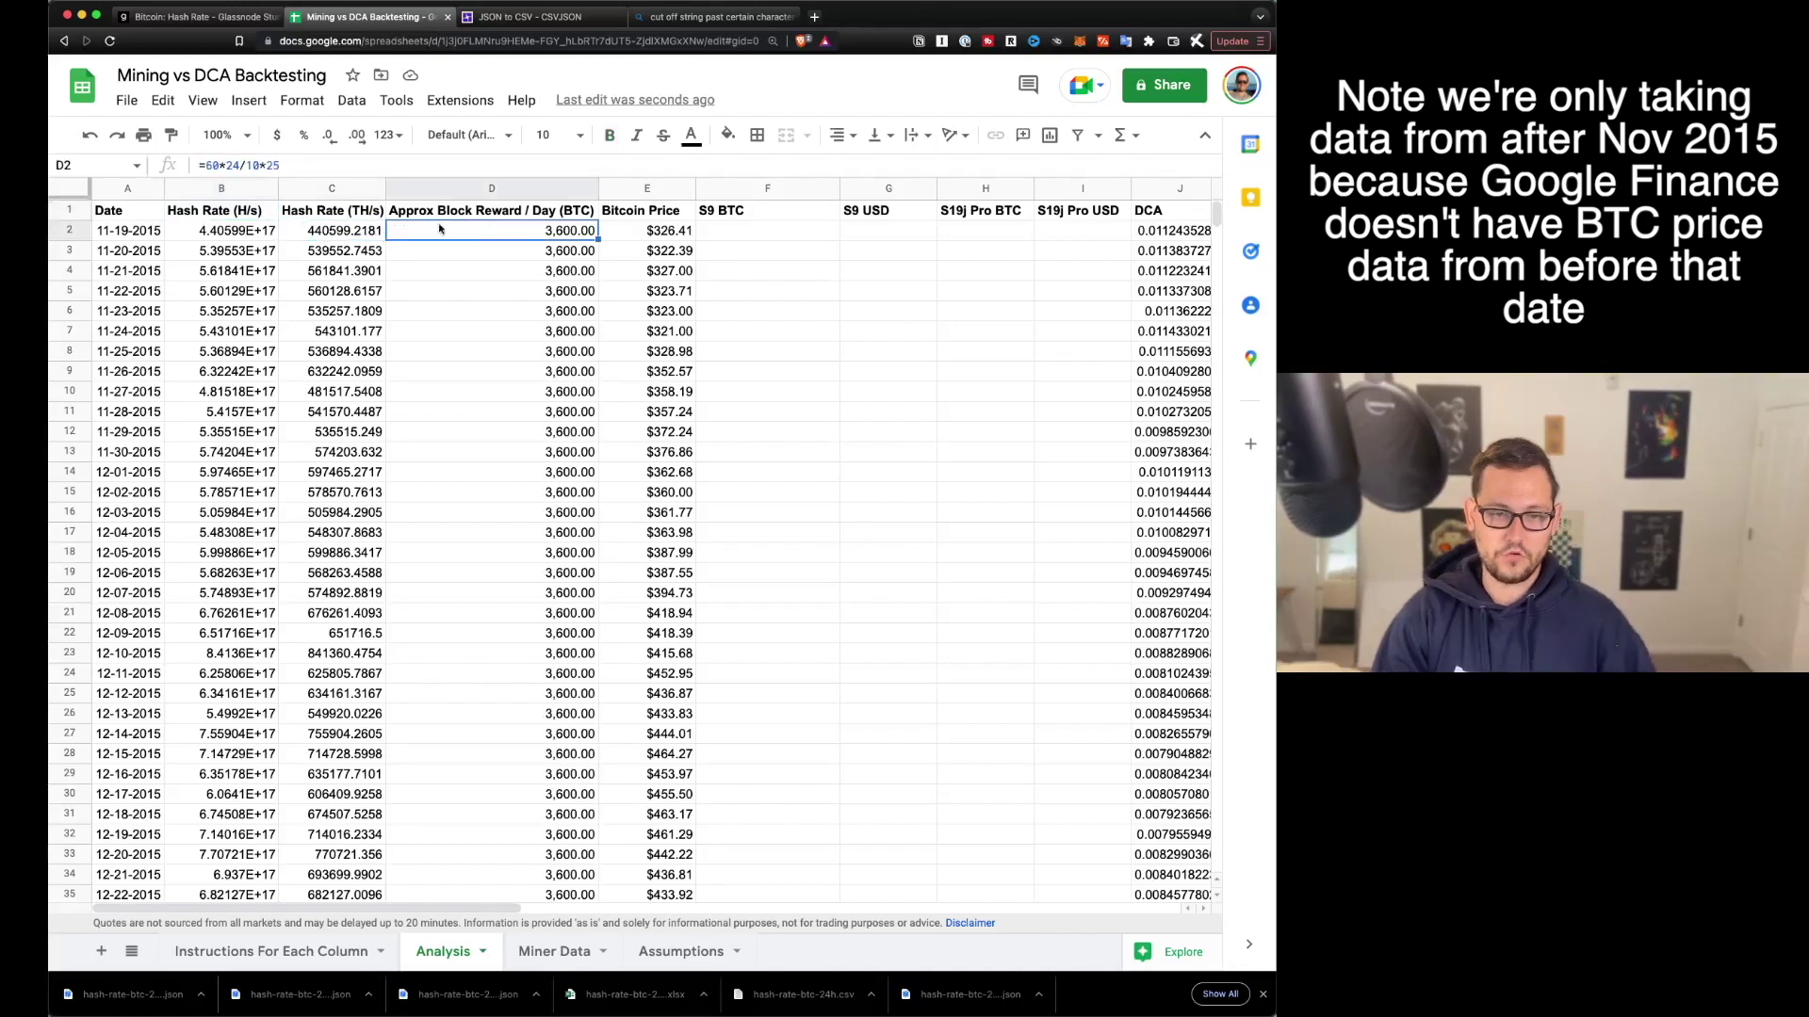
double_click(494, 230)
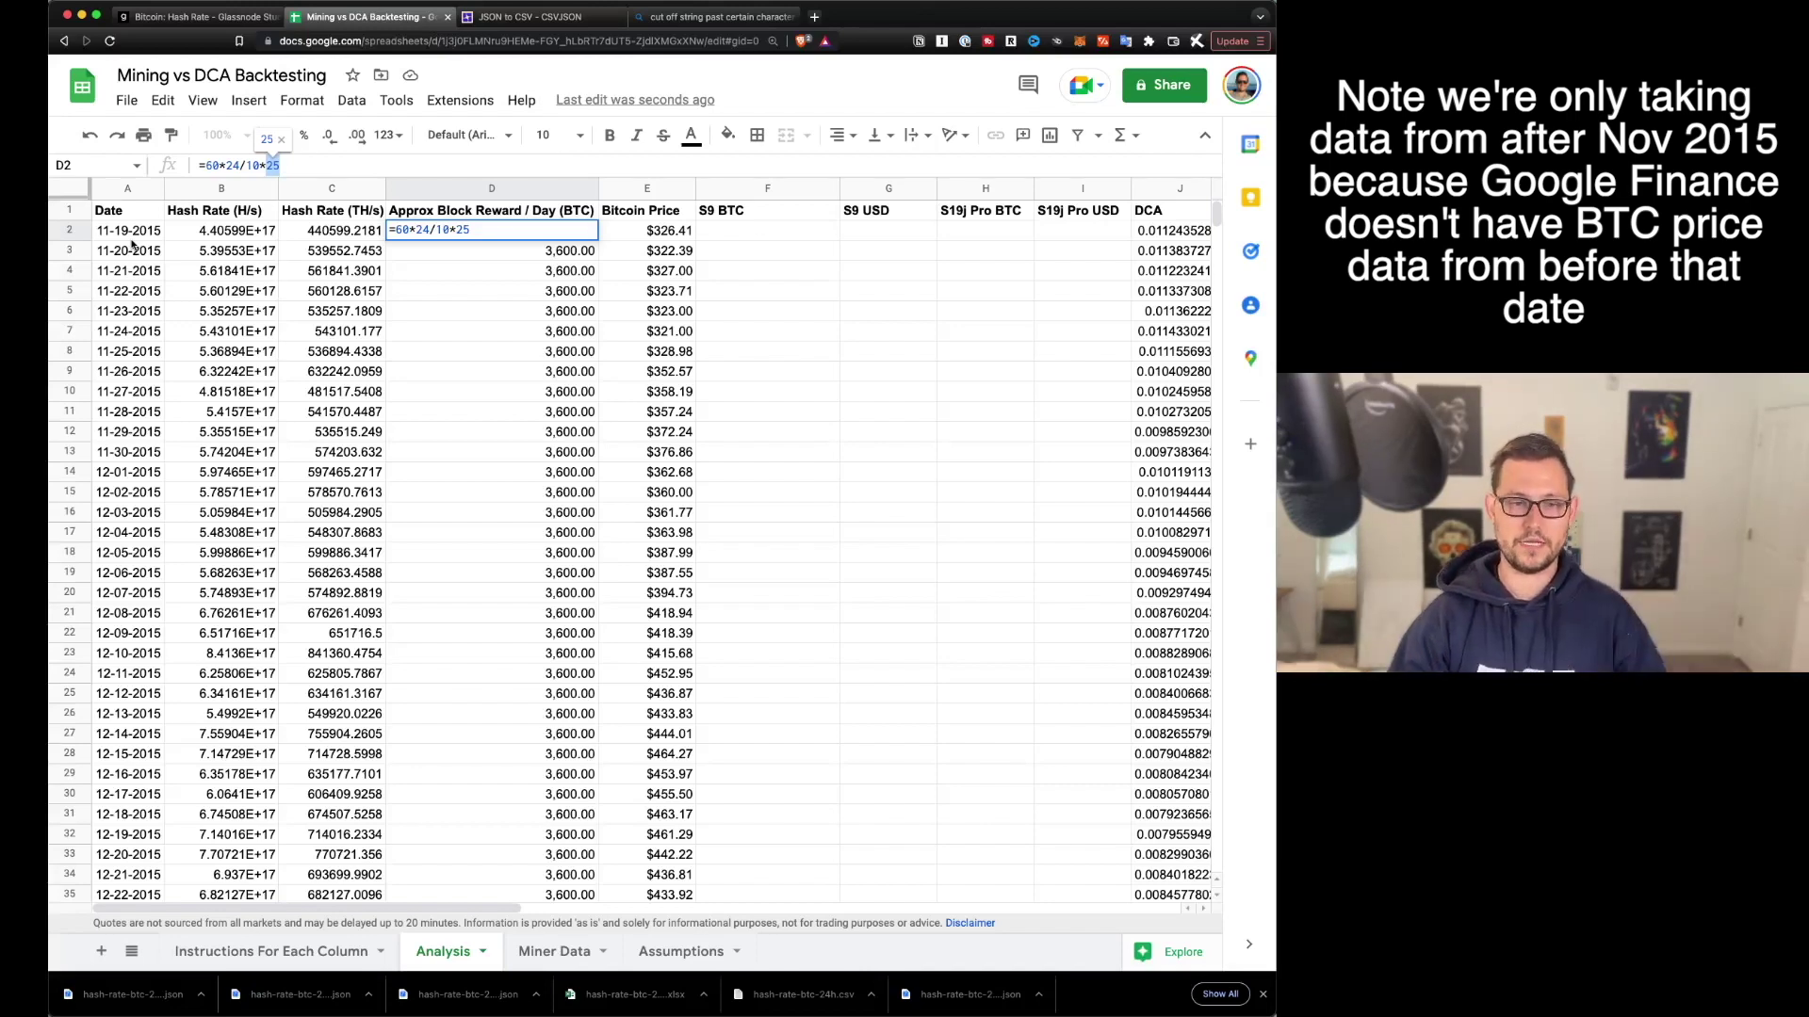
click(267, 166)
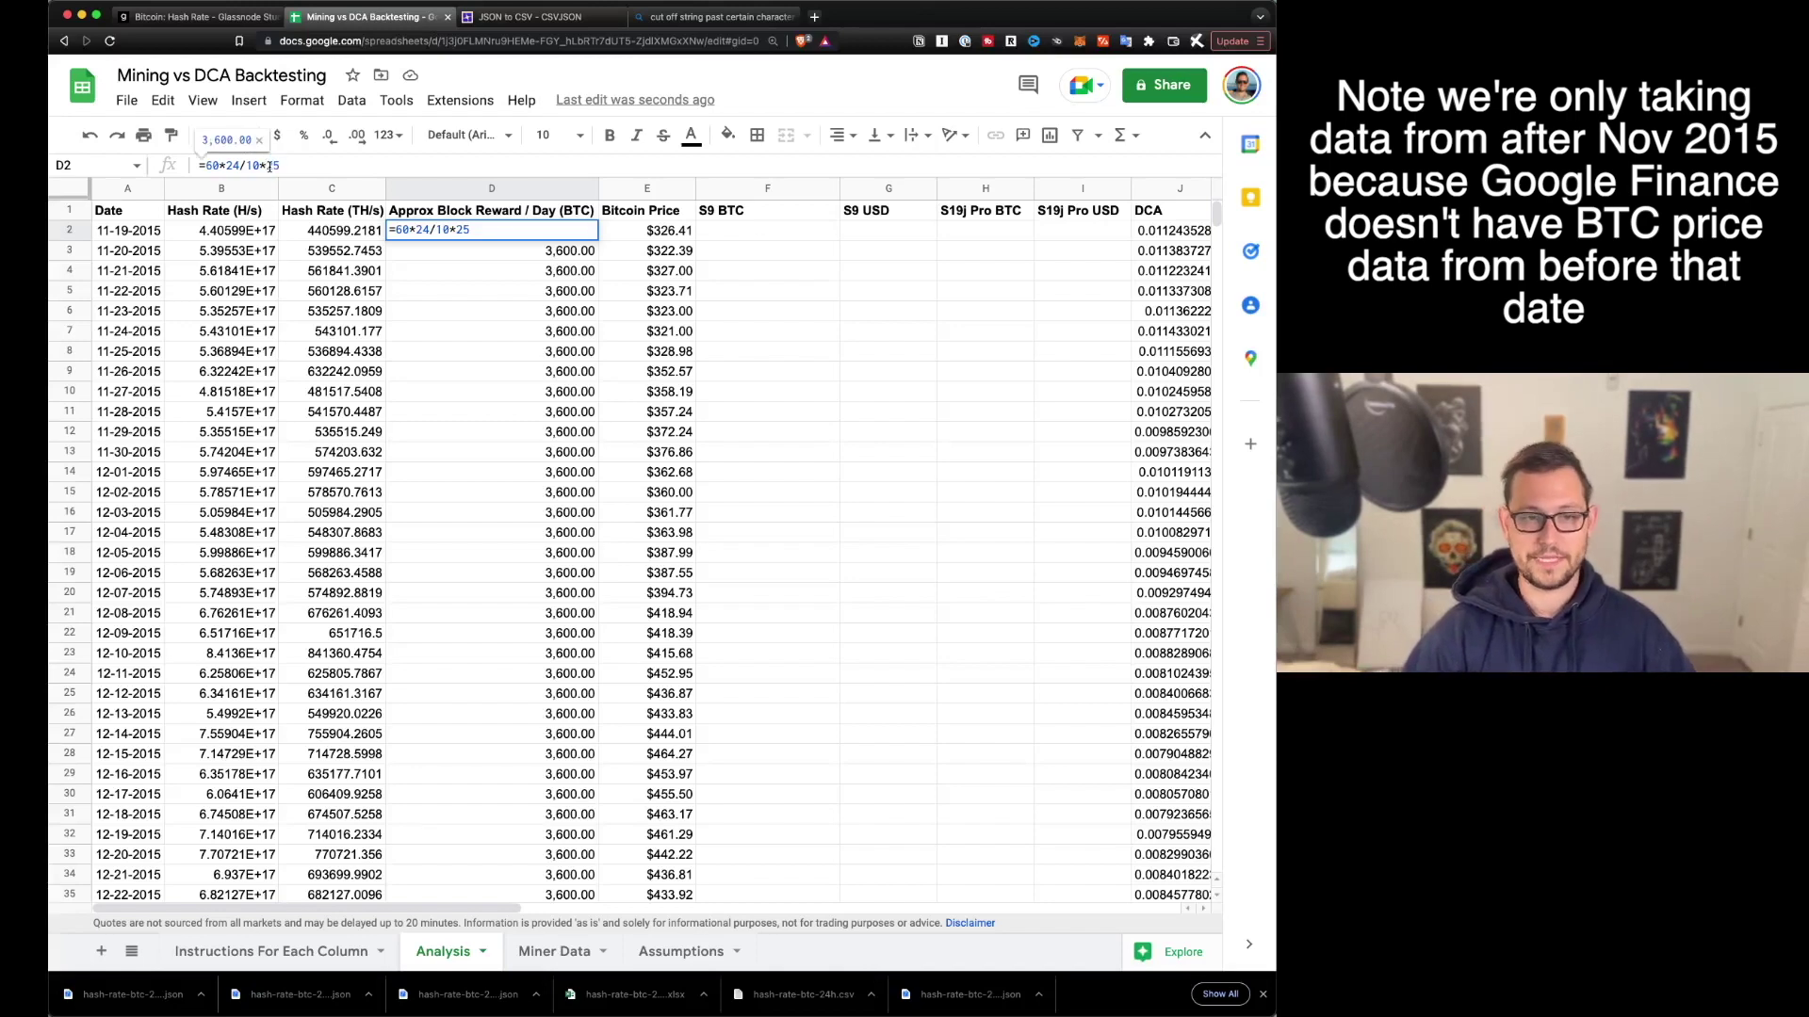
double_click(209, 166)
drag(240, 165, 259, 164)
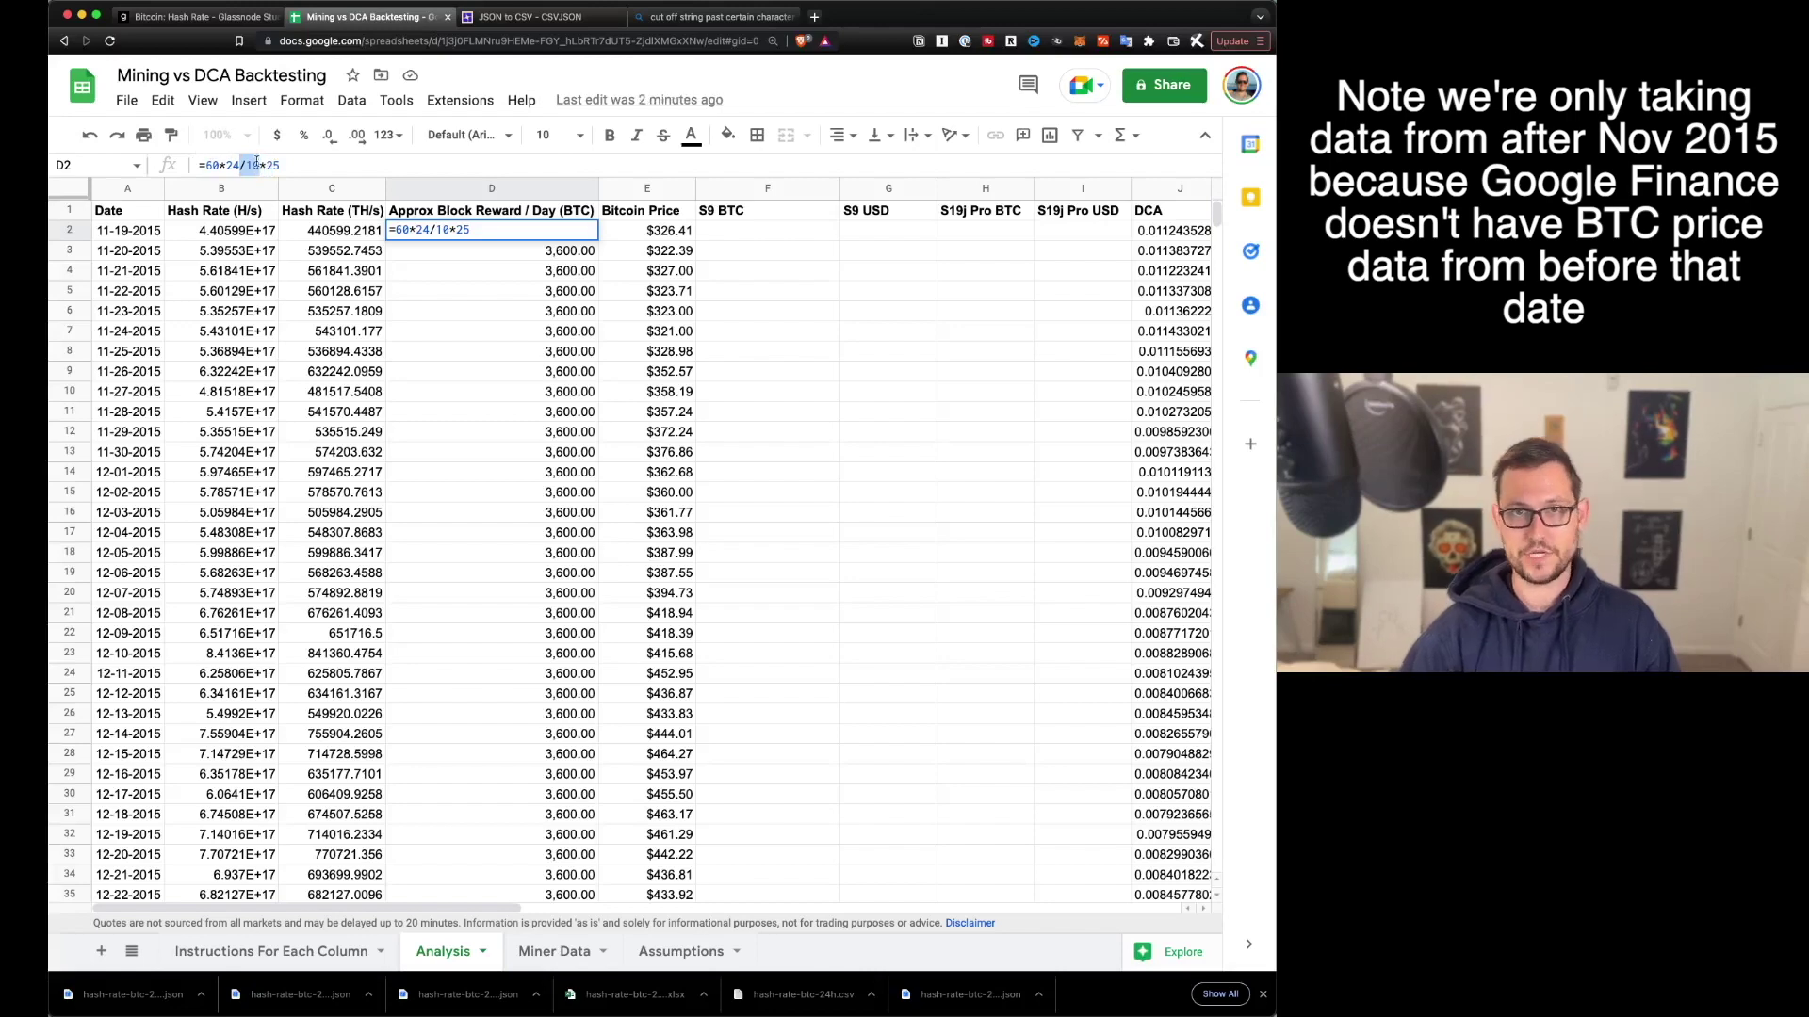
double_click(230, 166)
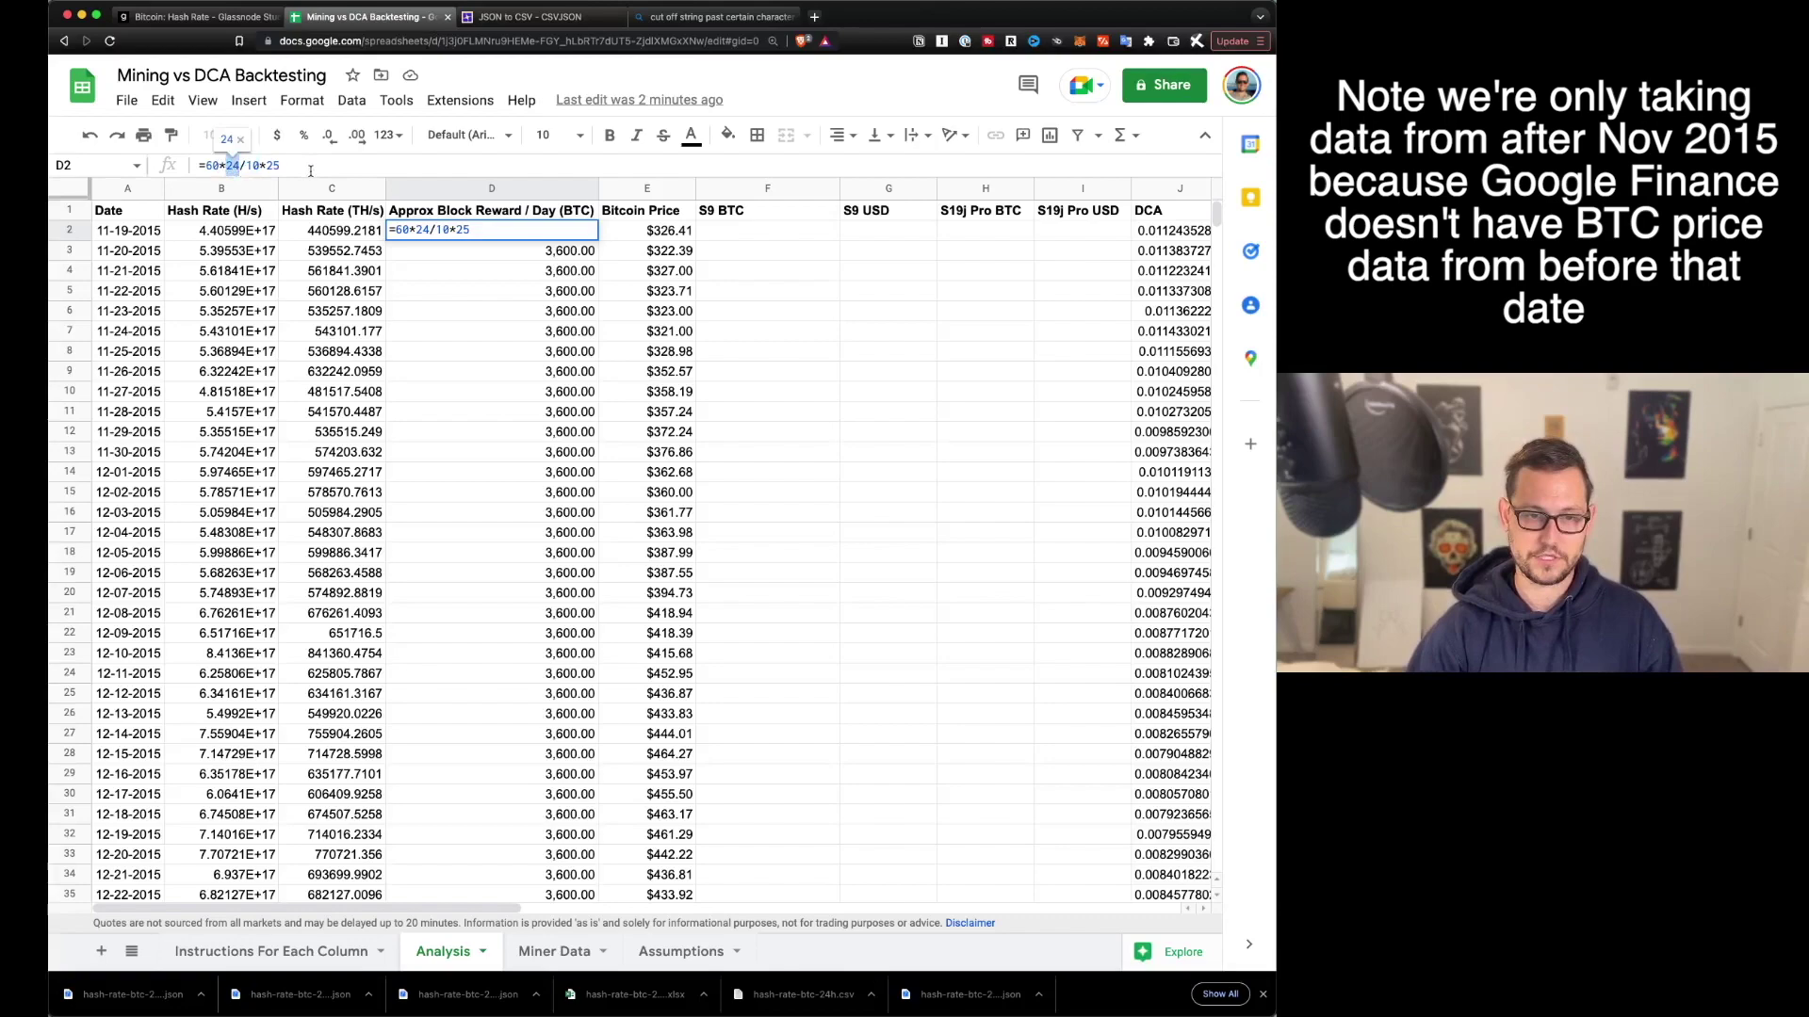
scroll(544, 596, down, 20)
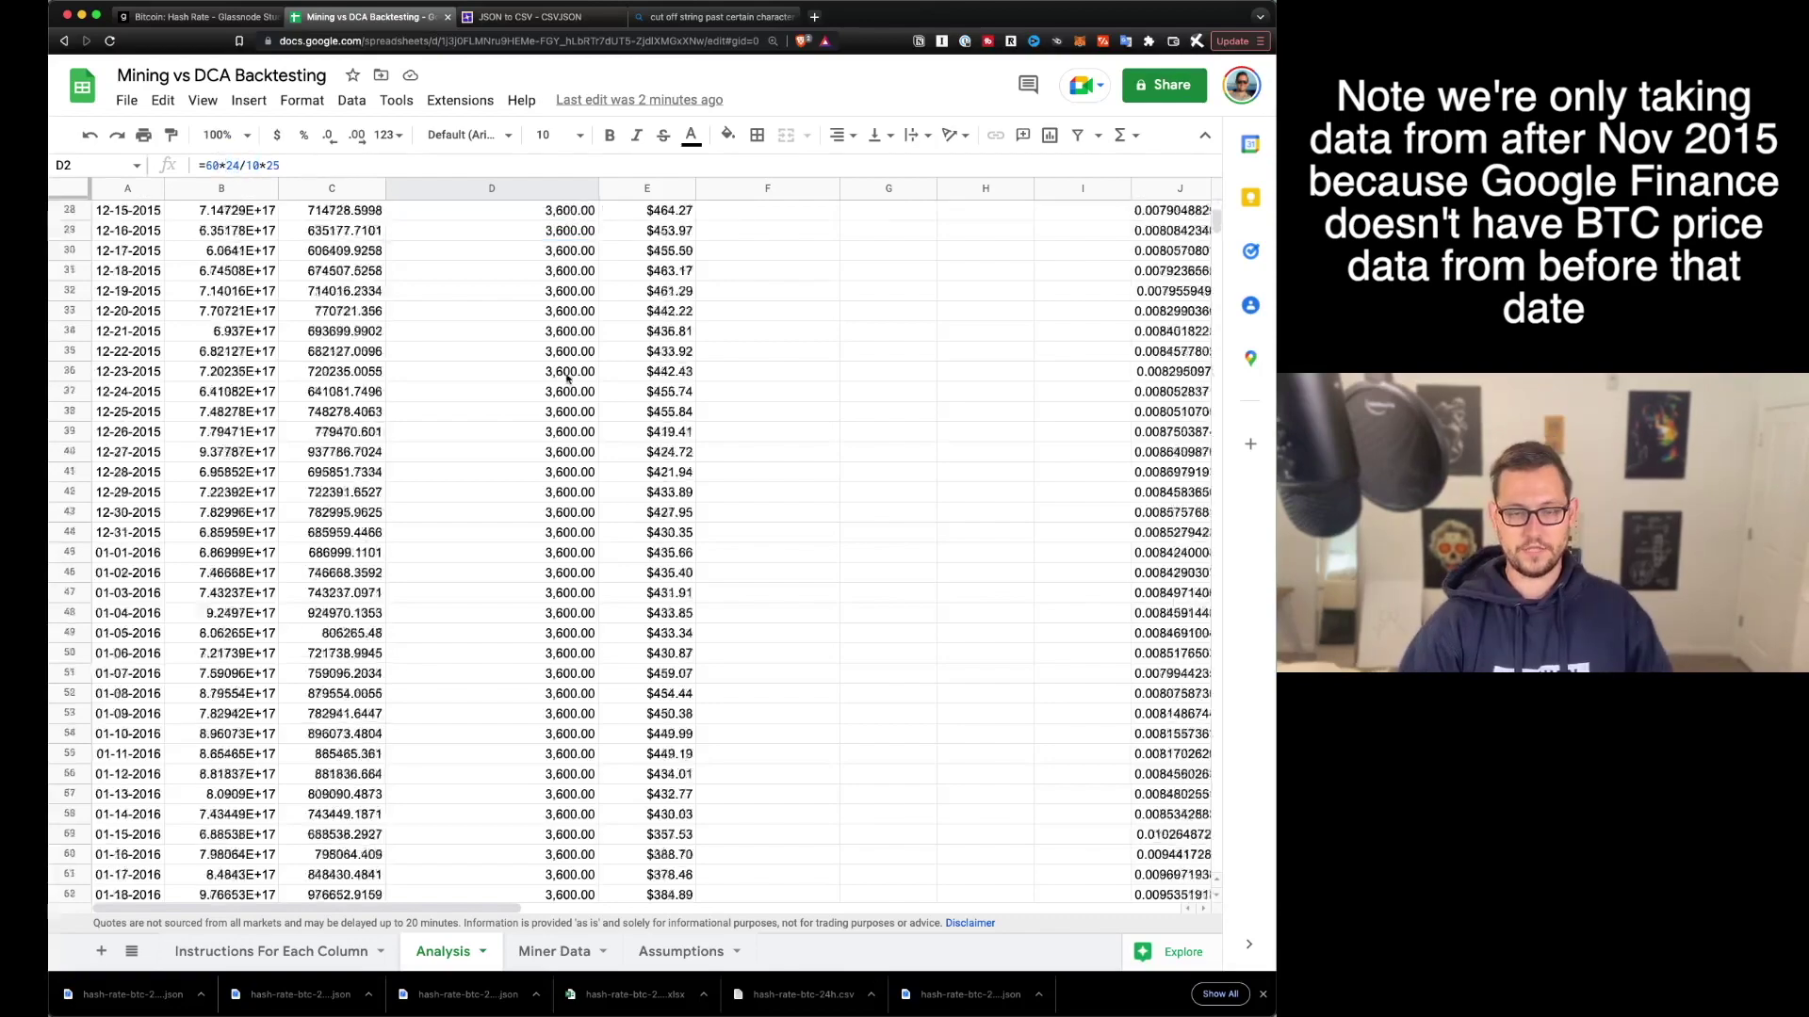
scroll(544, 597, down, 9)
- Inspect the halved block reward formulas in column D, at D236 (12.5) and D2425 (6.25)
click(568, 582)
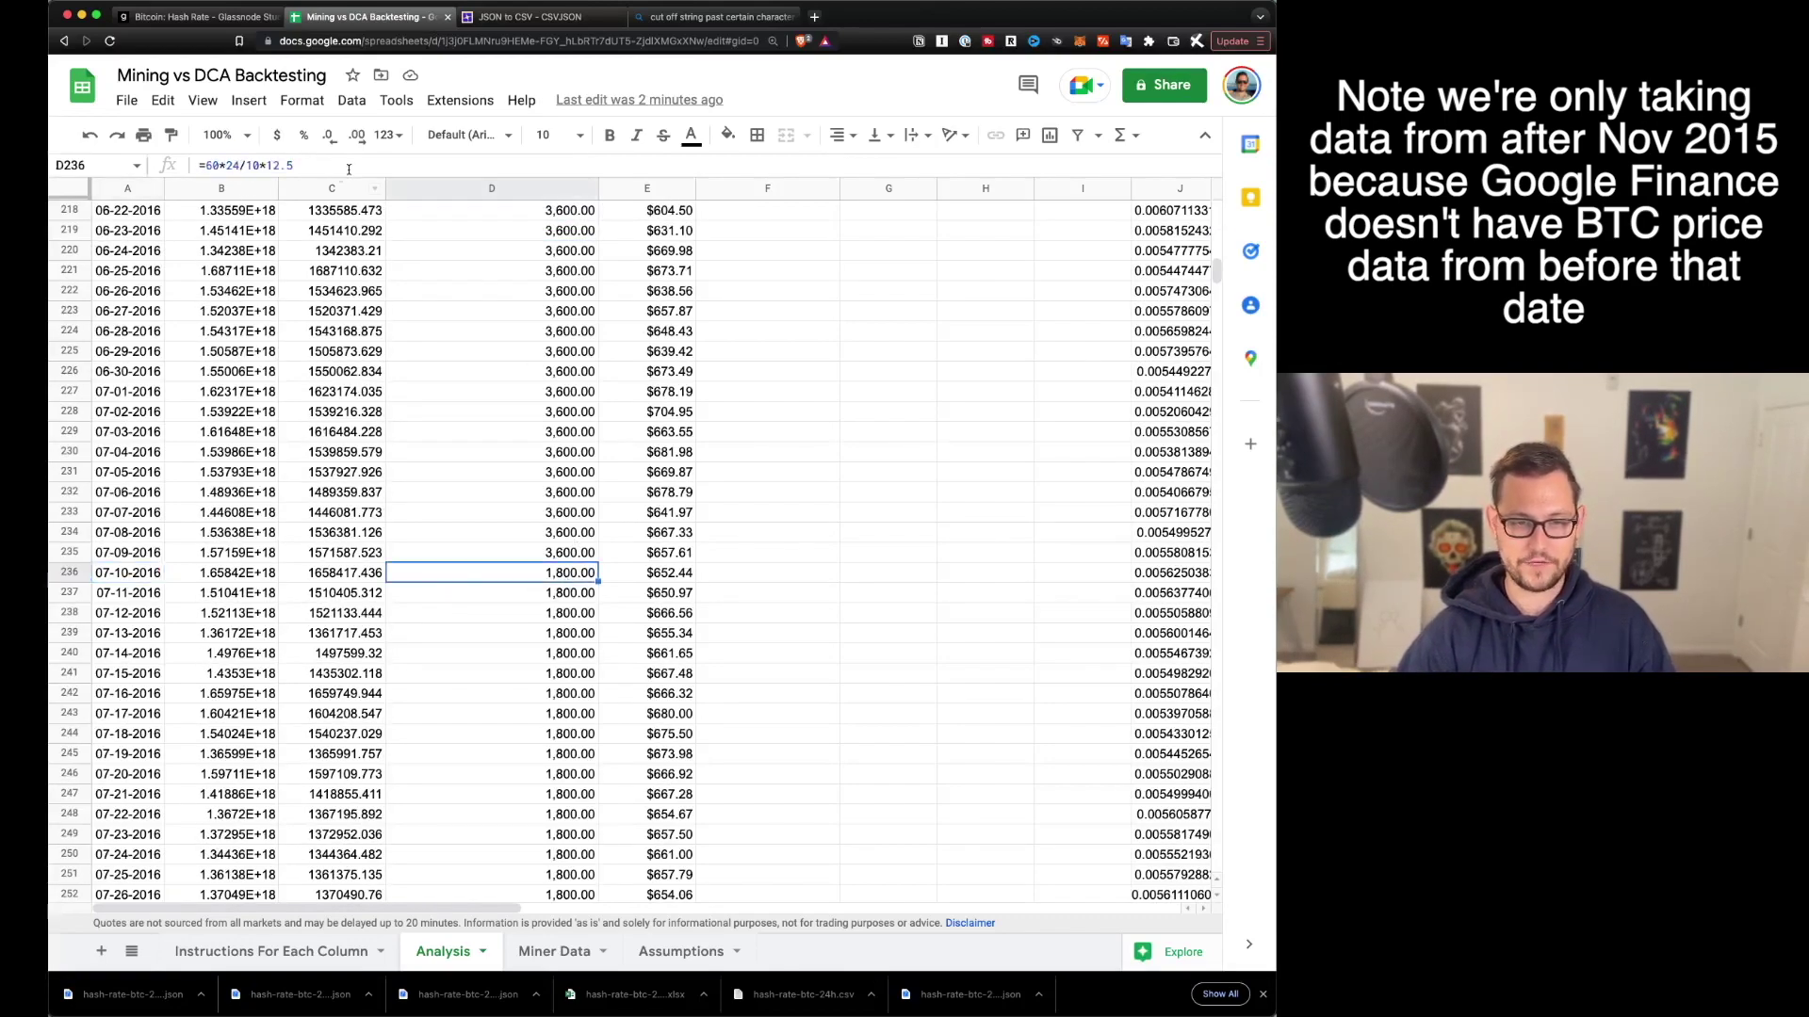
click(279, 165)
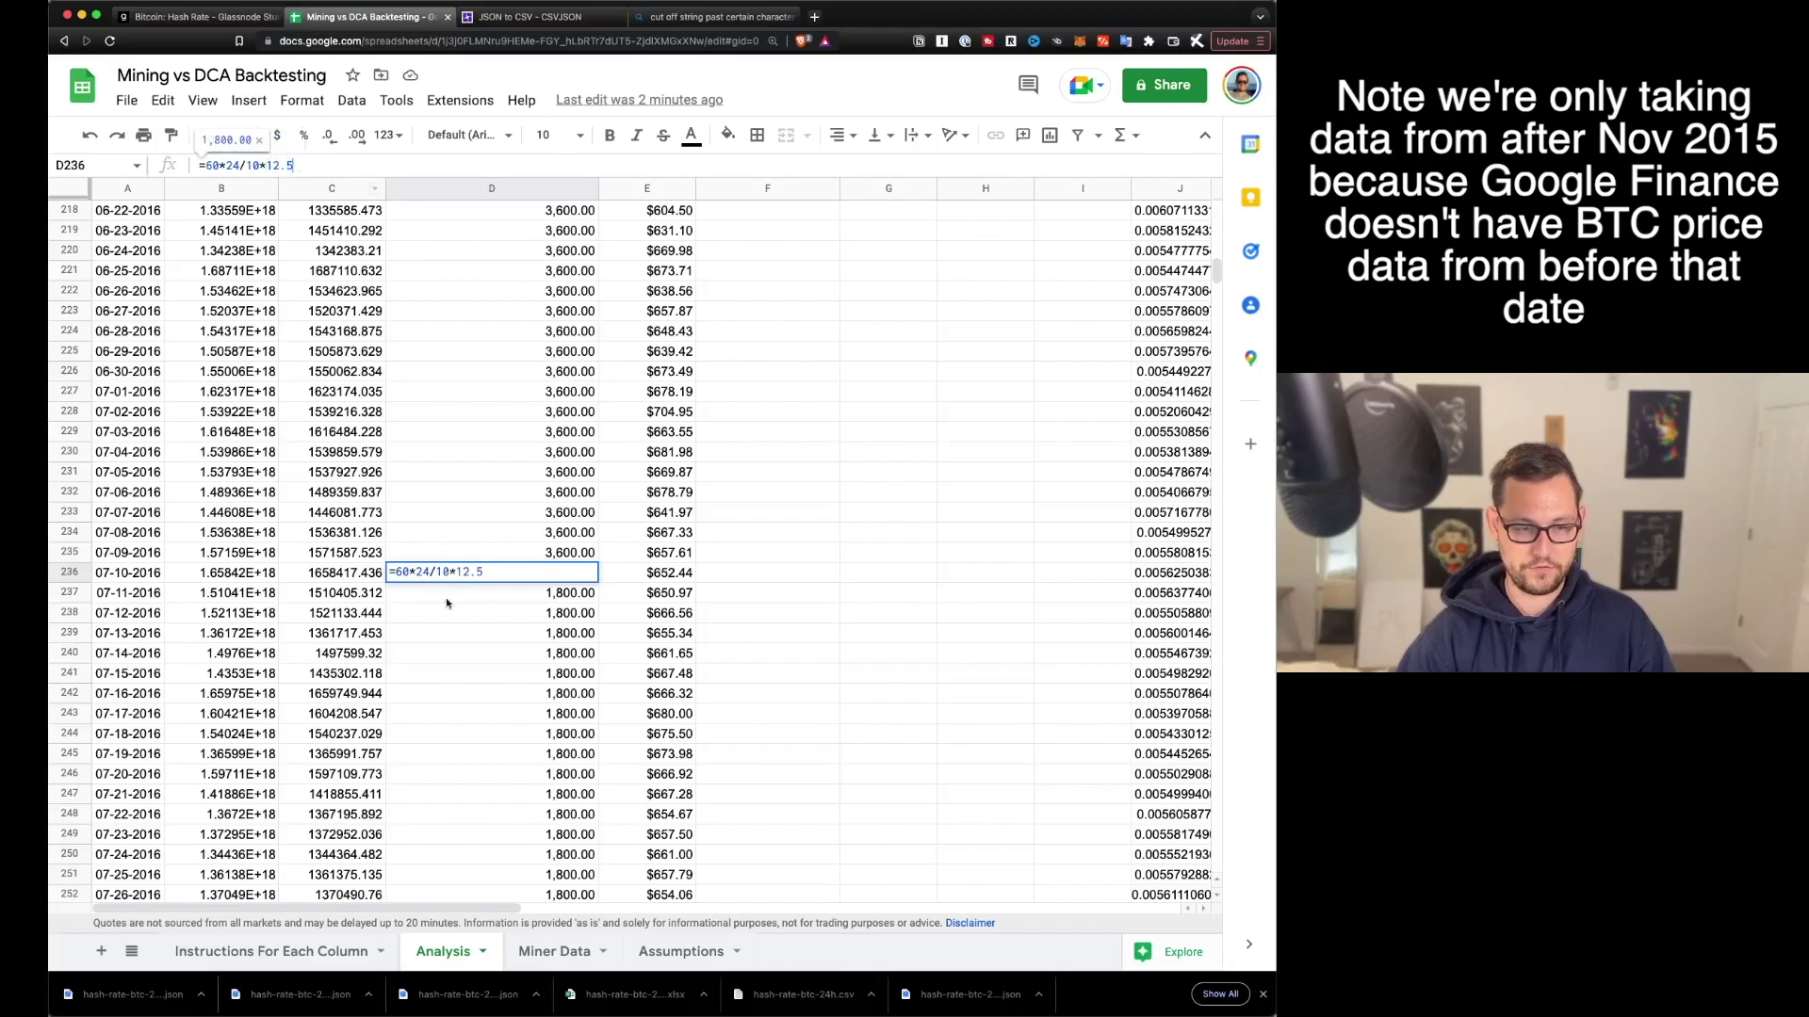
key(Escape)
key(Home)
scroll(598, 607, down, 8)
scroll(597, 607, down, 20)
click(593, 584)
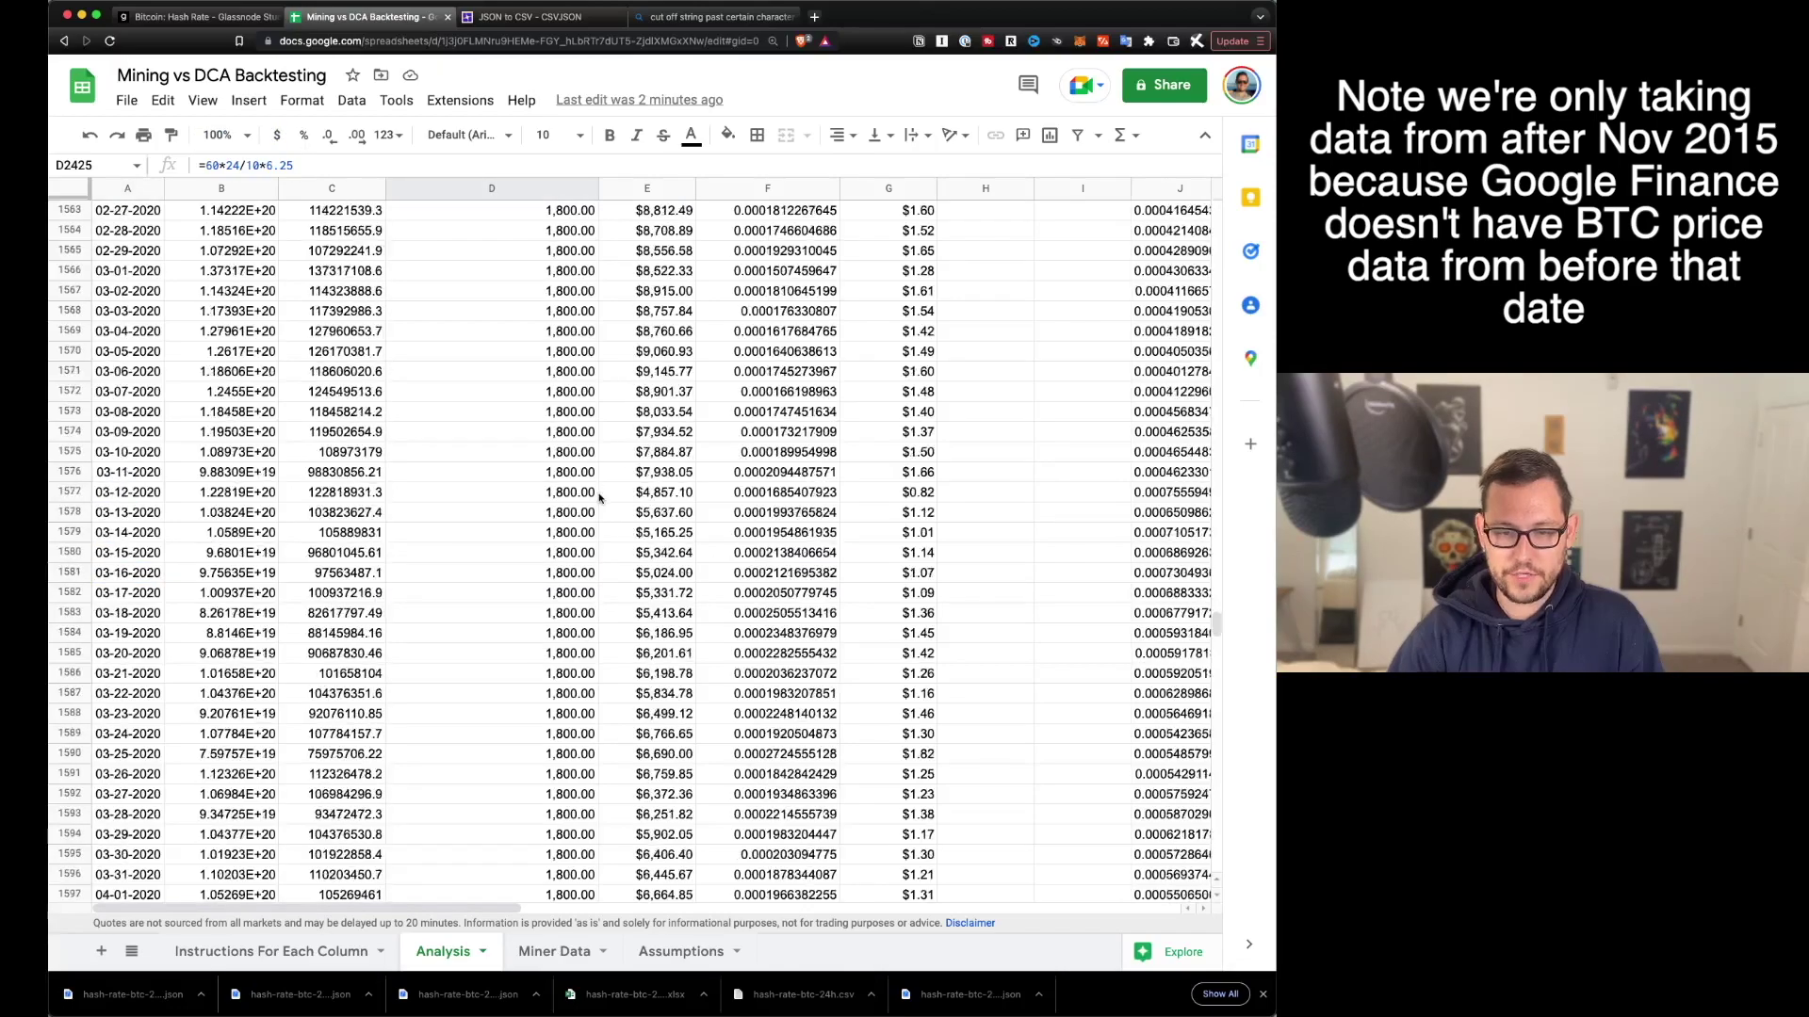
- Scroll through the sheet and select the block reward values E2:E13, ending on E13
scroll(608, 521, down, 20)
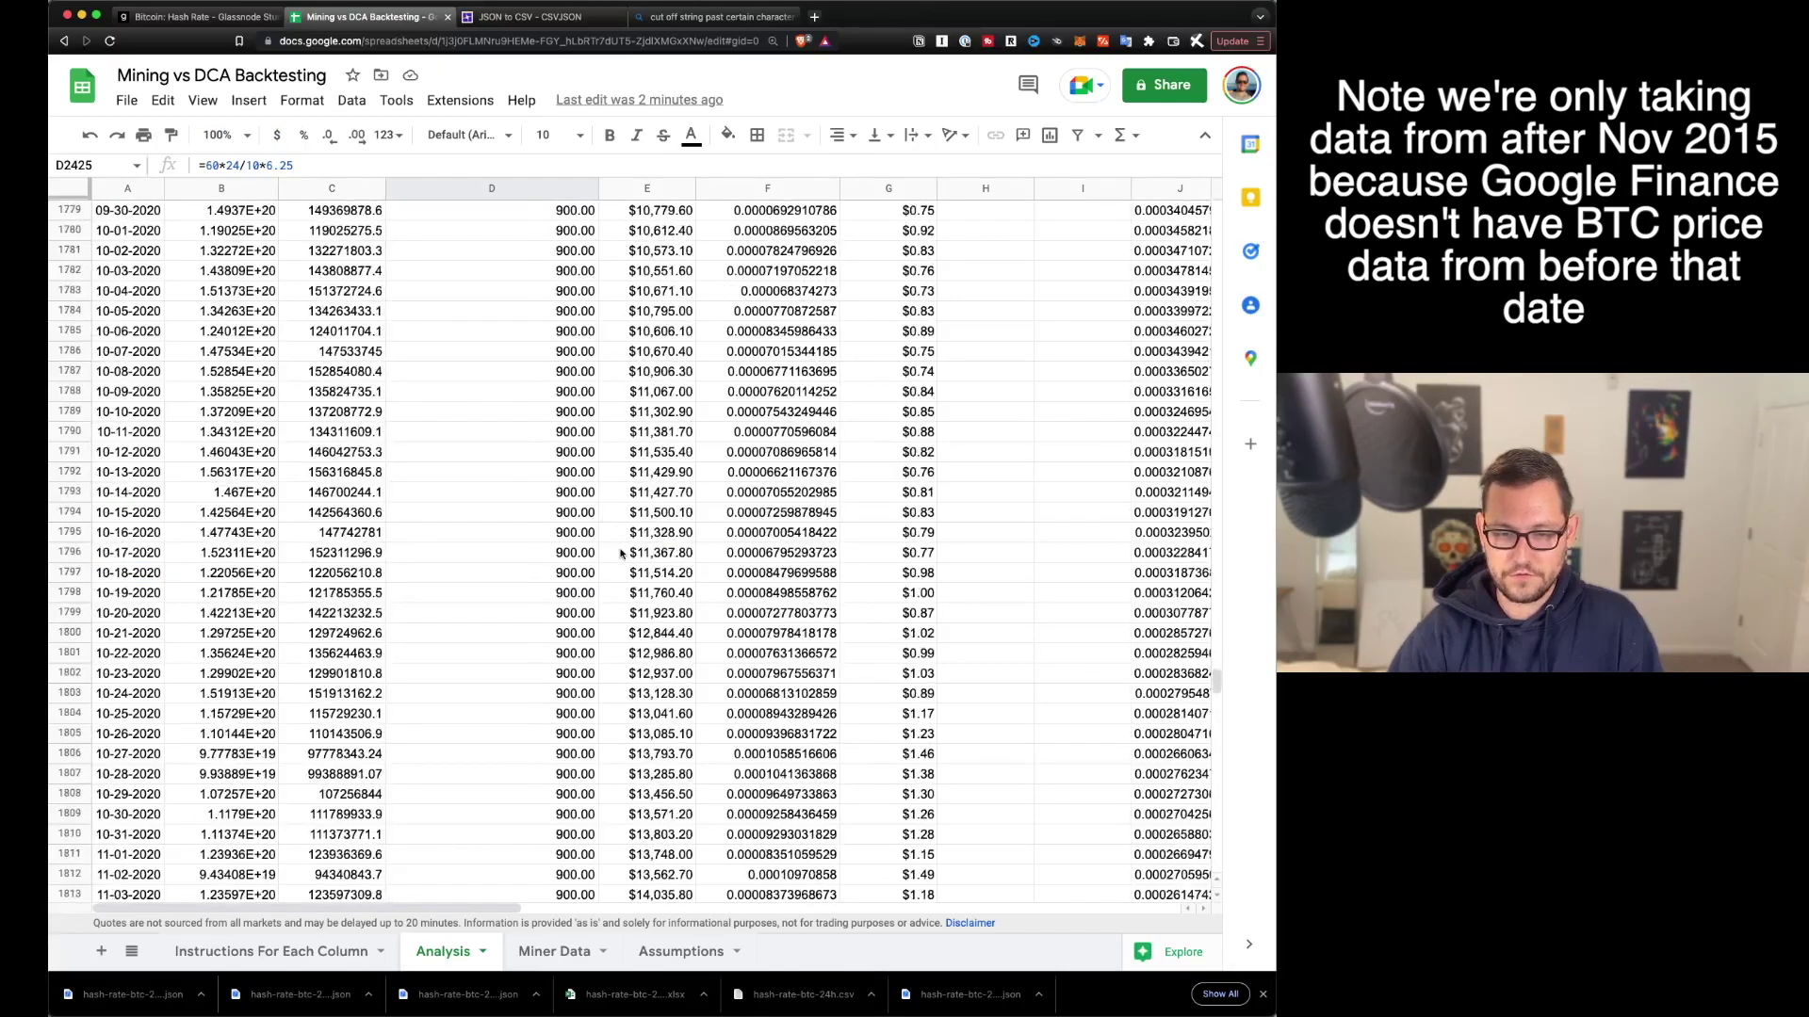
scroll(614, 544, down, 20)
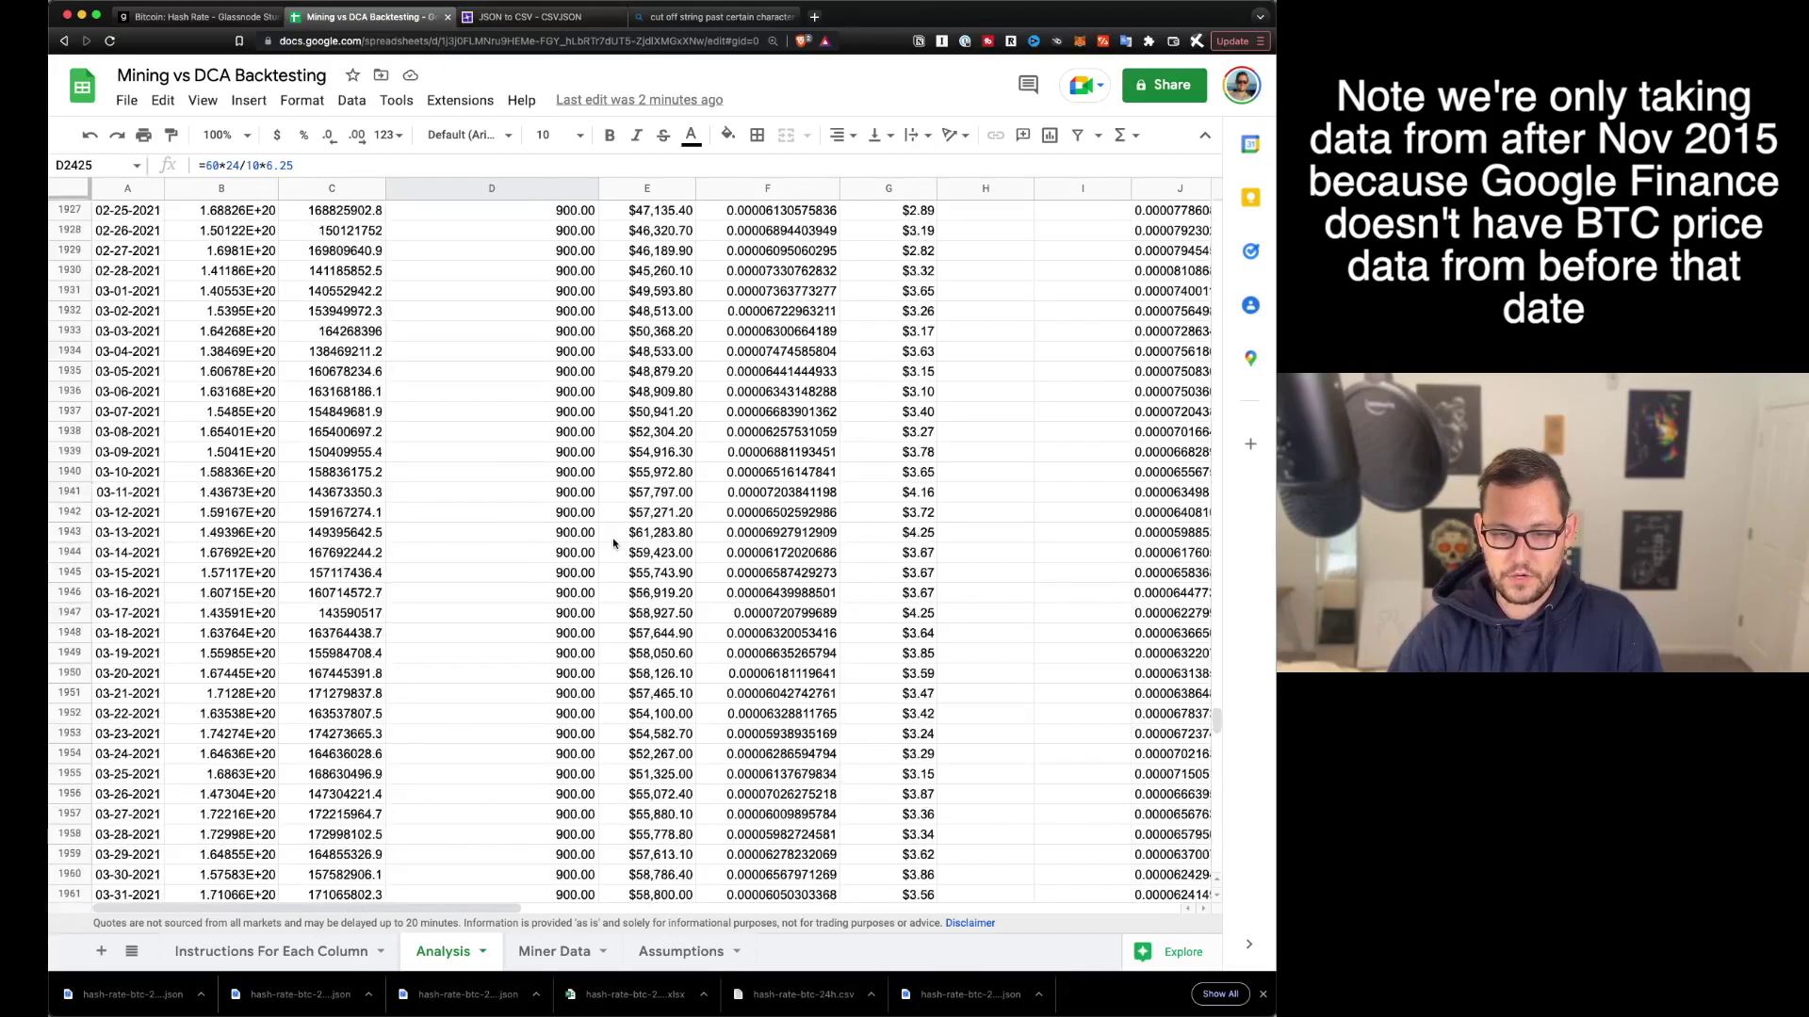
scroll(626, 563, down, 20)
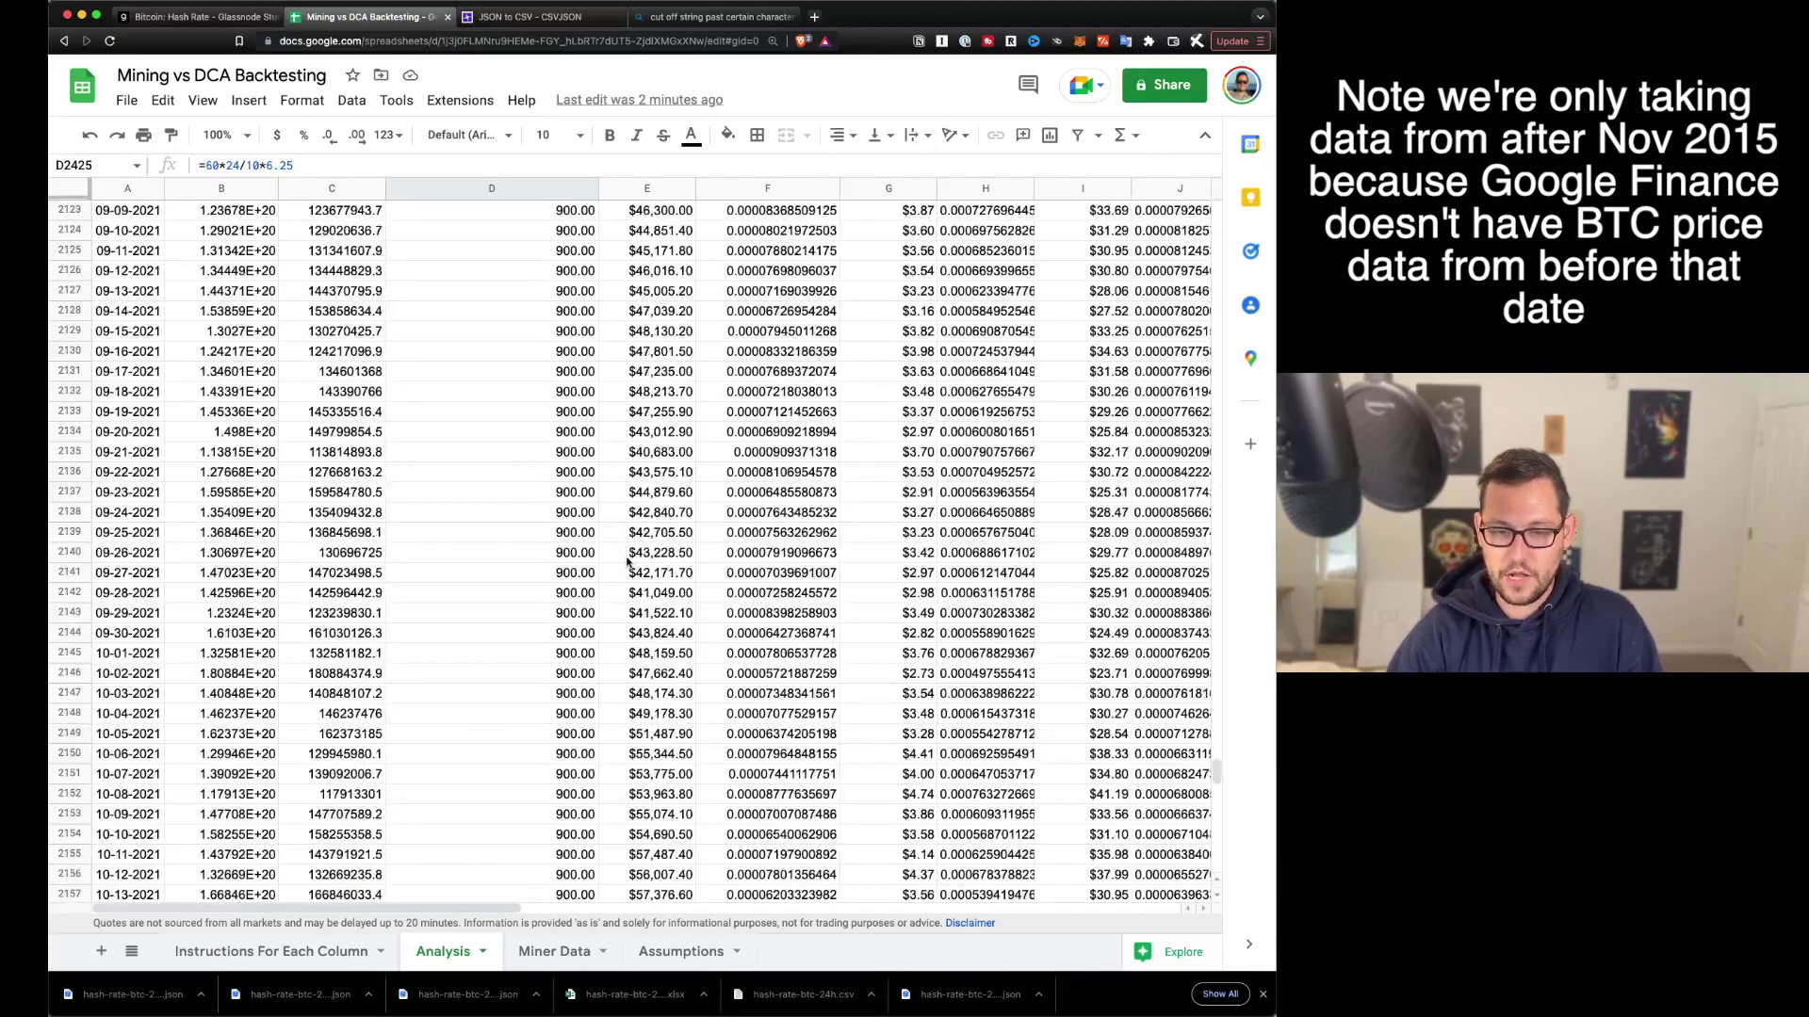
scroll(627, 559, down, 5)
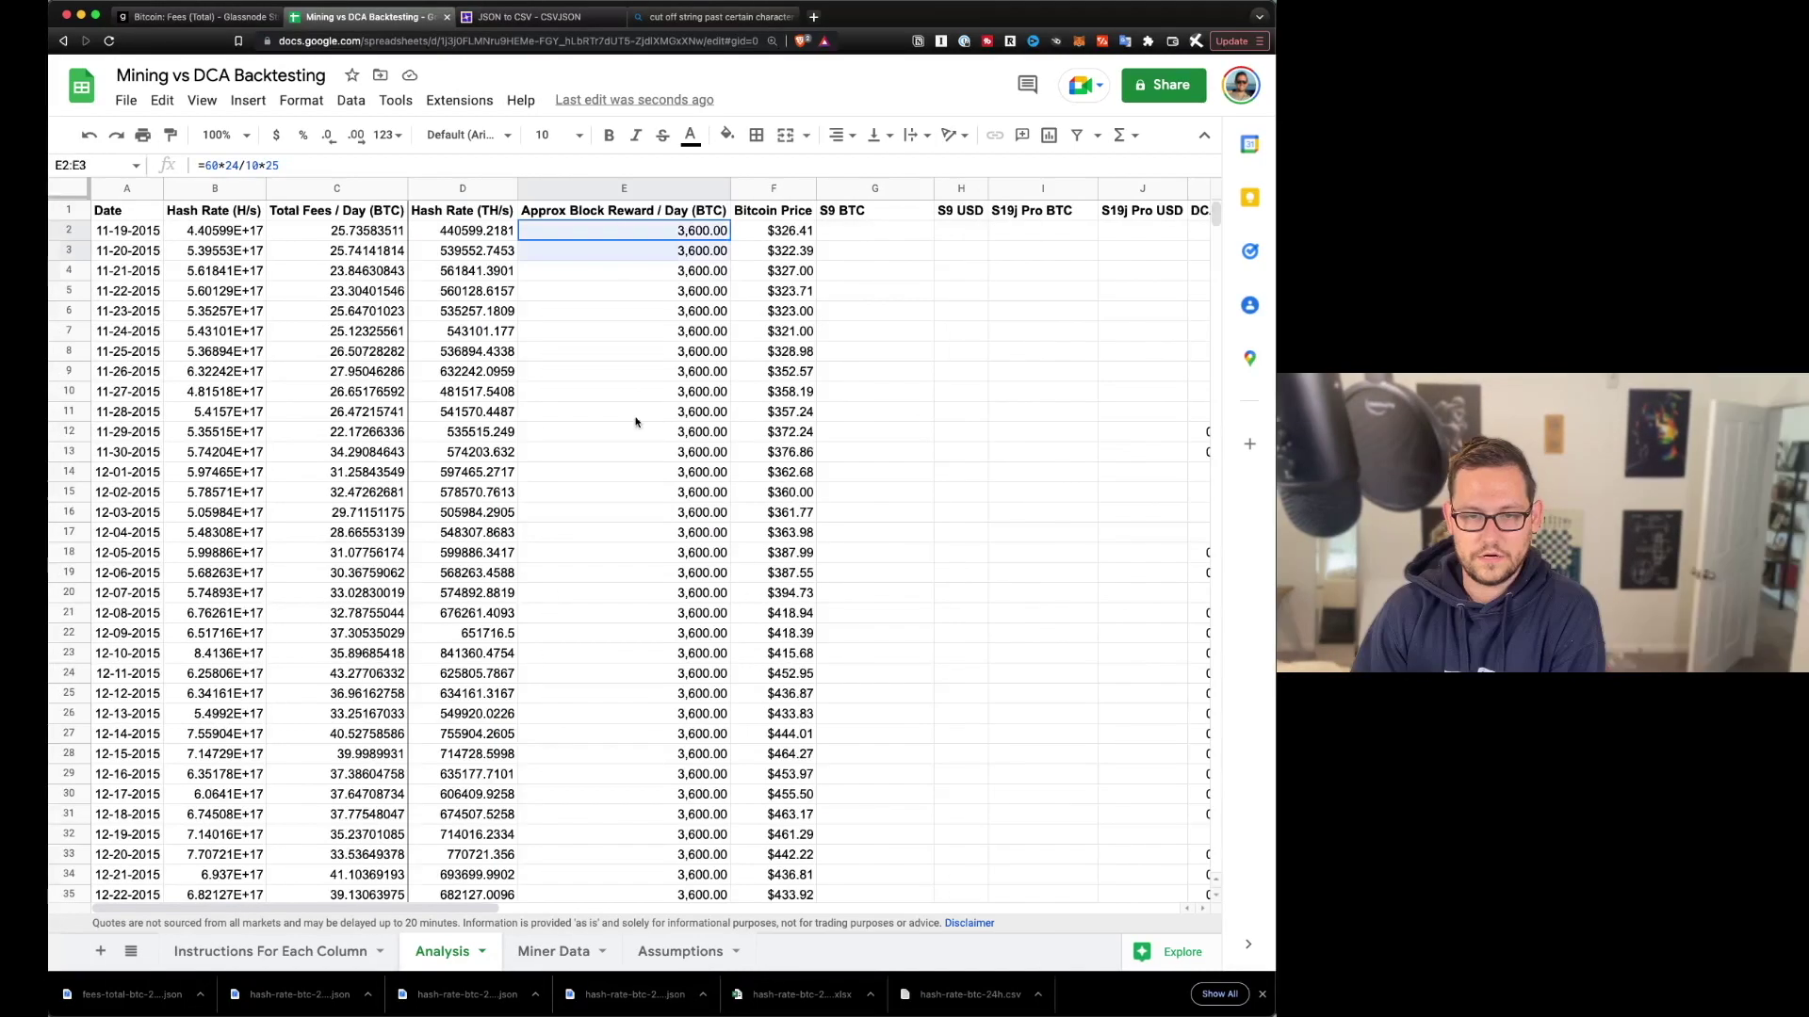
drag(624, 231, 633, 449)
click(633, 449)
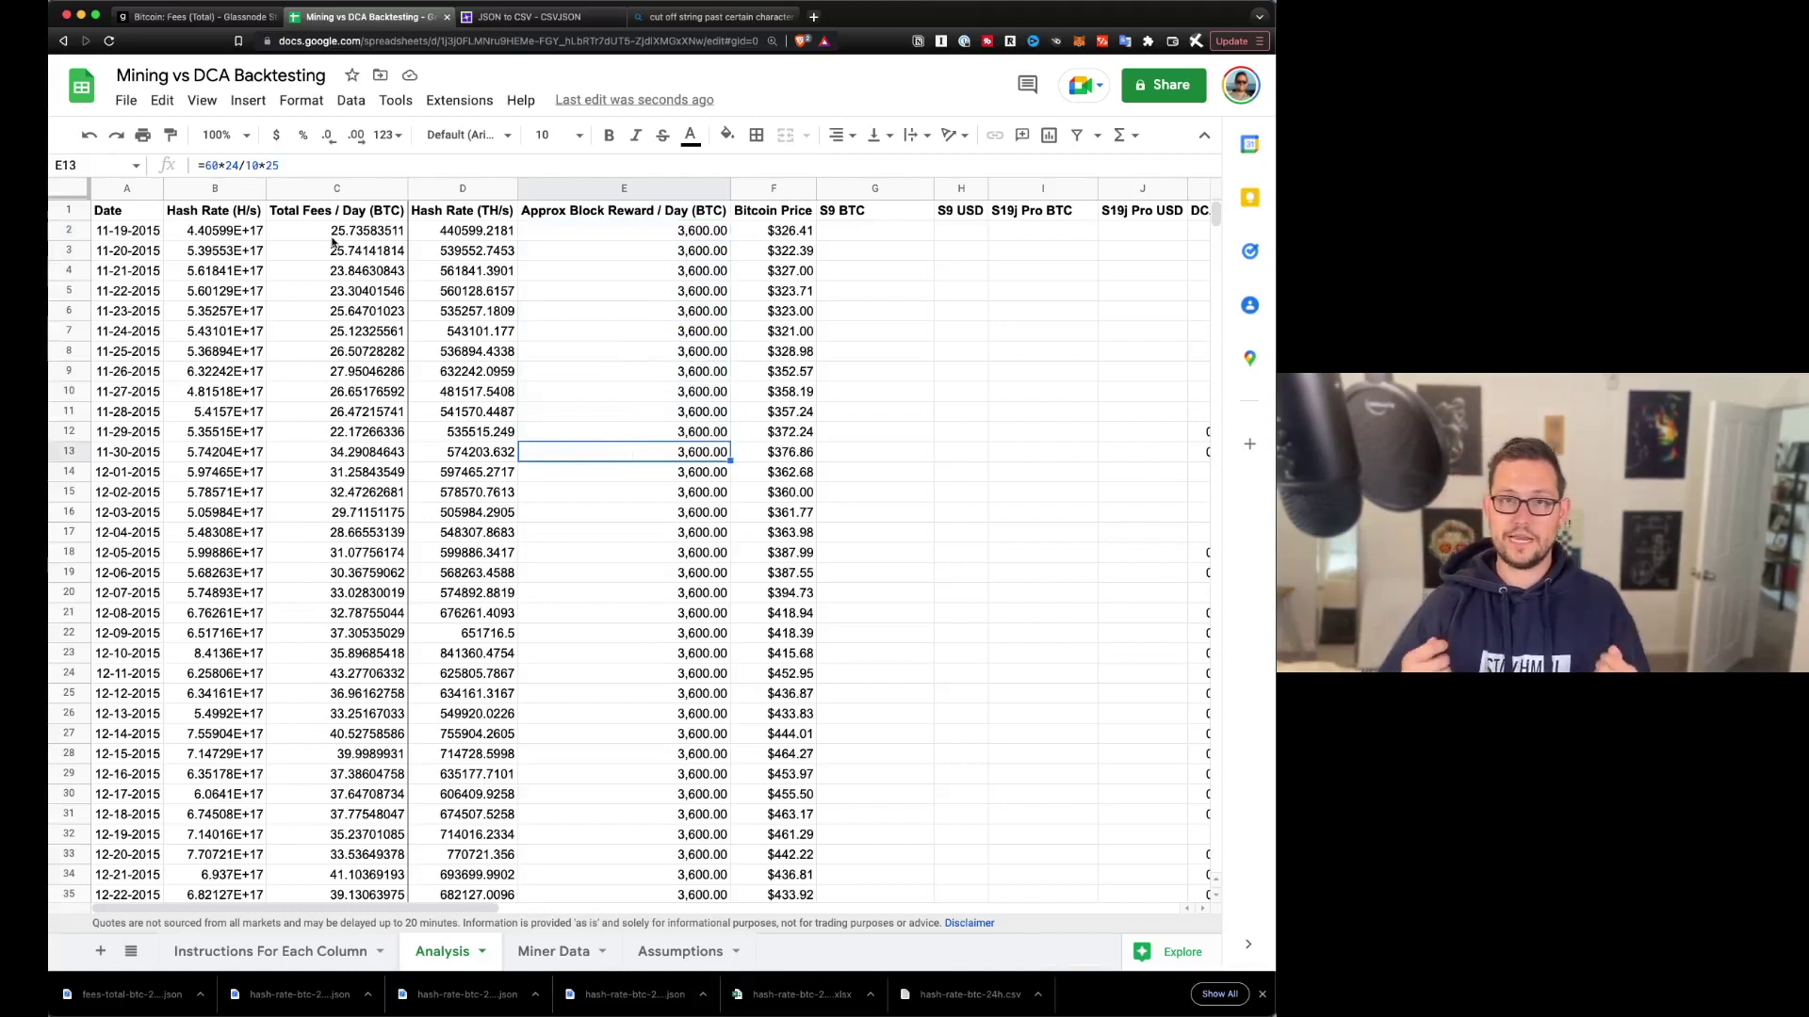
- Check the top of the Total Fees column against the Glassnode total fees chart
drag(325, 211, 344, 304)
click(343, 295)
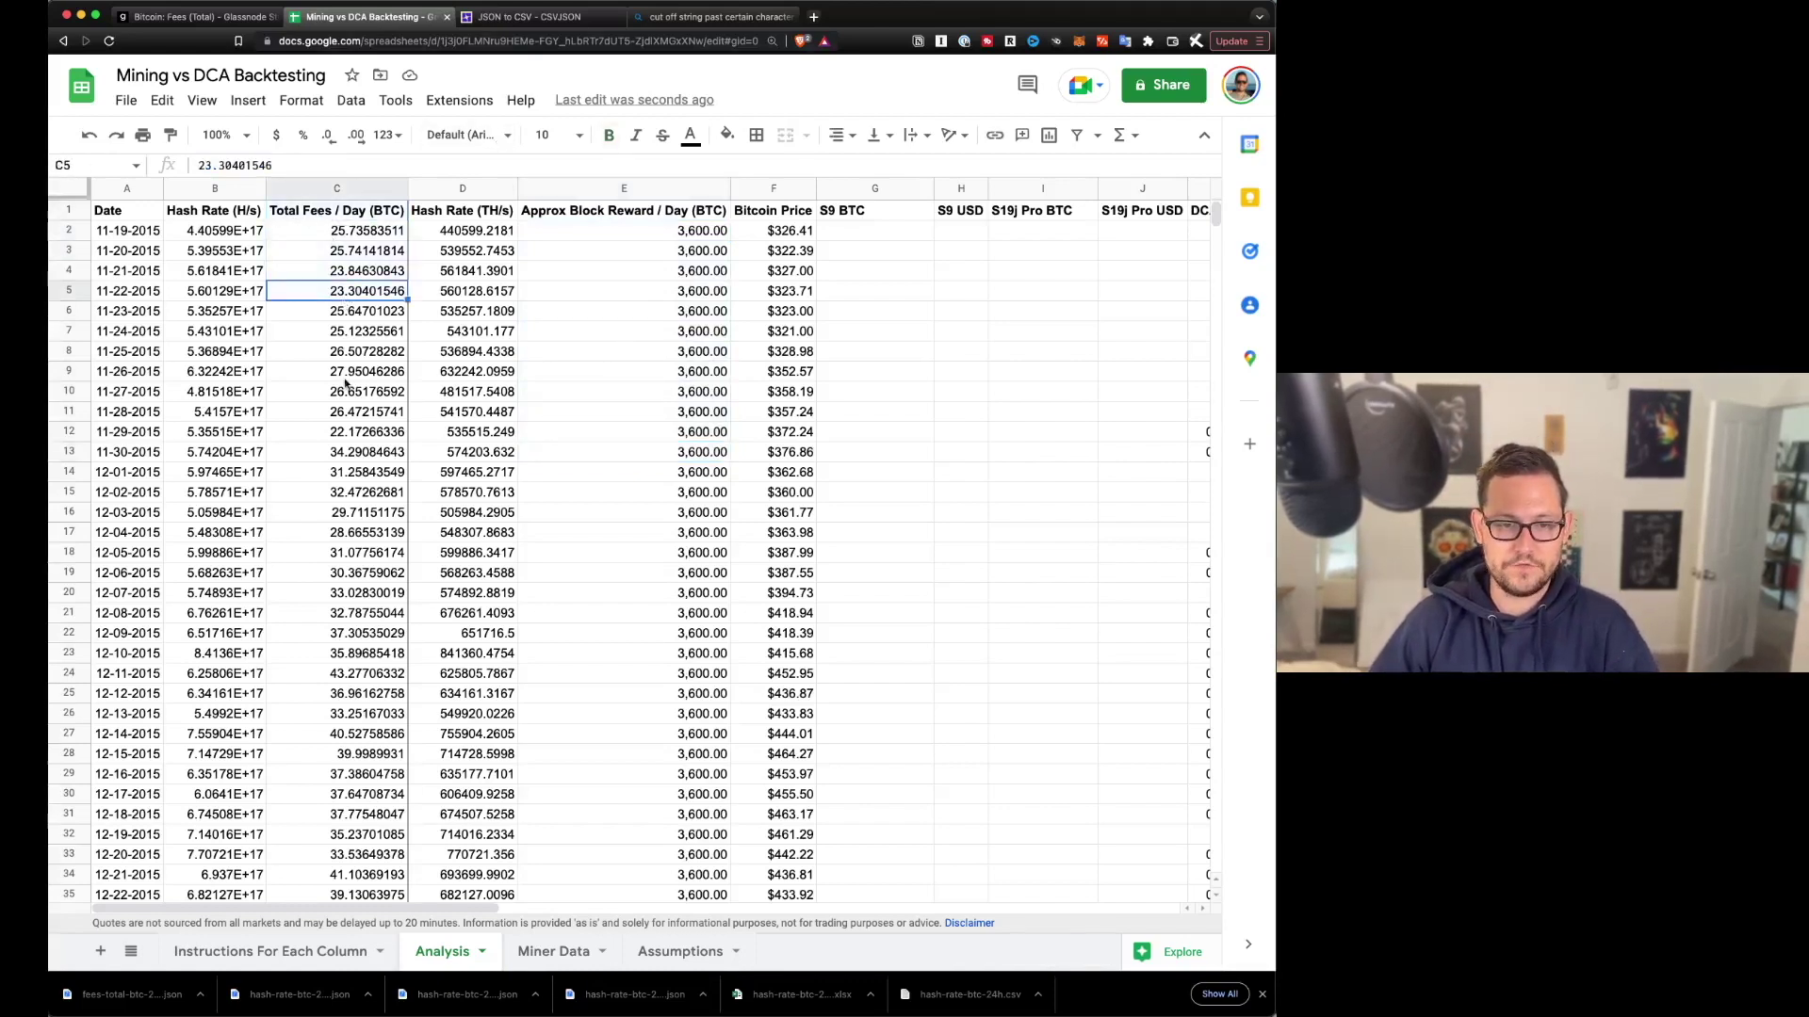
scroll(345, 383, down, 15)
scroll(332, 234, up, 15)
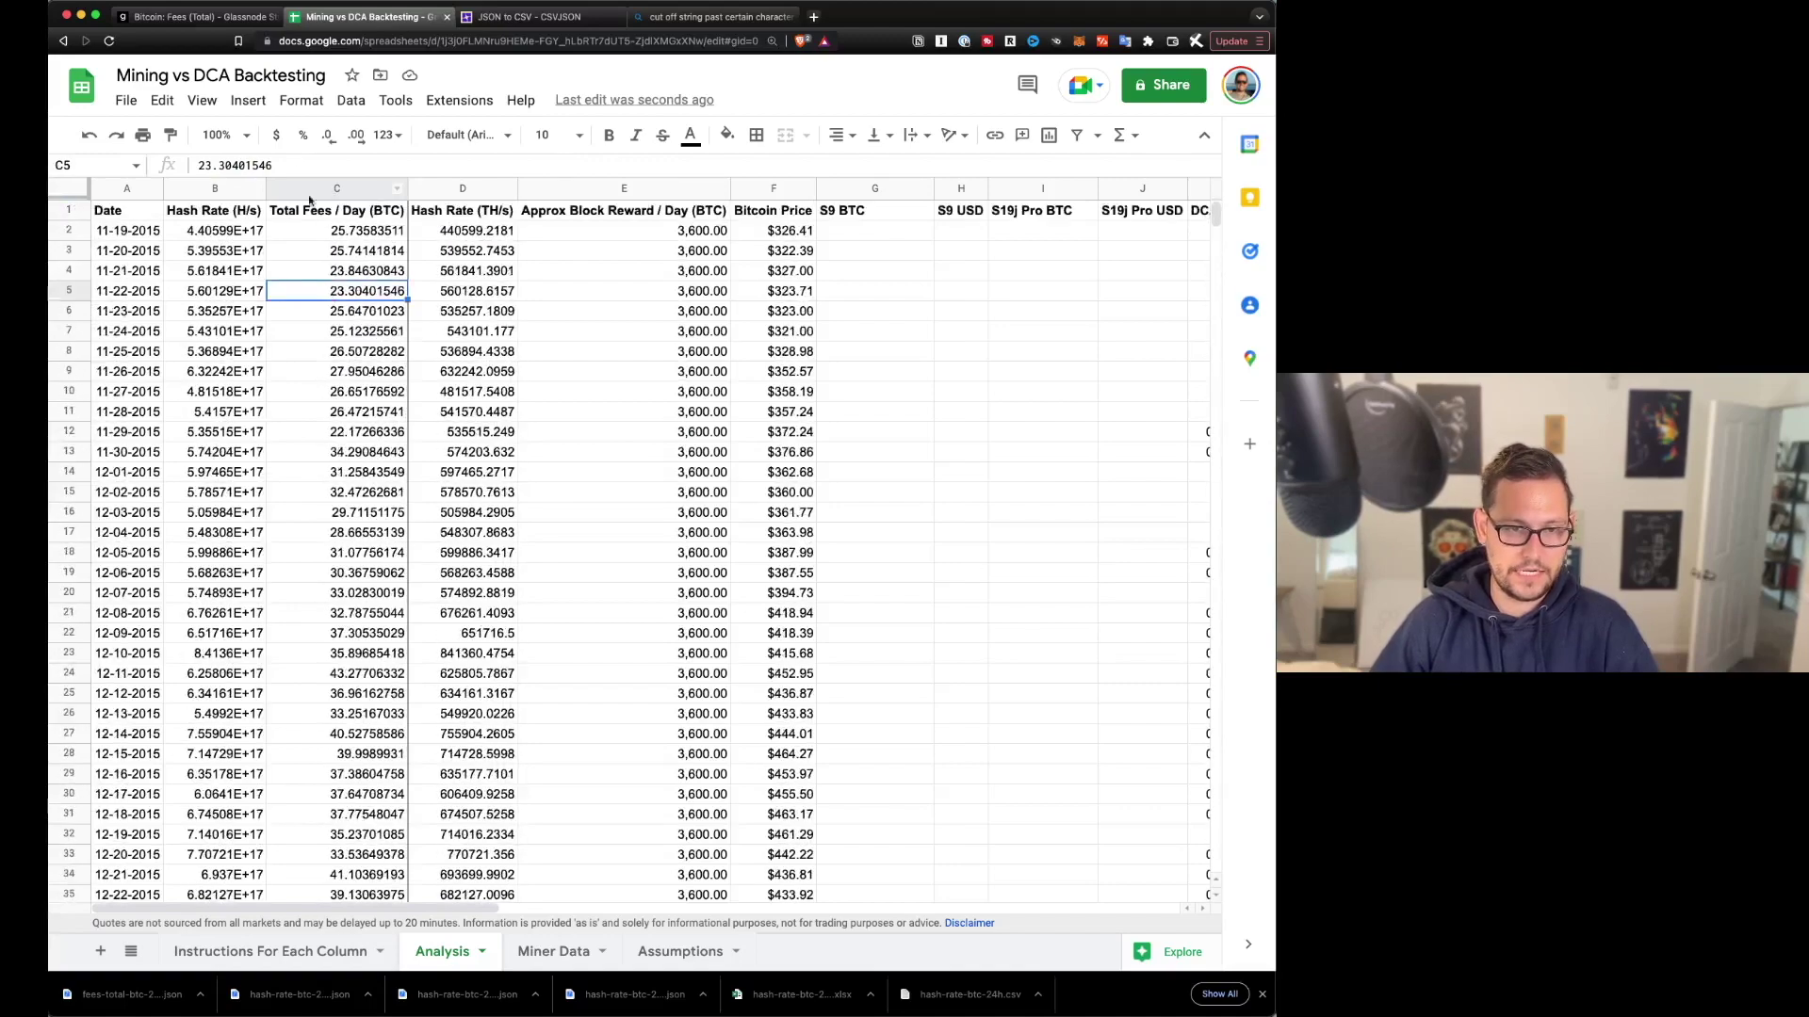
click(193, 16)
scroll(636, 765, down, 5)
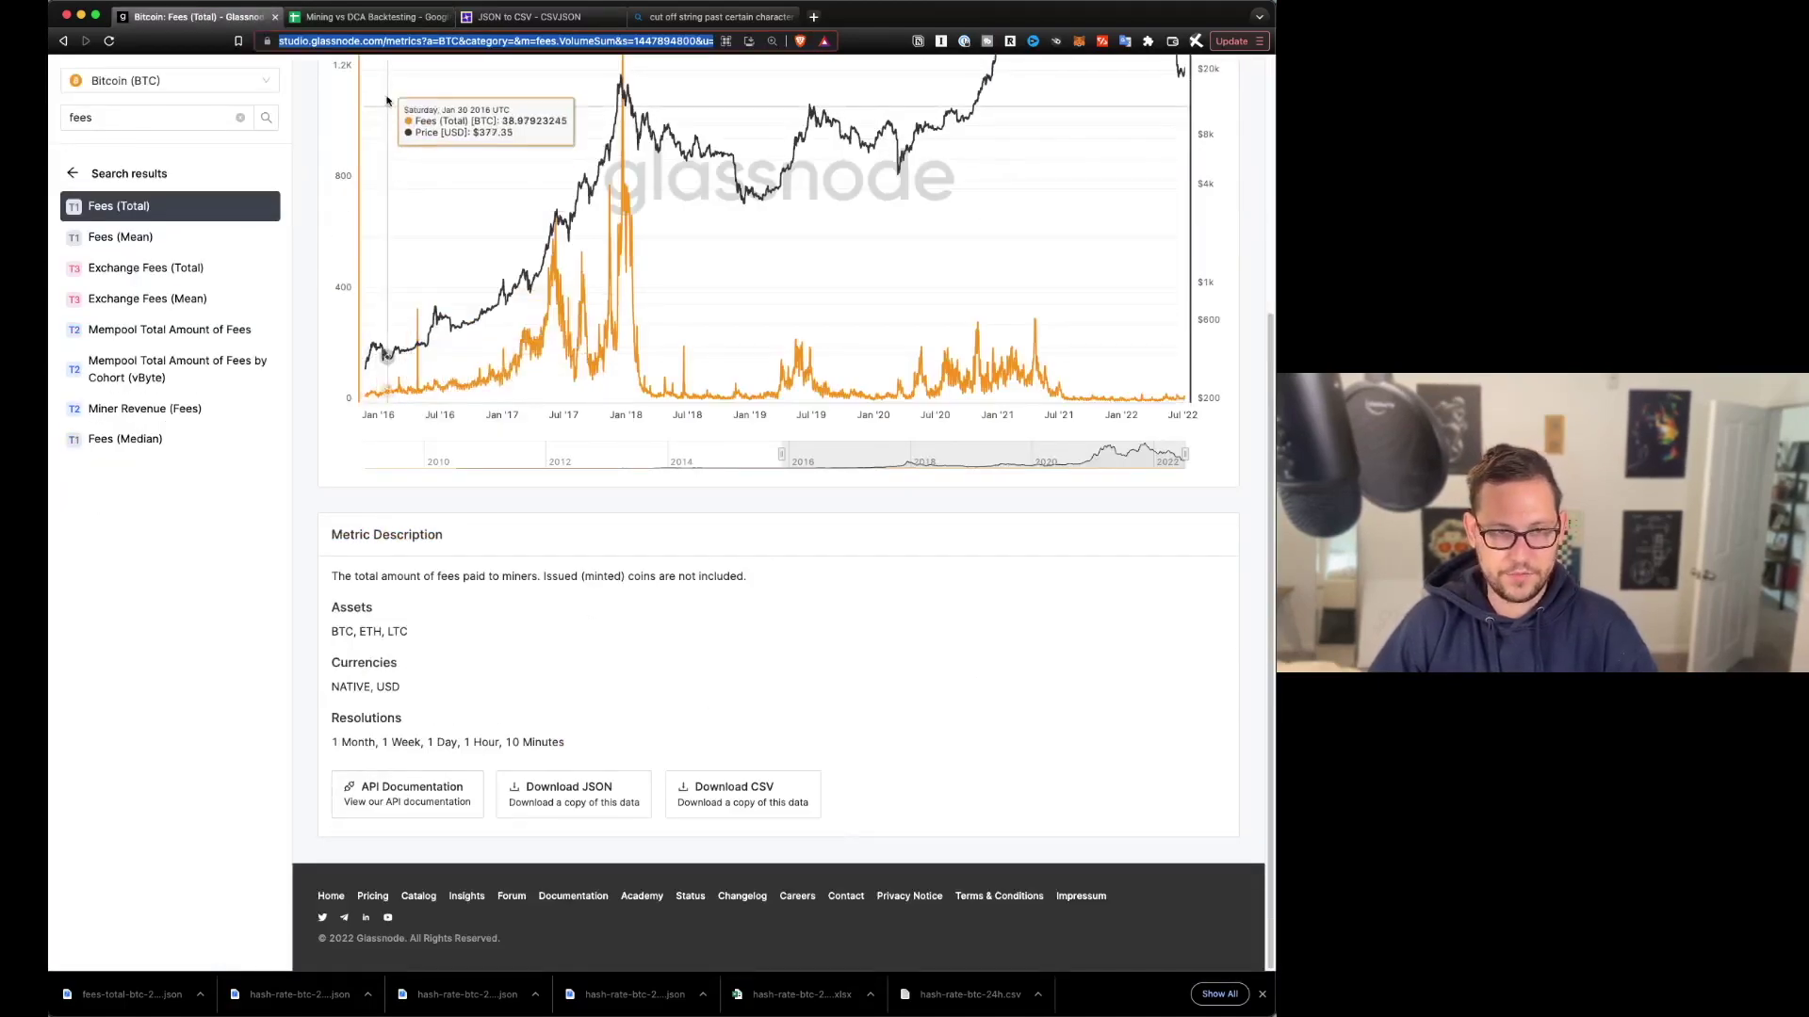
click(368, 17)
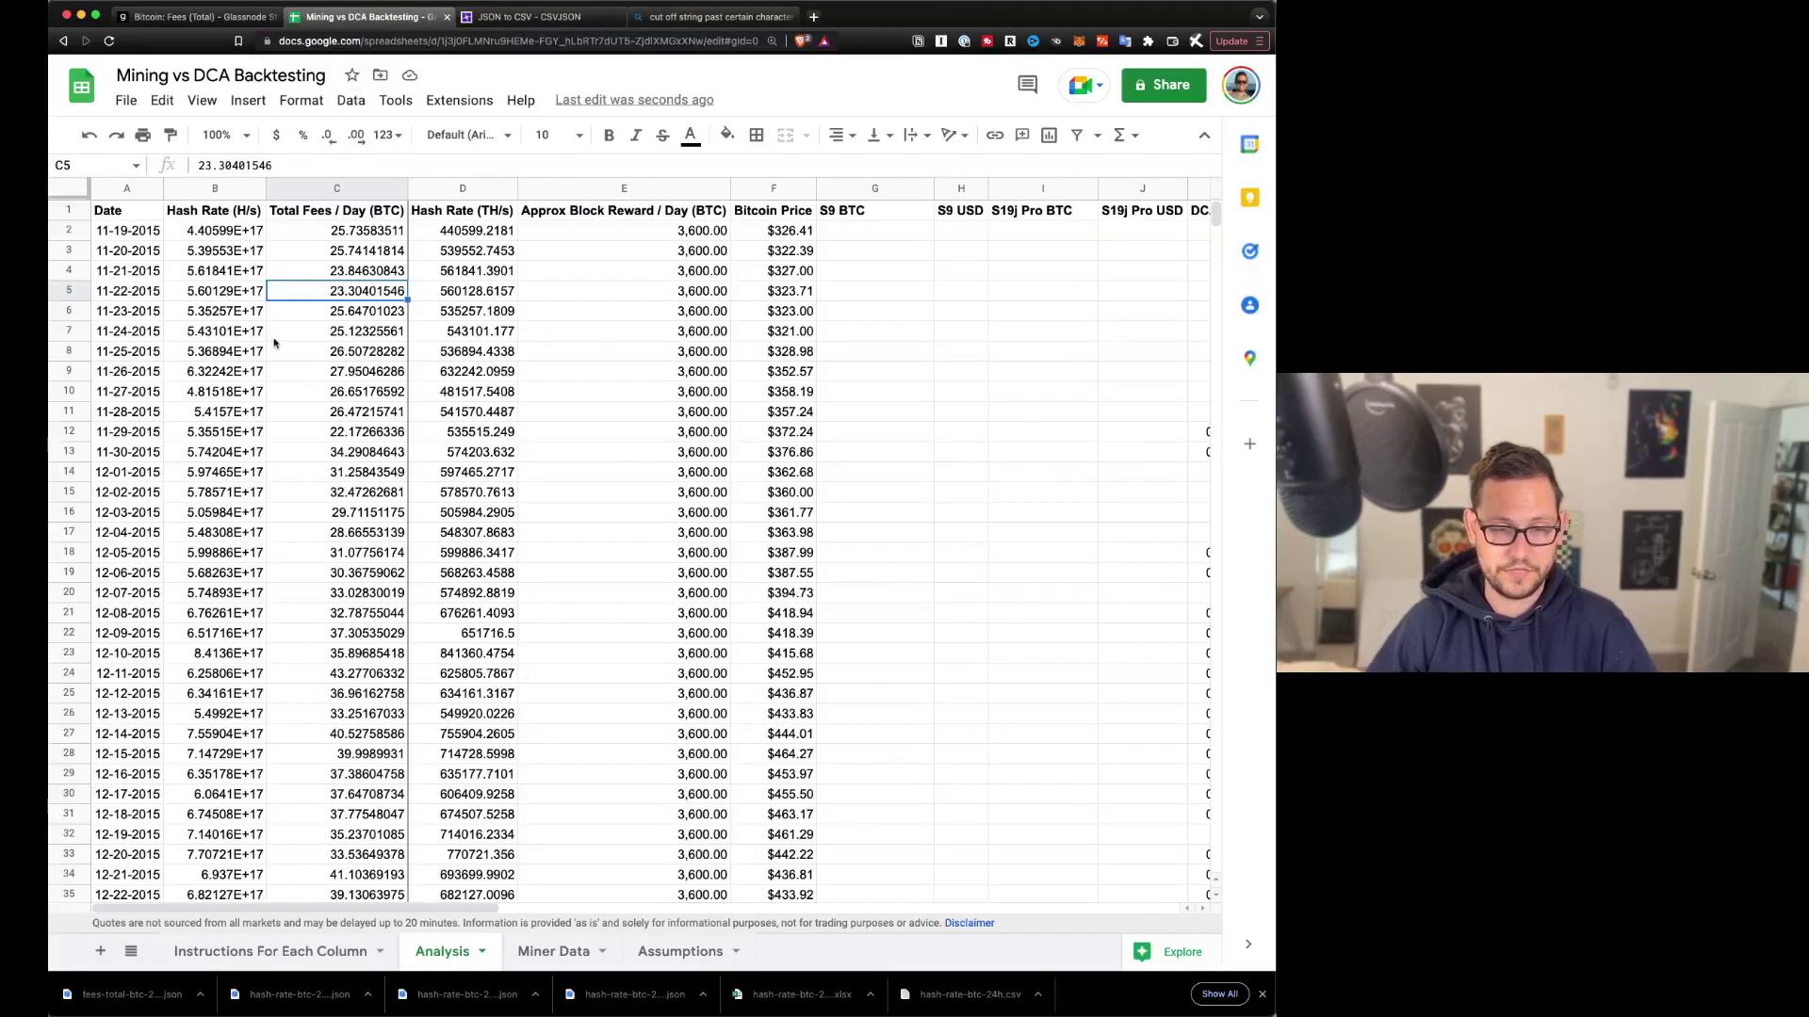
- Confirm the fee data reaches the last row, recheck E2 and C2, then show the Glassnode miner revenue chart
key(super+Down)
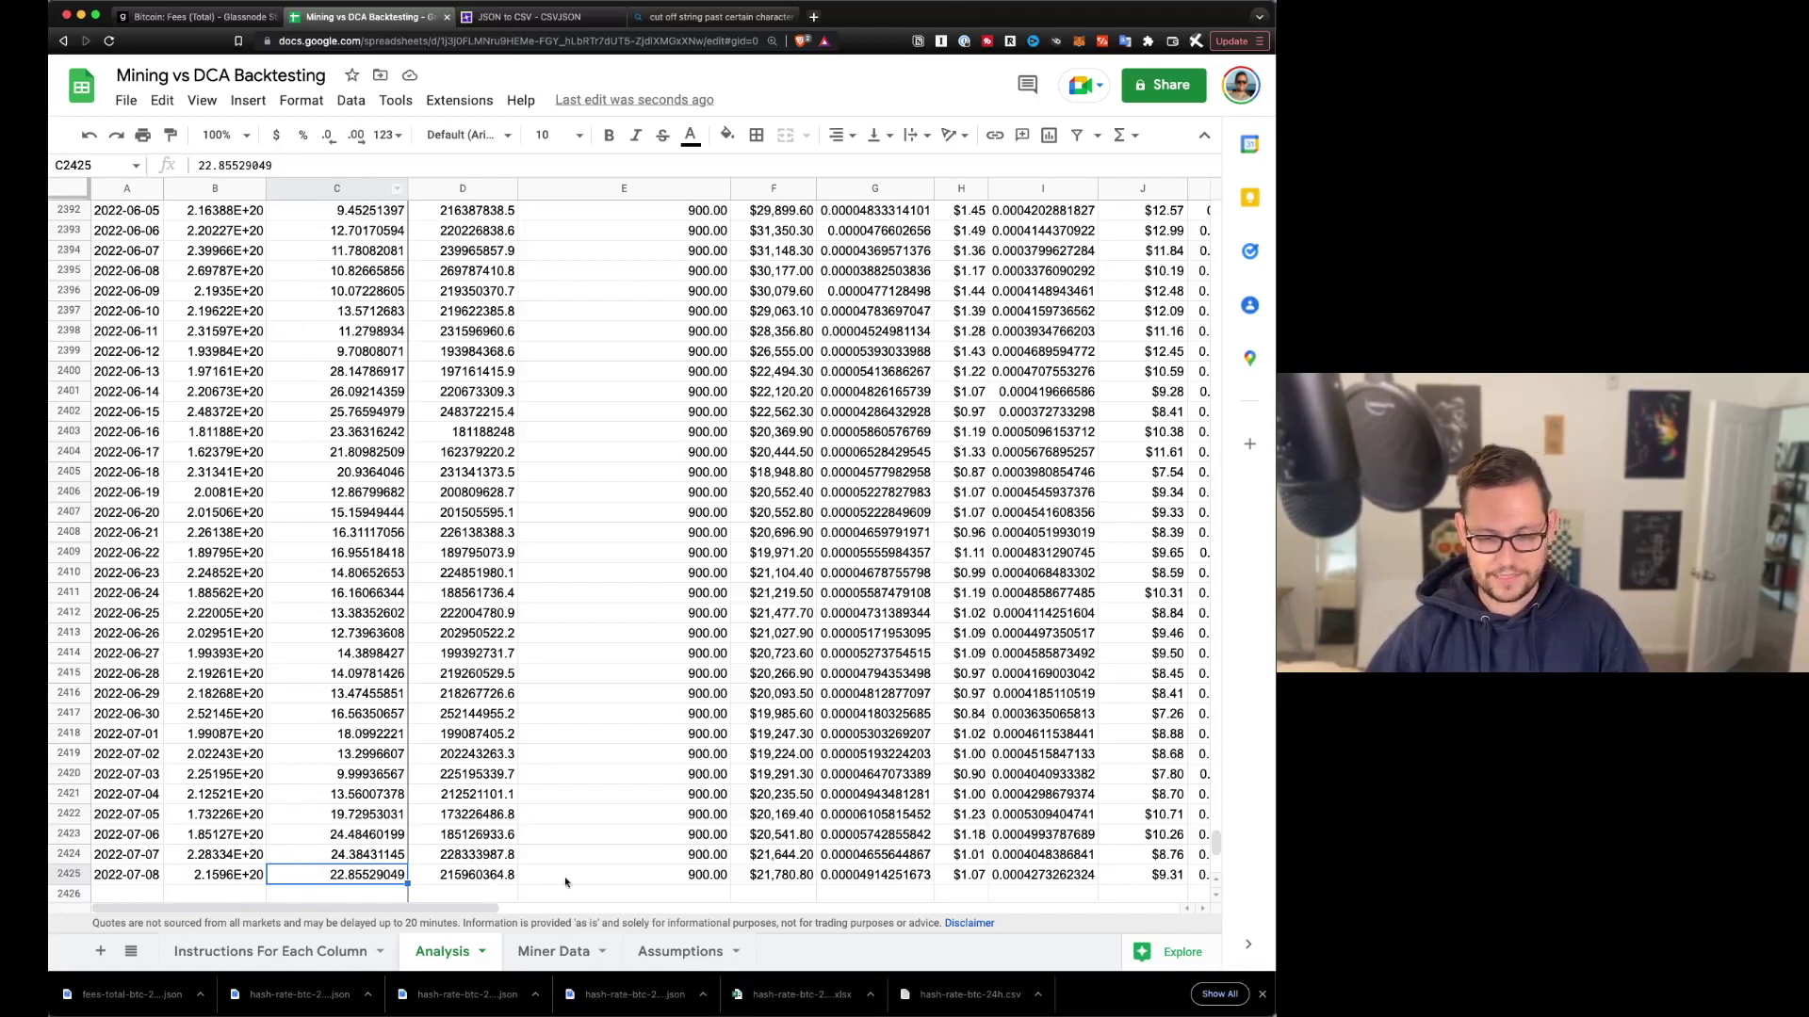
drag(514, 876, 1127, 892)
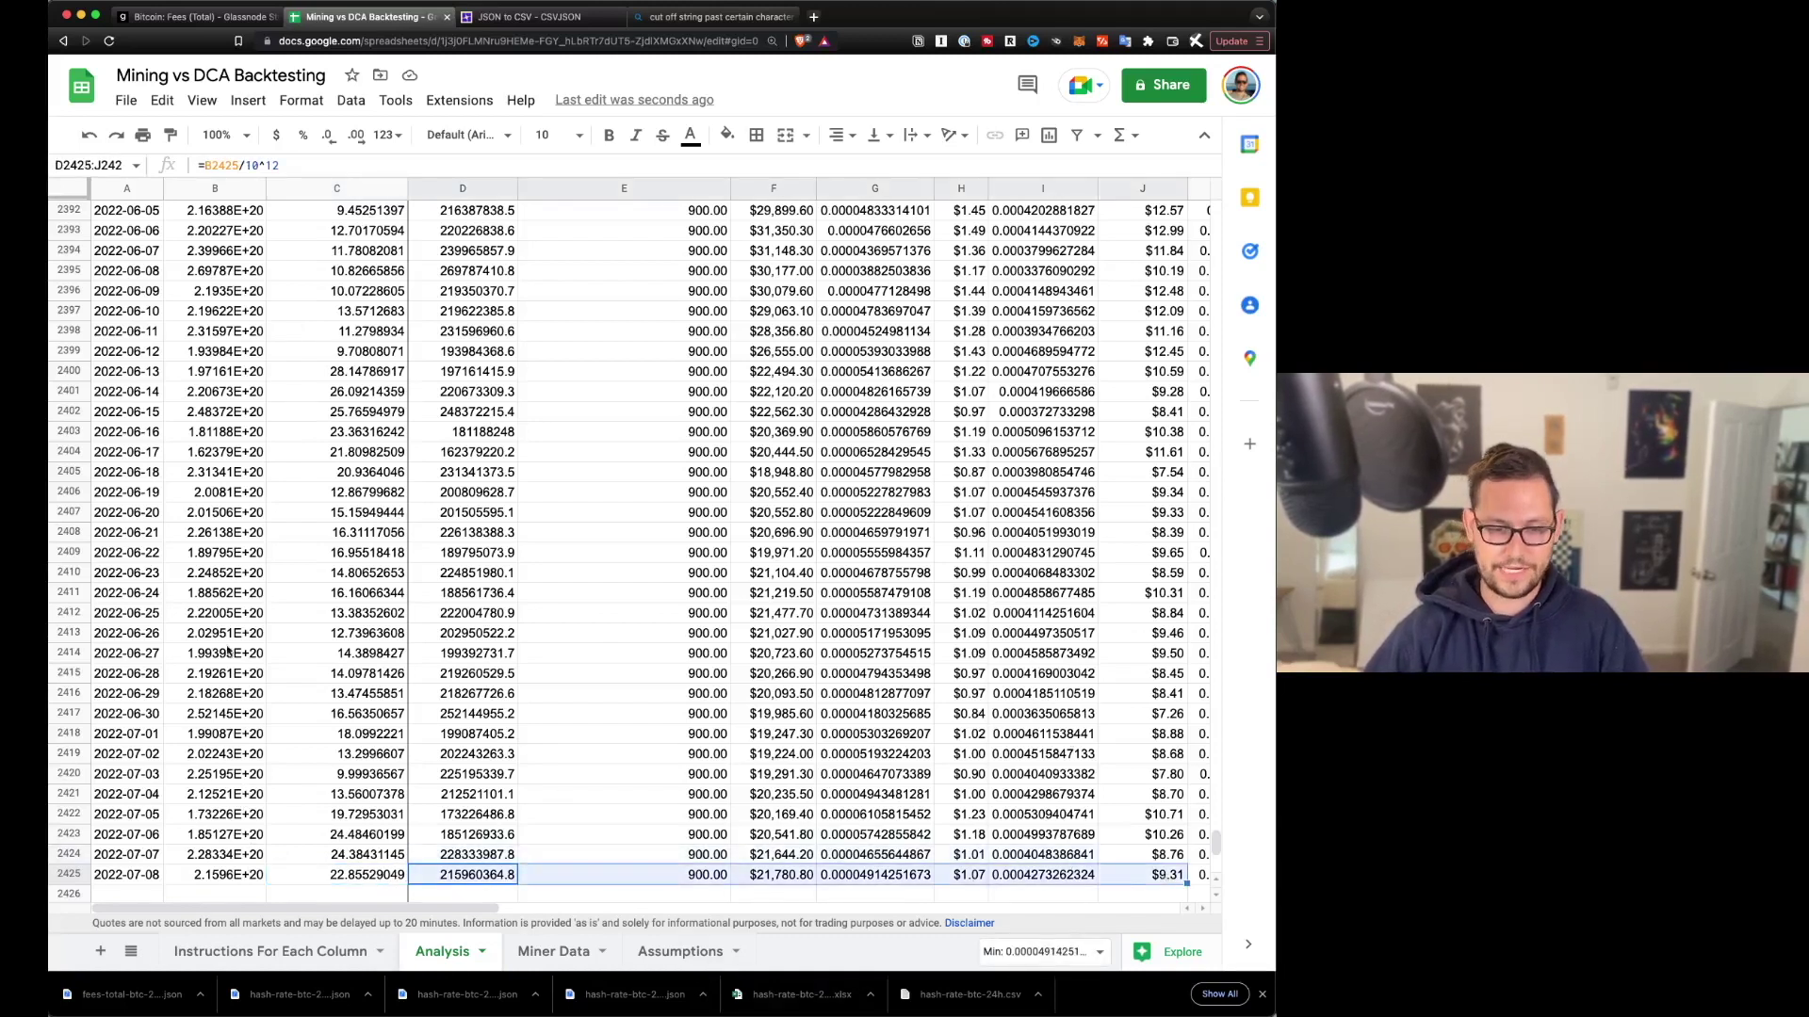
drag(368, 875, 267, 415)
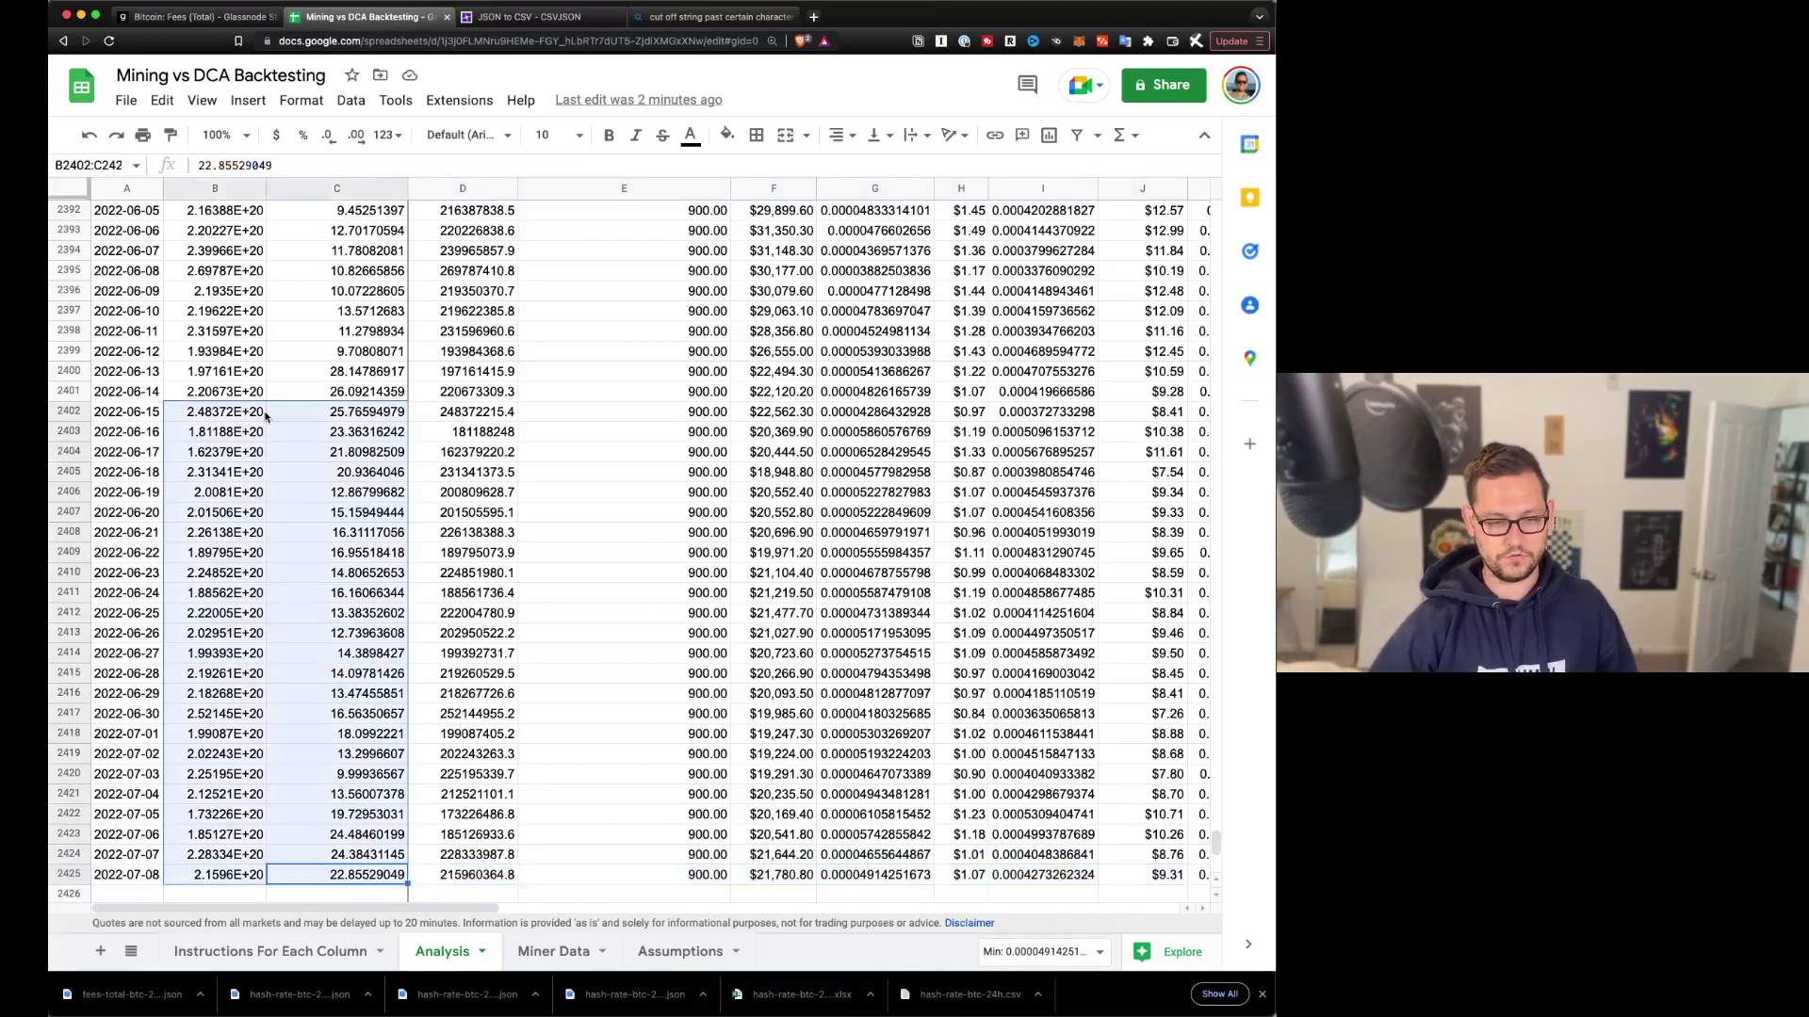
key(super+Up)
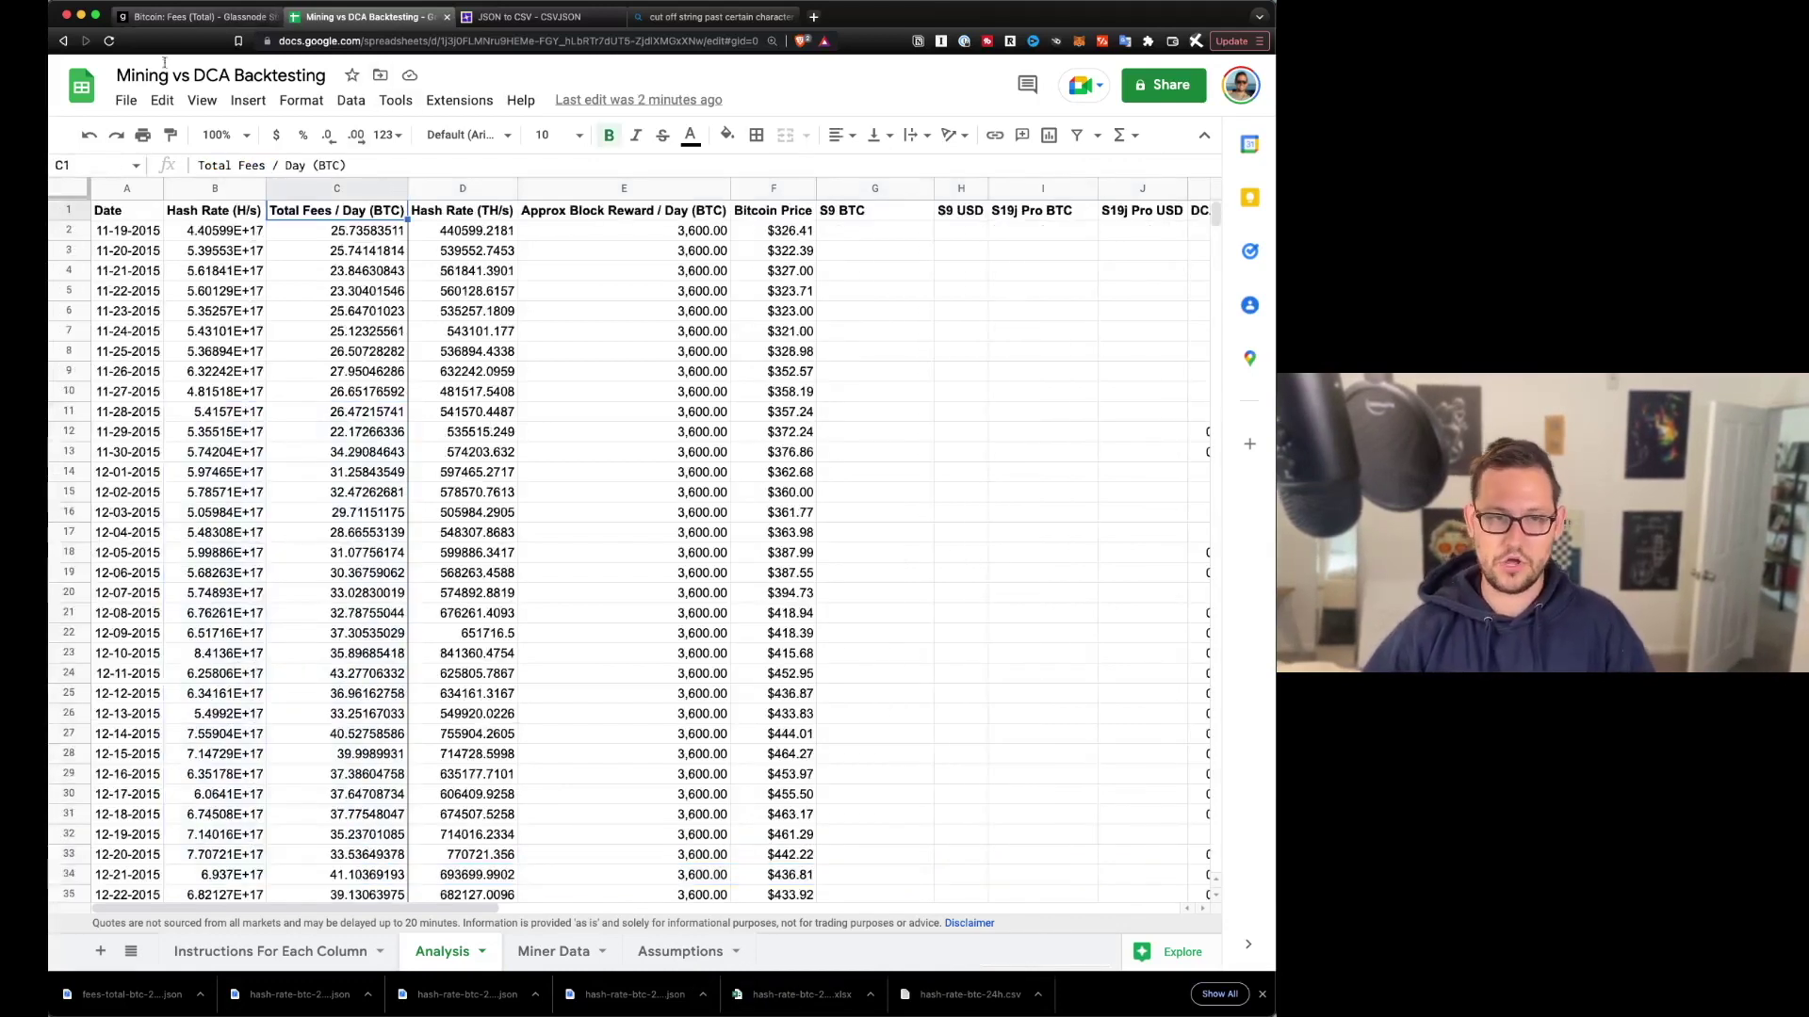
click(611, 233)
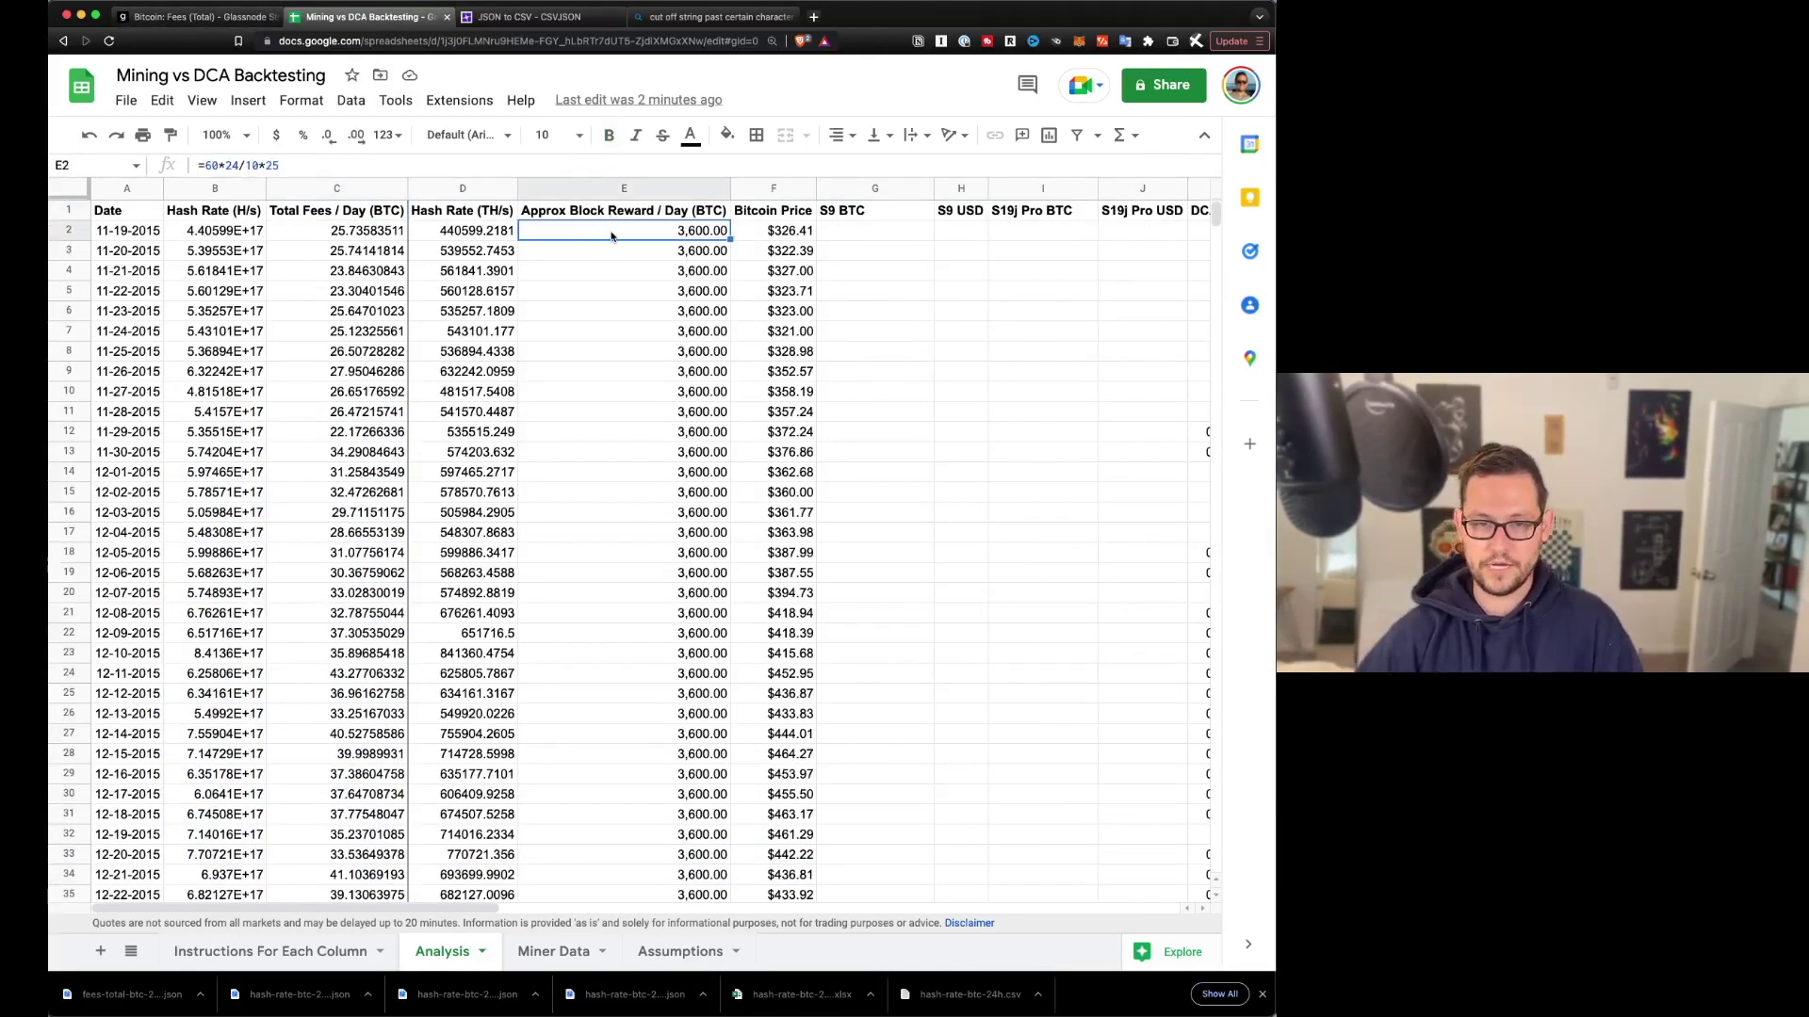
click(337, 237)
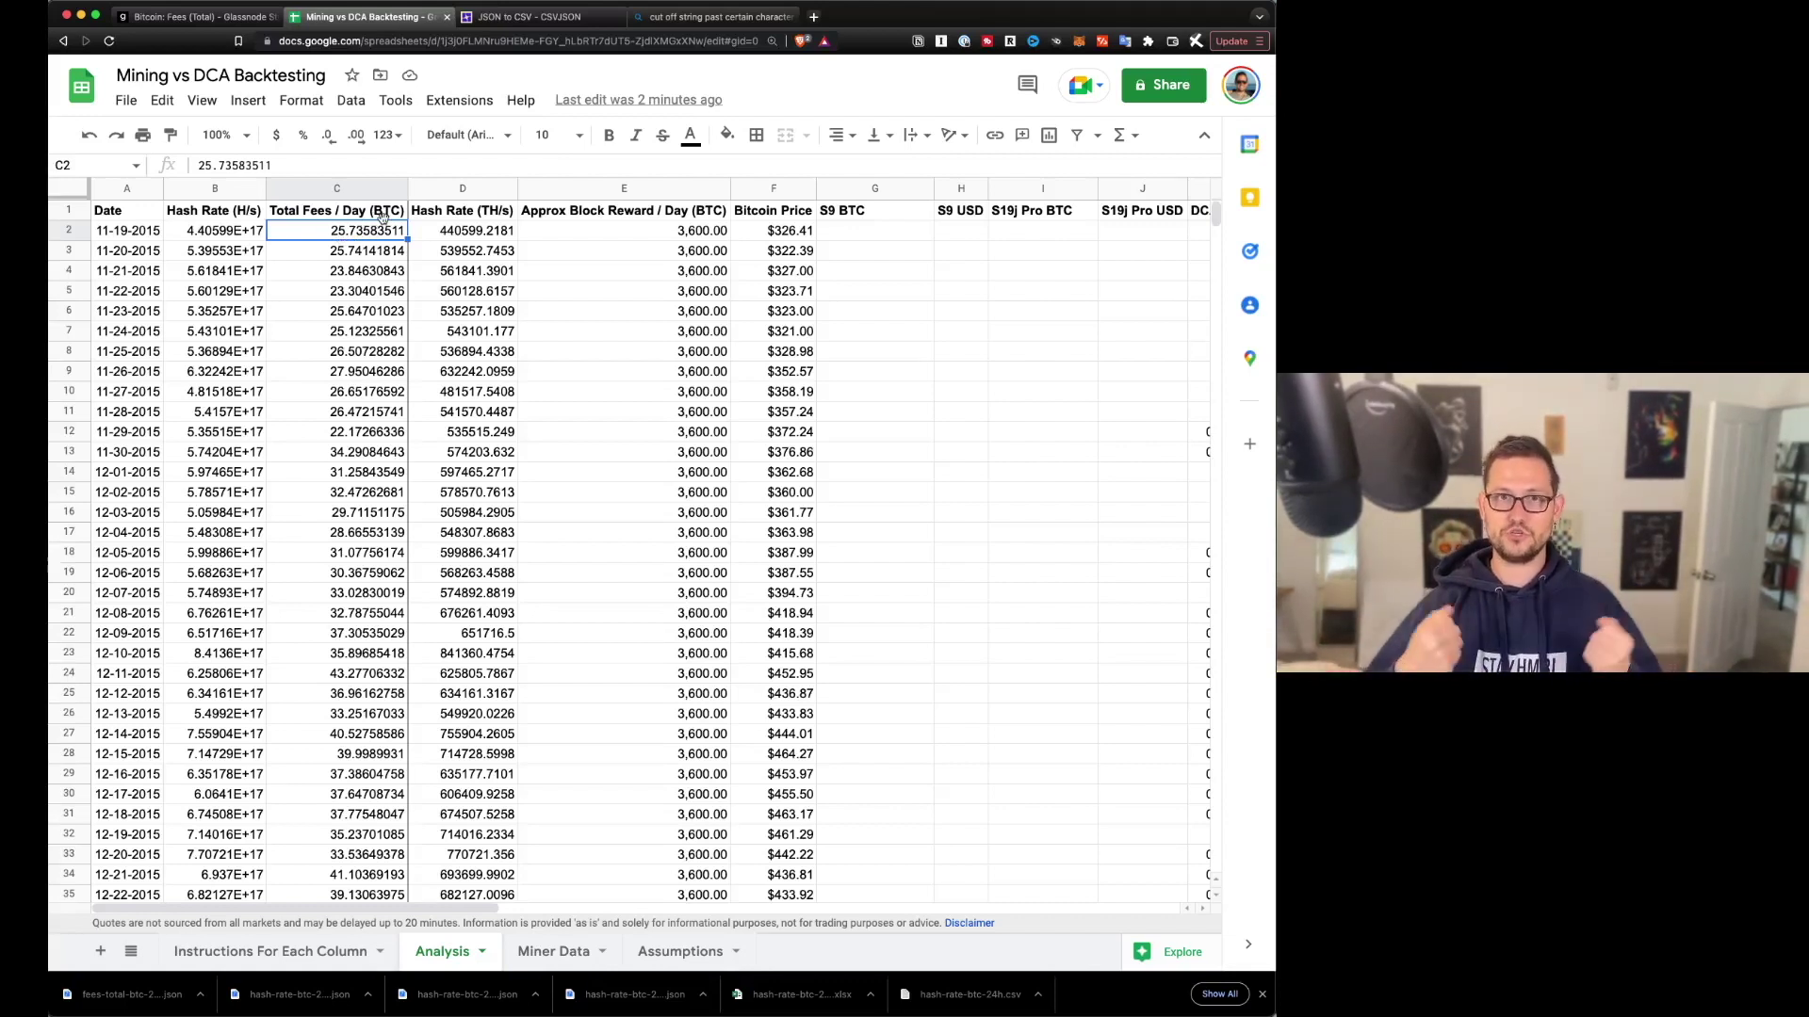
key(ctrl+shift+Tab)
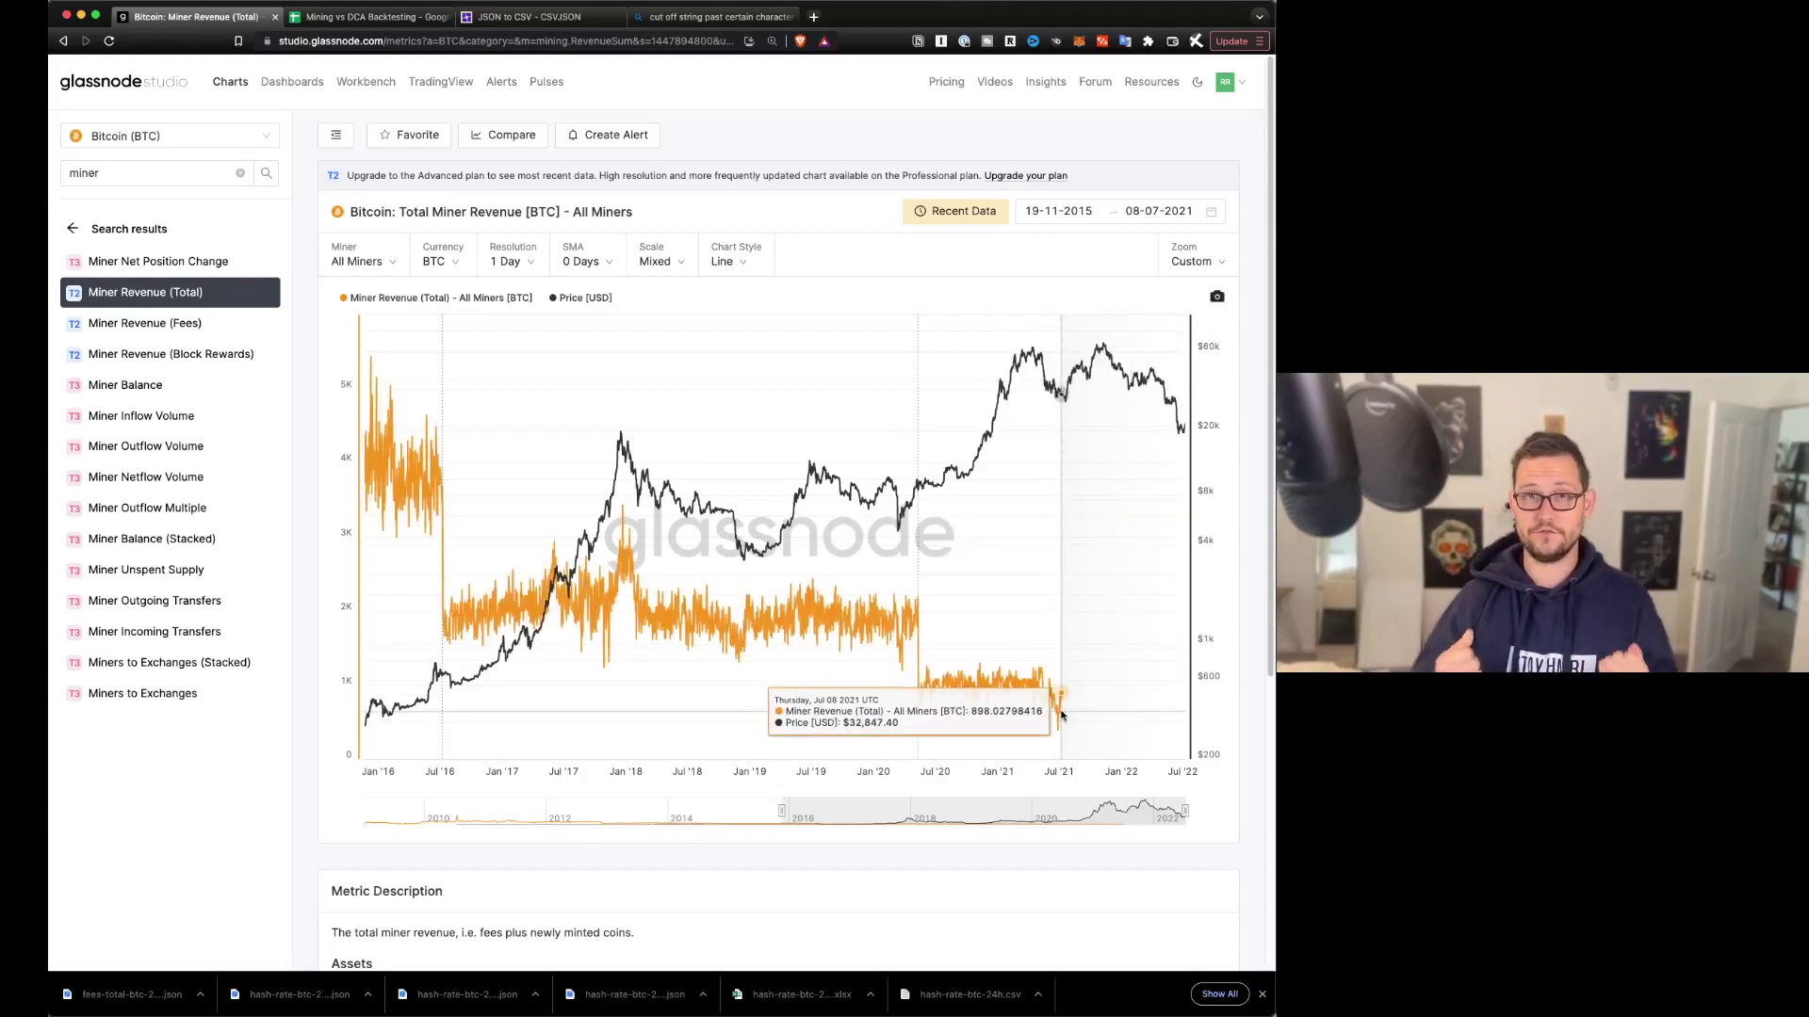
- Switch between the Glassnode miner revenue chart and the backtesting spreadsheet, finishing on the Analysis sheet
click(369, 16)
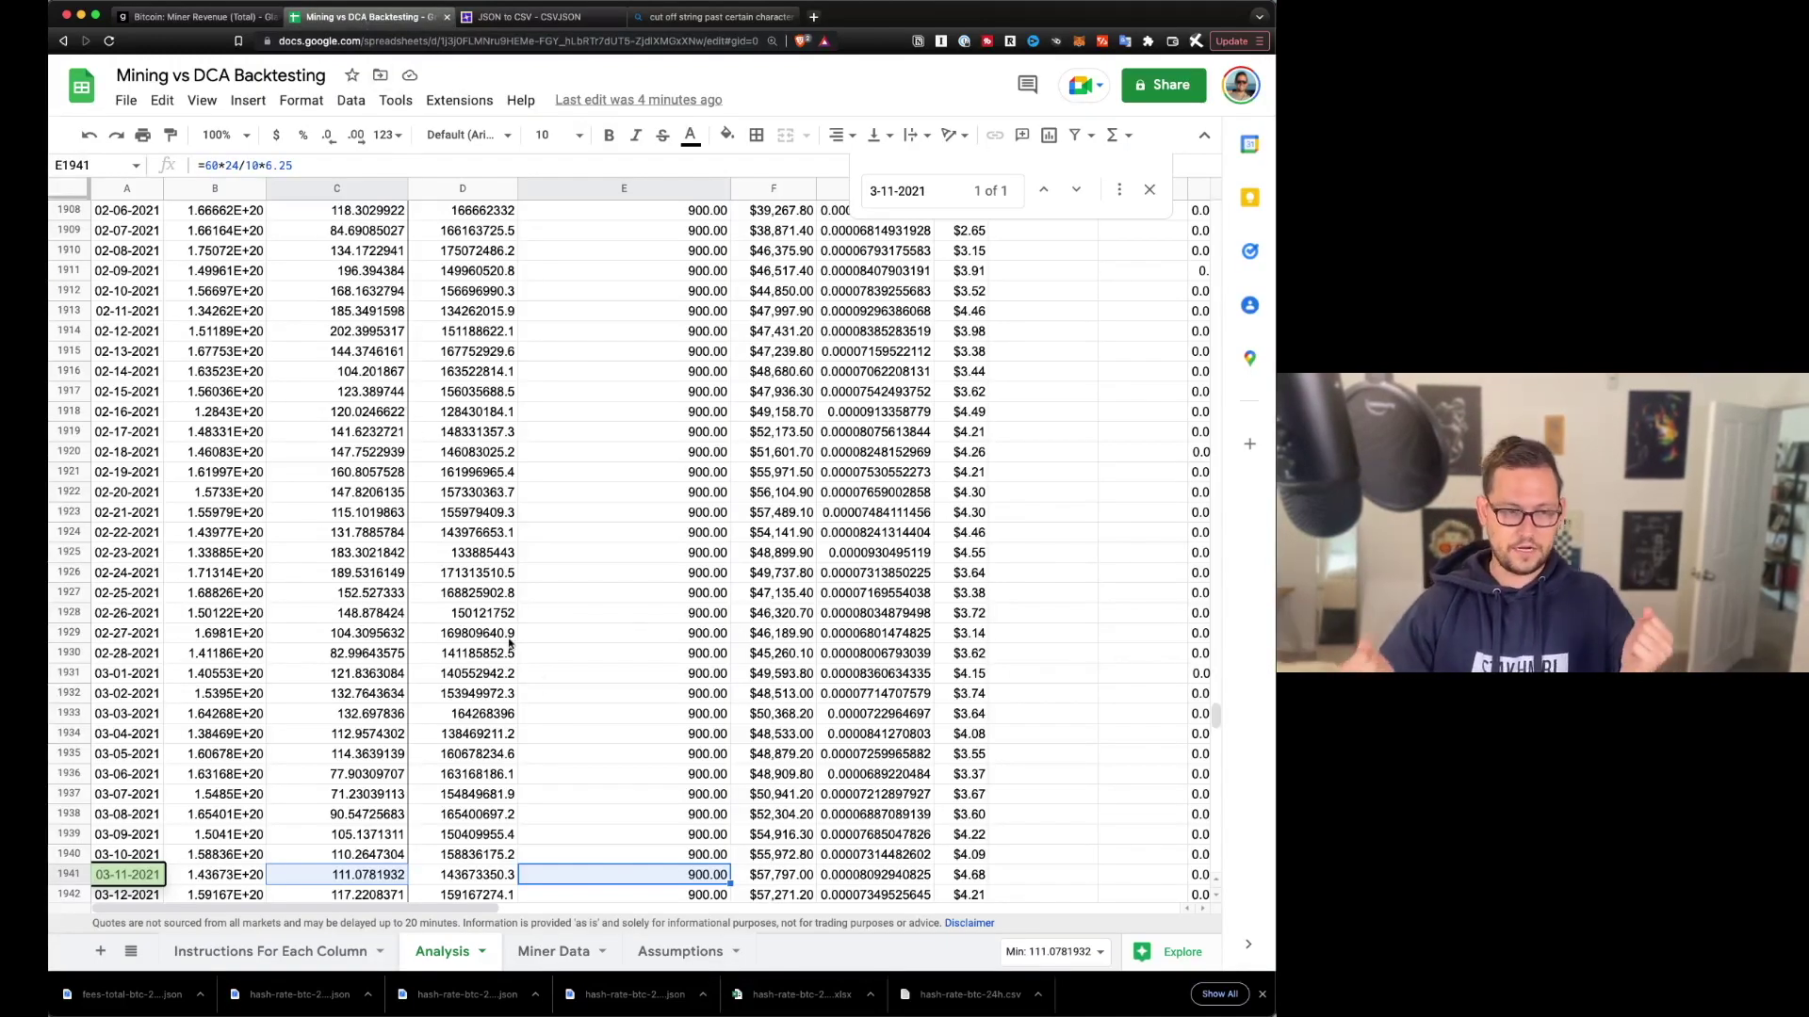
click(193, 16)
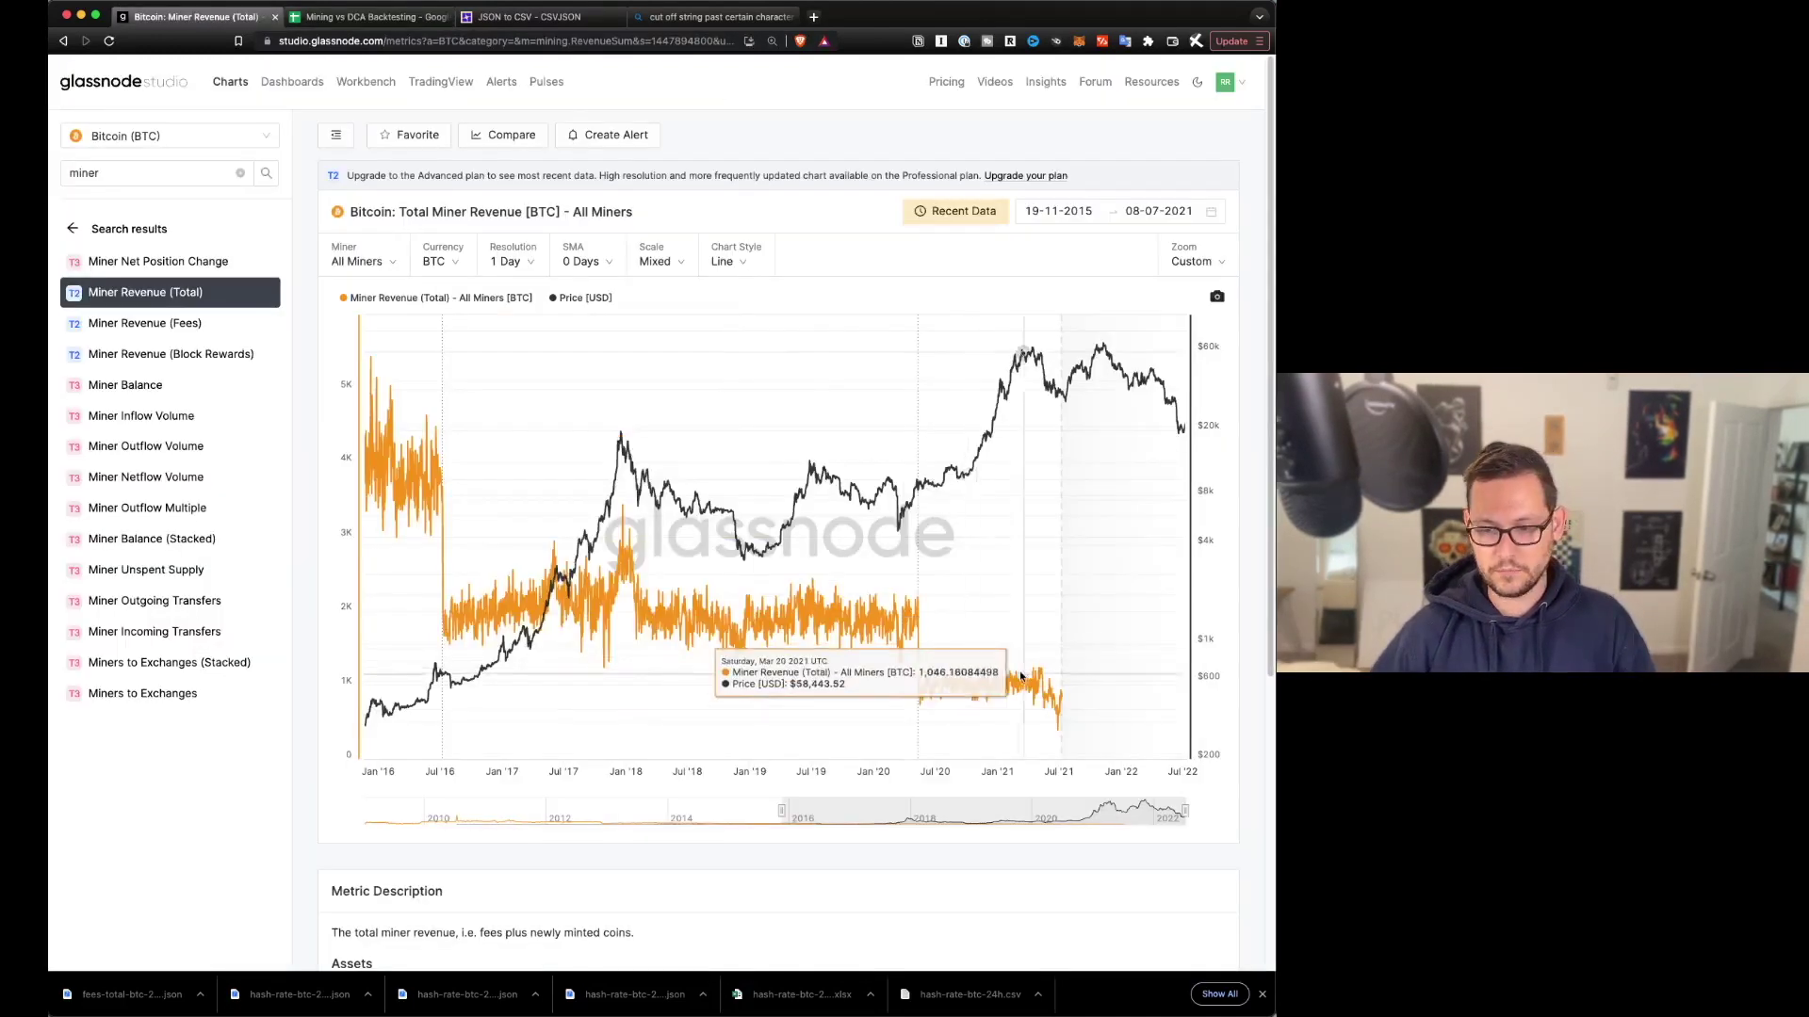
key(ctrl+Tab)
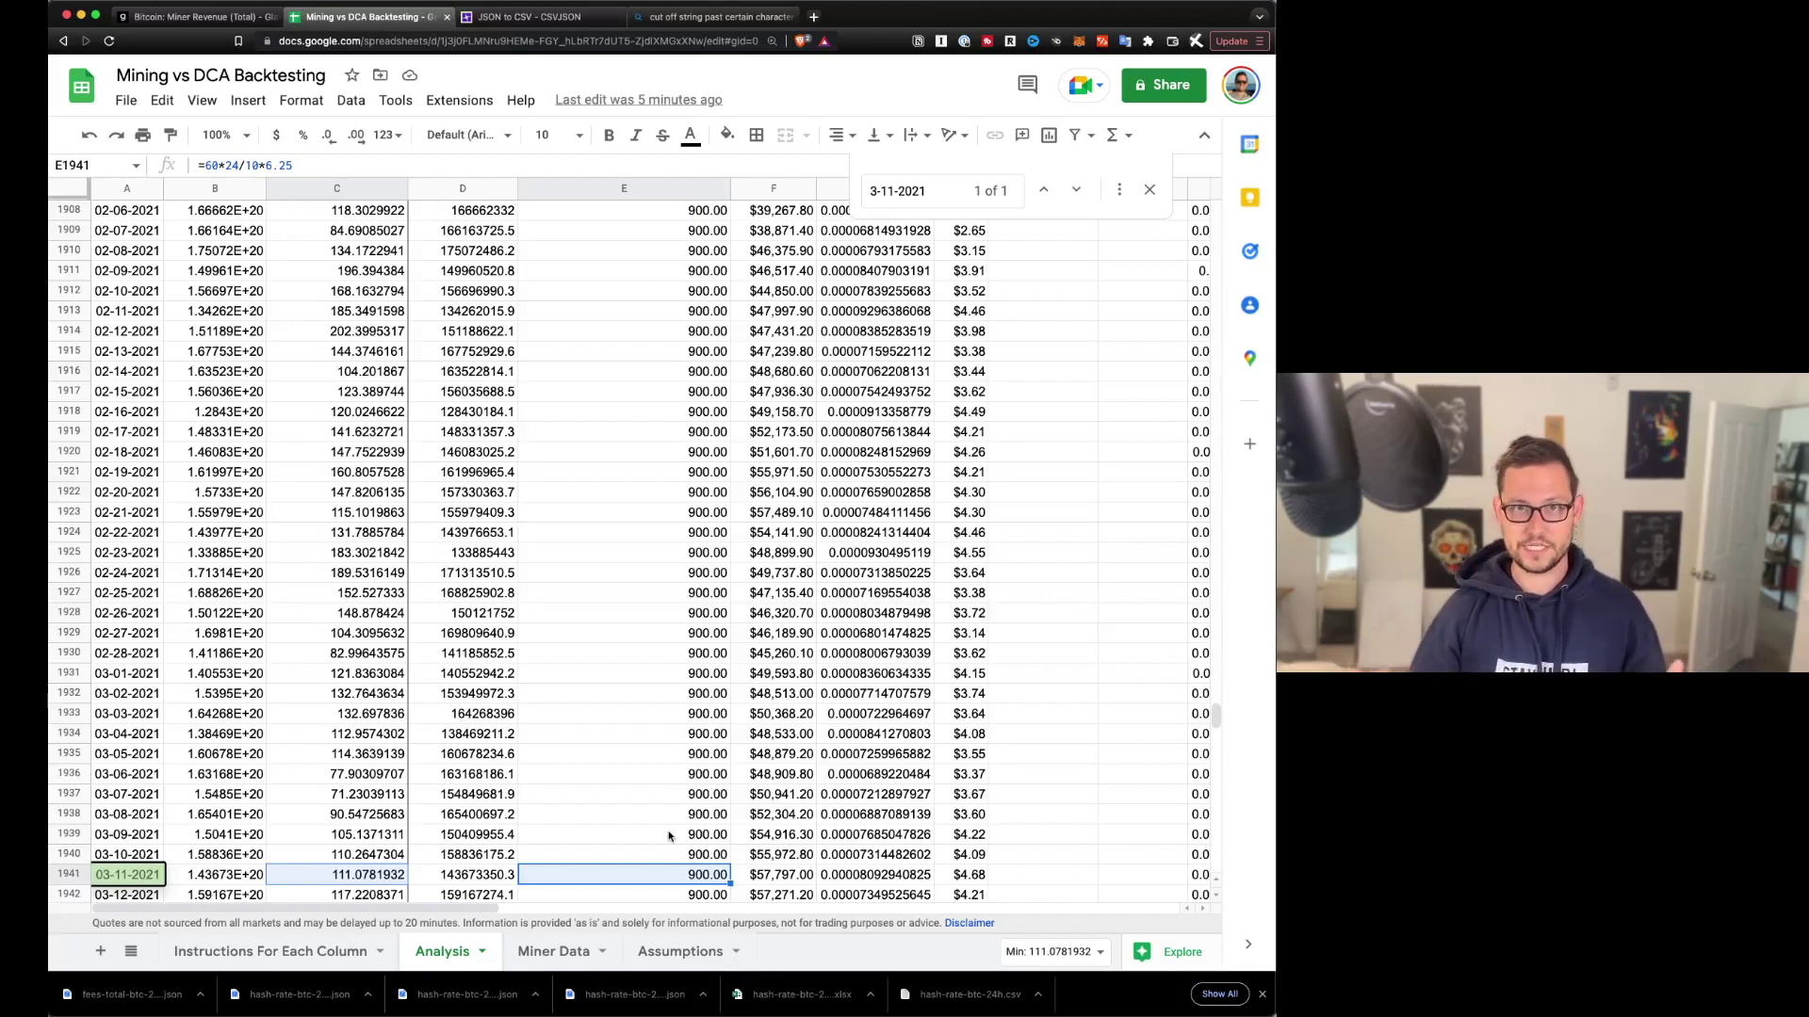
click(193, 16)
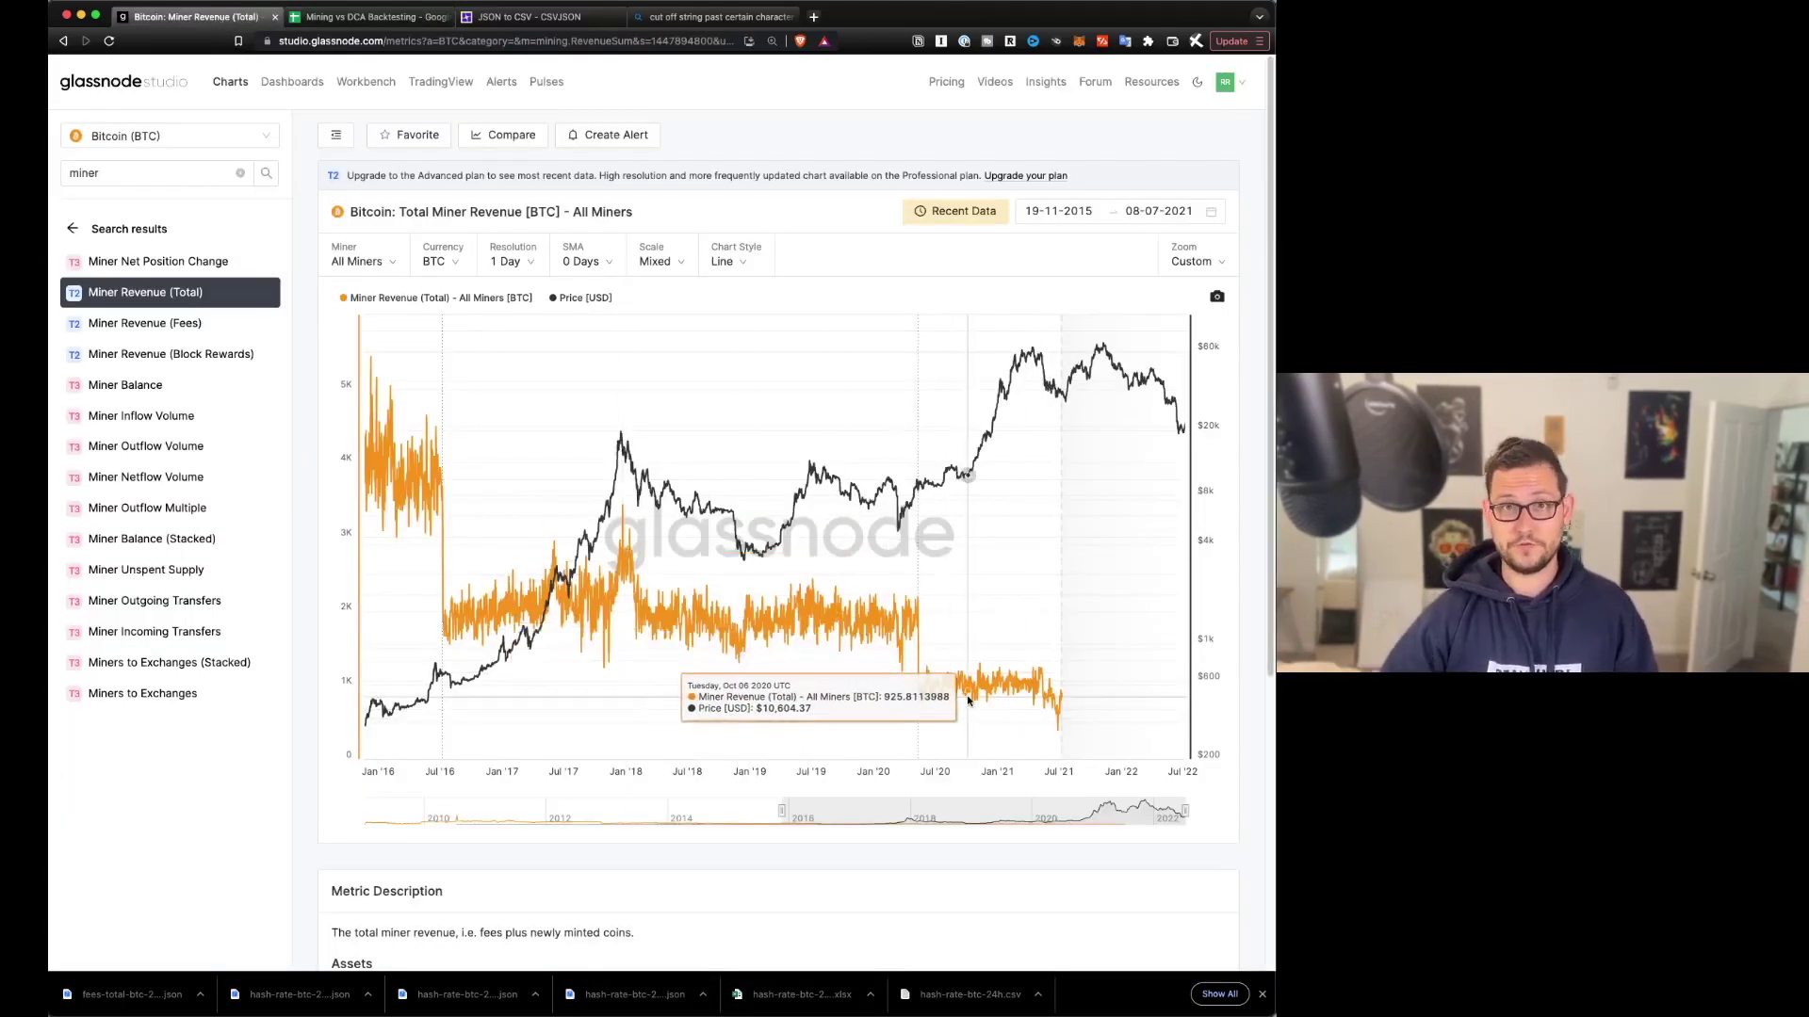
key(ctrl+Tab)
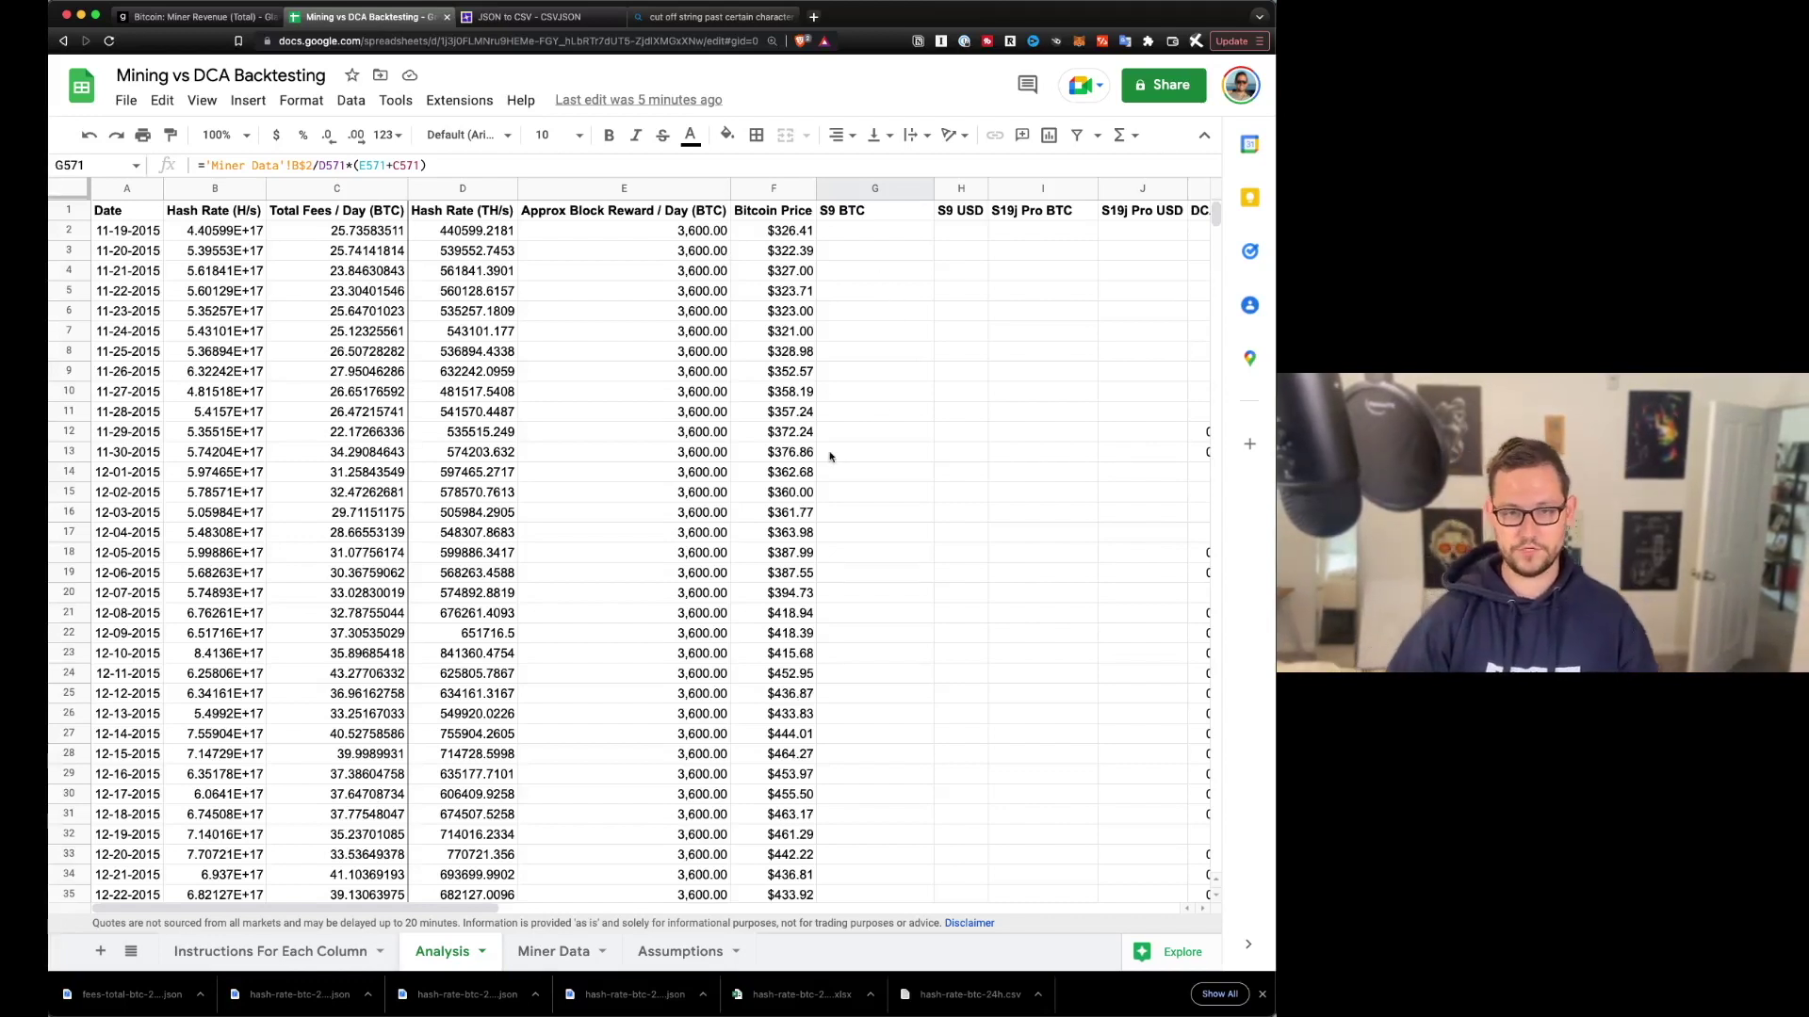
click(344, 232)
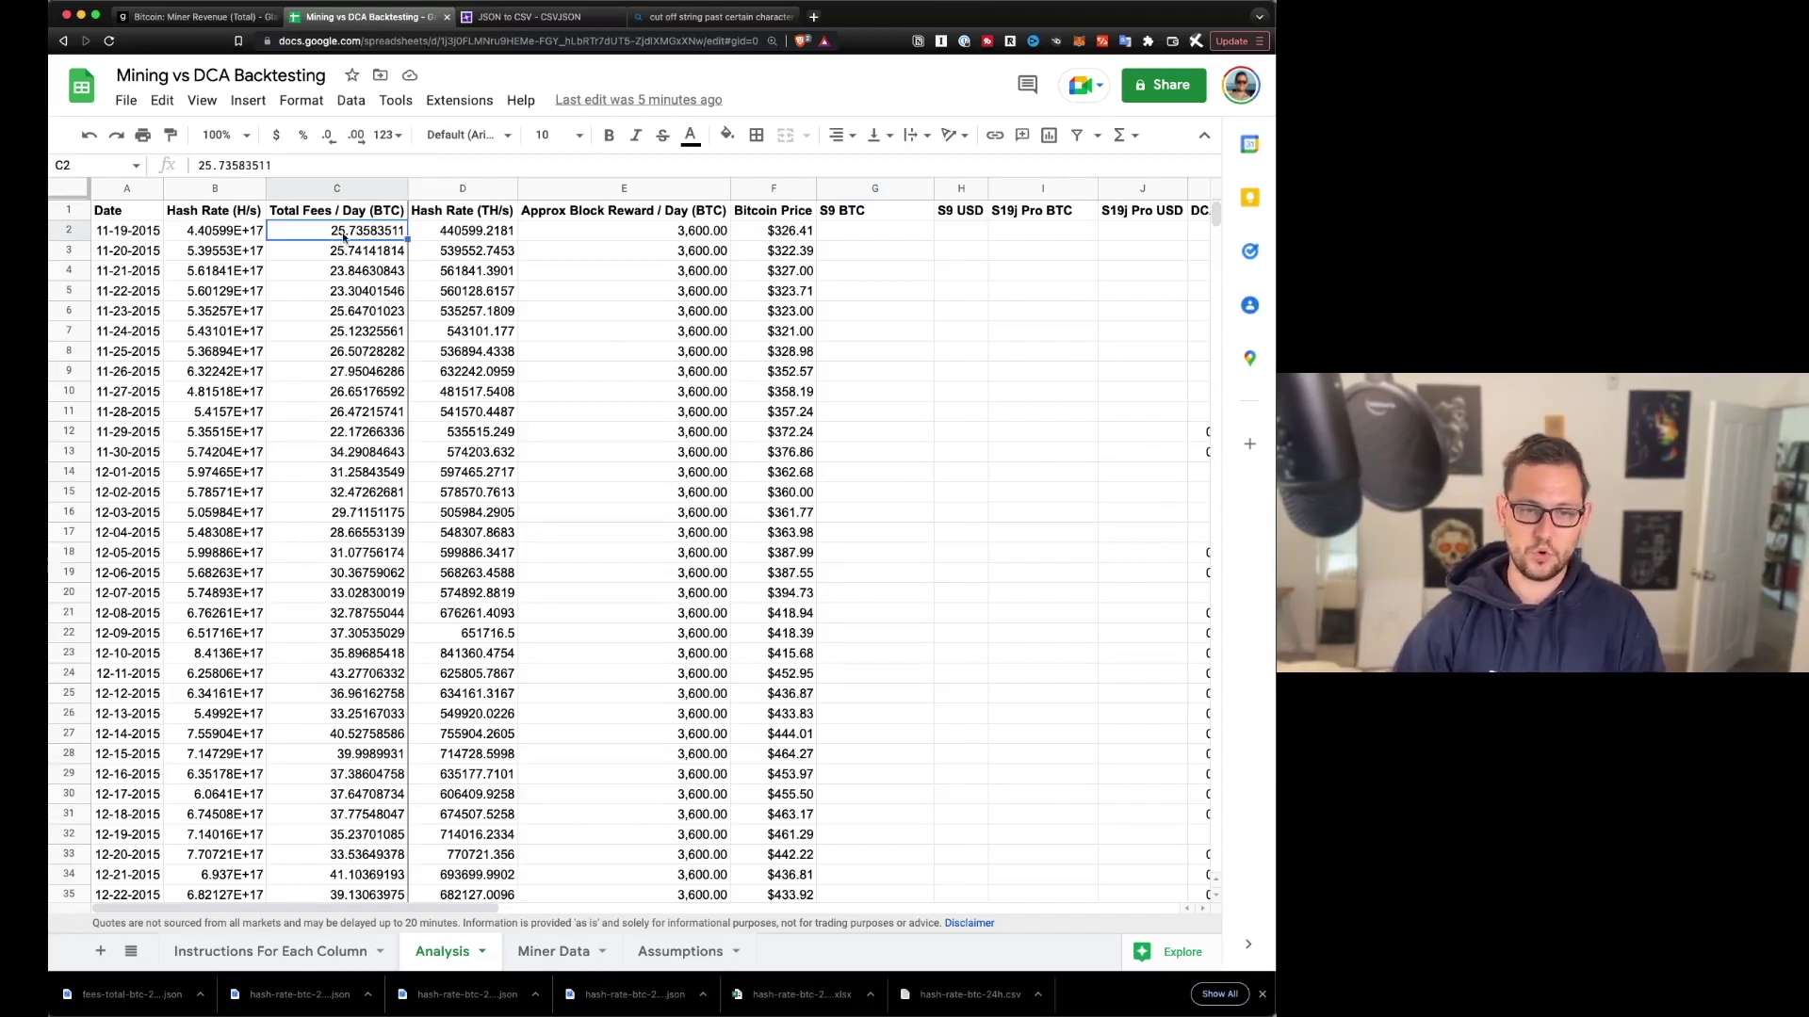
click(630, 239)
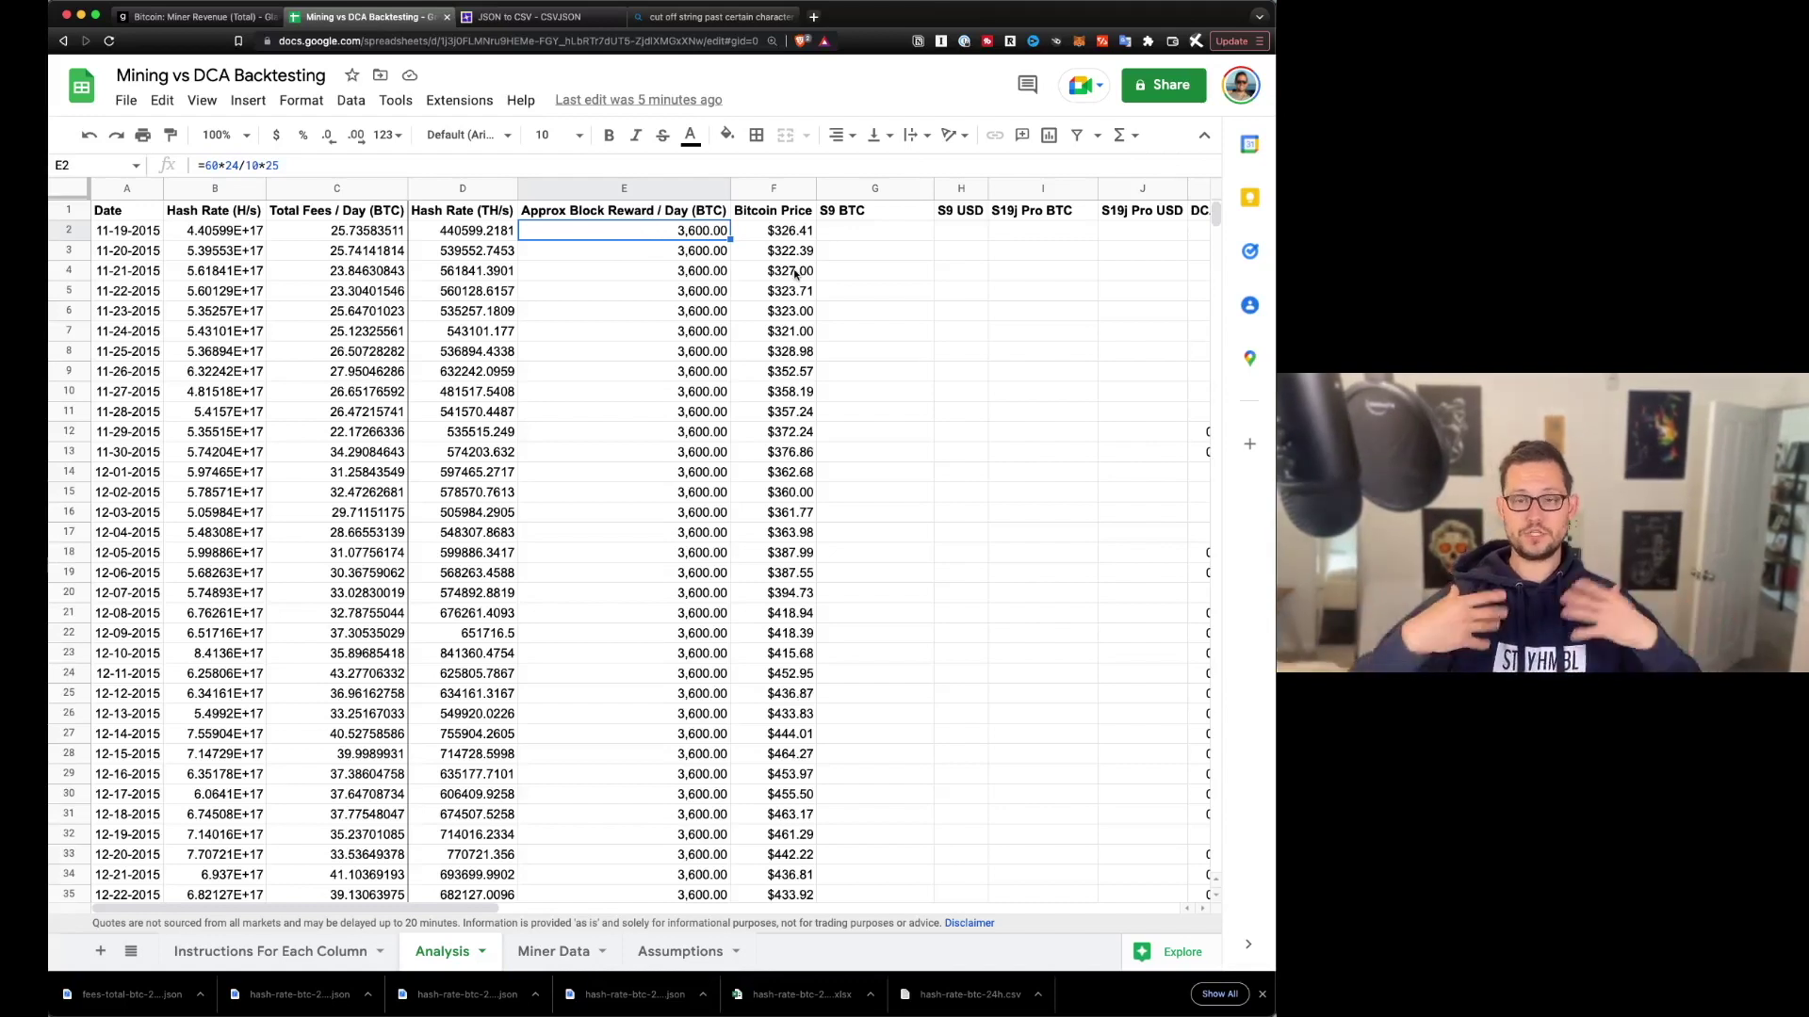
click(861, 215)
drag(987, 211, 870, 215)
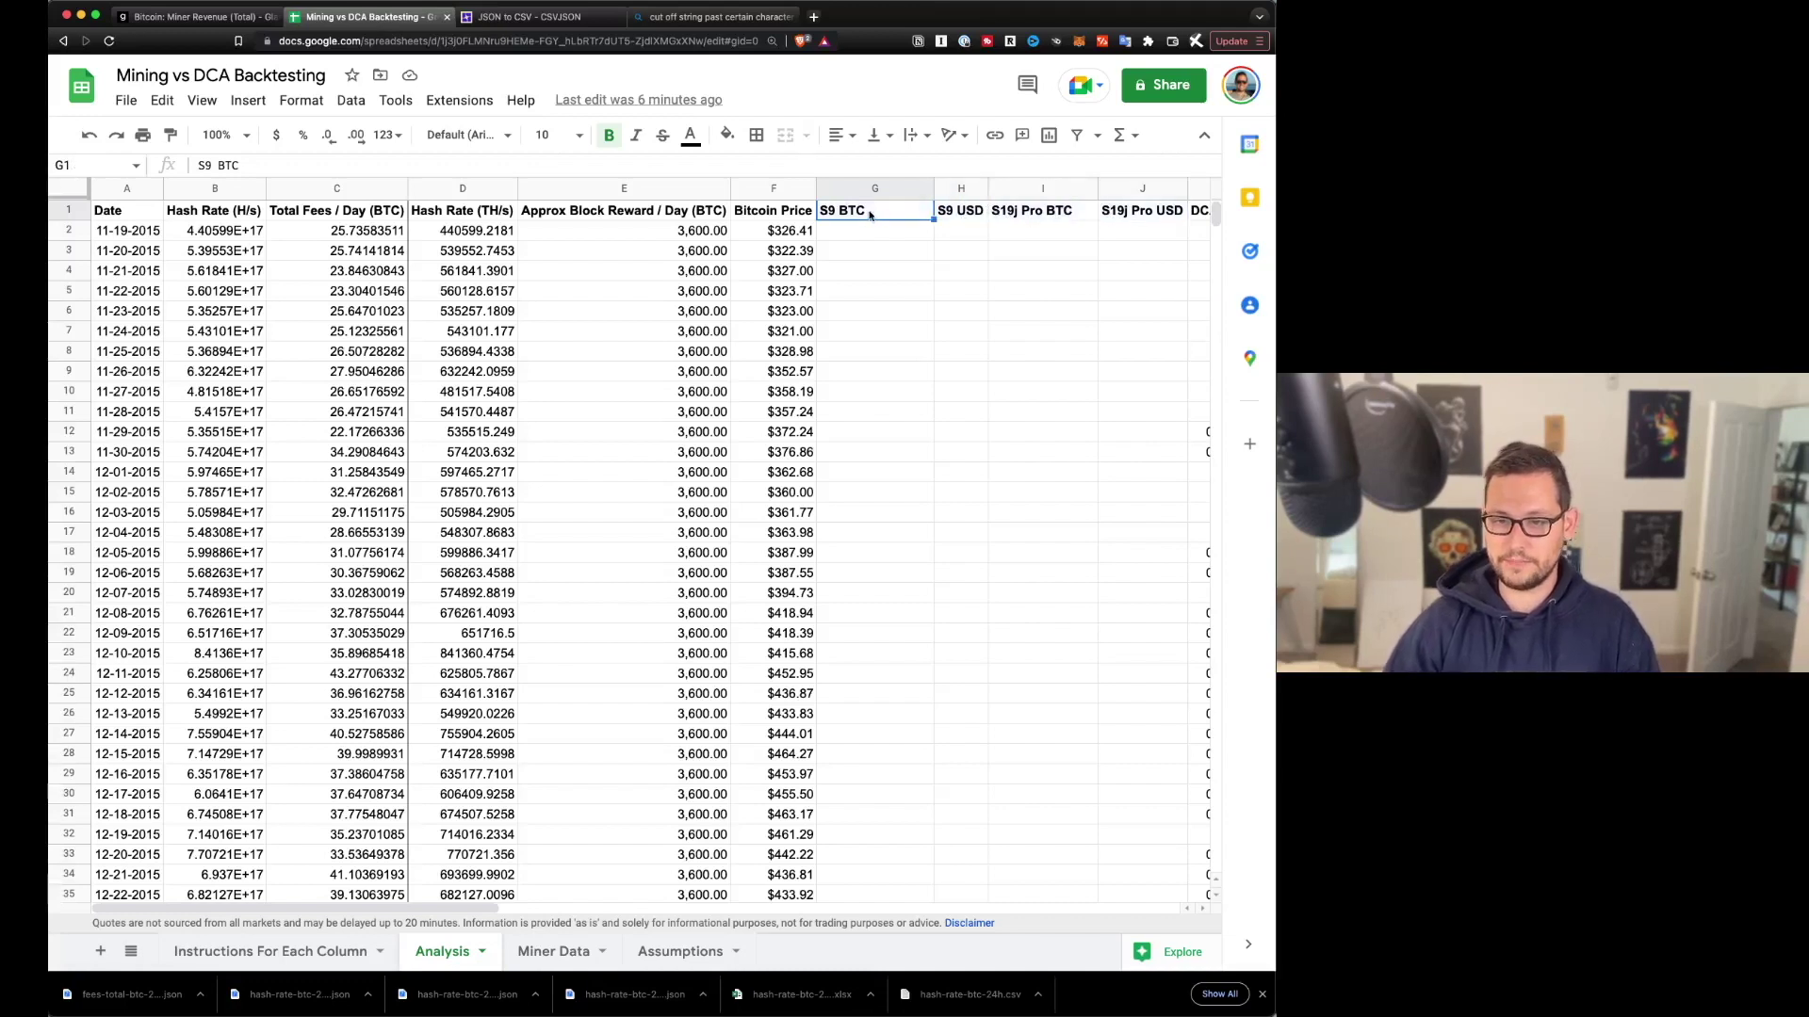
click(1041, 224)
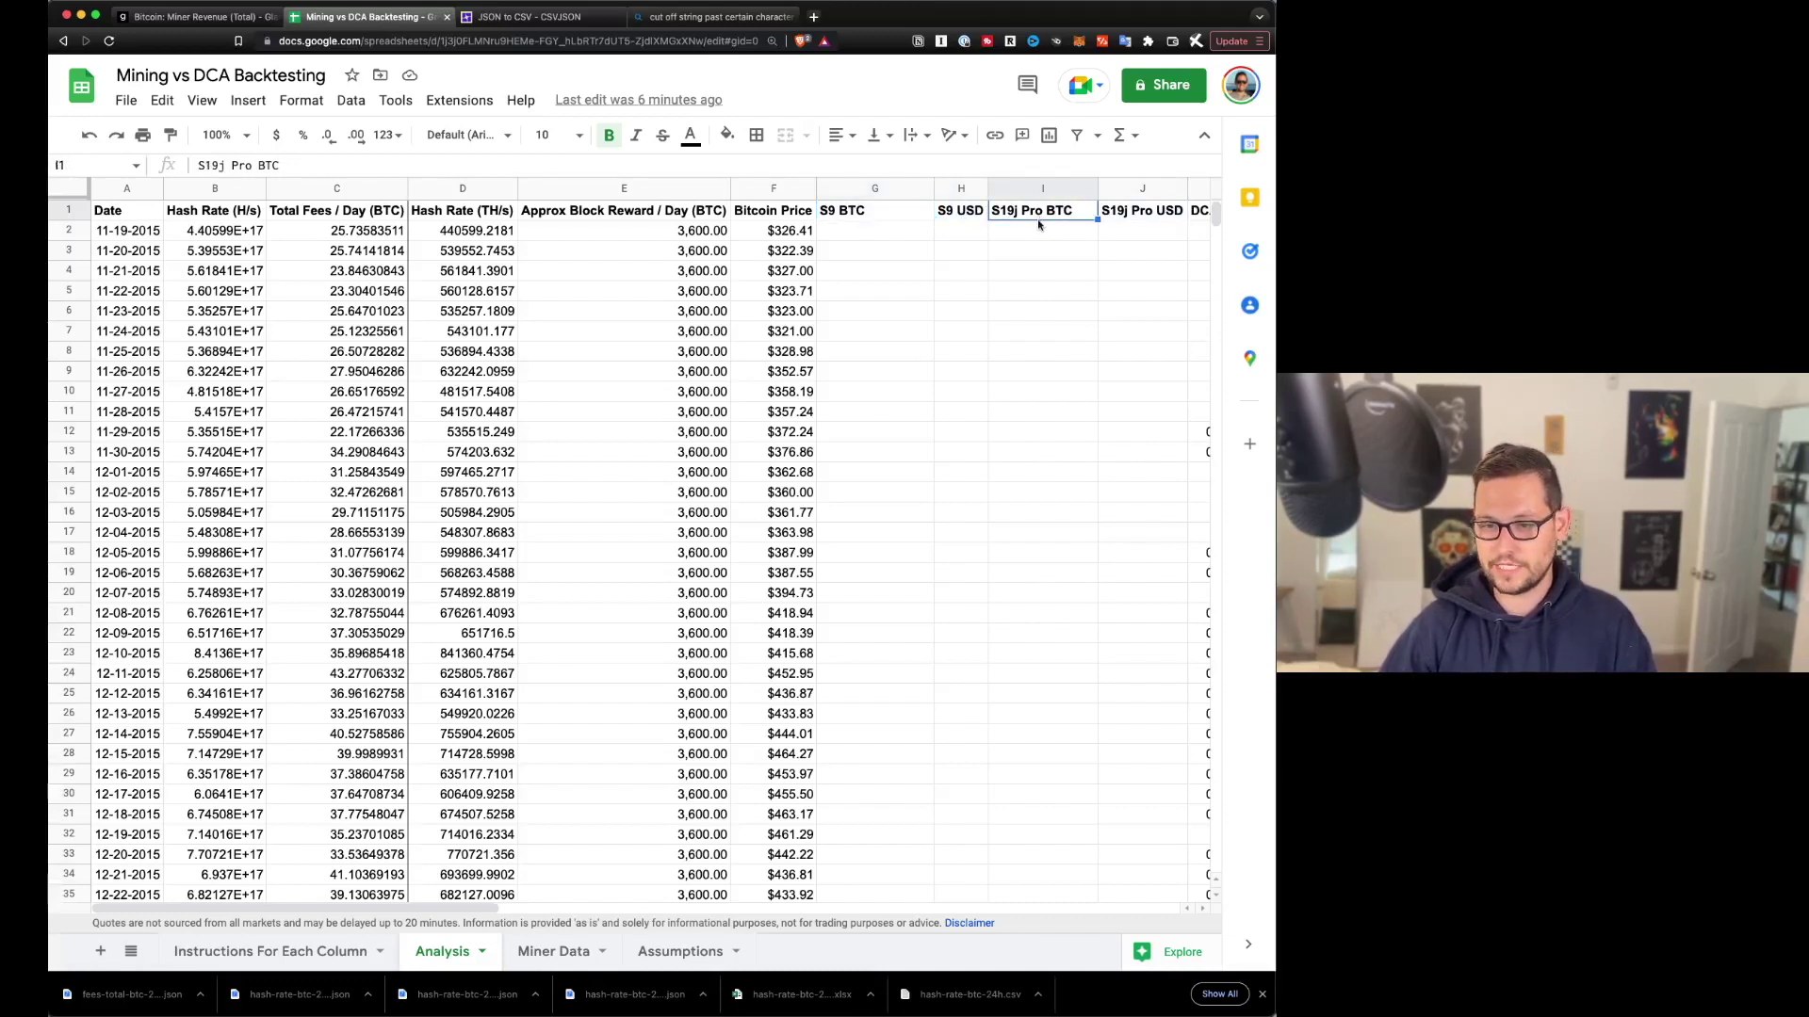
click(459, 213)
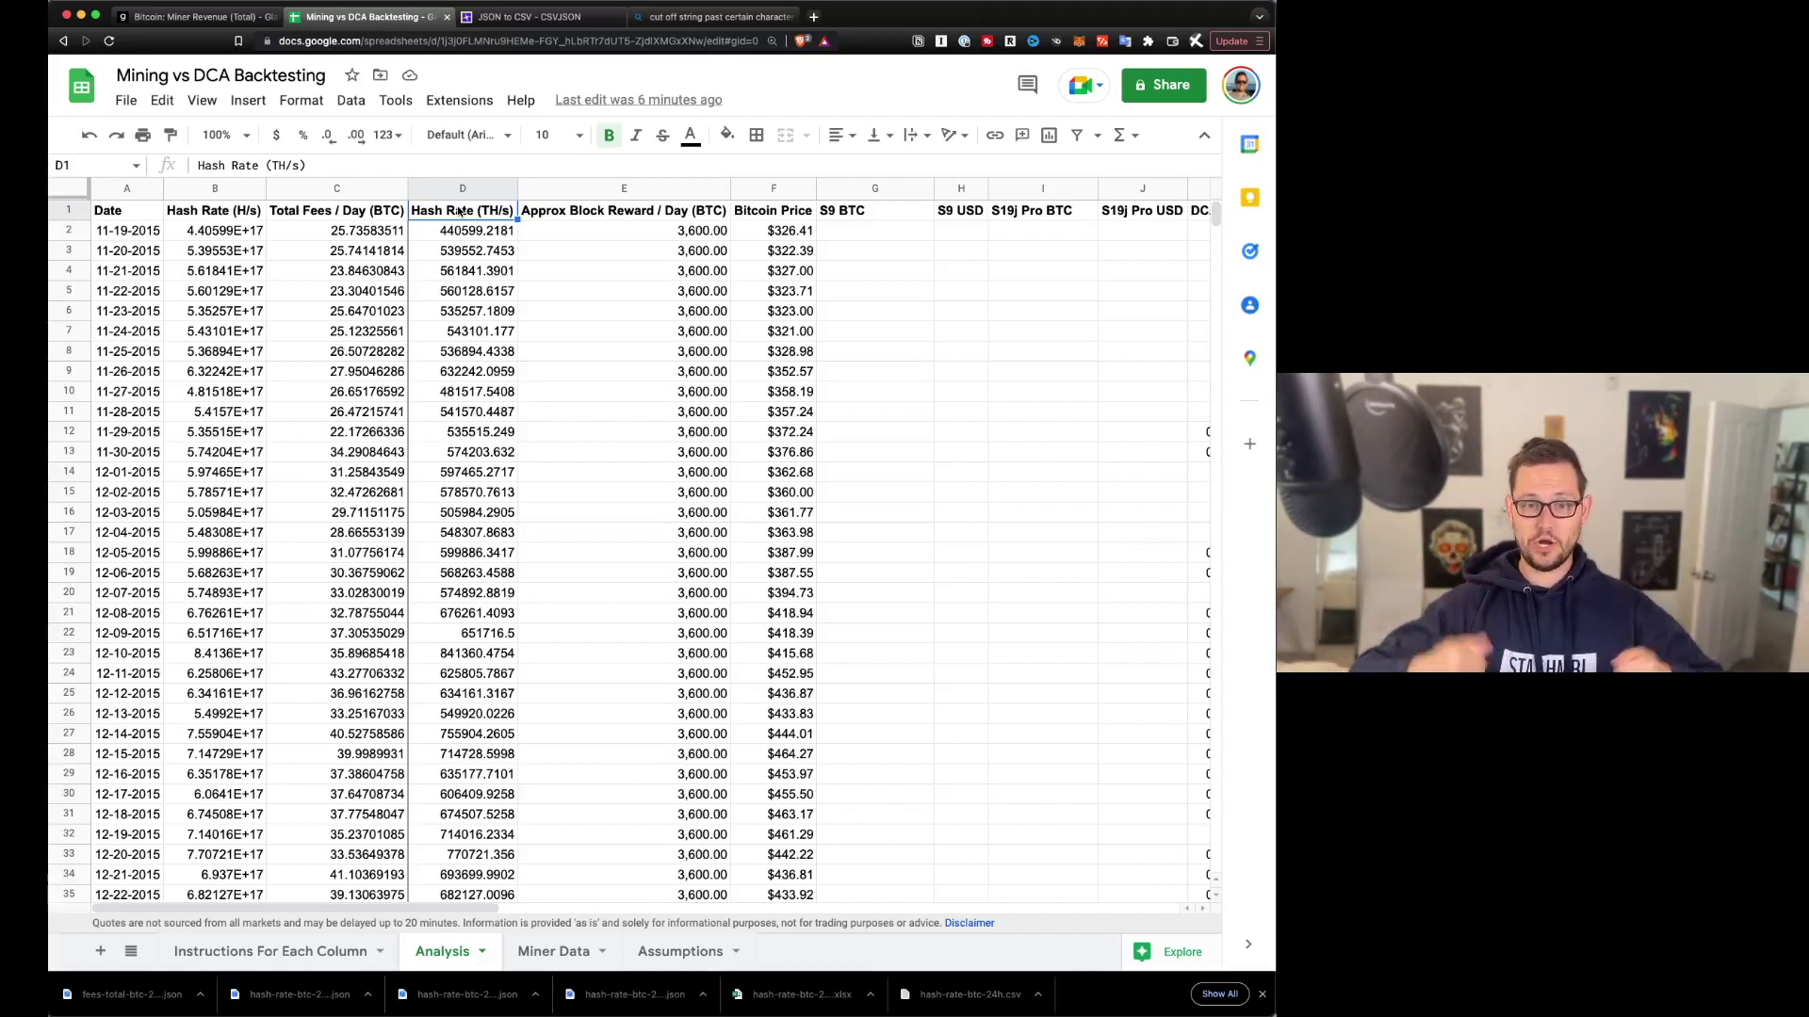
mouse_move(488, 231)
mouse_down()
mouse_move(486, 266)
mouse_move(485, 250)
mouse_up()
scroll(942, 452, down, 20)
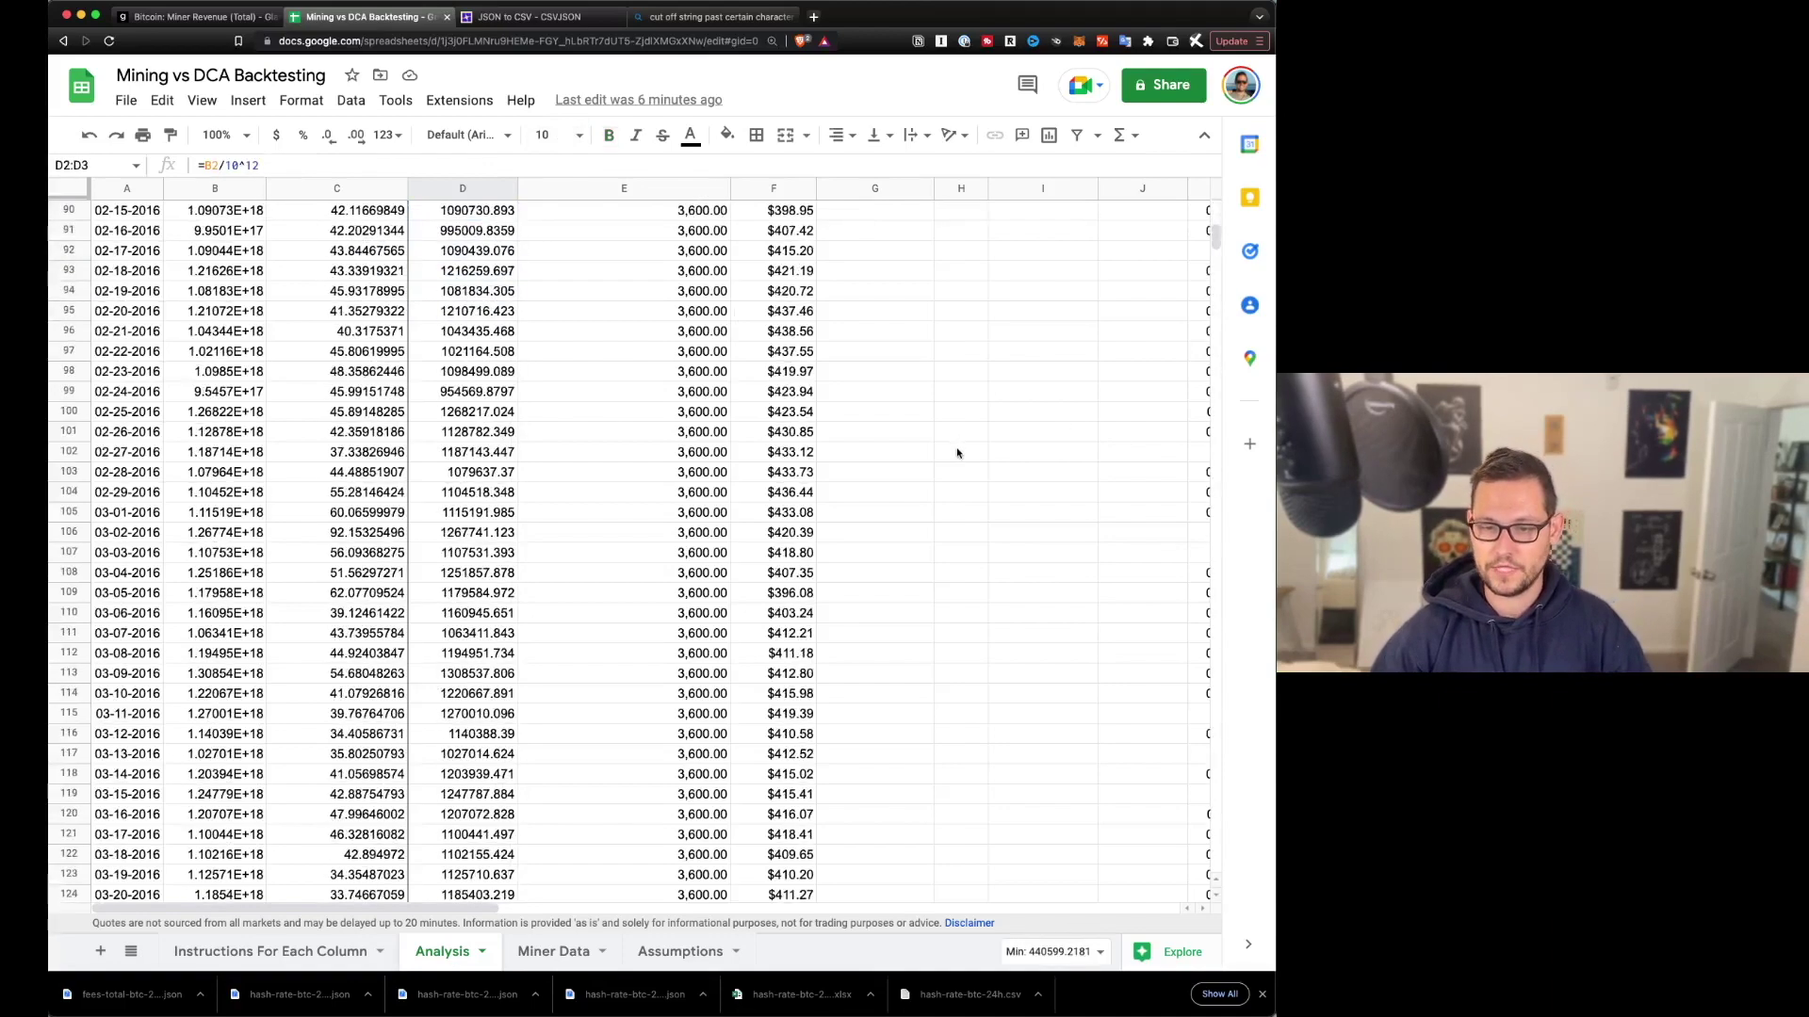
scroll(938, 457, down, 20)
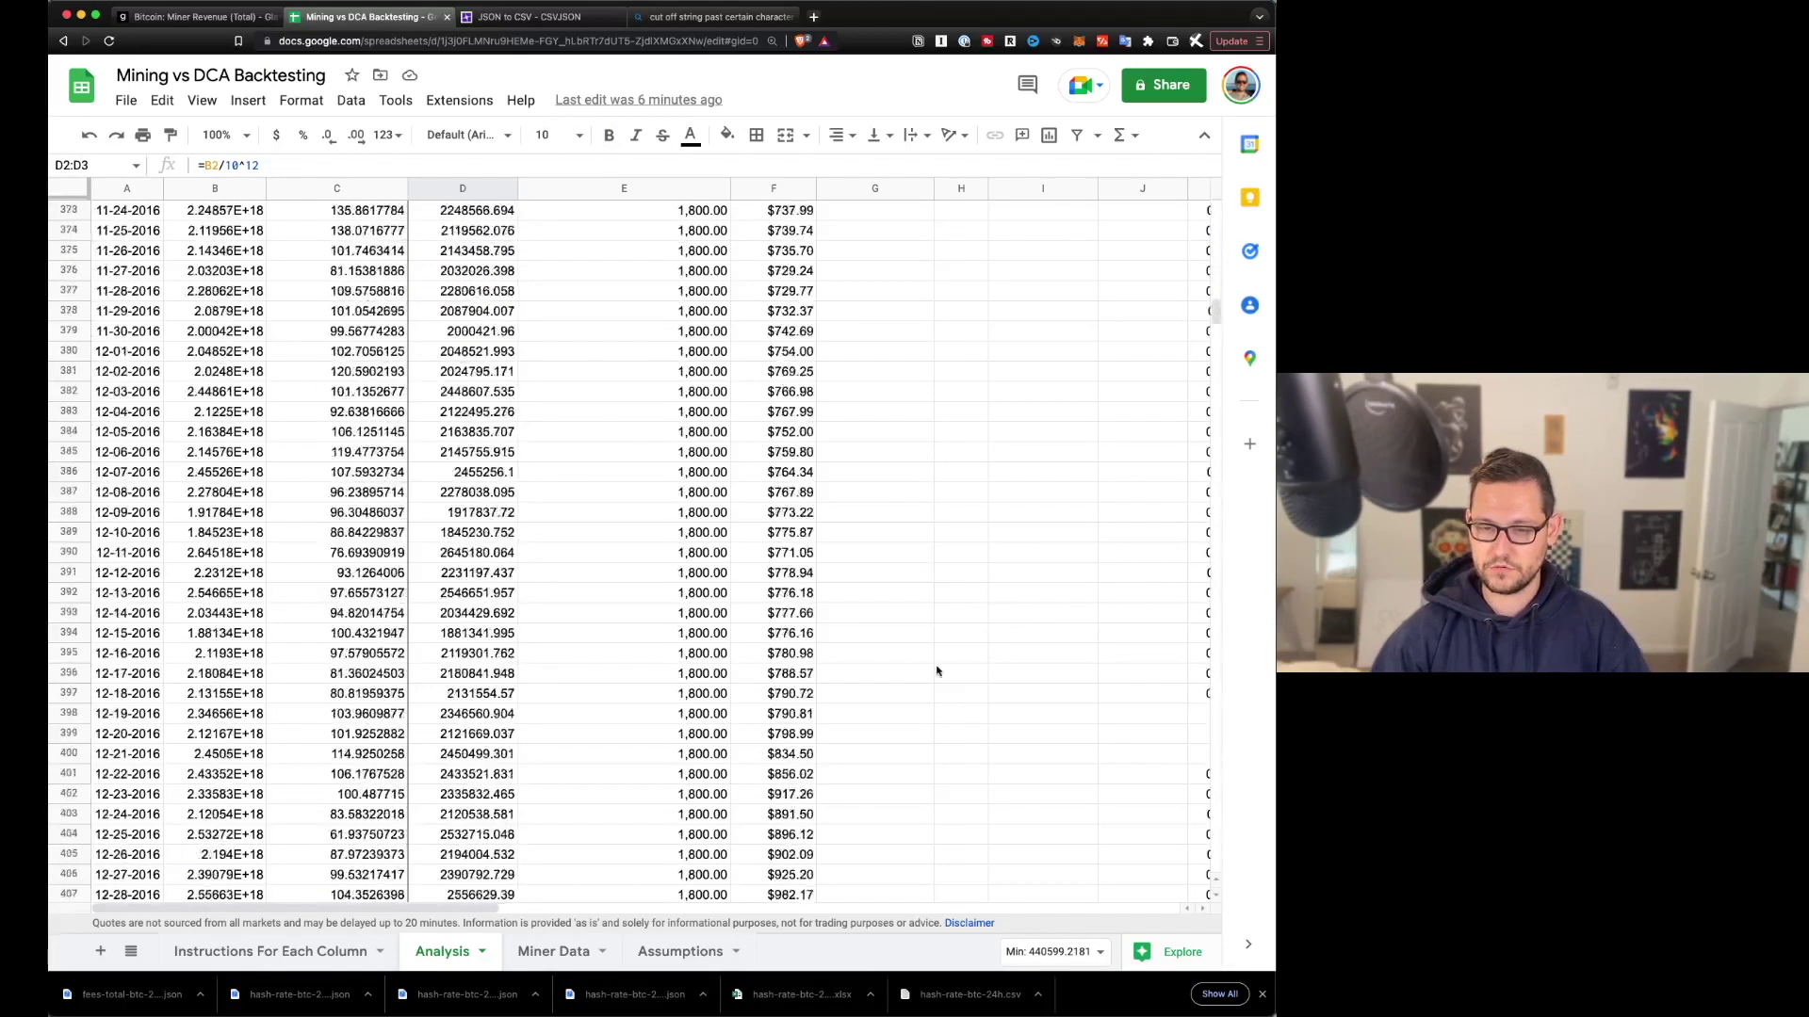
scroll(935, 570, down, 15)
click(886, 291)
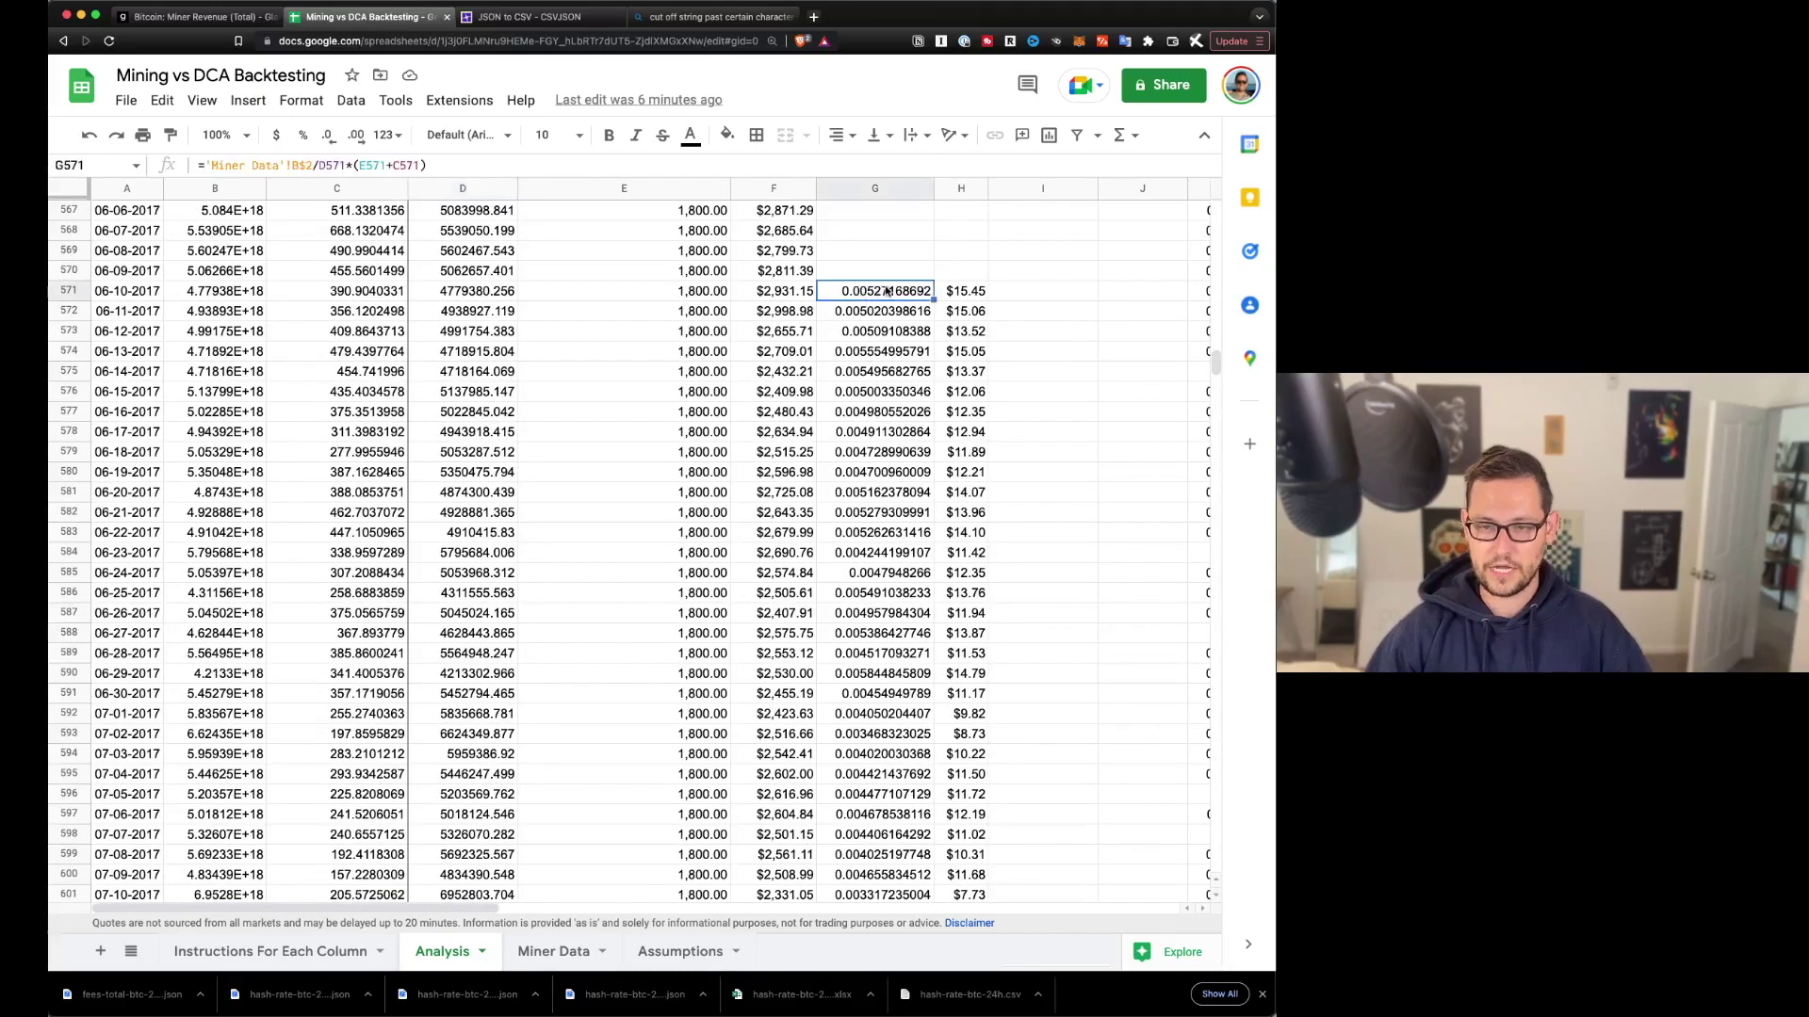
drag(160, 293, 971, 292)
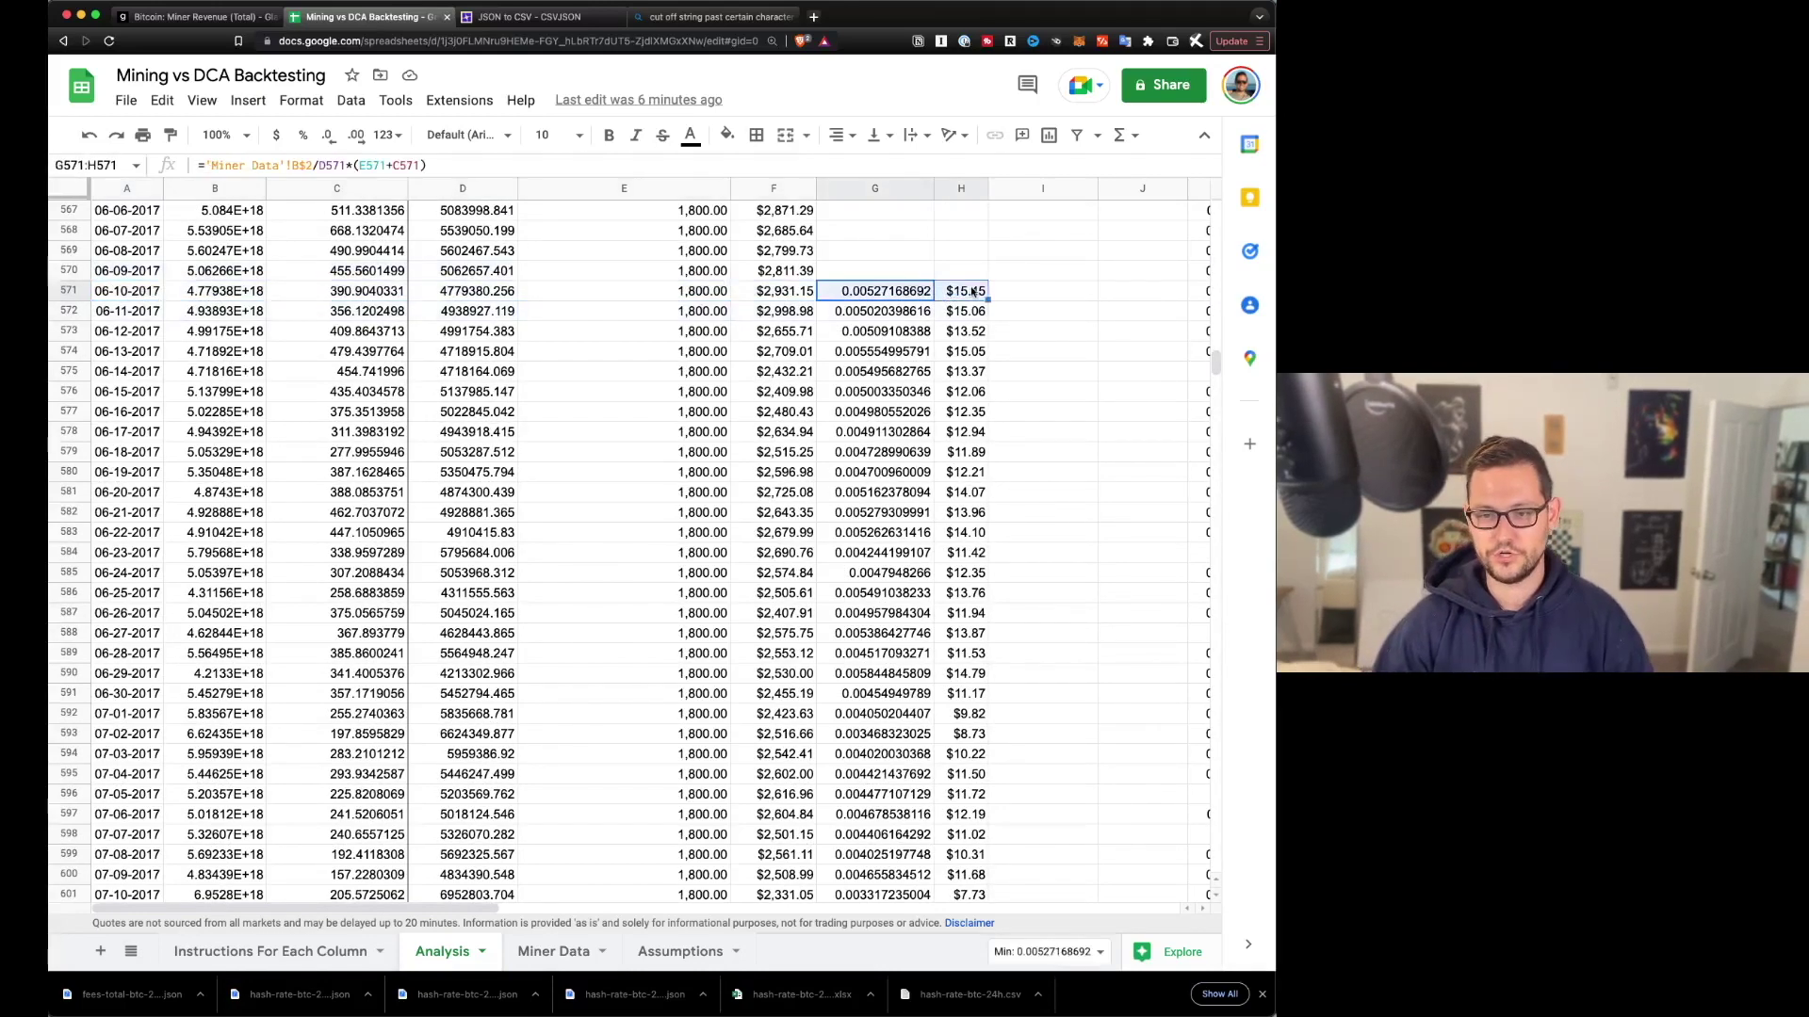
scroll(984, 358, up, 7)
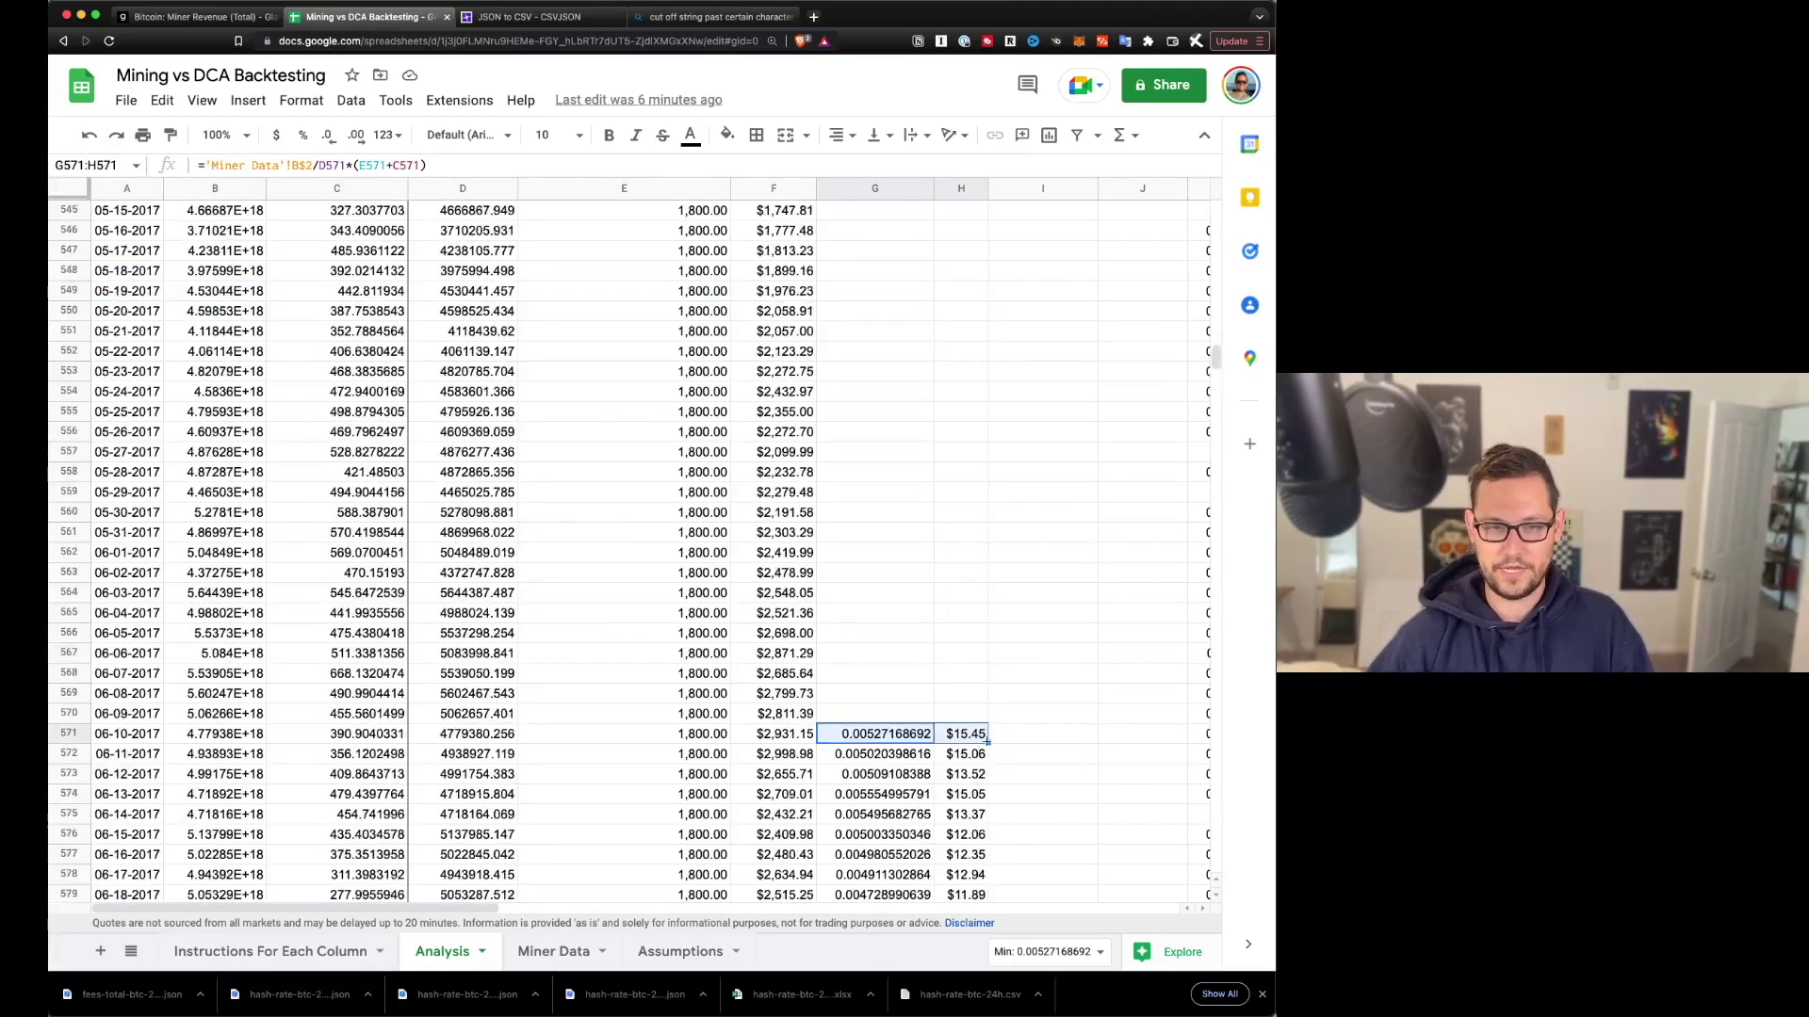
scroll(951, 598, up, 20)
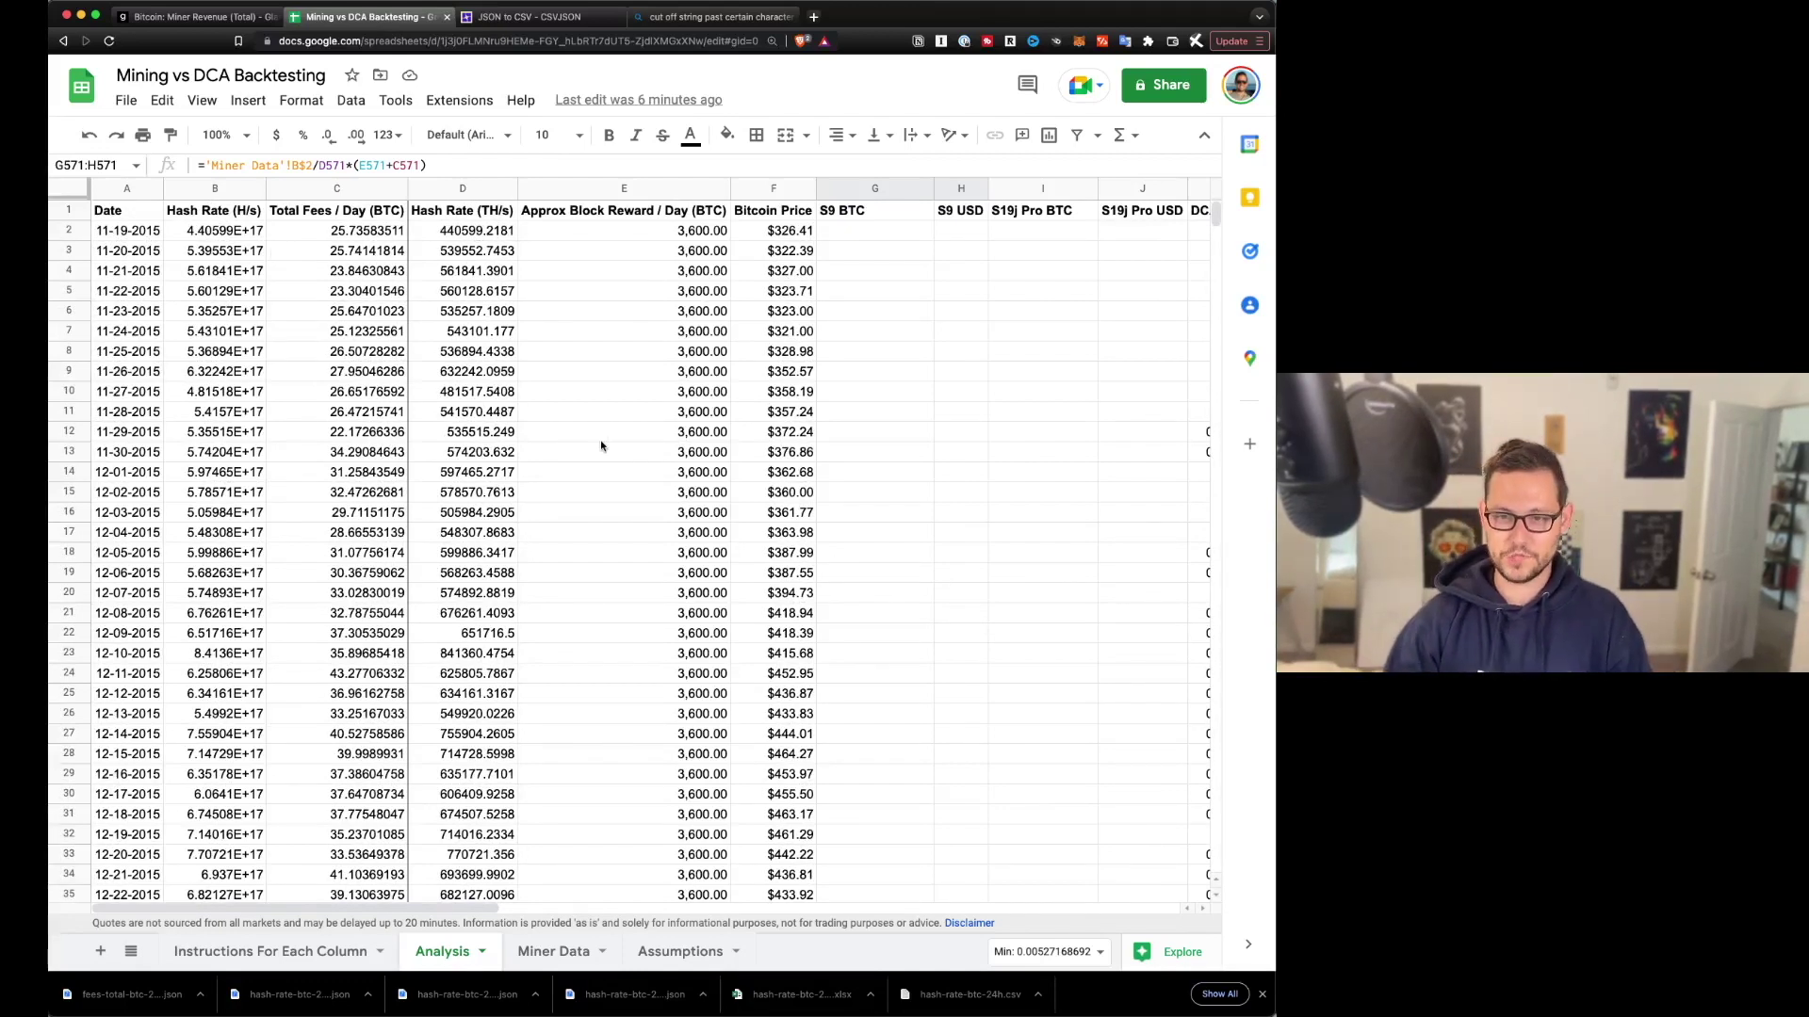
scroll(889, 614, down, 20)
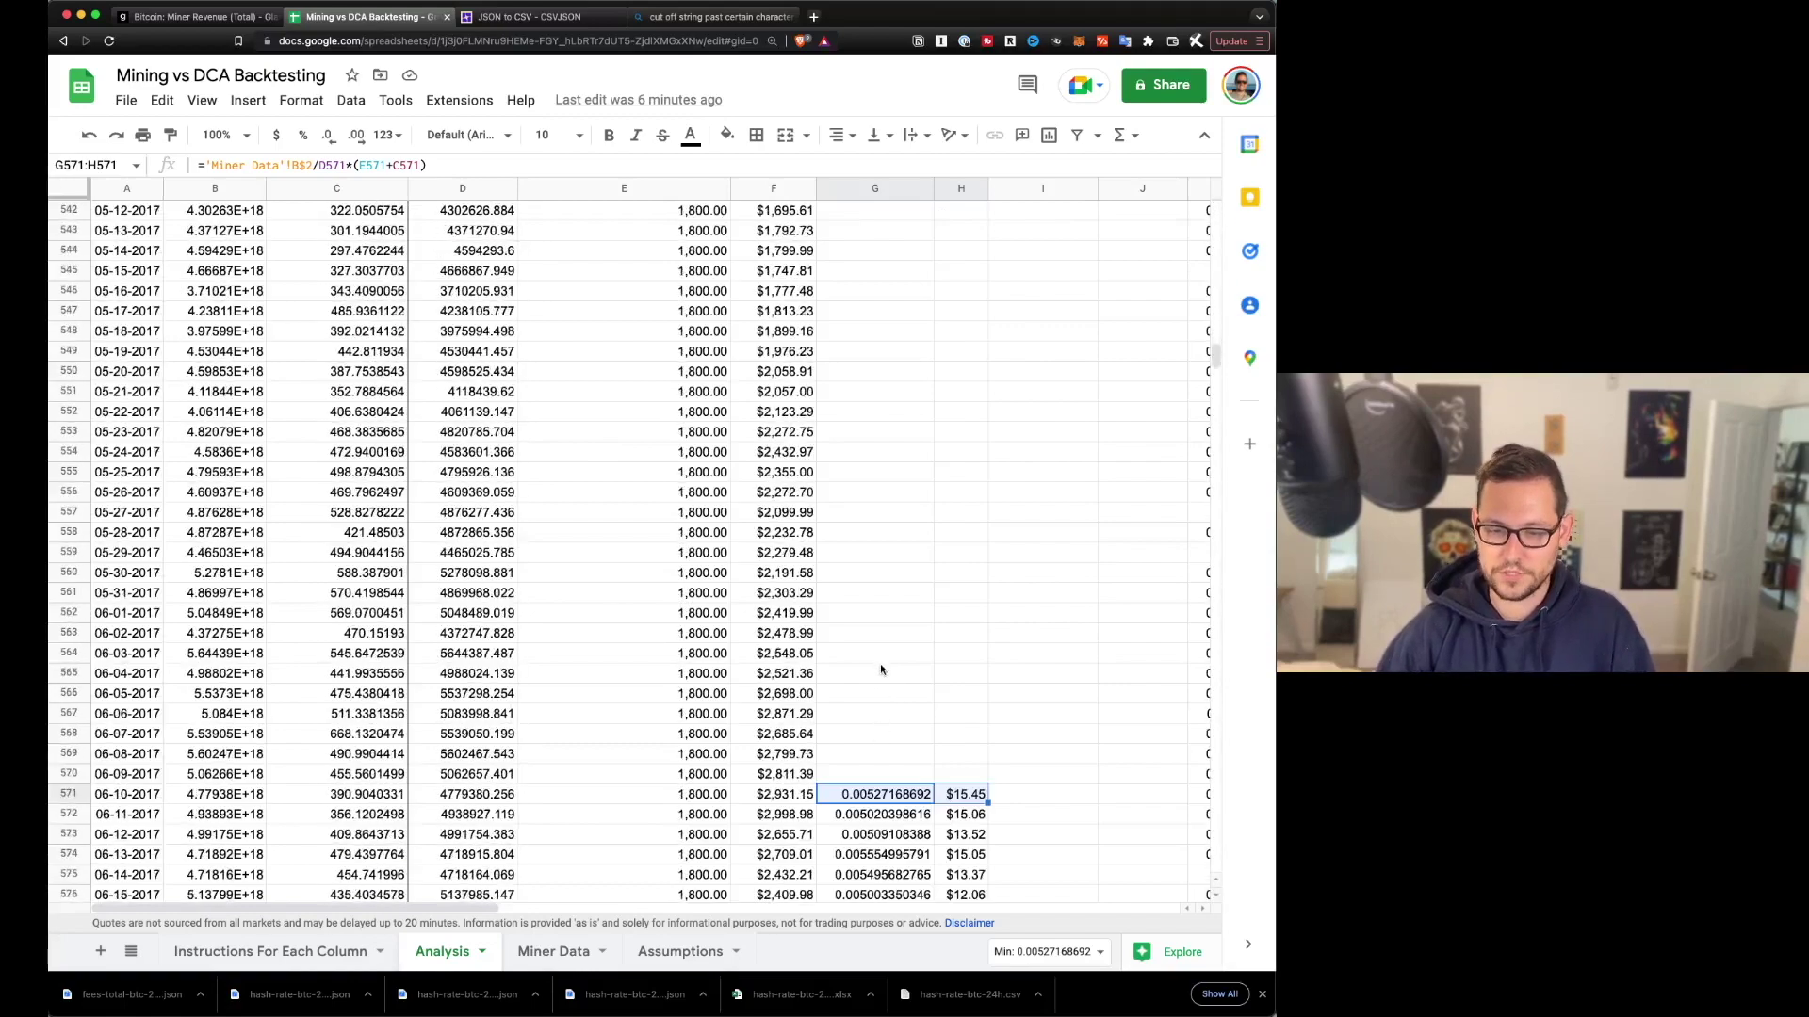
scroll(960, 767, down, 6)
click(877, 411)
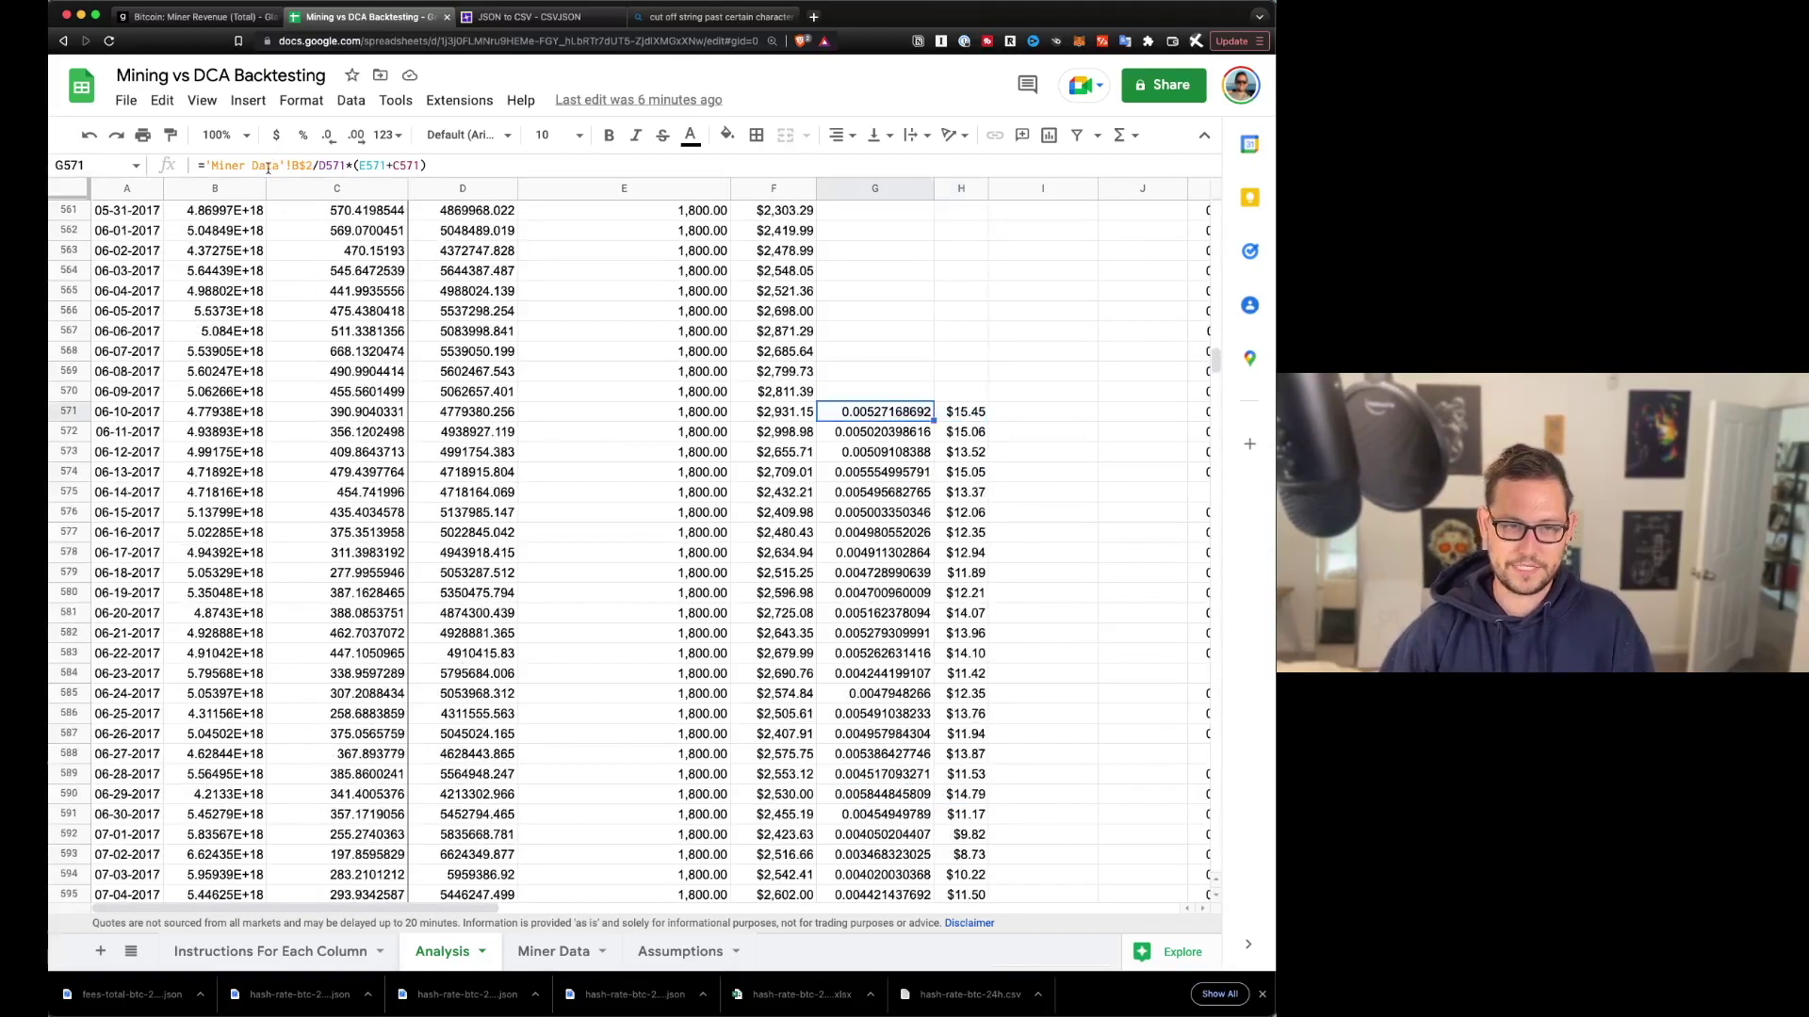
click(566, 954)
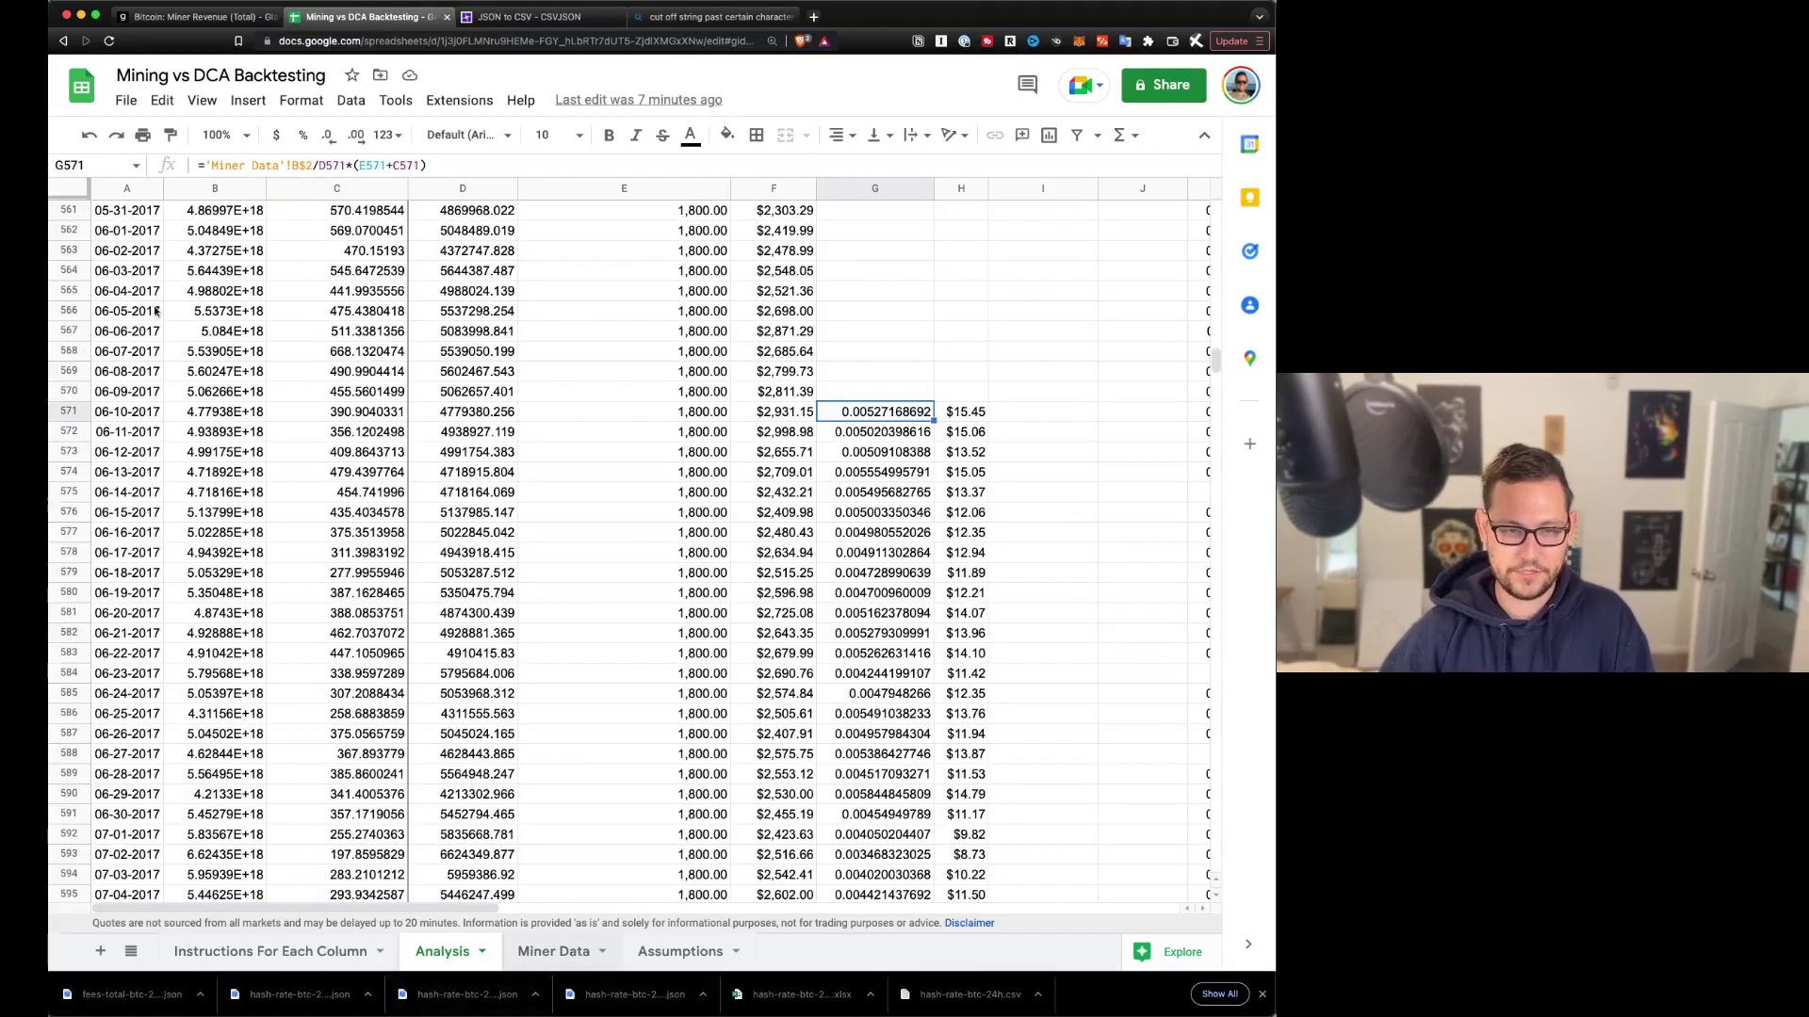
click(283, 233)
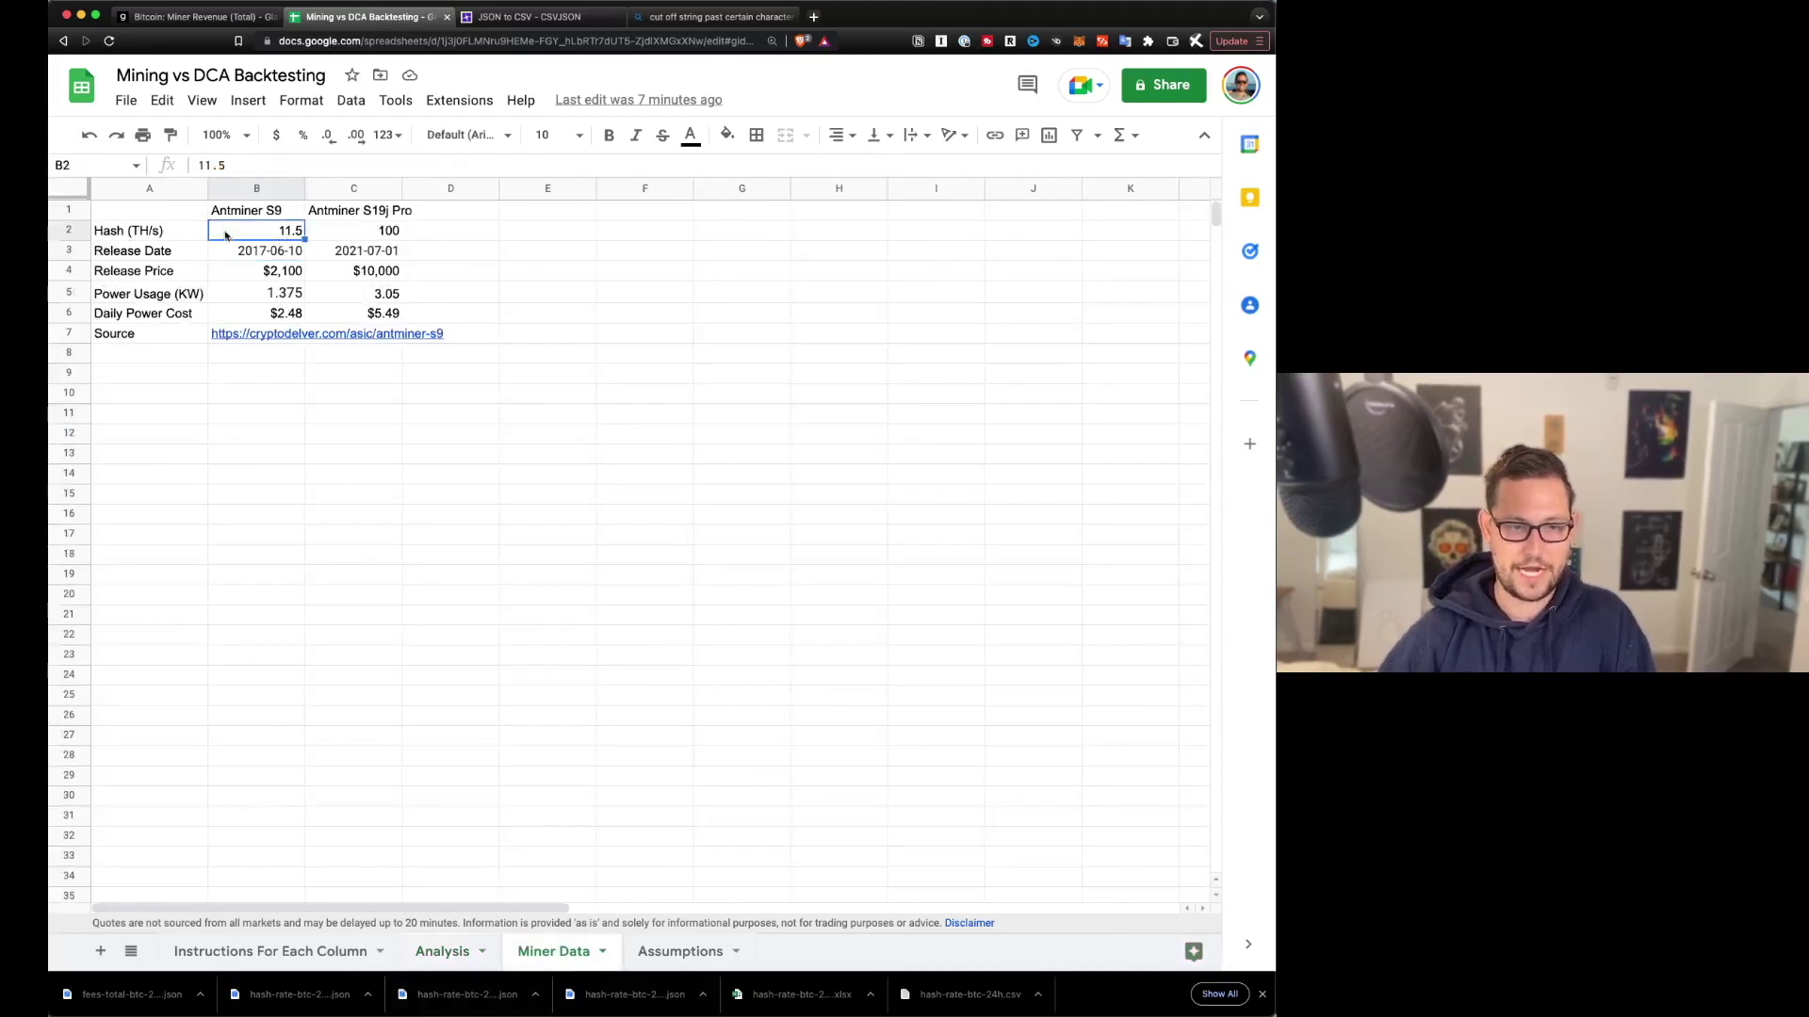
click(253, 214)
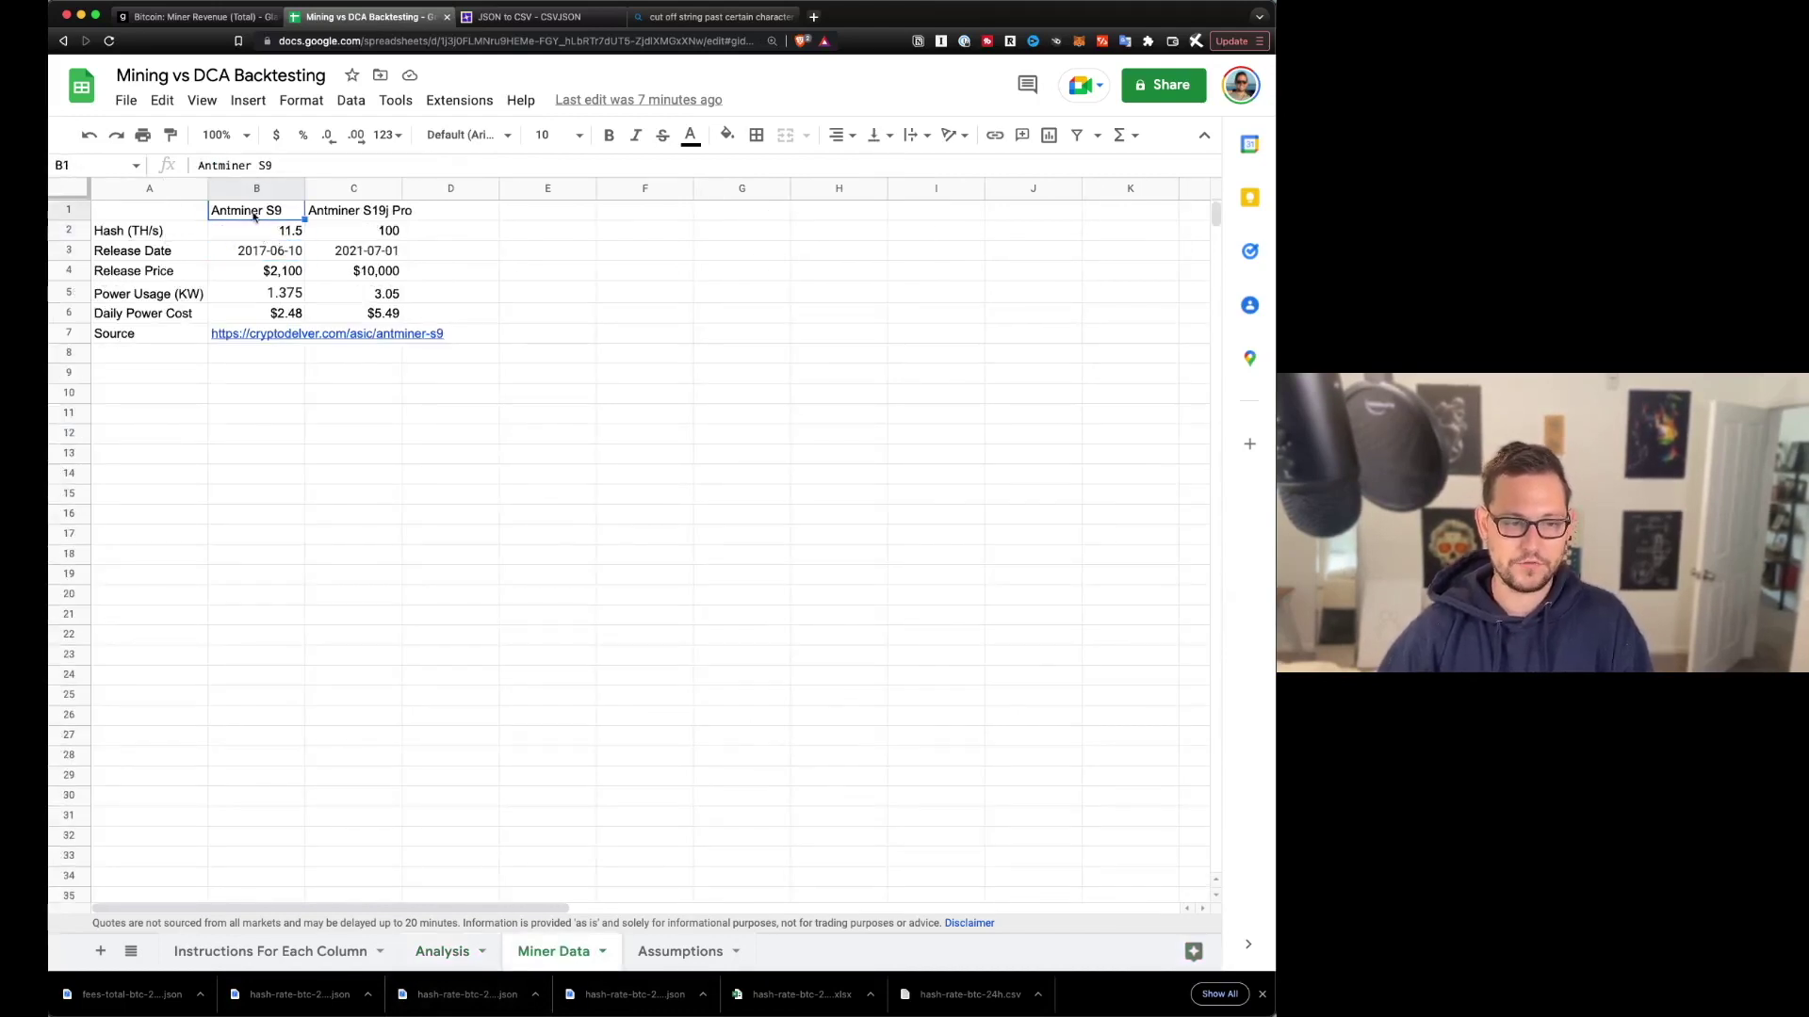
click(442, 951)
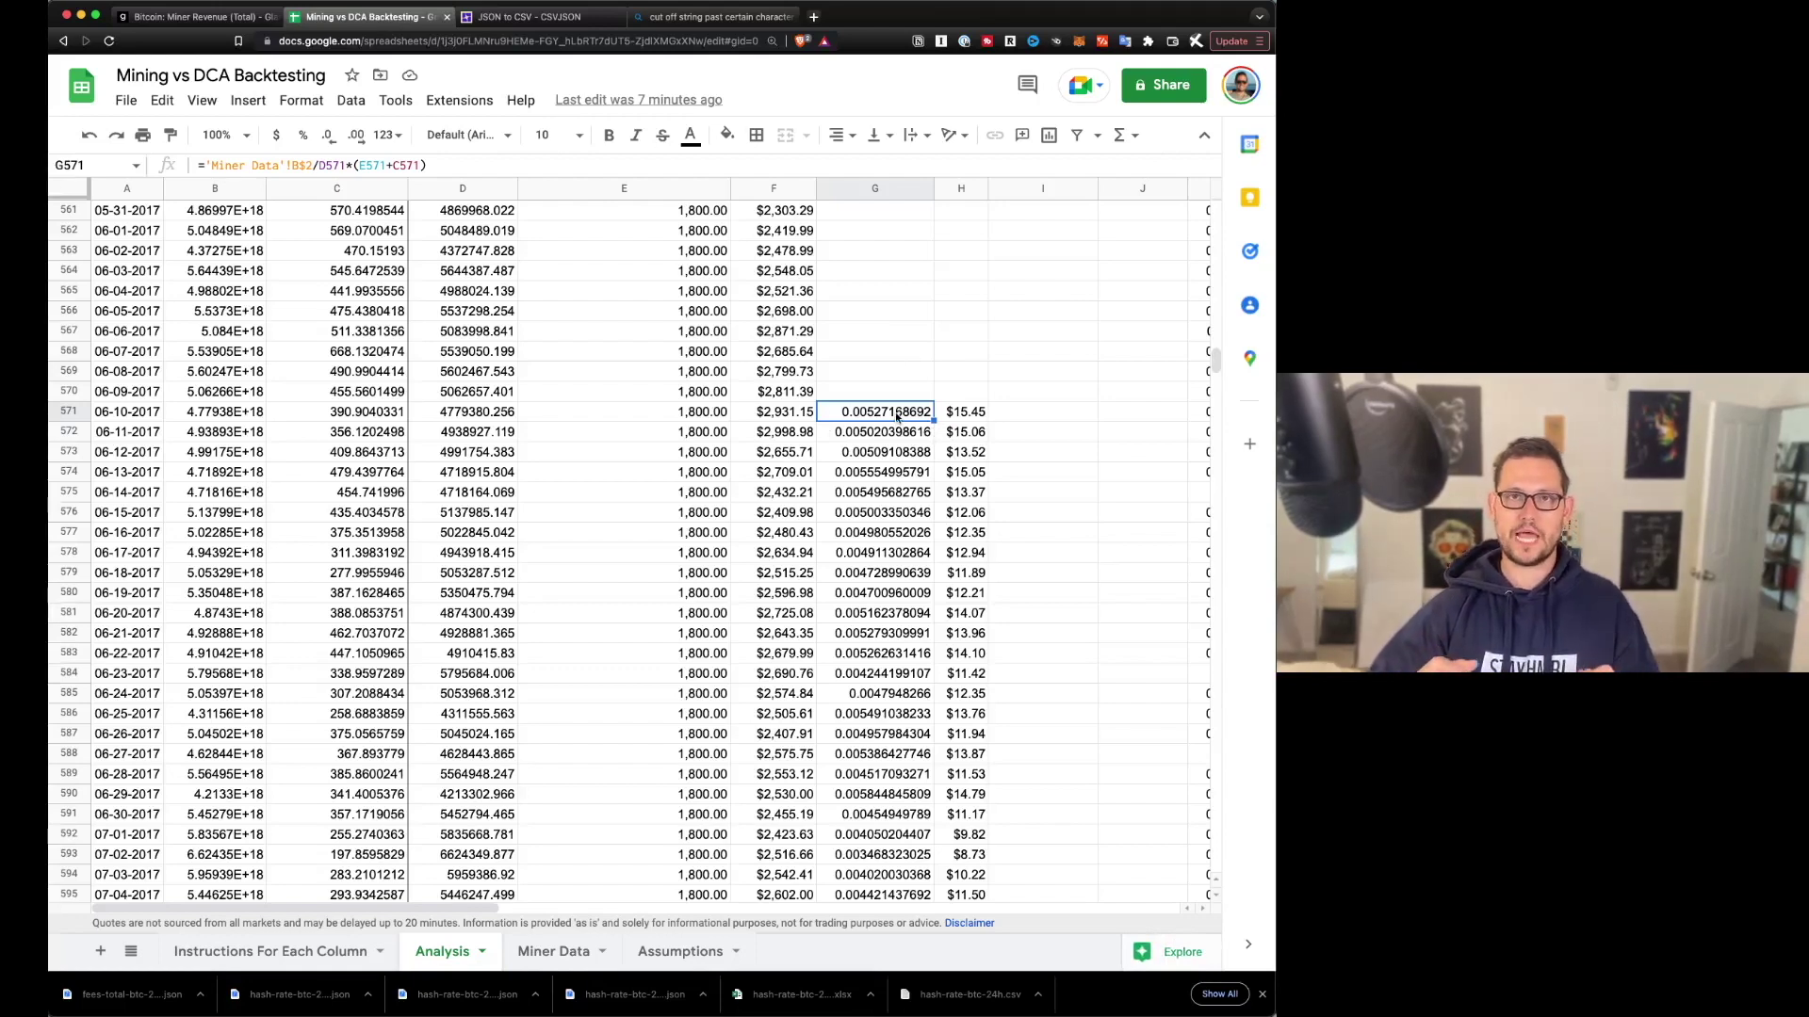
click(960, 415)
click(897, 414)
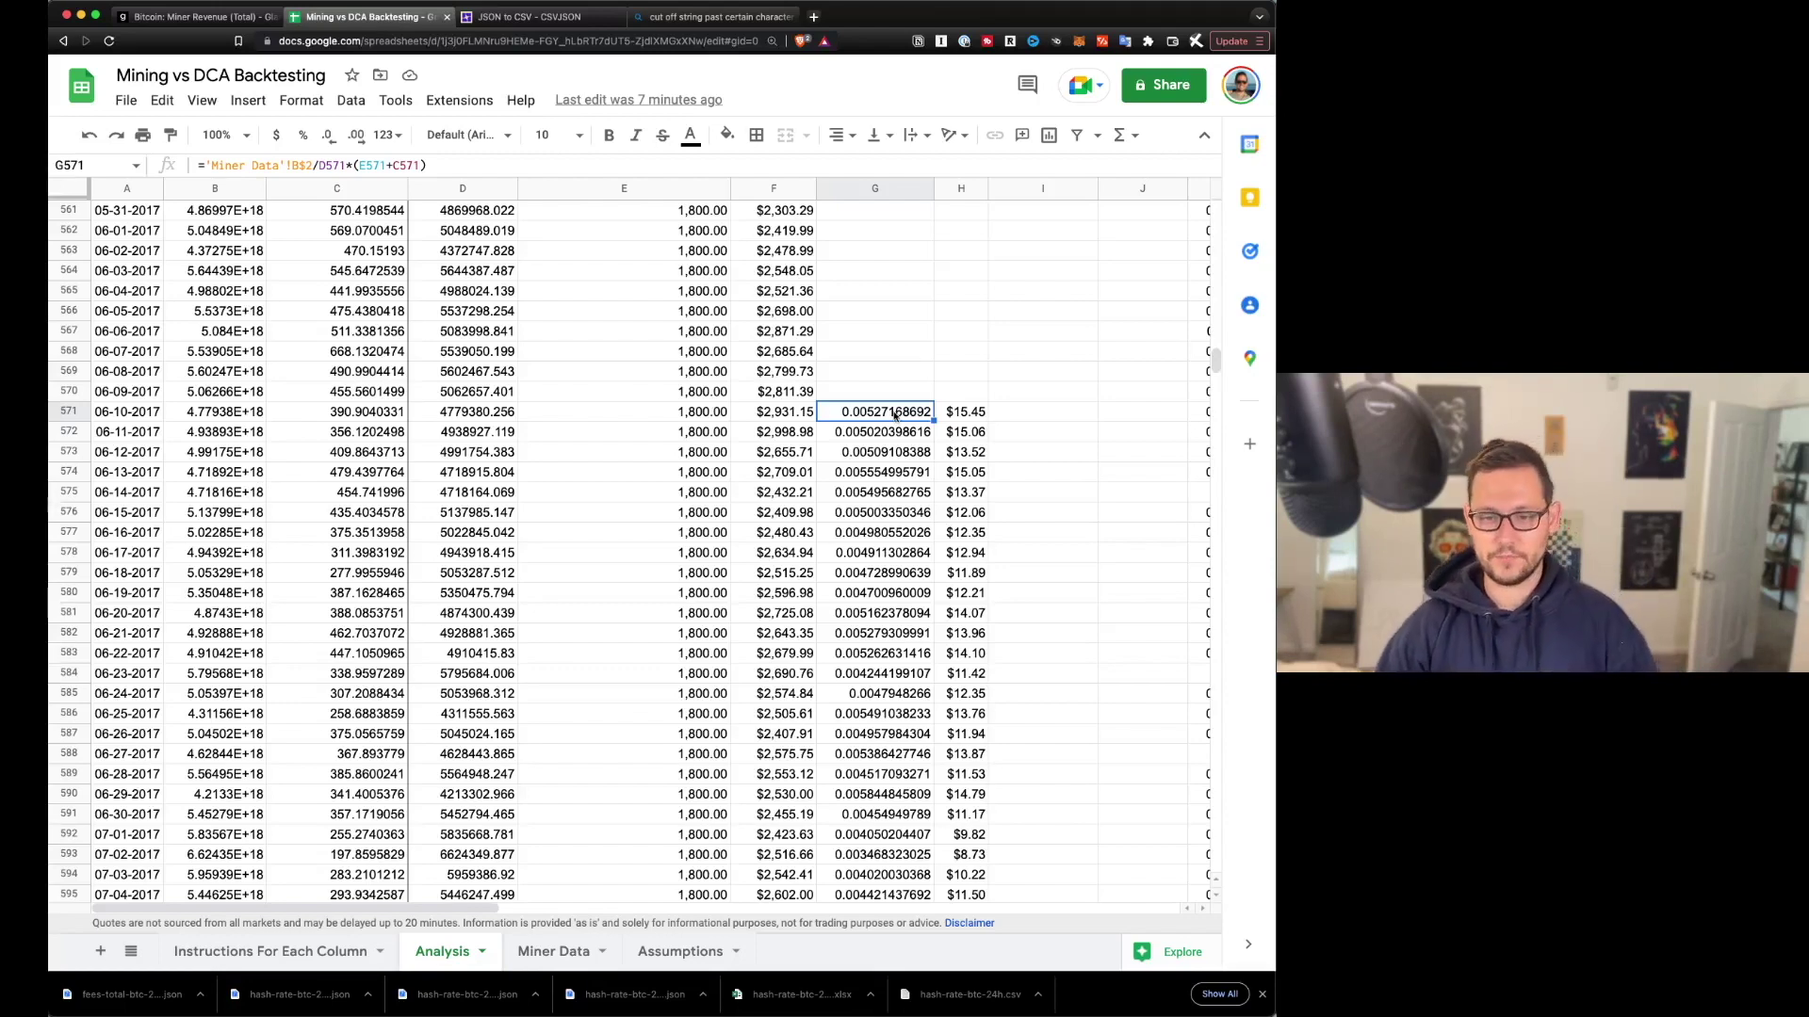
click(689, 407)
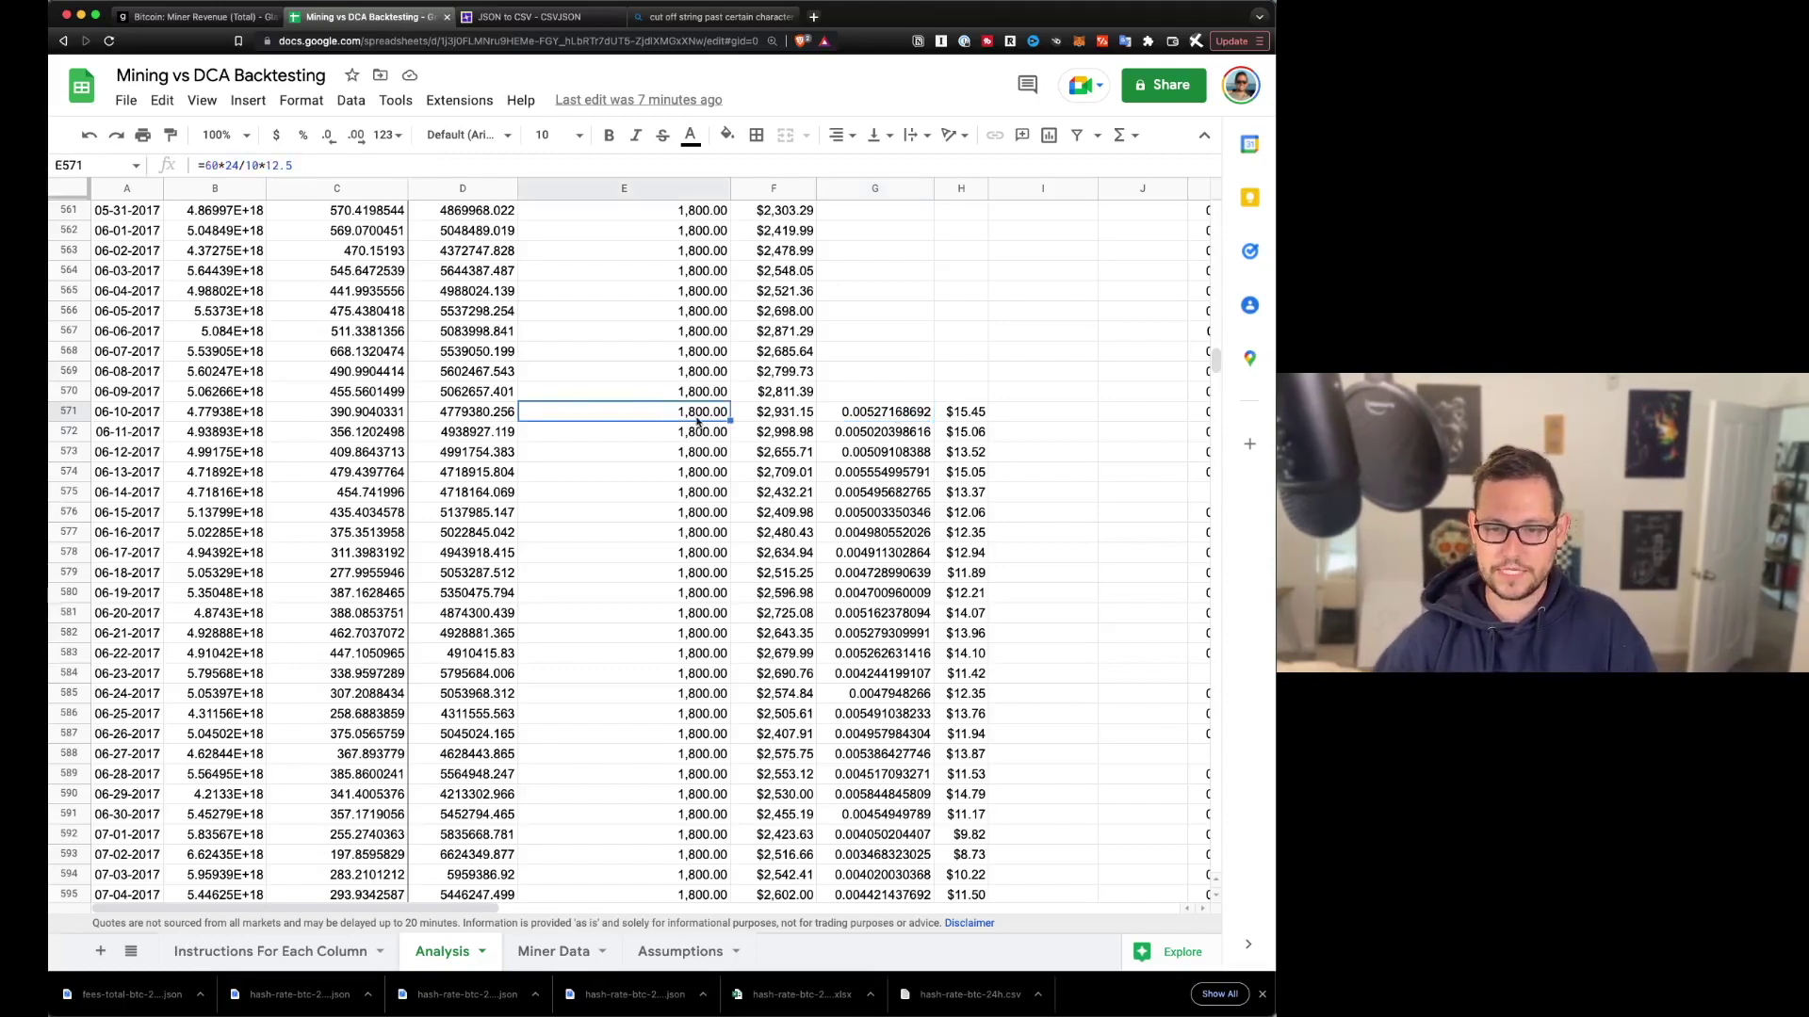
click(885, 412)
click(973, 415)
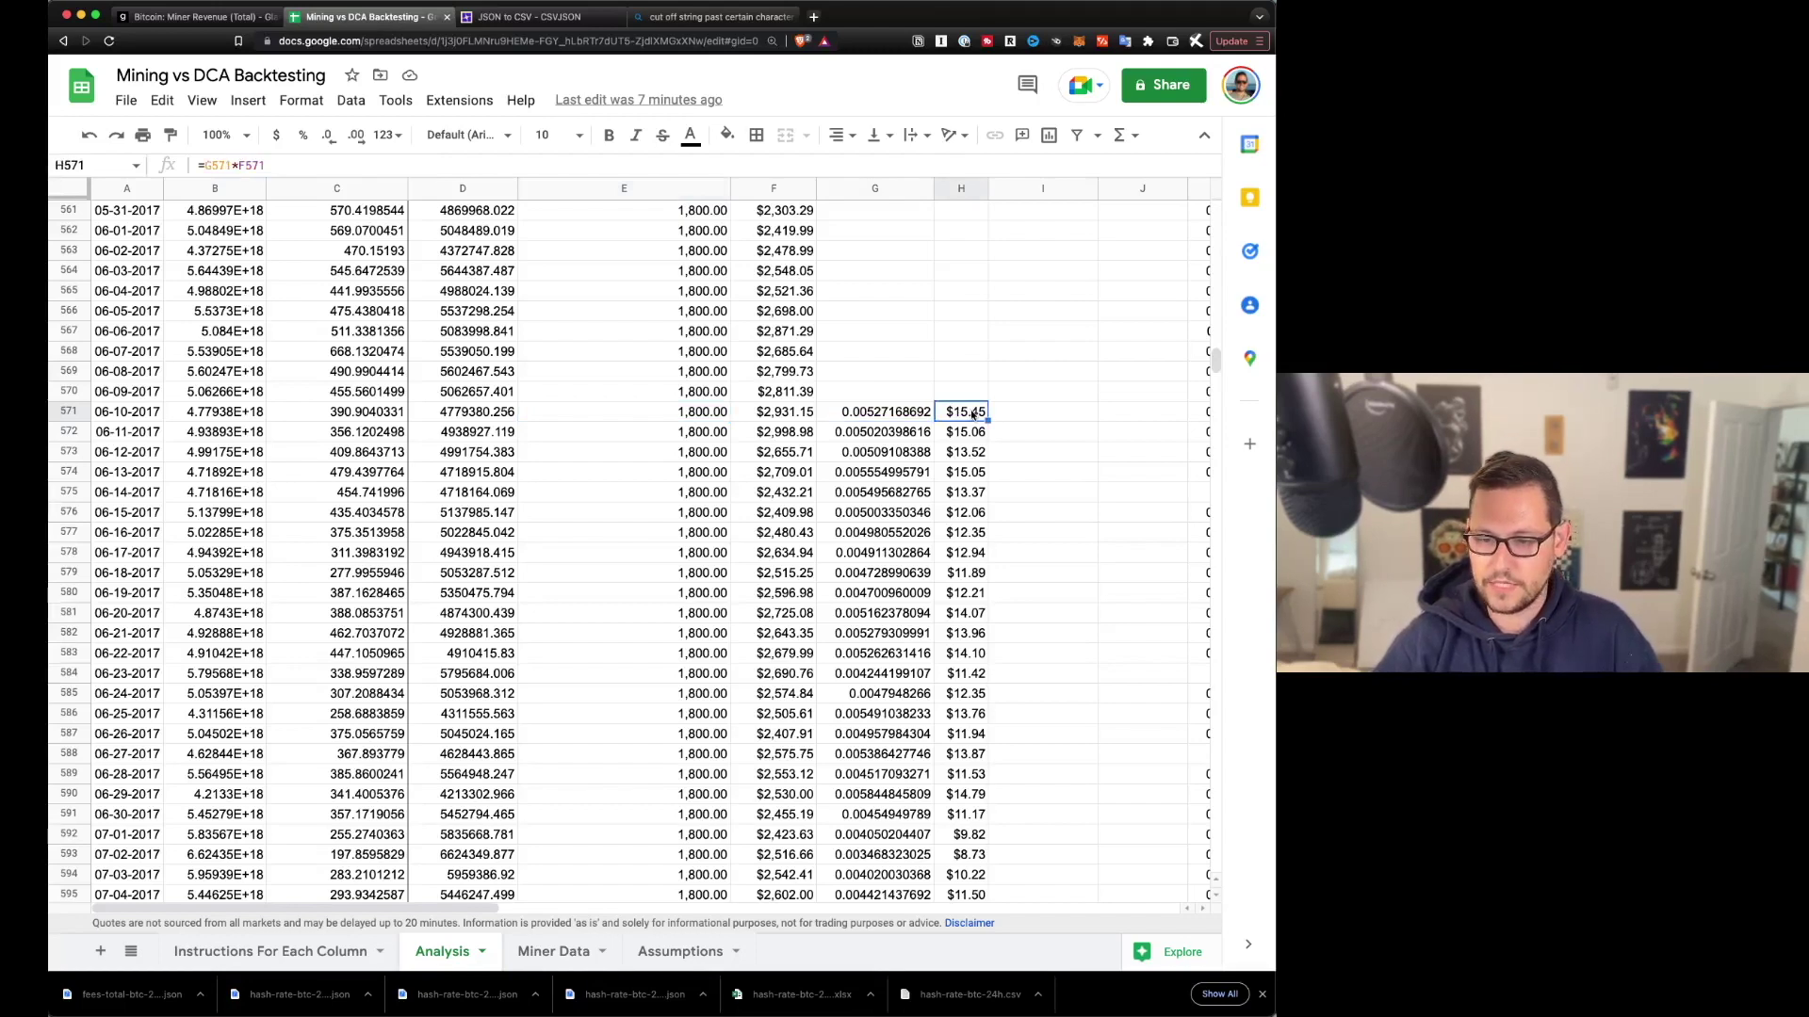
drag(973, 416, 951, 617)
scroll(953, 433, down, 20)
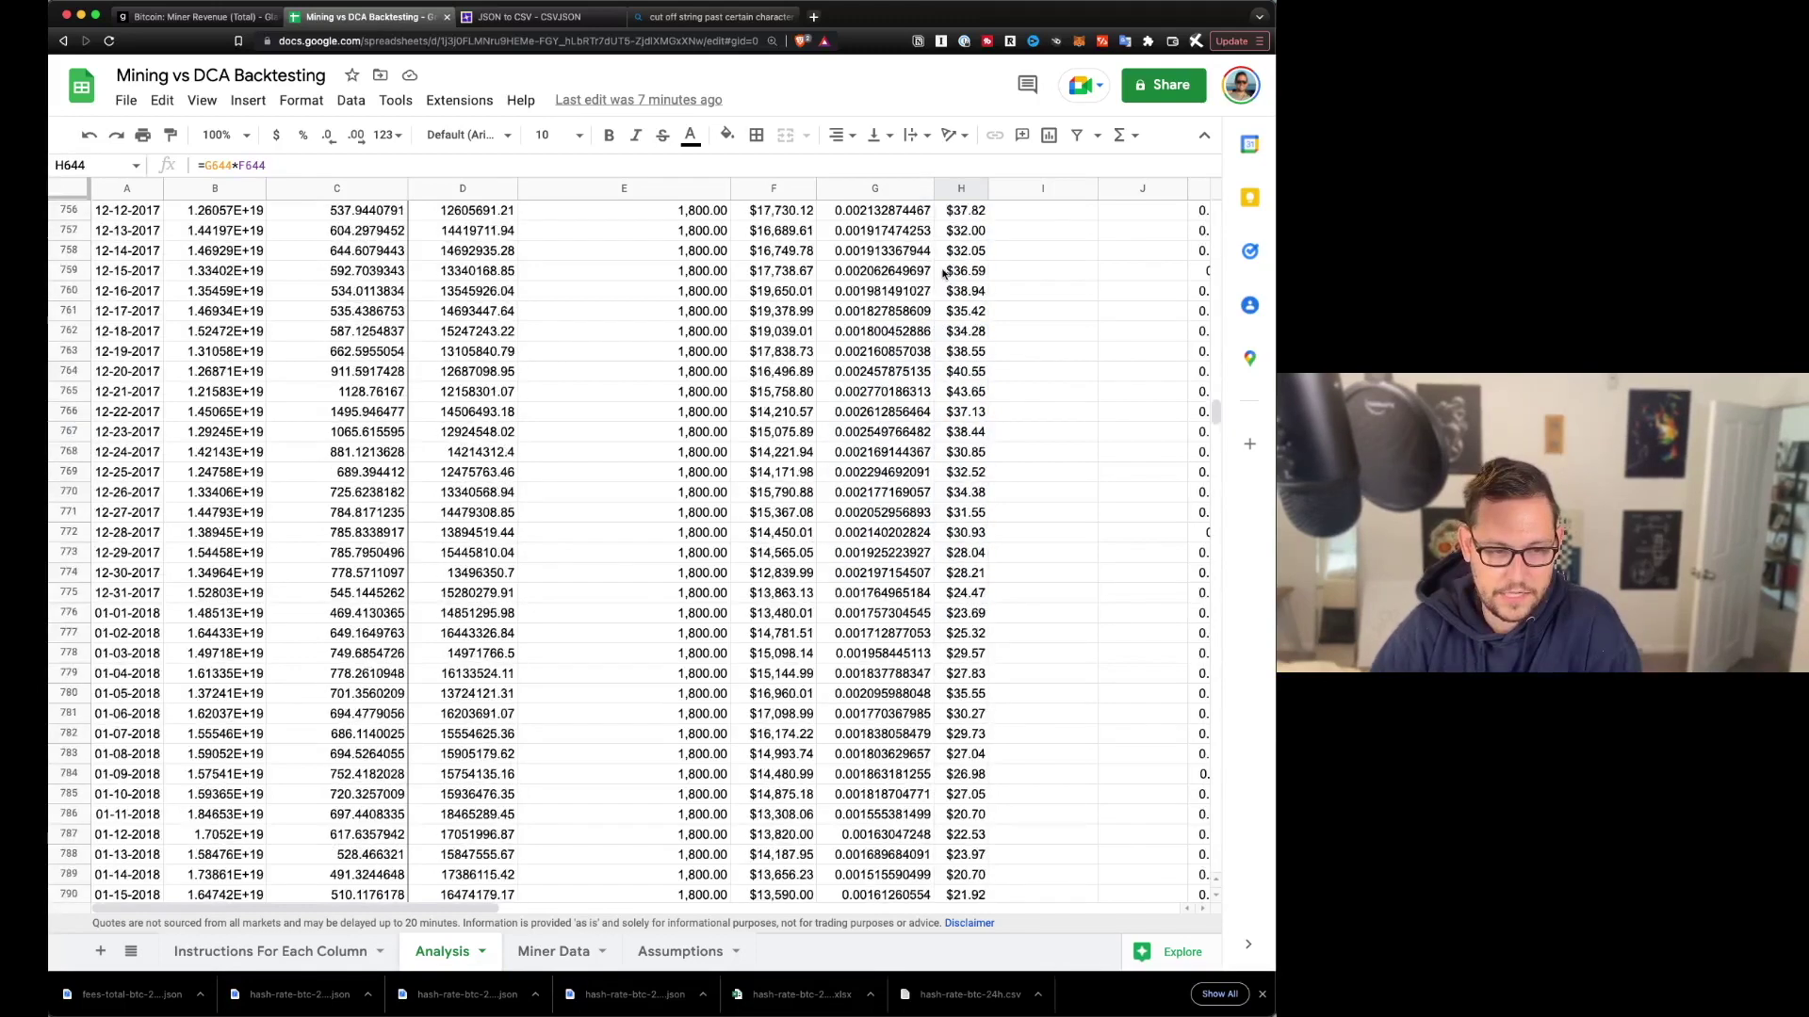
drag(963, 218, 968, 392)
scroll(956, 433, down, 10)
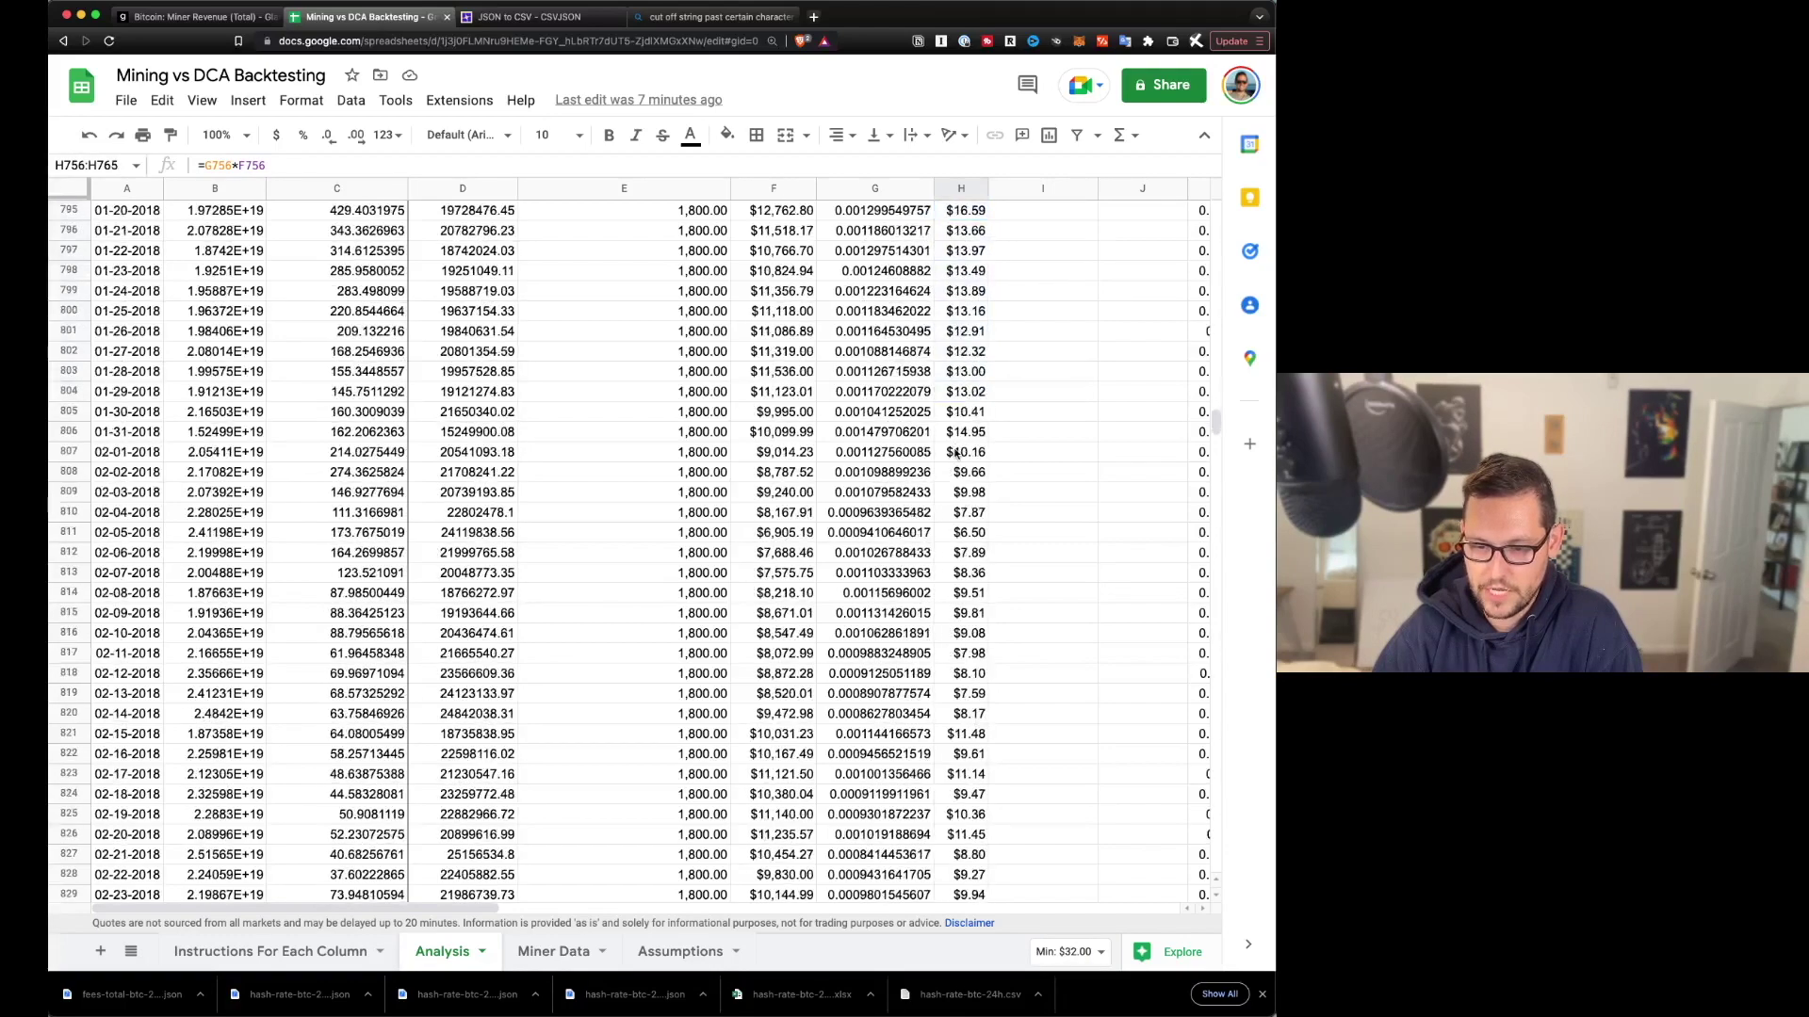
drag(961, 350, 953, 457)
scroll(952, 509, down, 11)
scroll(951, 530, down, 20)
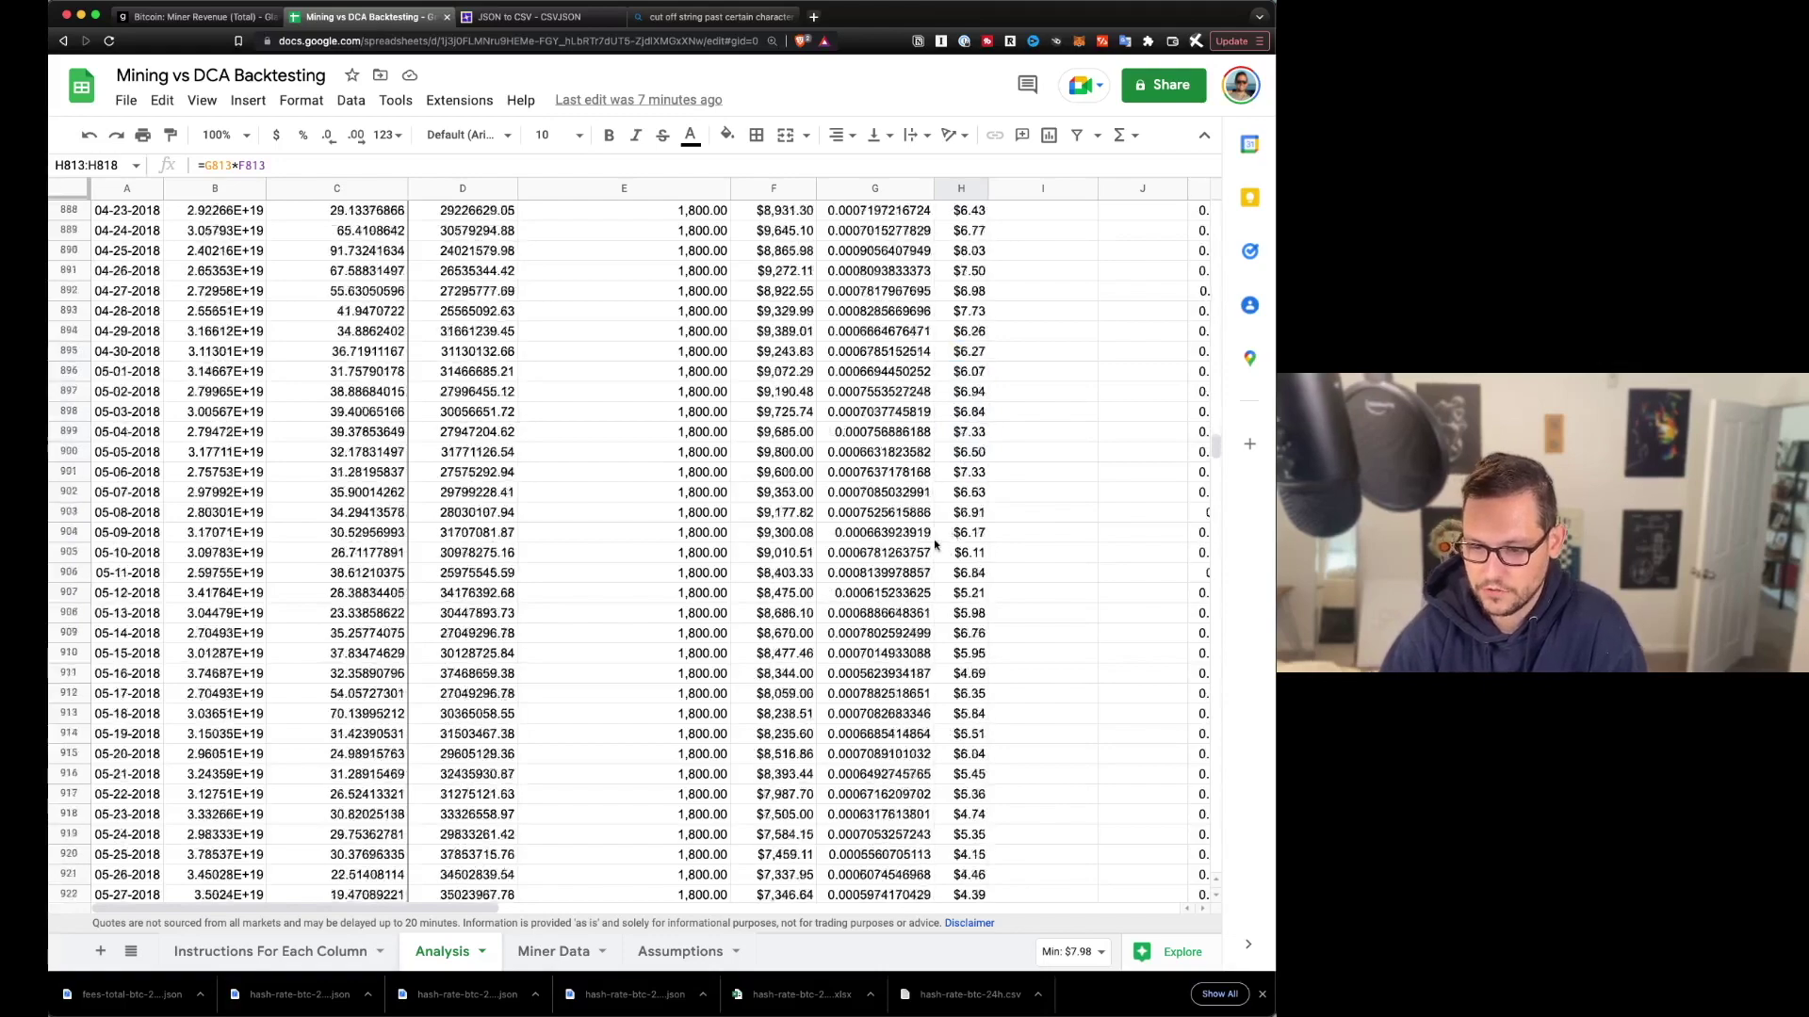
click(975, 331)
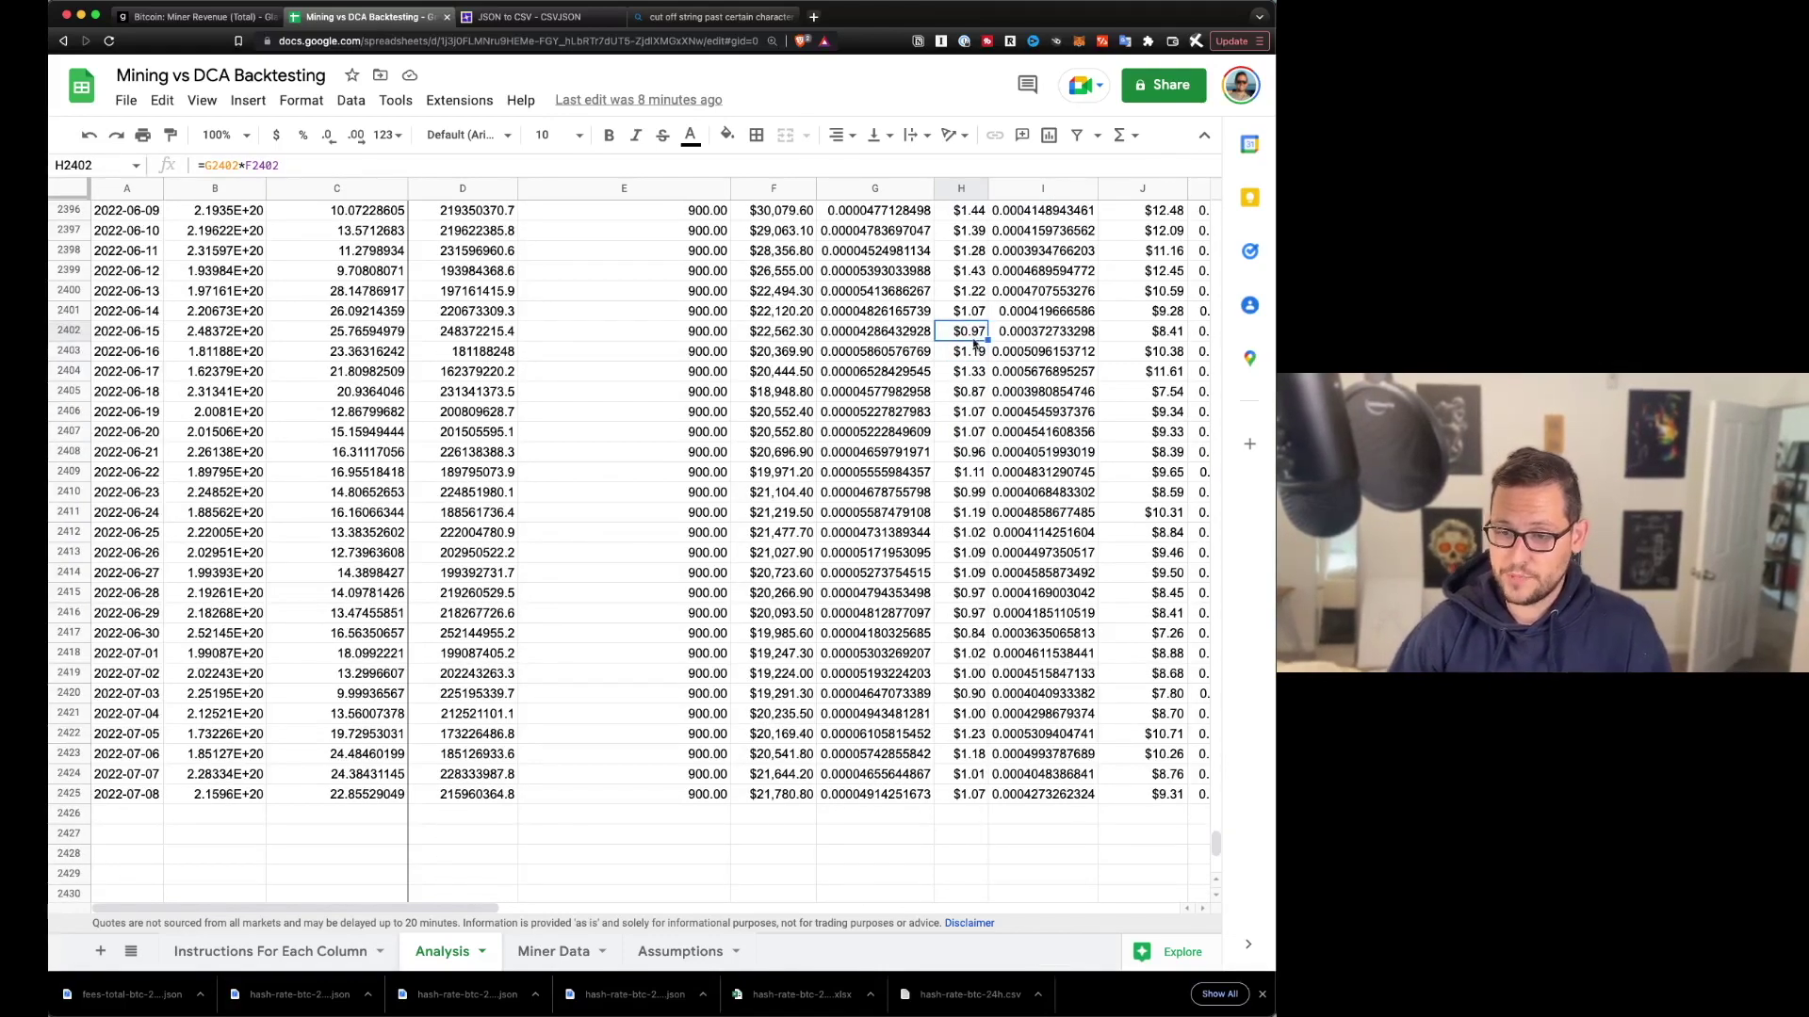
click(977, 351)
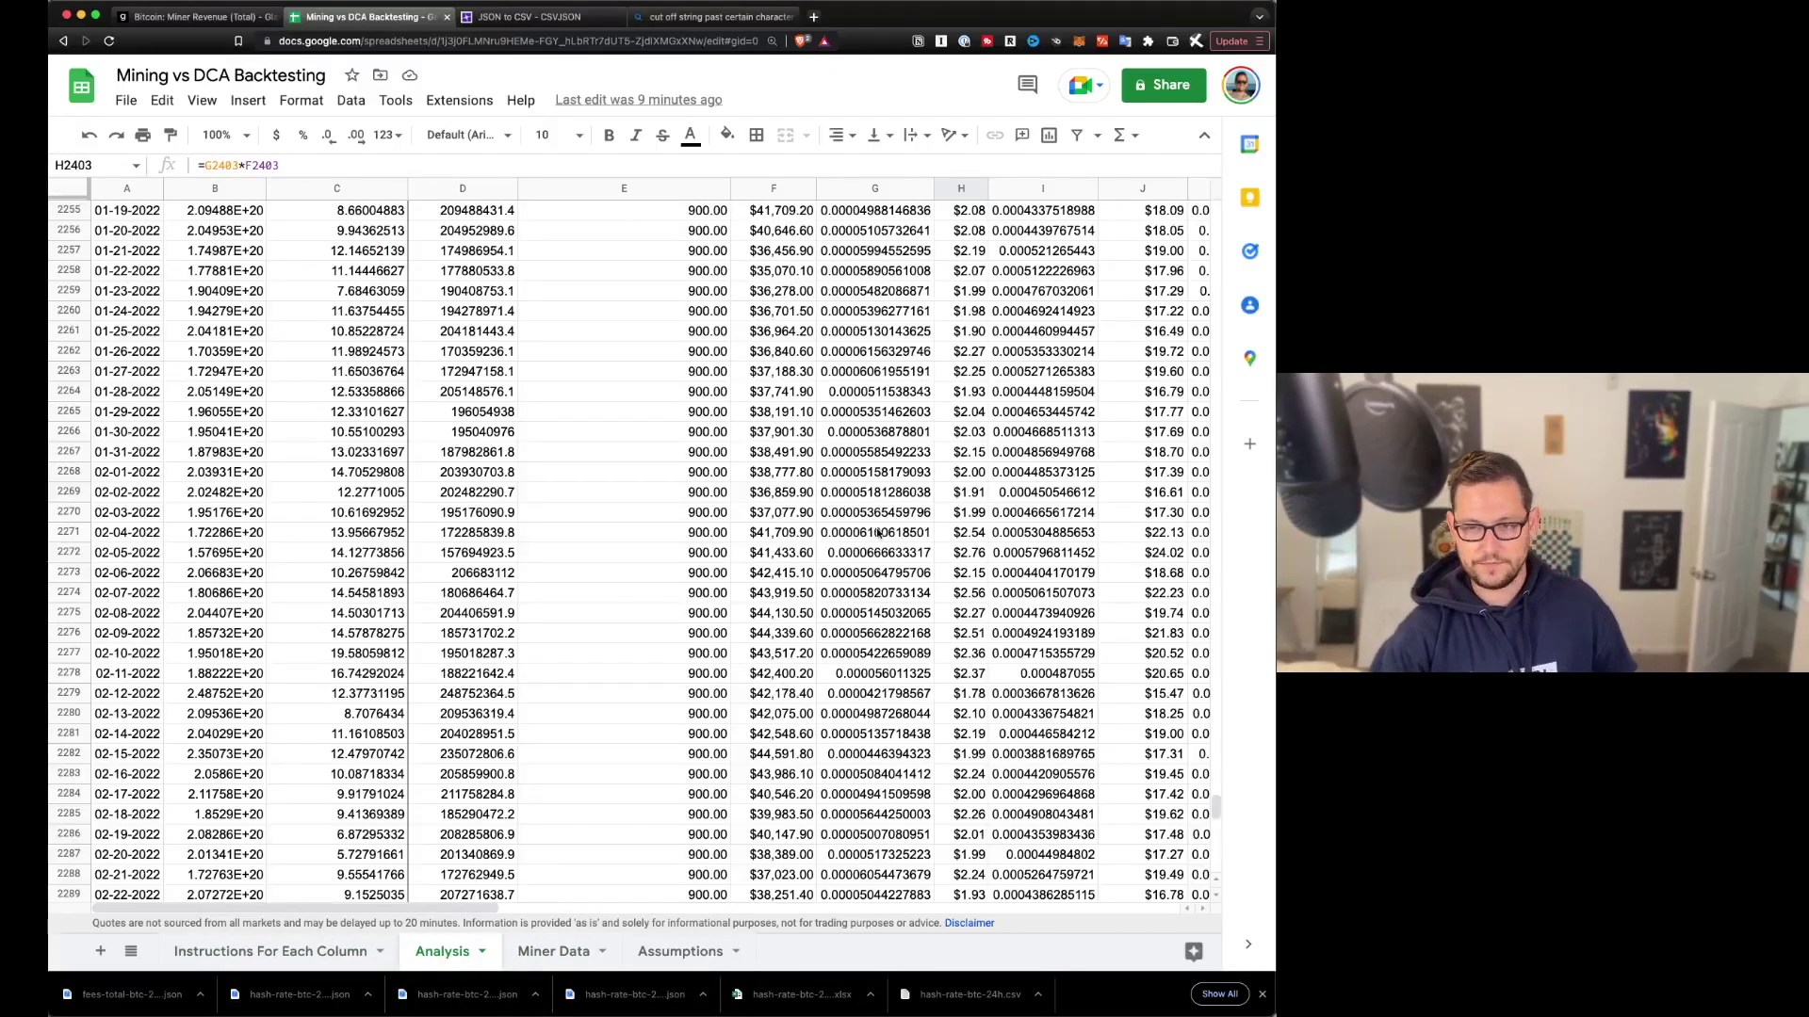
scroll(988, 556, up, 20)
scroll(988, 556, down, 5)
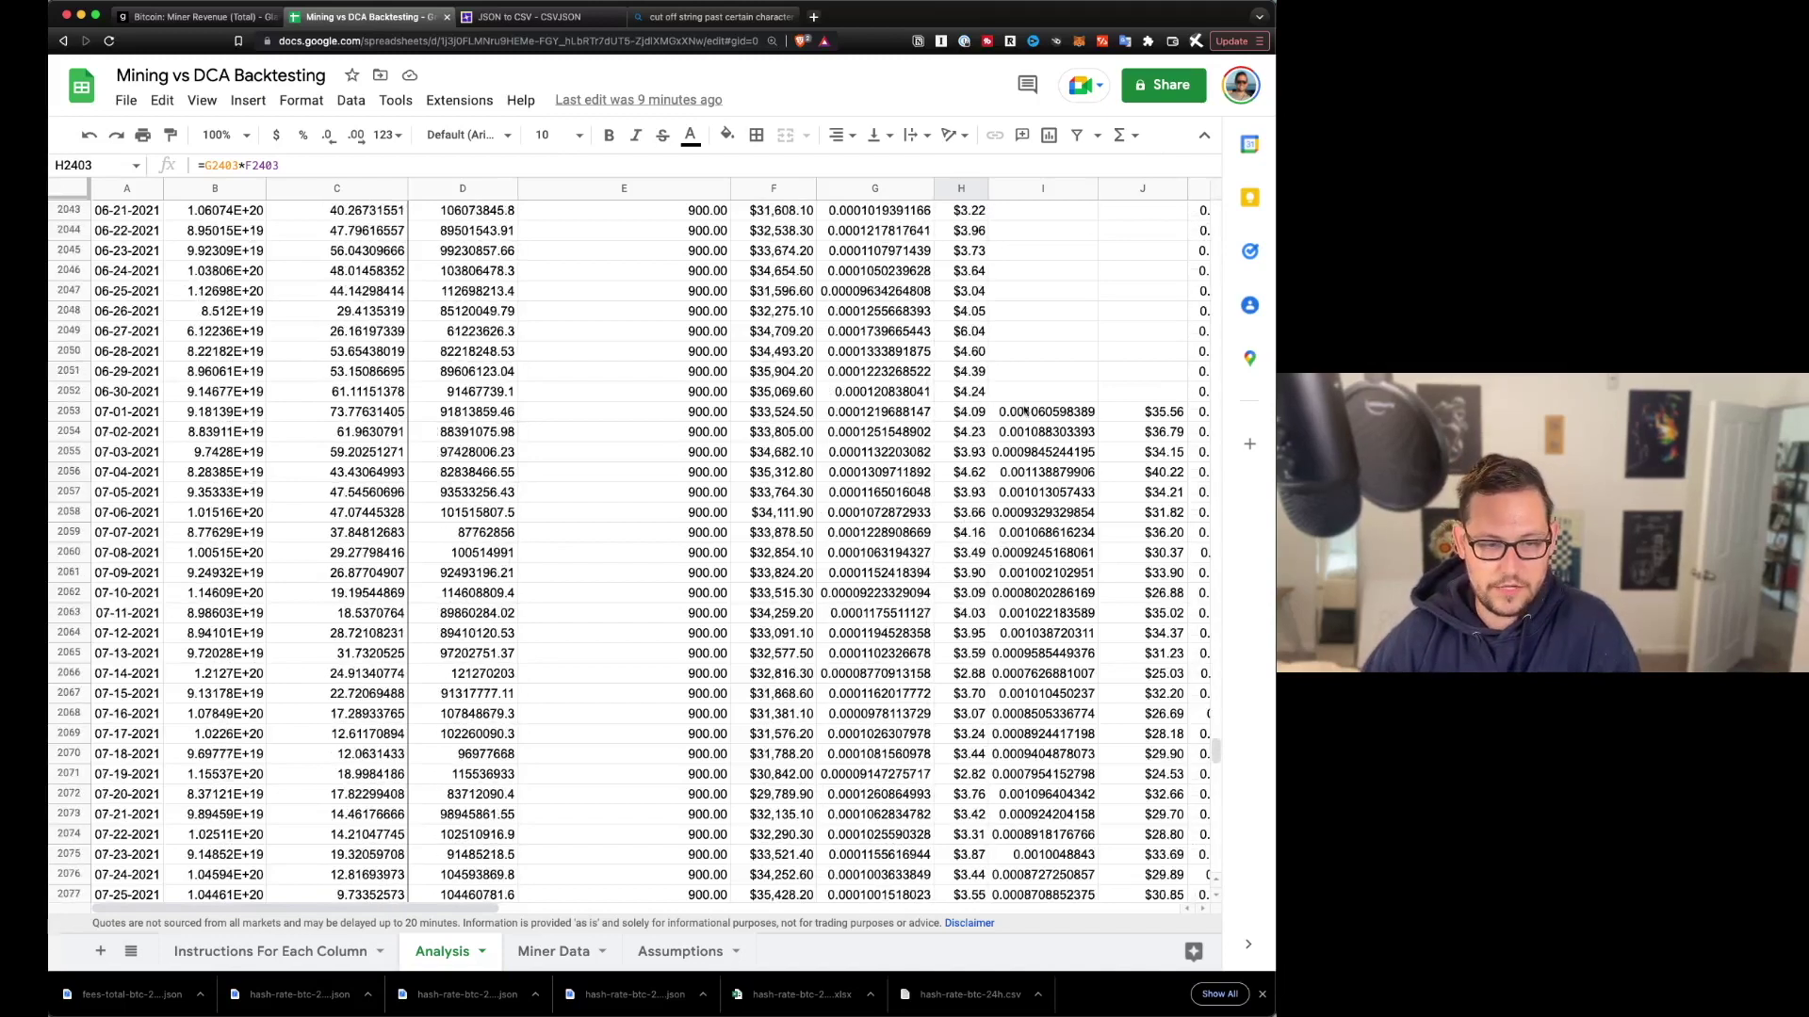
drag(1044, 416, 1142, 416)
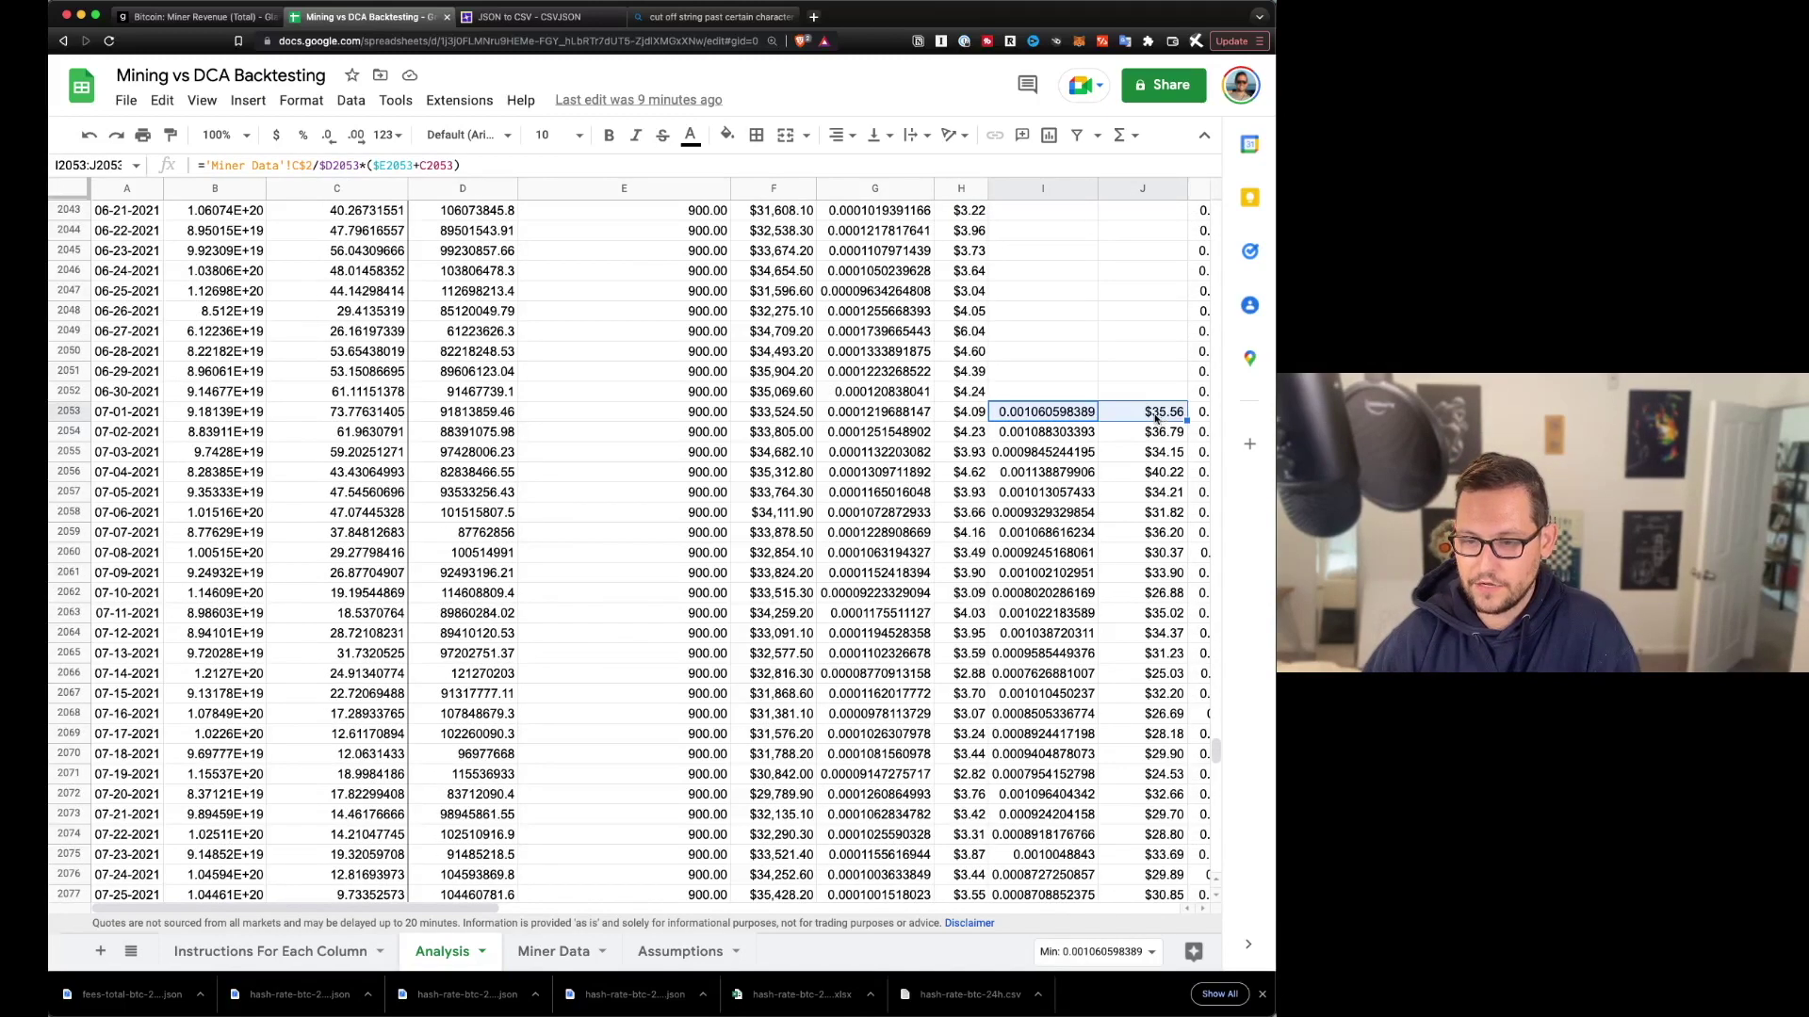
scroll(1143, 415, right, 1)
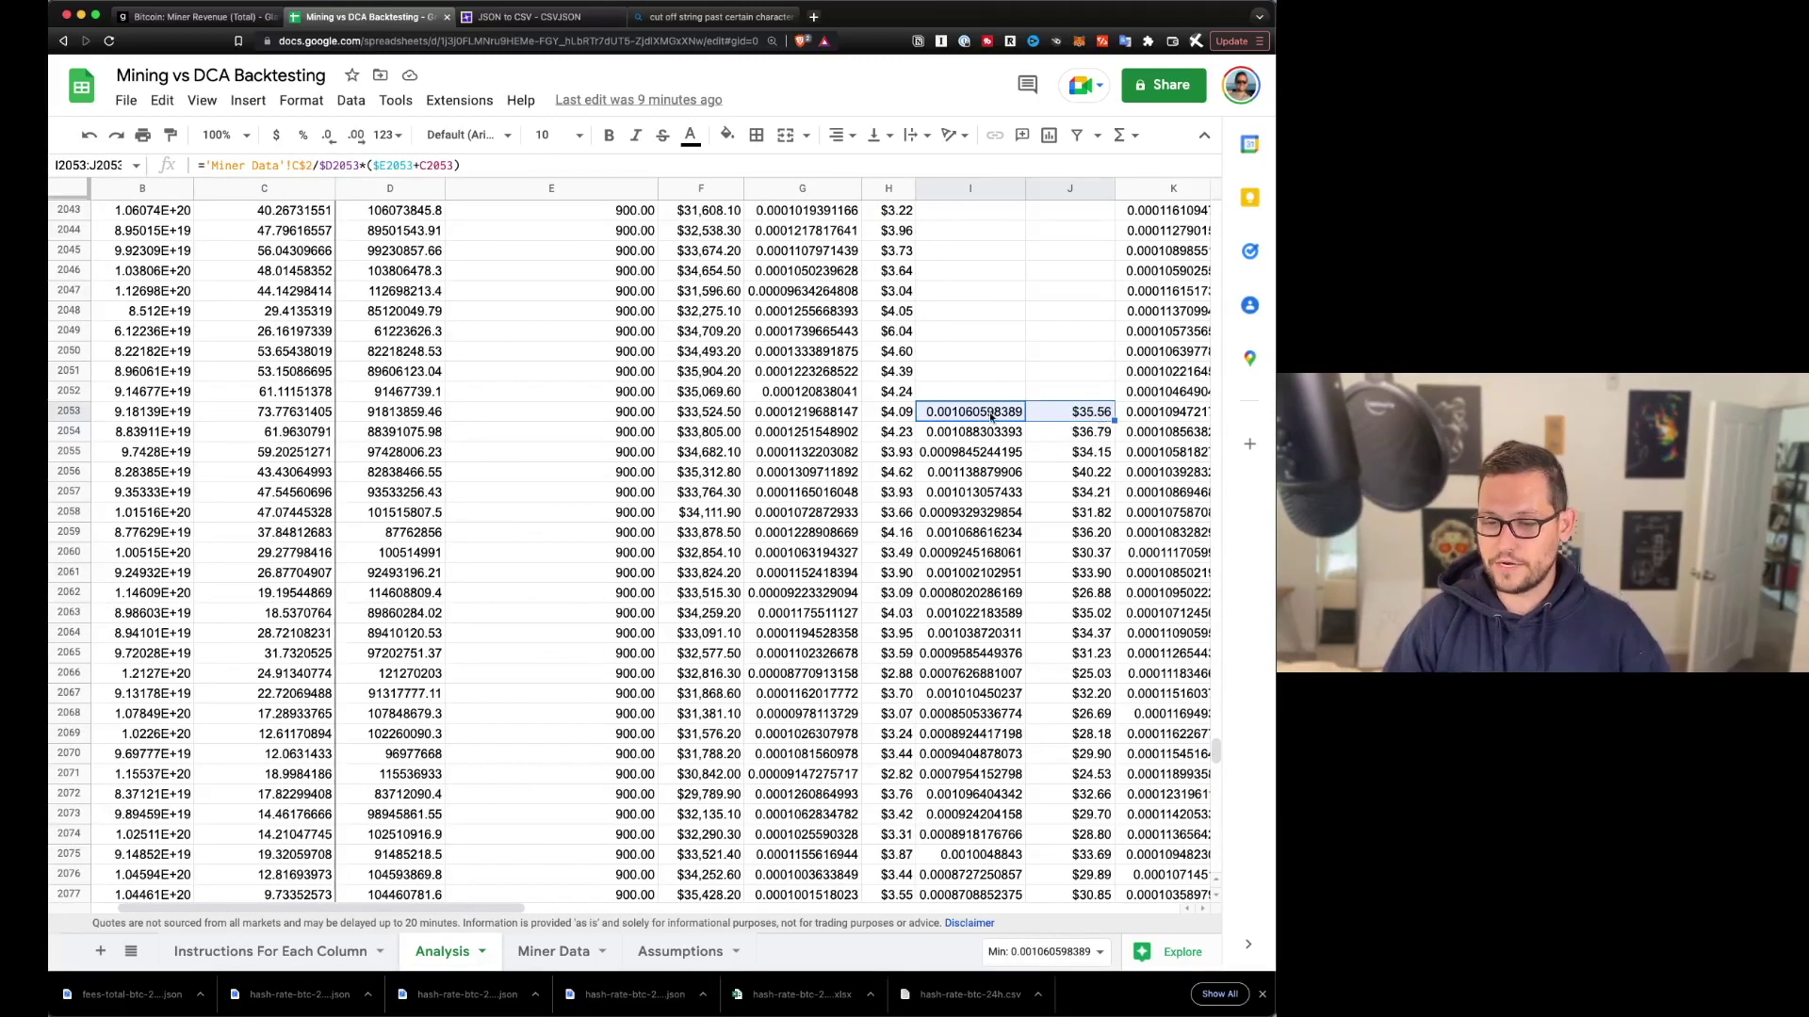
drag(1082, 415, 1096, 572)
scroll(1088, 518, down, 5)
scroll(1094, 537, down, 3)
scroll(1096, 584, down, 20)
scroll(1099, 589, down, 20)
scroll(1102, 579, down, 20)
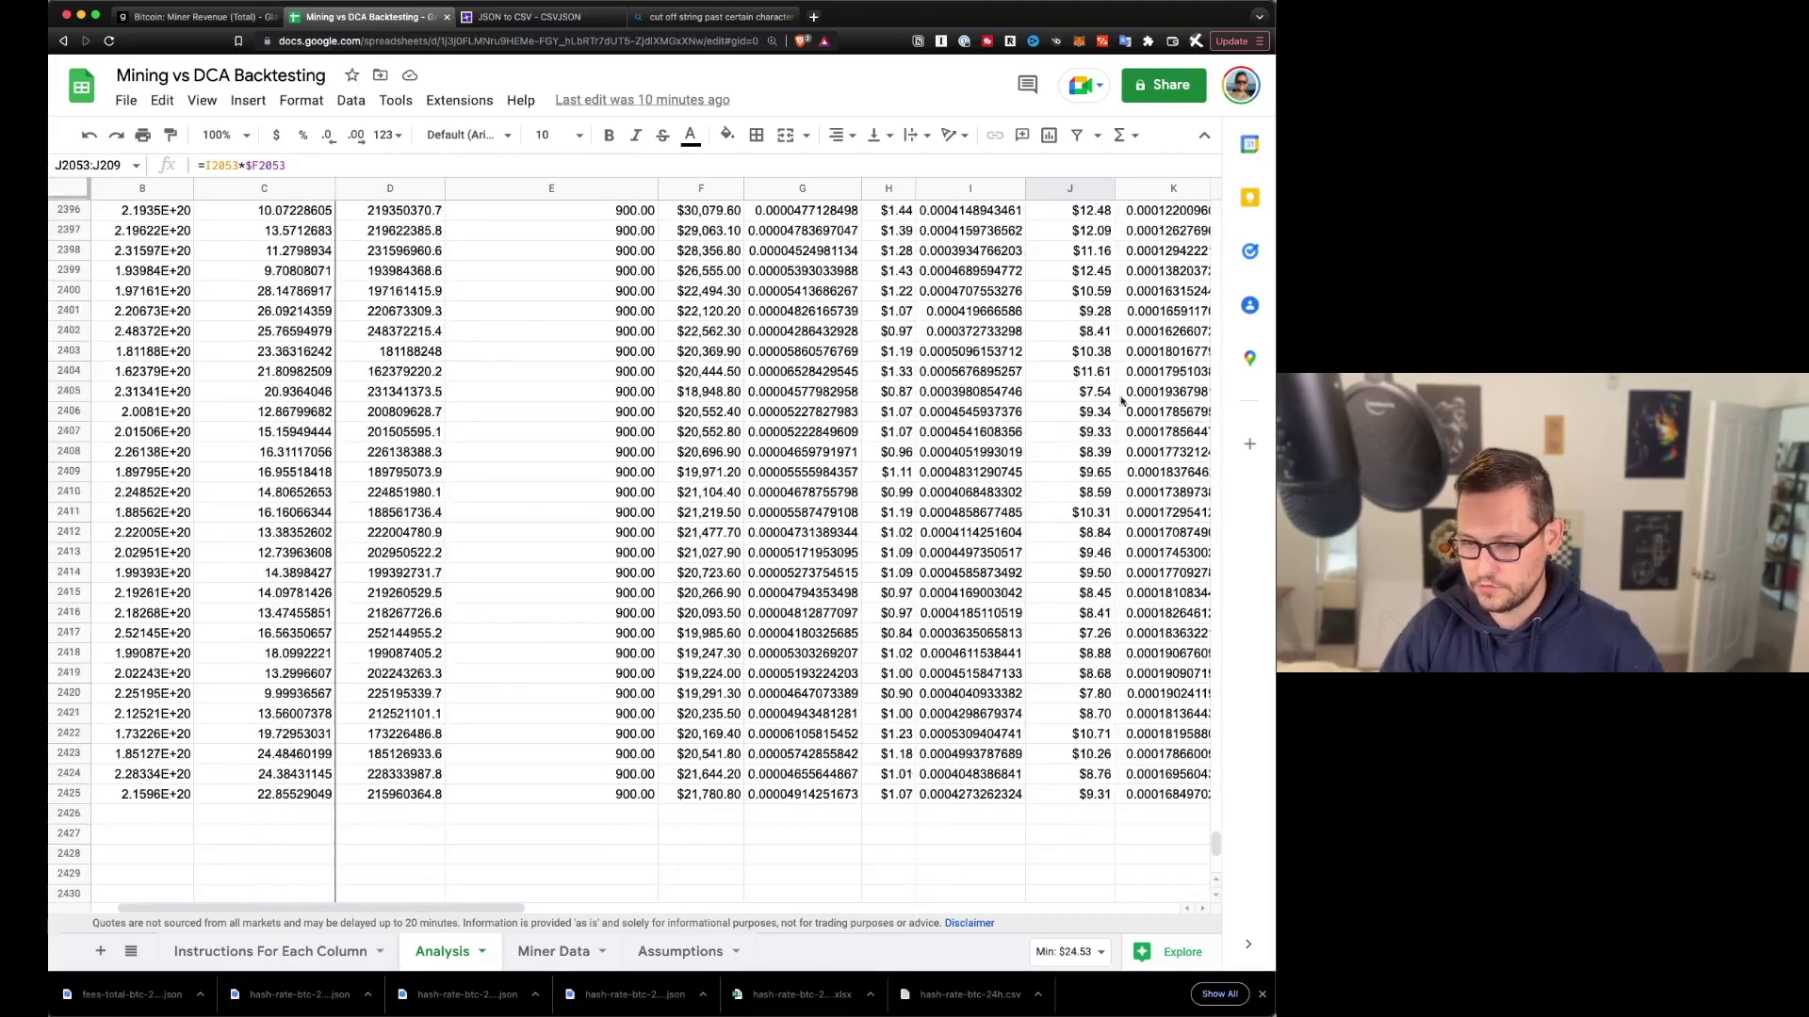
click(1098, 633)
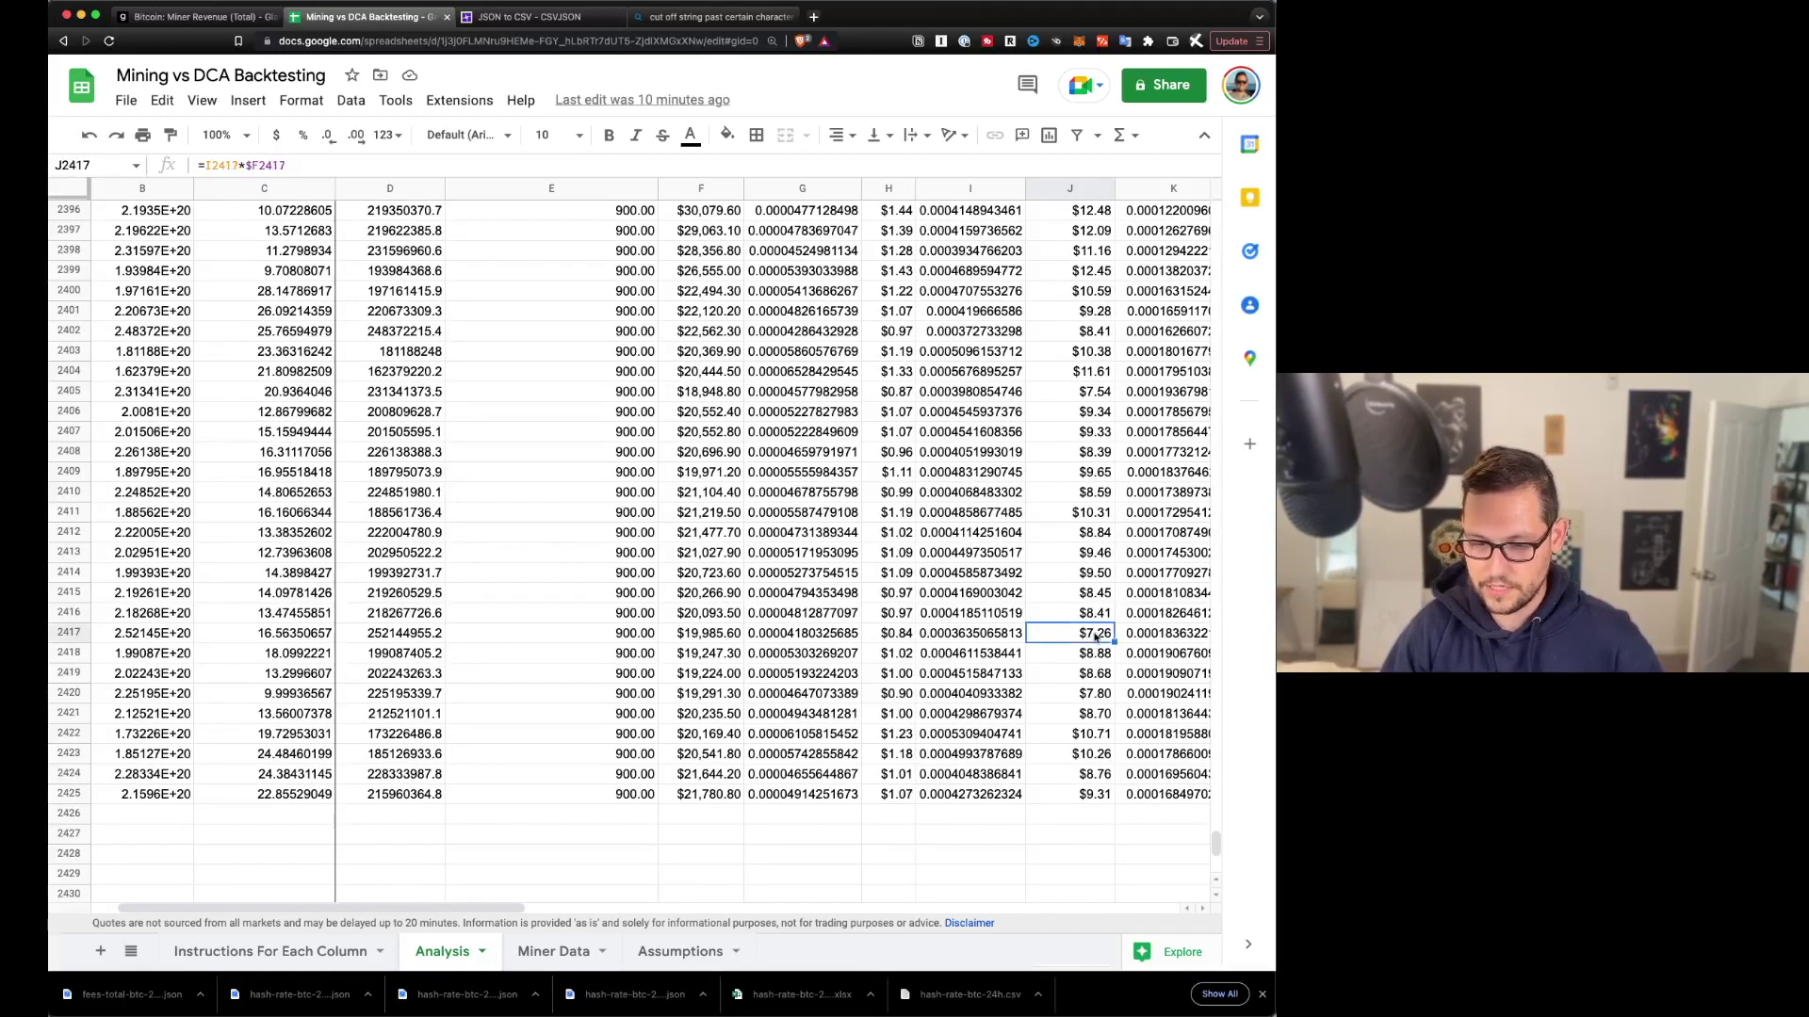
scroll(1095, 637, up, 20)
scroll(1010, 564, up, 20)
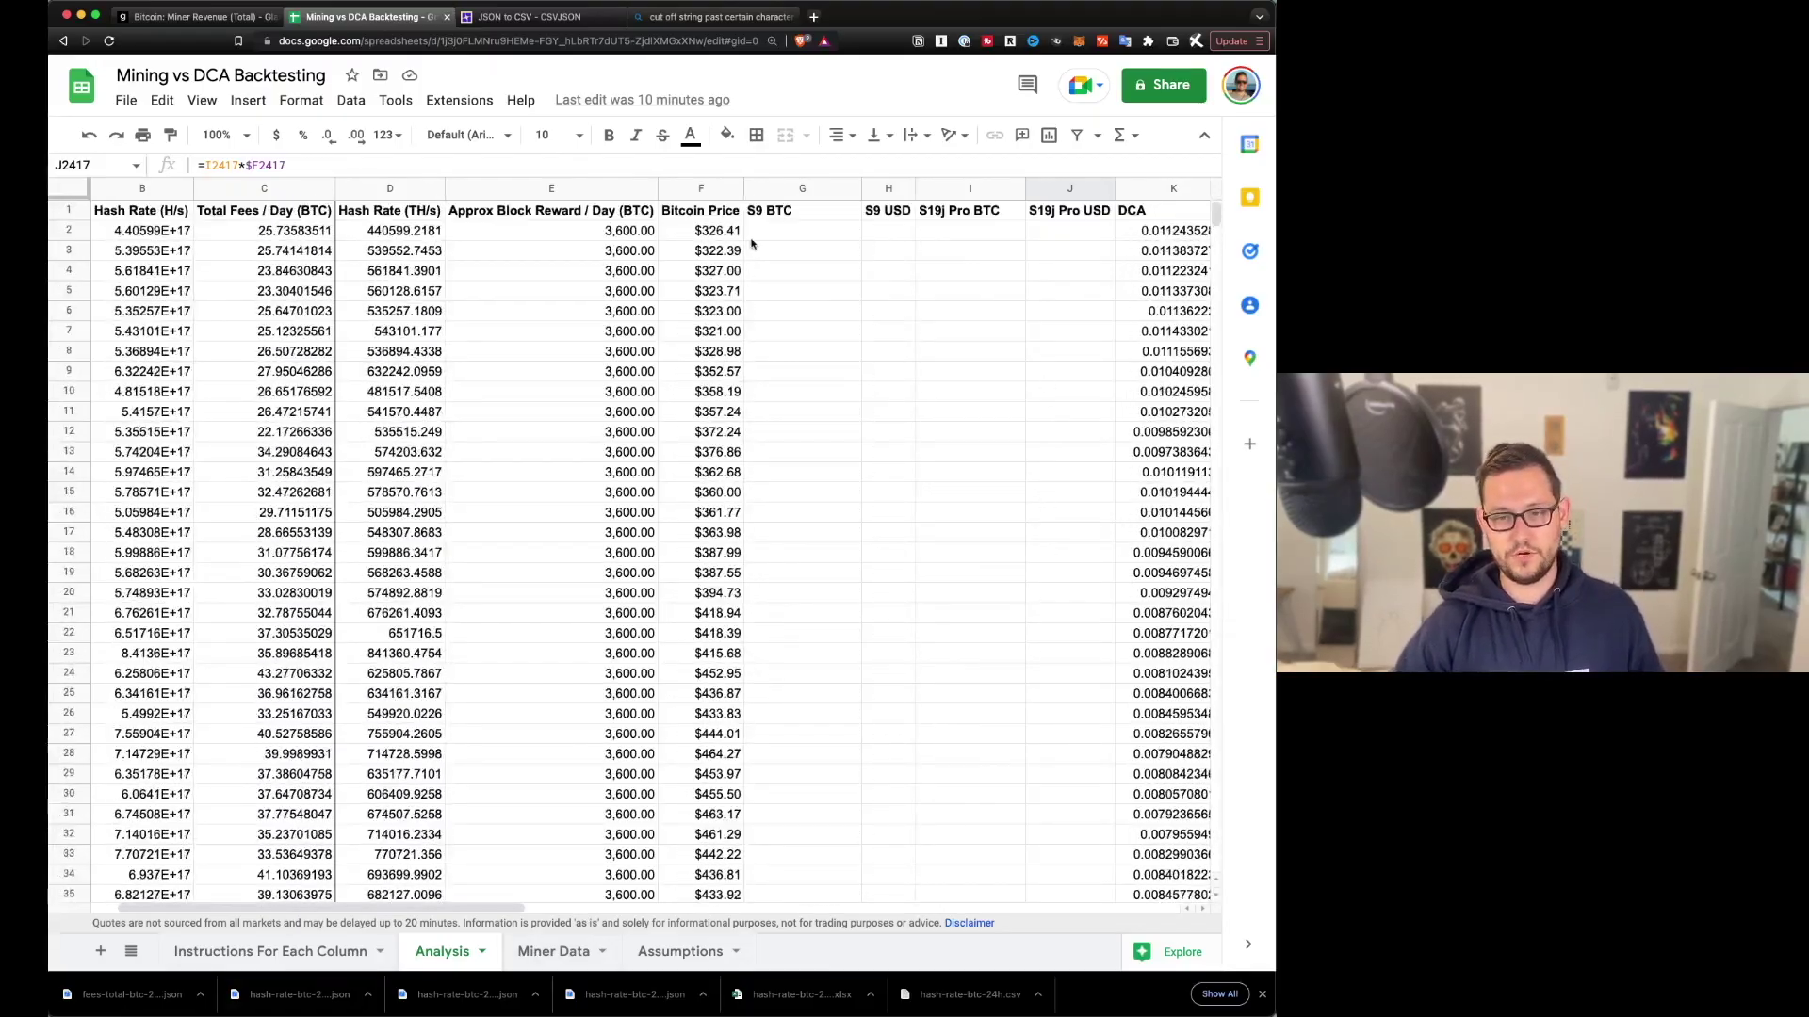
mouse_move(778, 236)
mouse_down()
mouse_move(860, 266)
mouse_move(863, 303)
mouse_move(1037, 557)
mouse_move(1007, 661)
mouse_up()
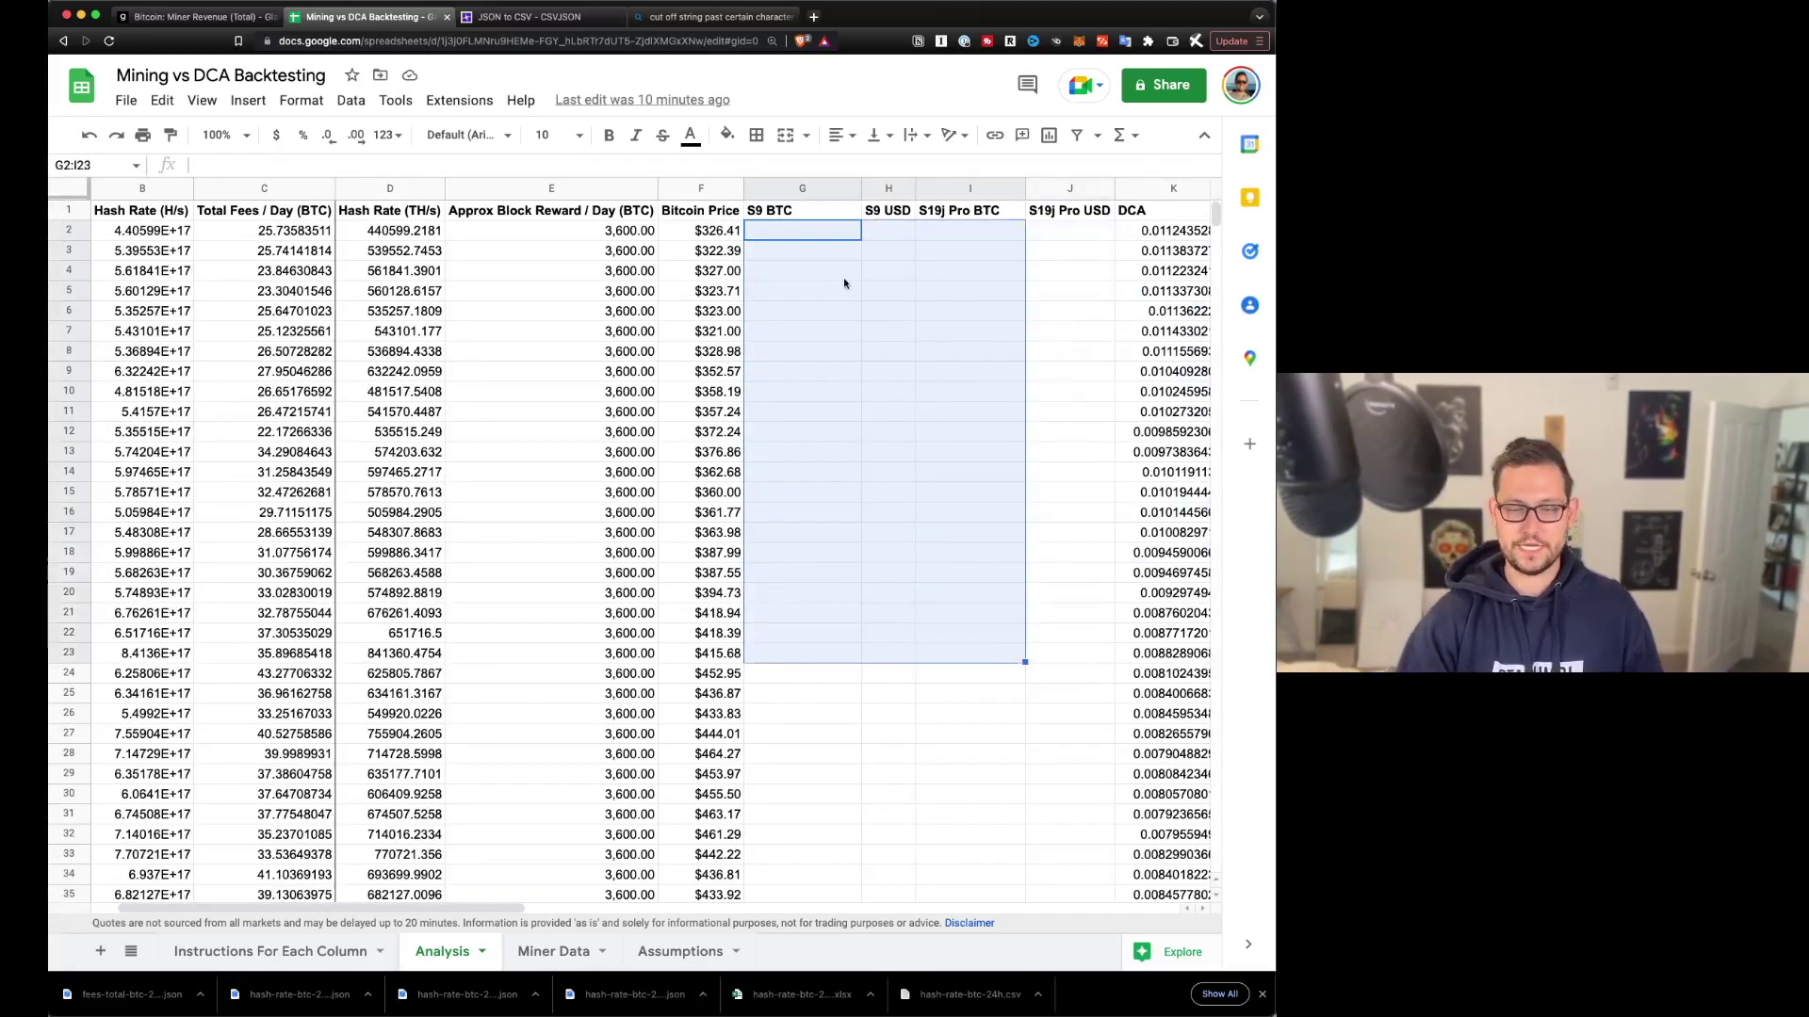
- Confirm the first-row S9 BTC and S9 USD cells are empty
drag(830, 237, 878, 236)
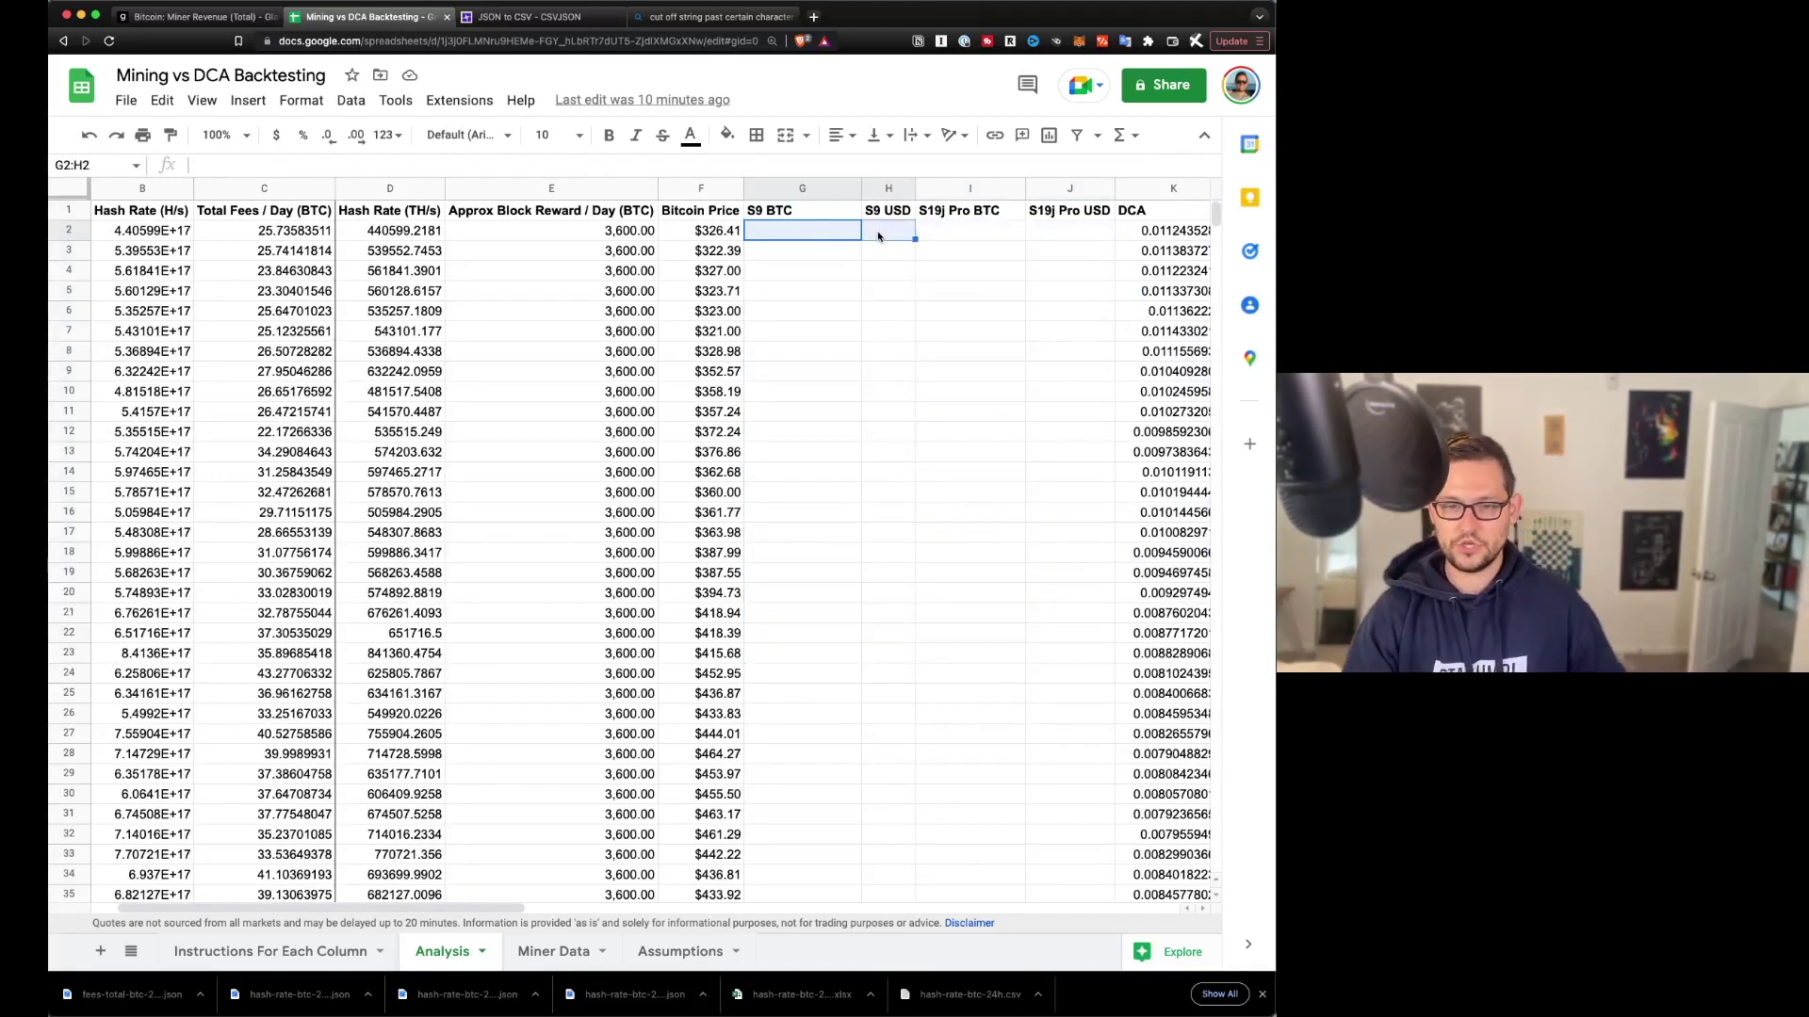
click(830, 233)
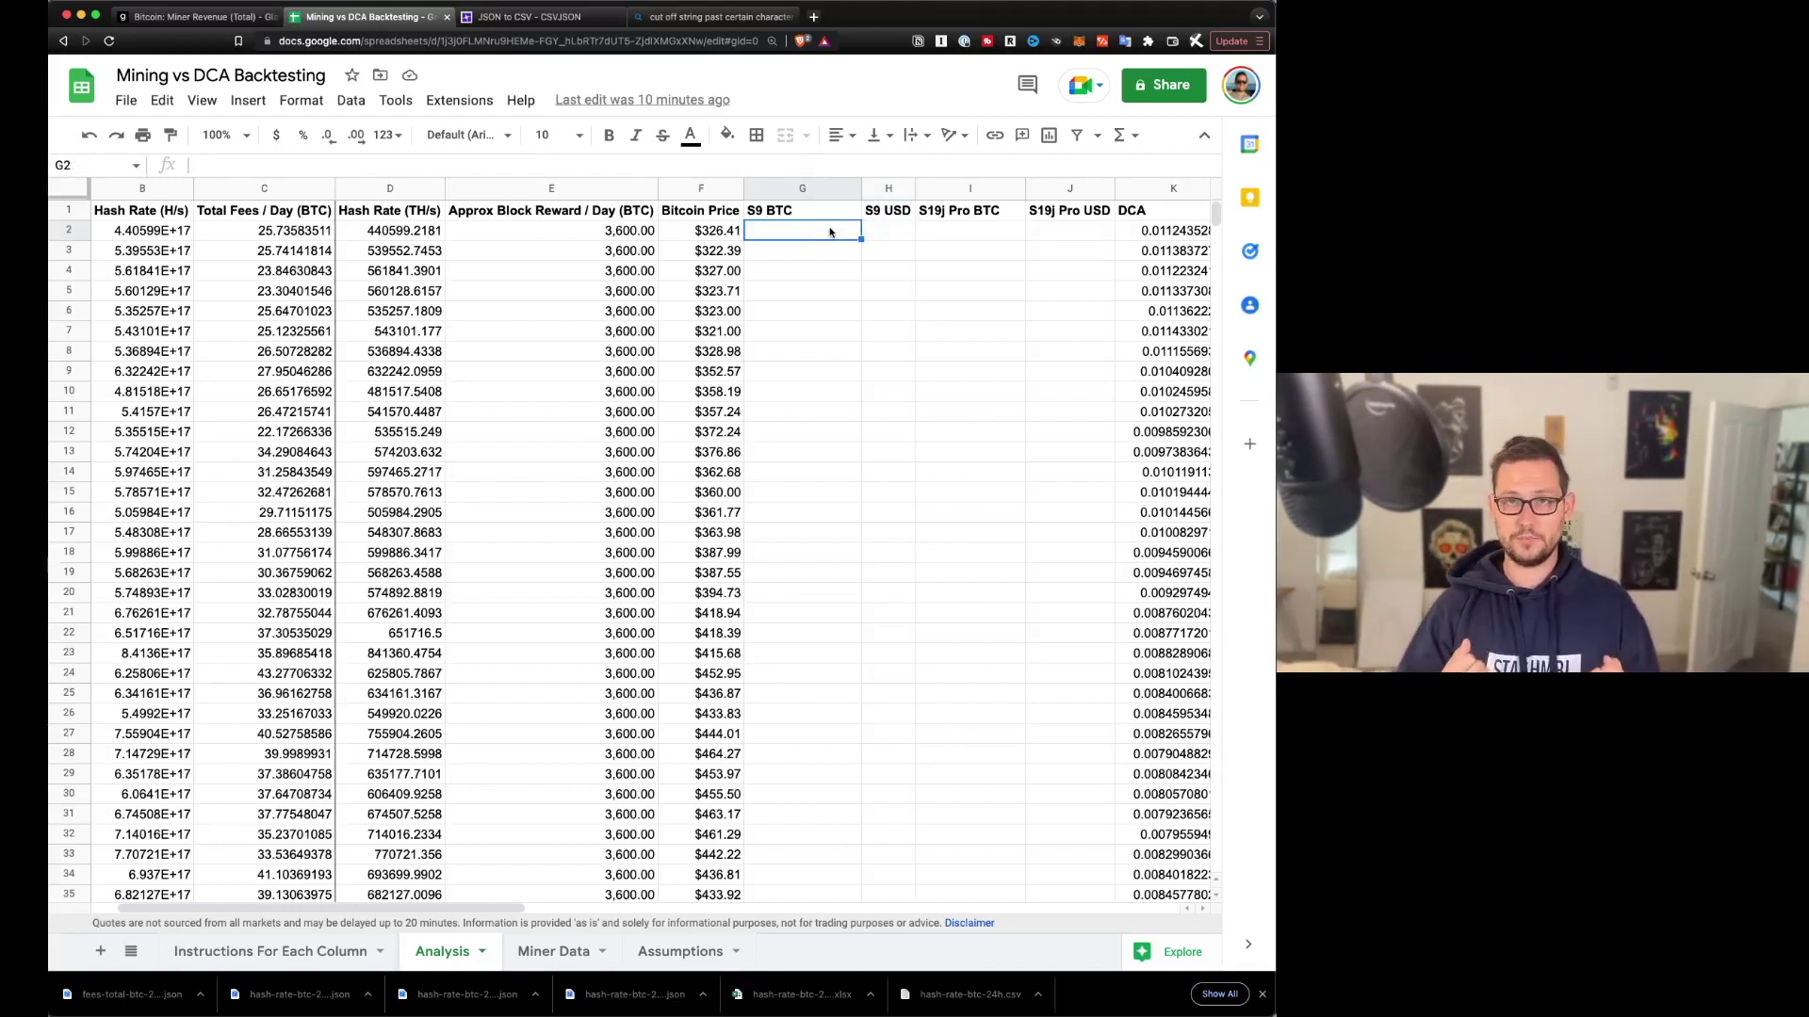
click(883, 232)
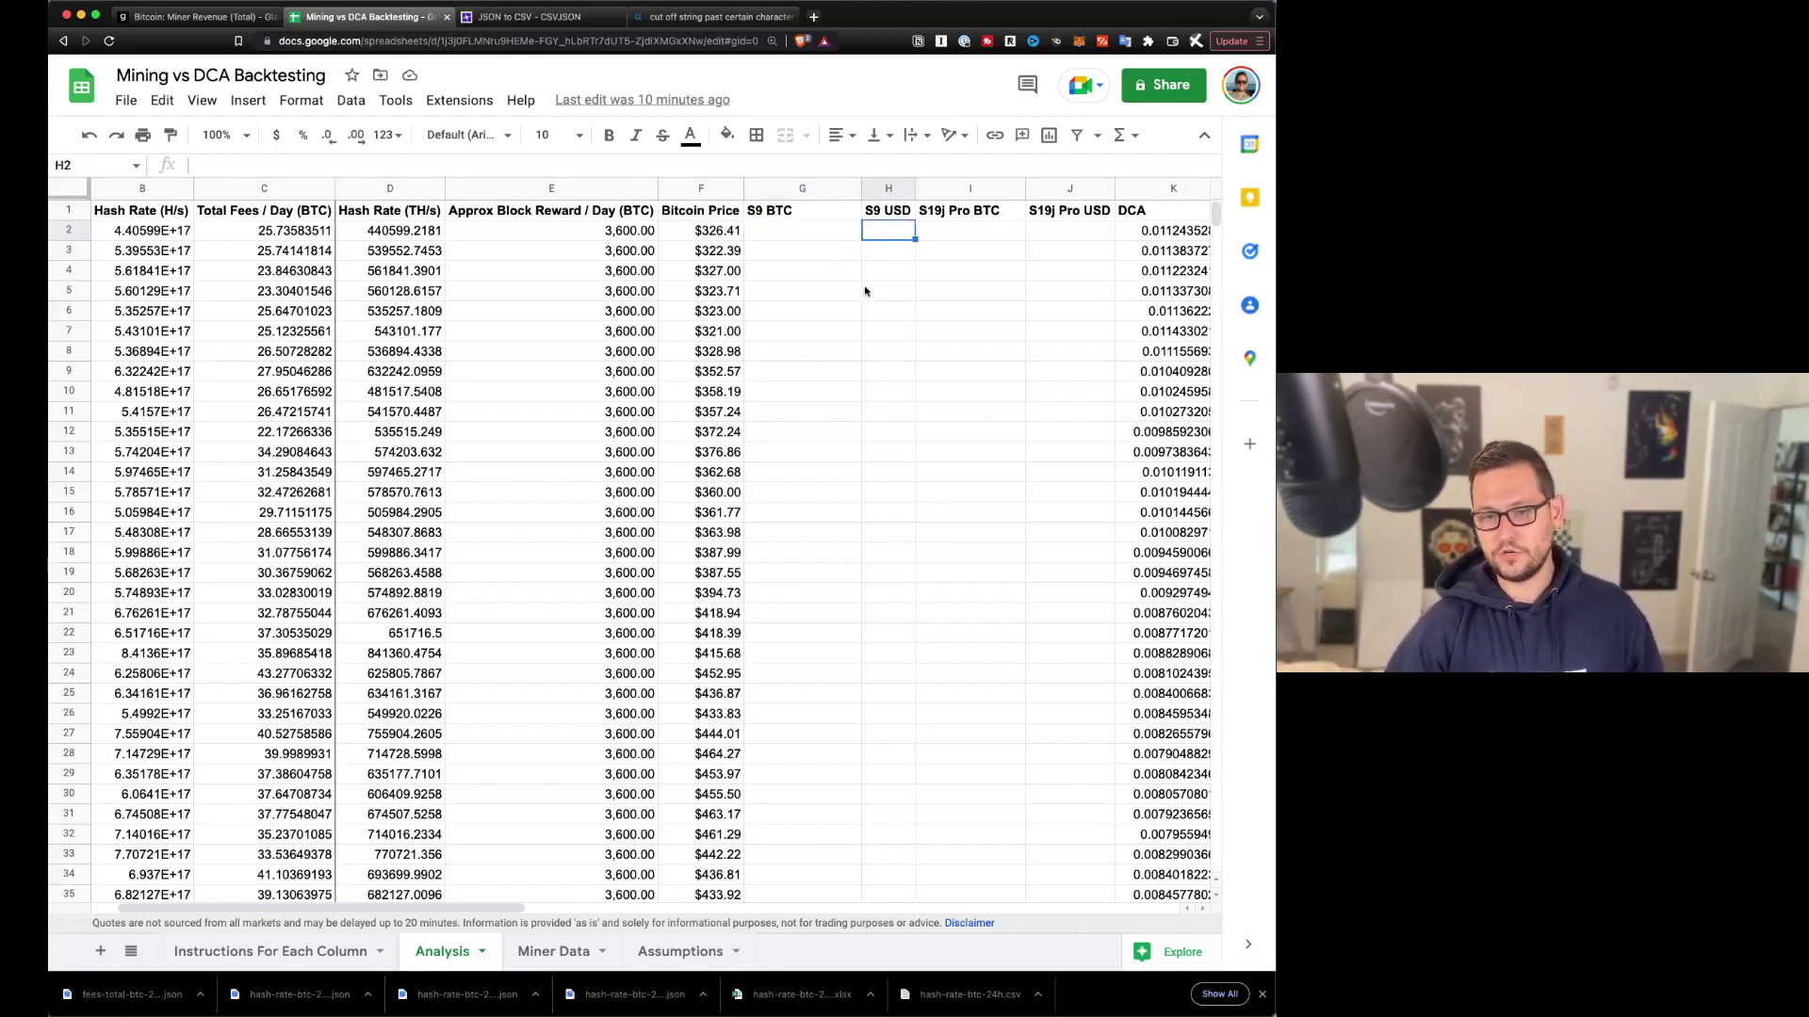
- Review the row 571 S9 BTC and S9 USD formulas alongside that row's Bitcoin price
scroll(878, 271, down, 20)
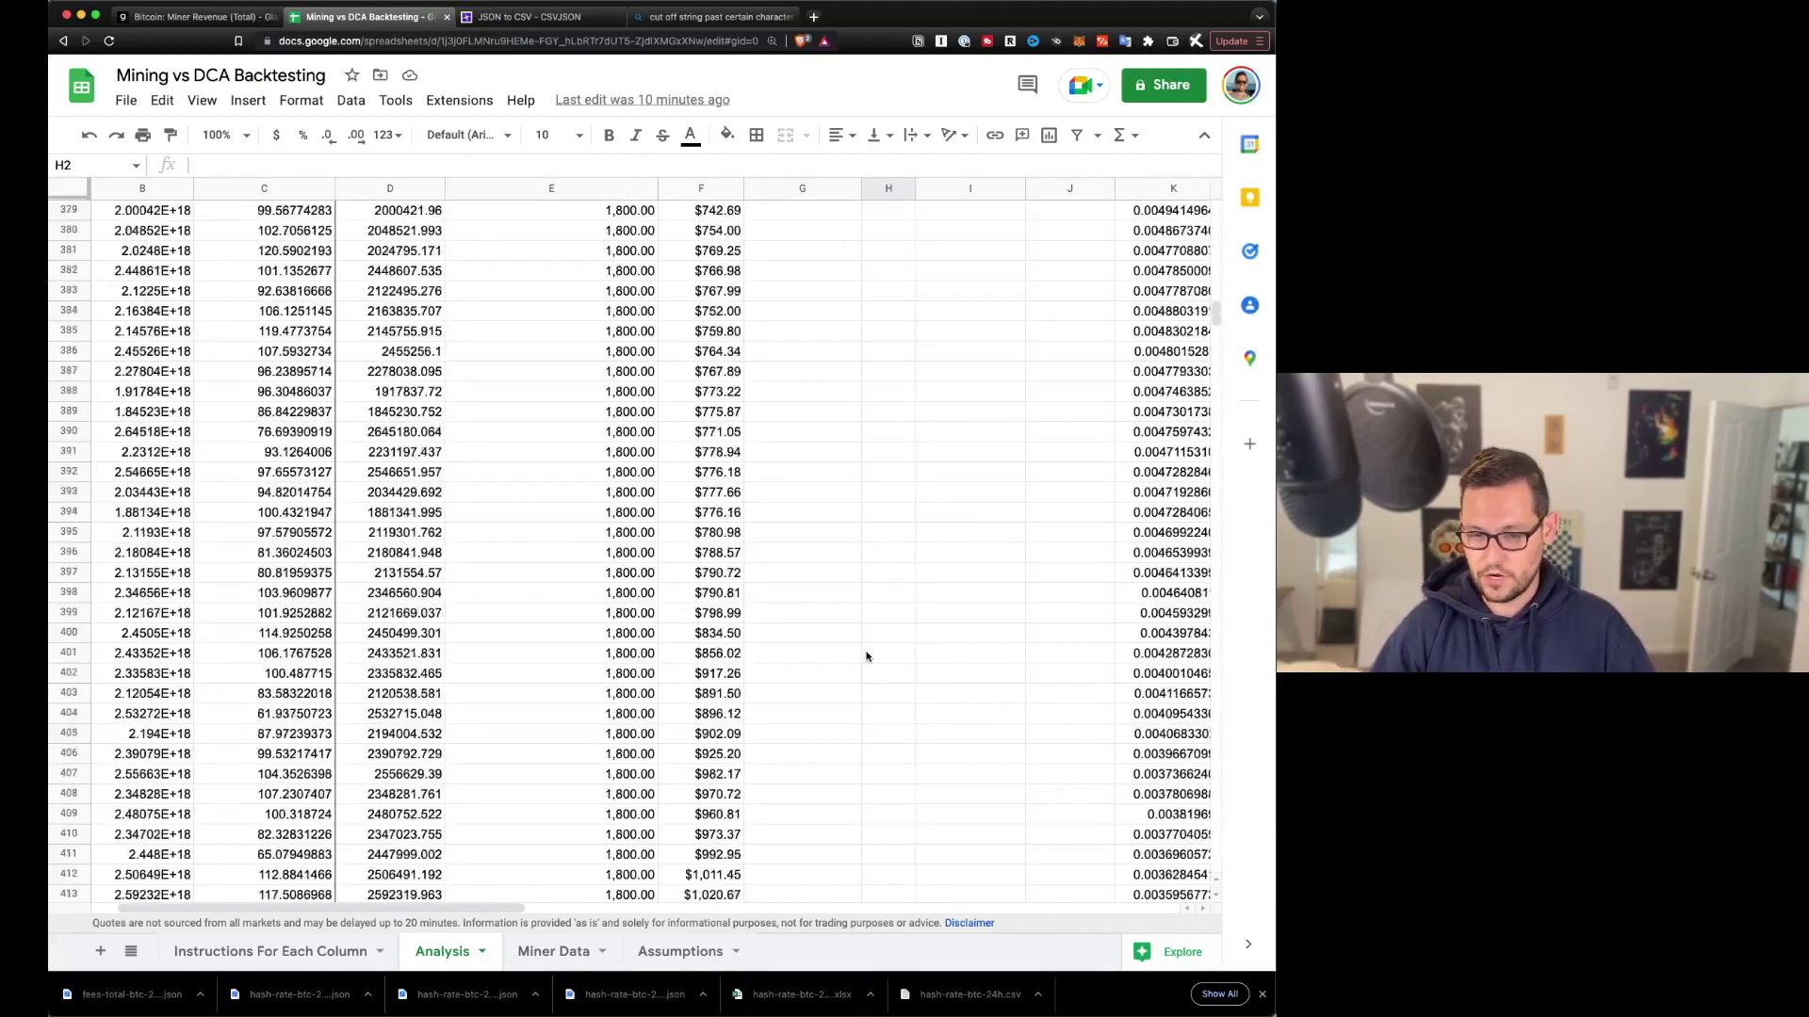
scroll(865, 693, down, 5)
click(890, 294)
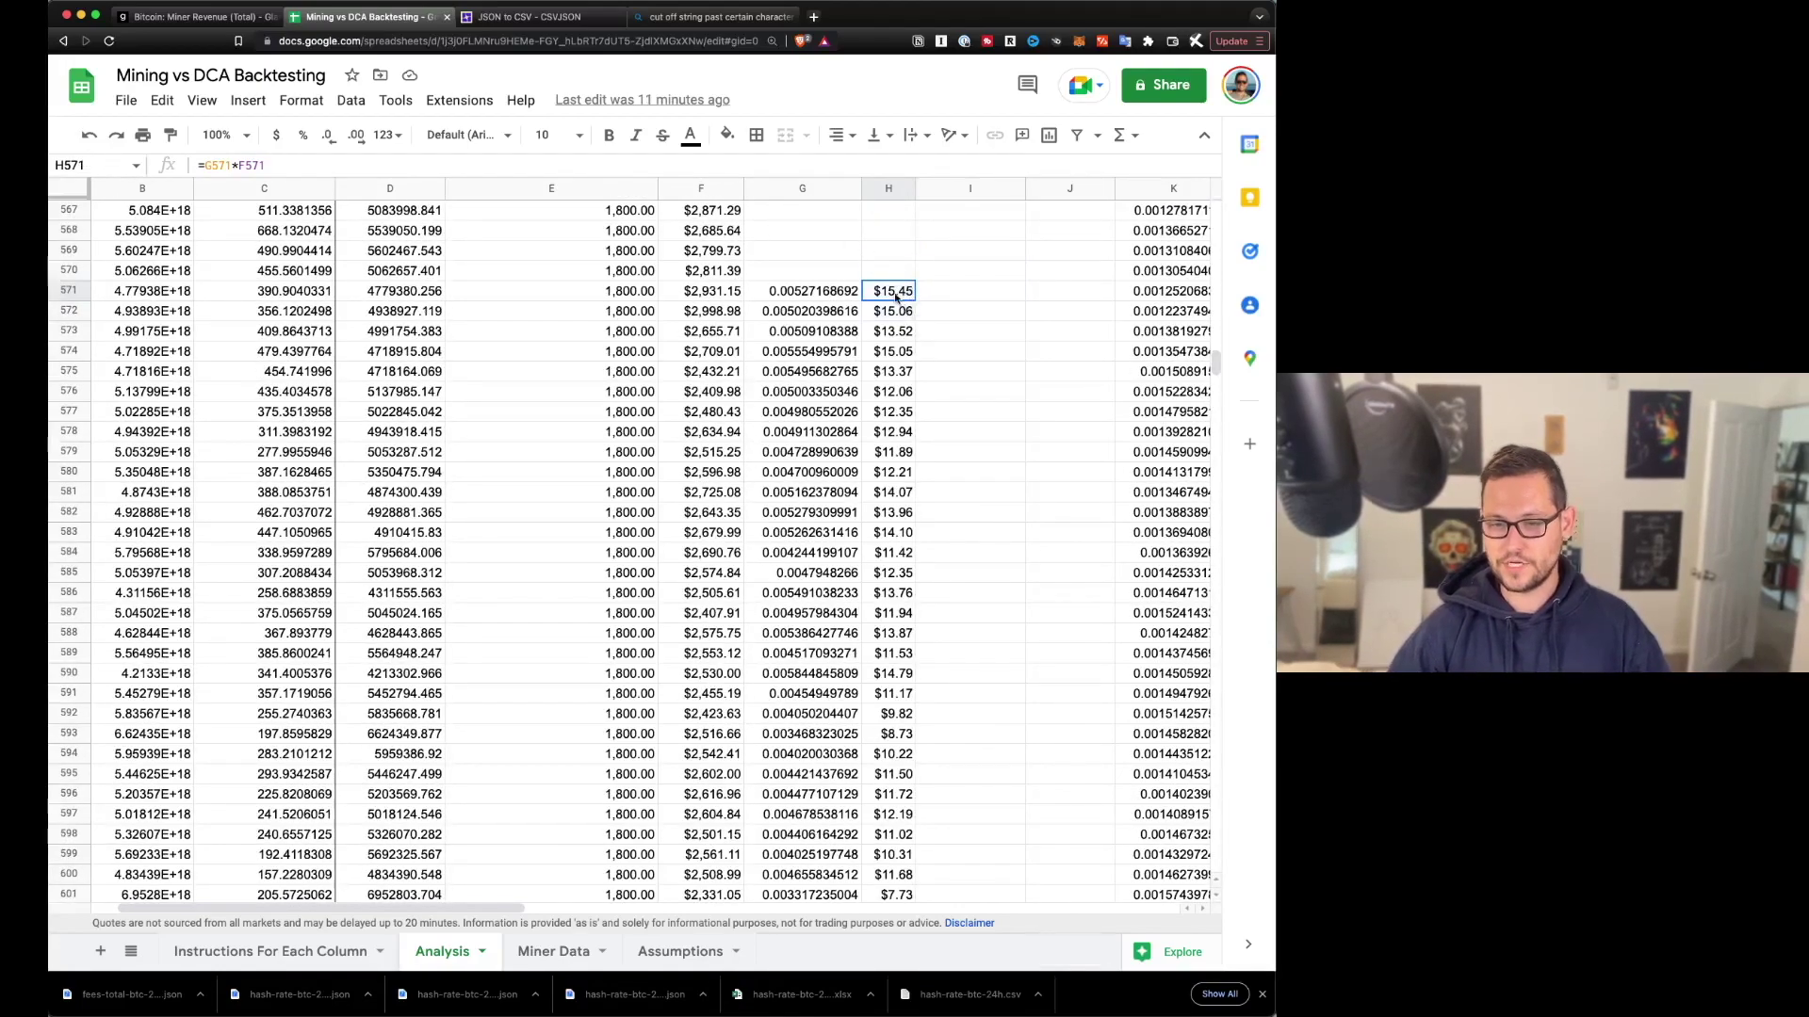
shift+click(818, 293)
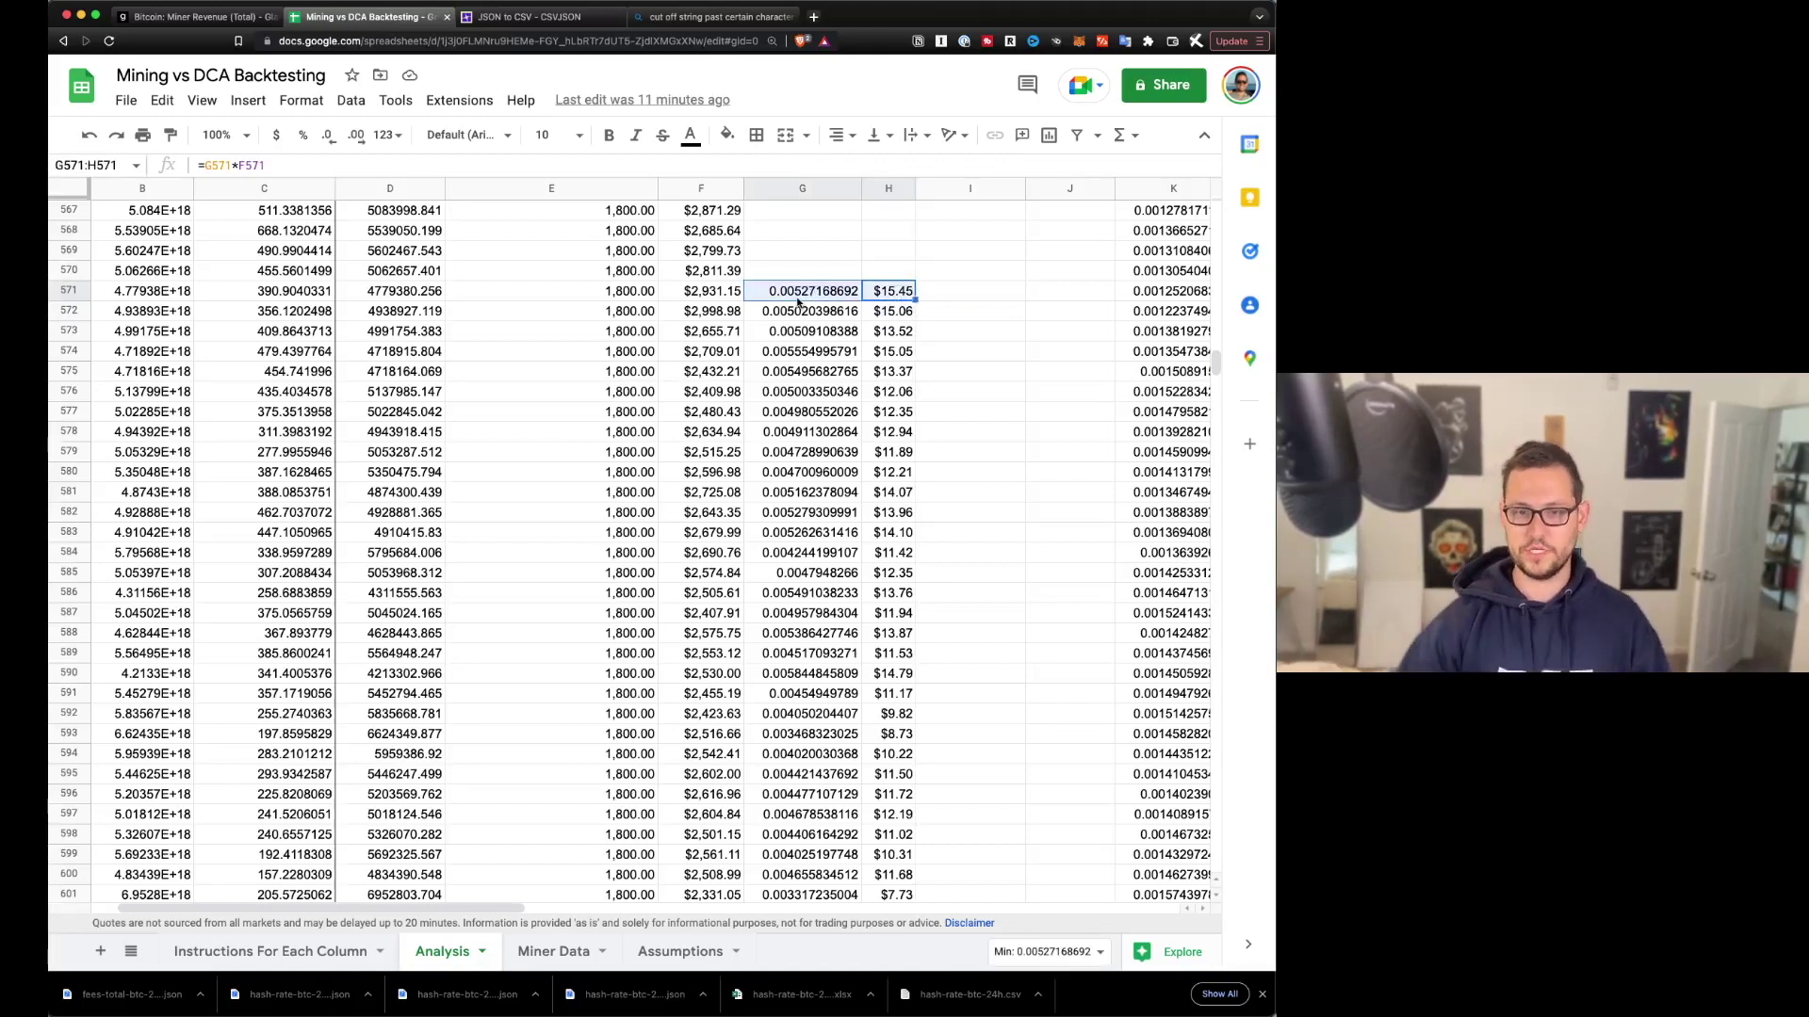
click(706, 299)
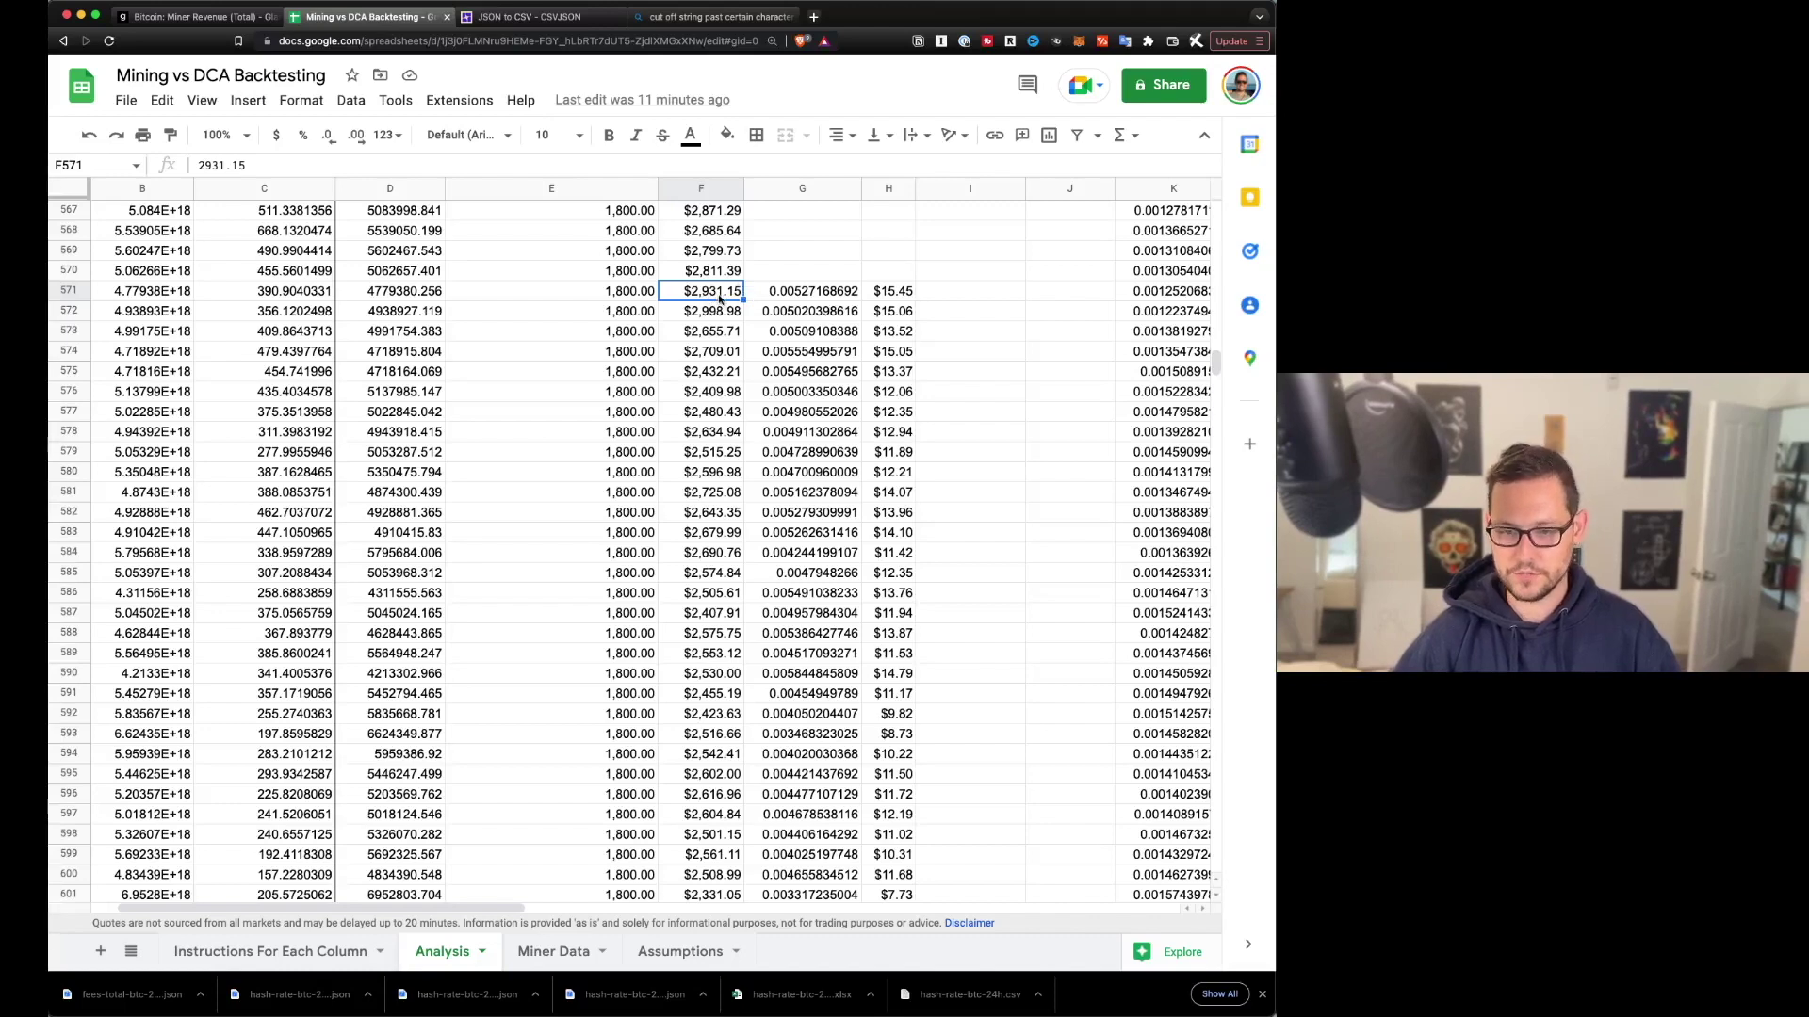
click(822, 293)
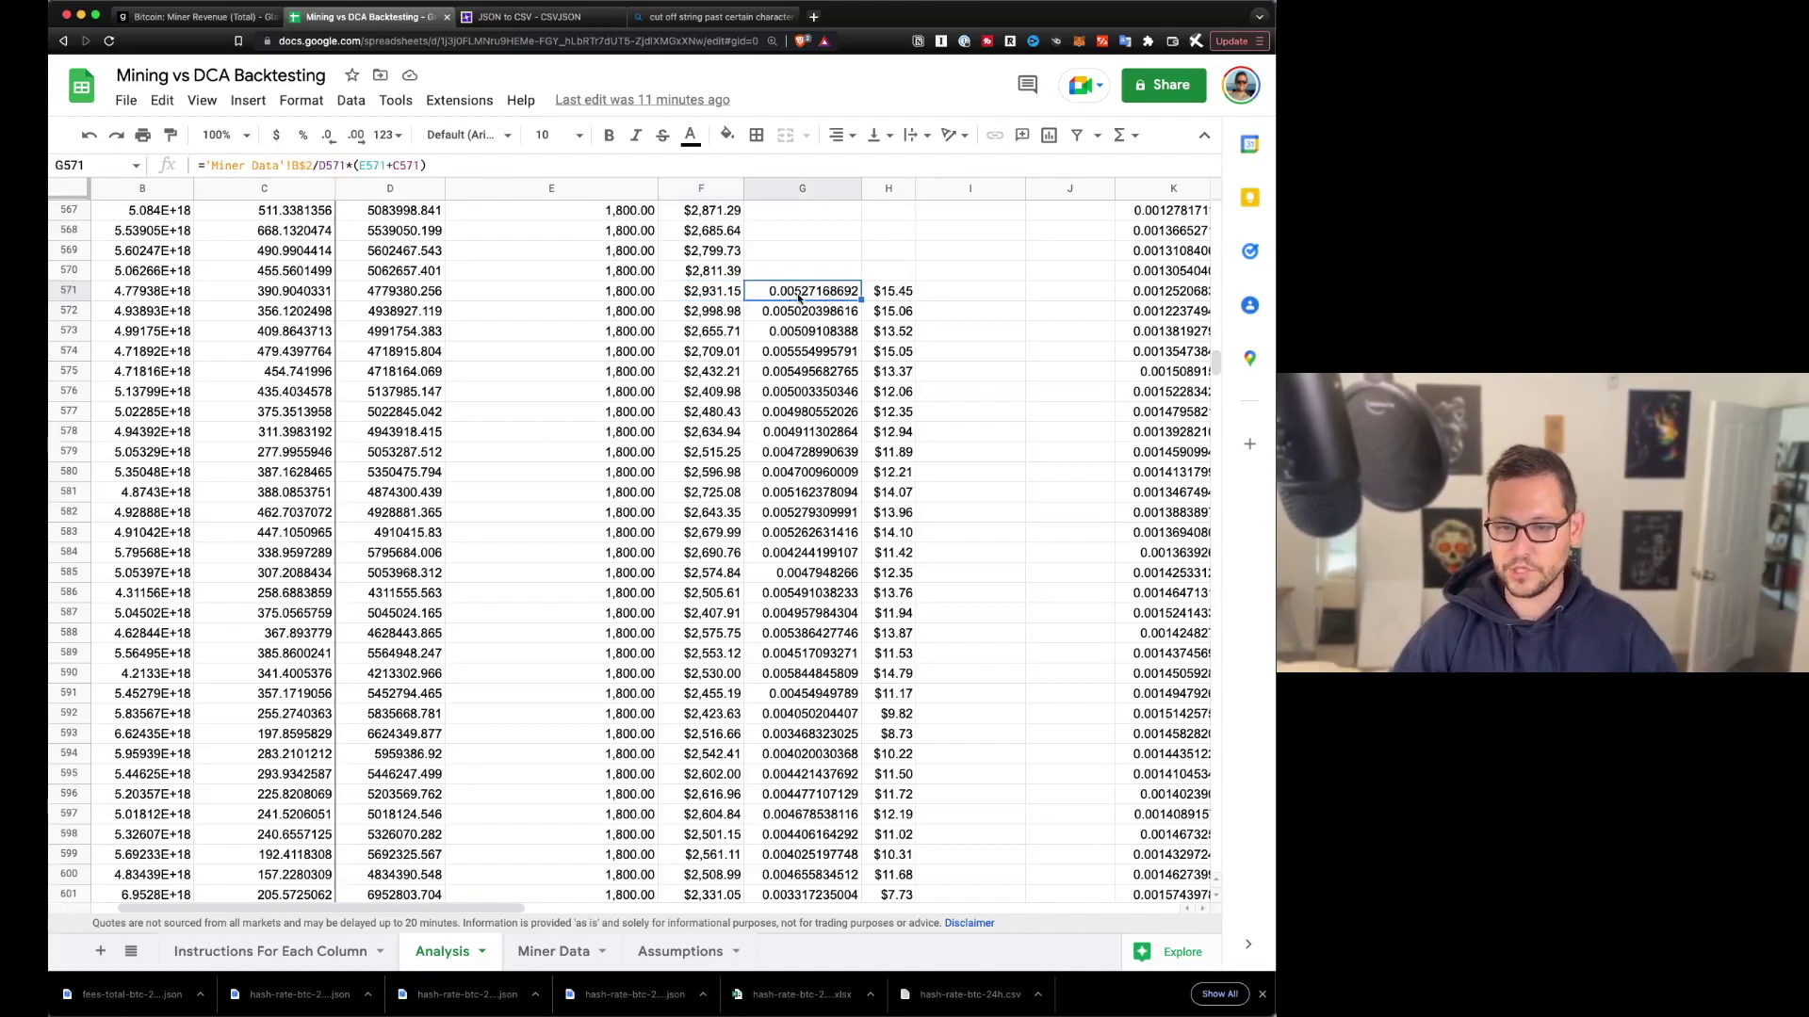
click(899, 293)
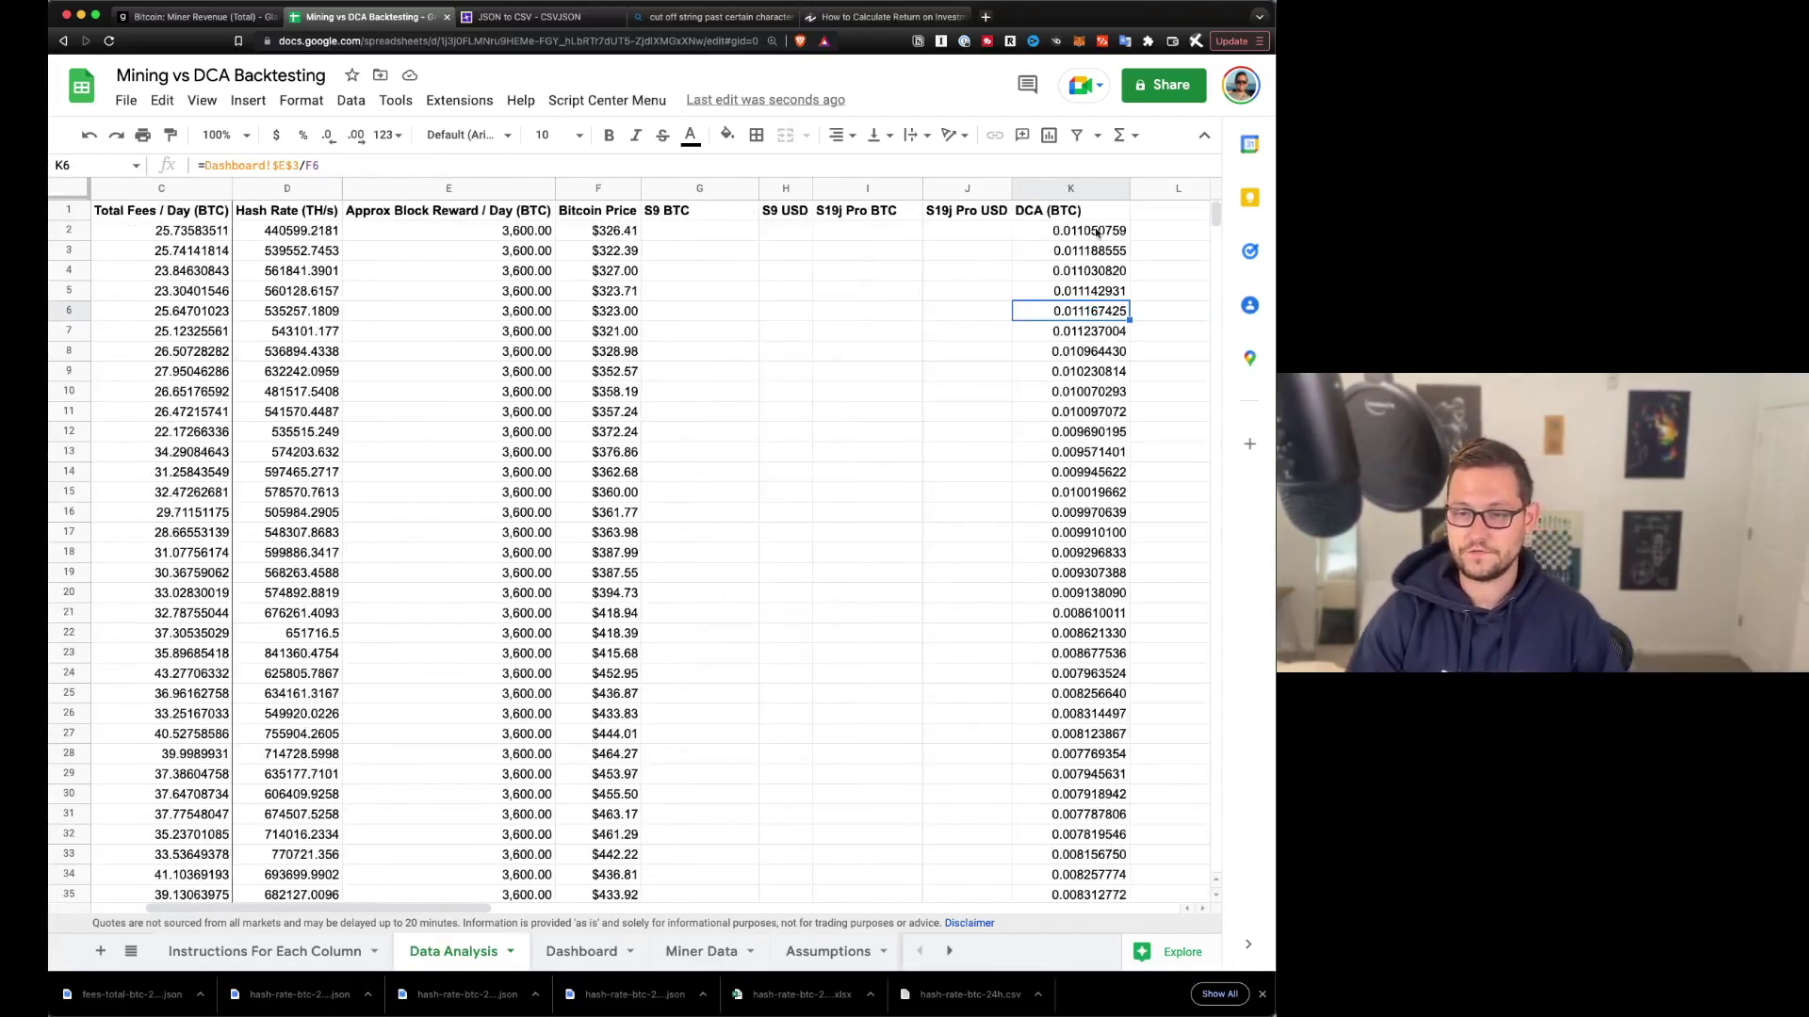
drag(1096, 233, 1089, 375)
click(1089, 373)
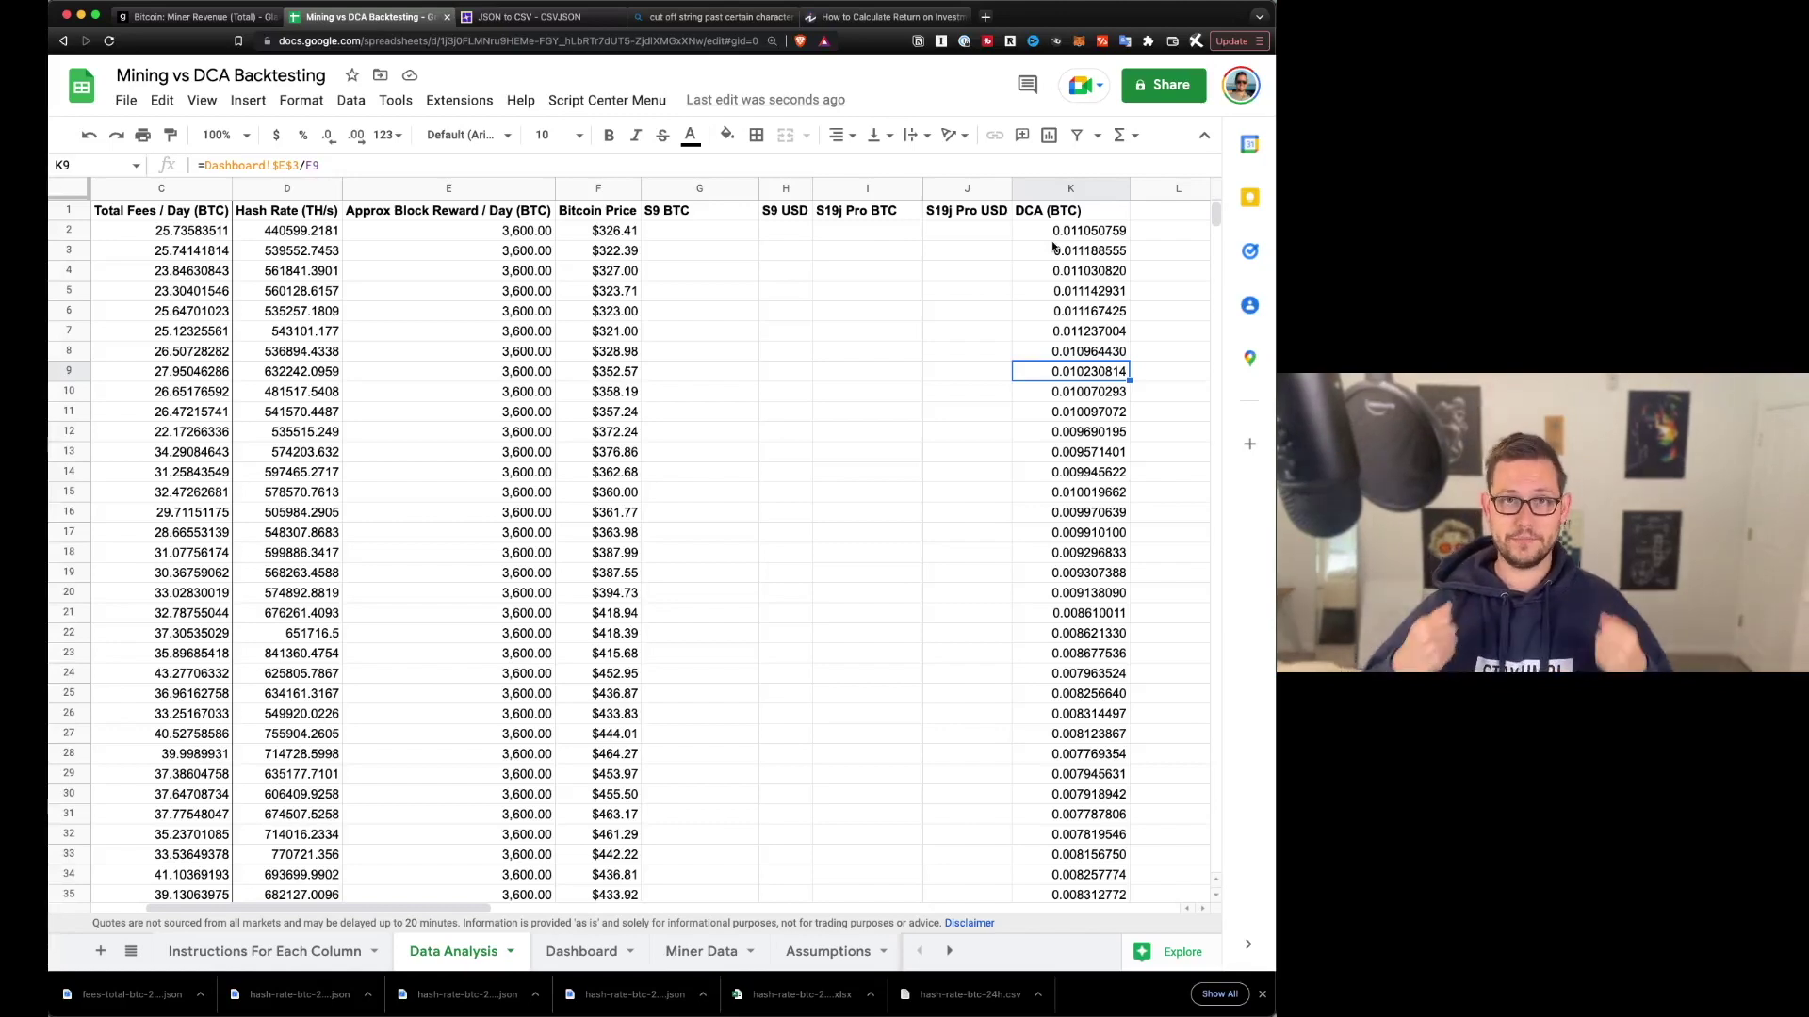
scroll(597, 406, left, 3)
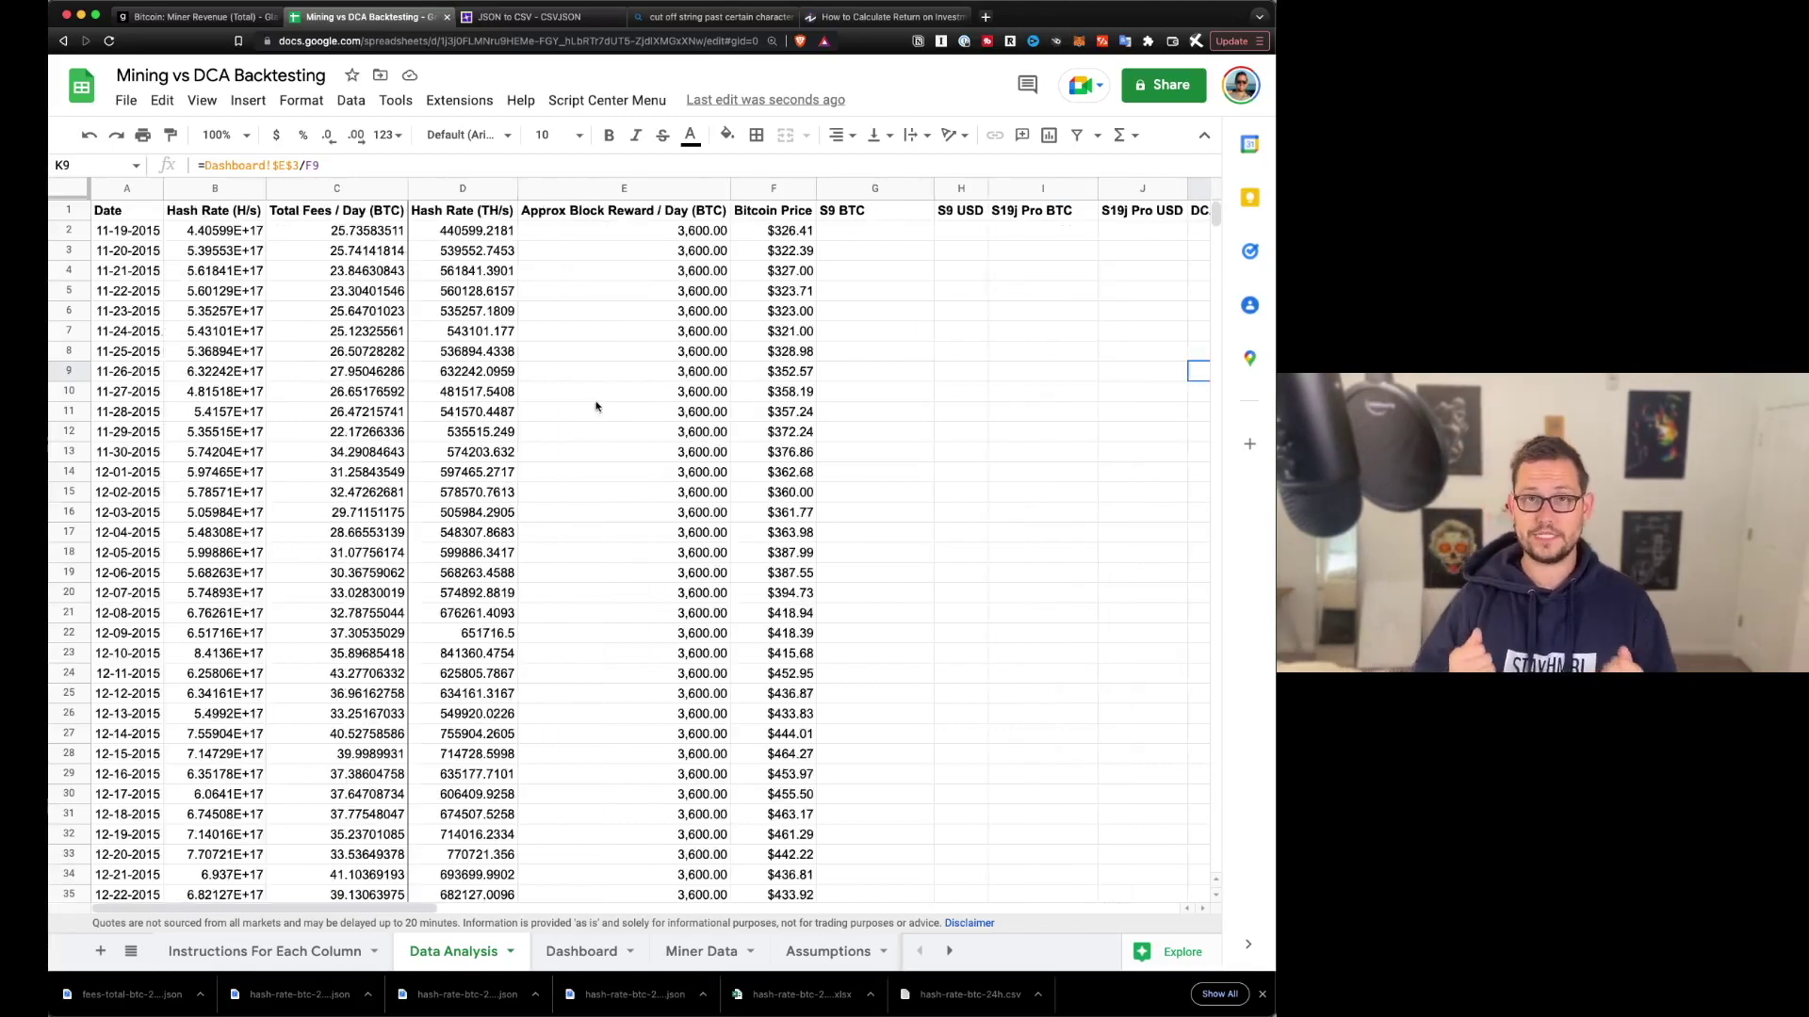
scroll(596, 406, right, 6)
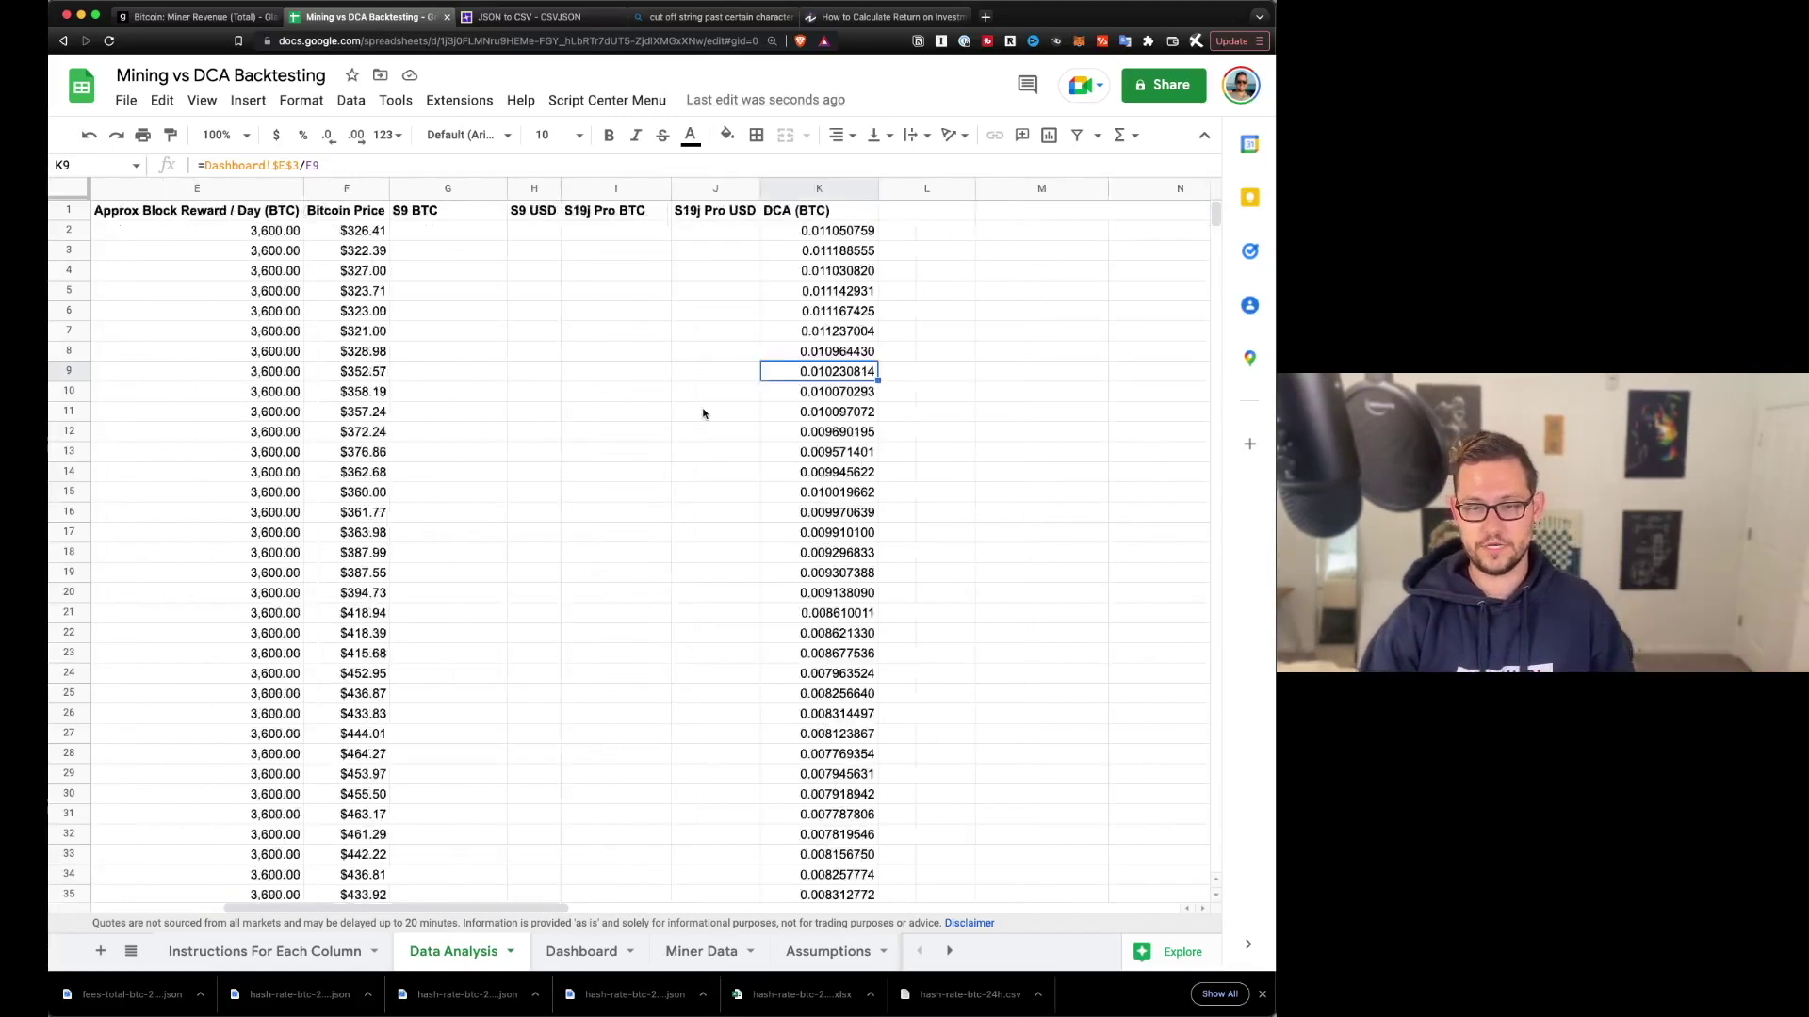
scroll(377, 488, left, 6)
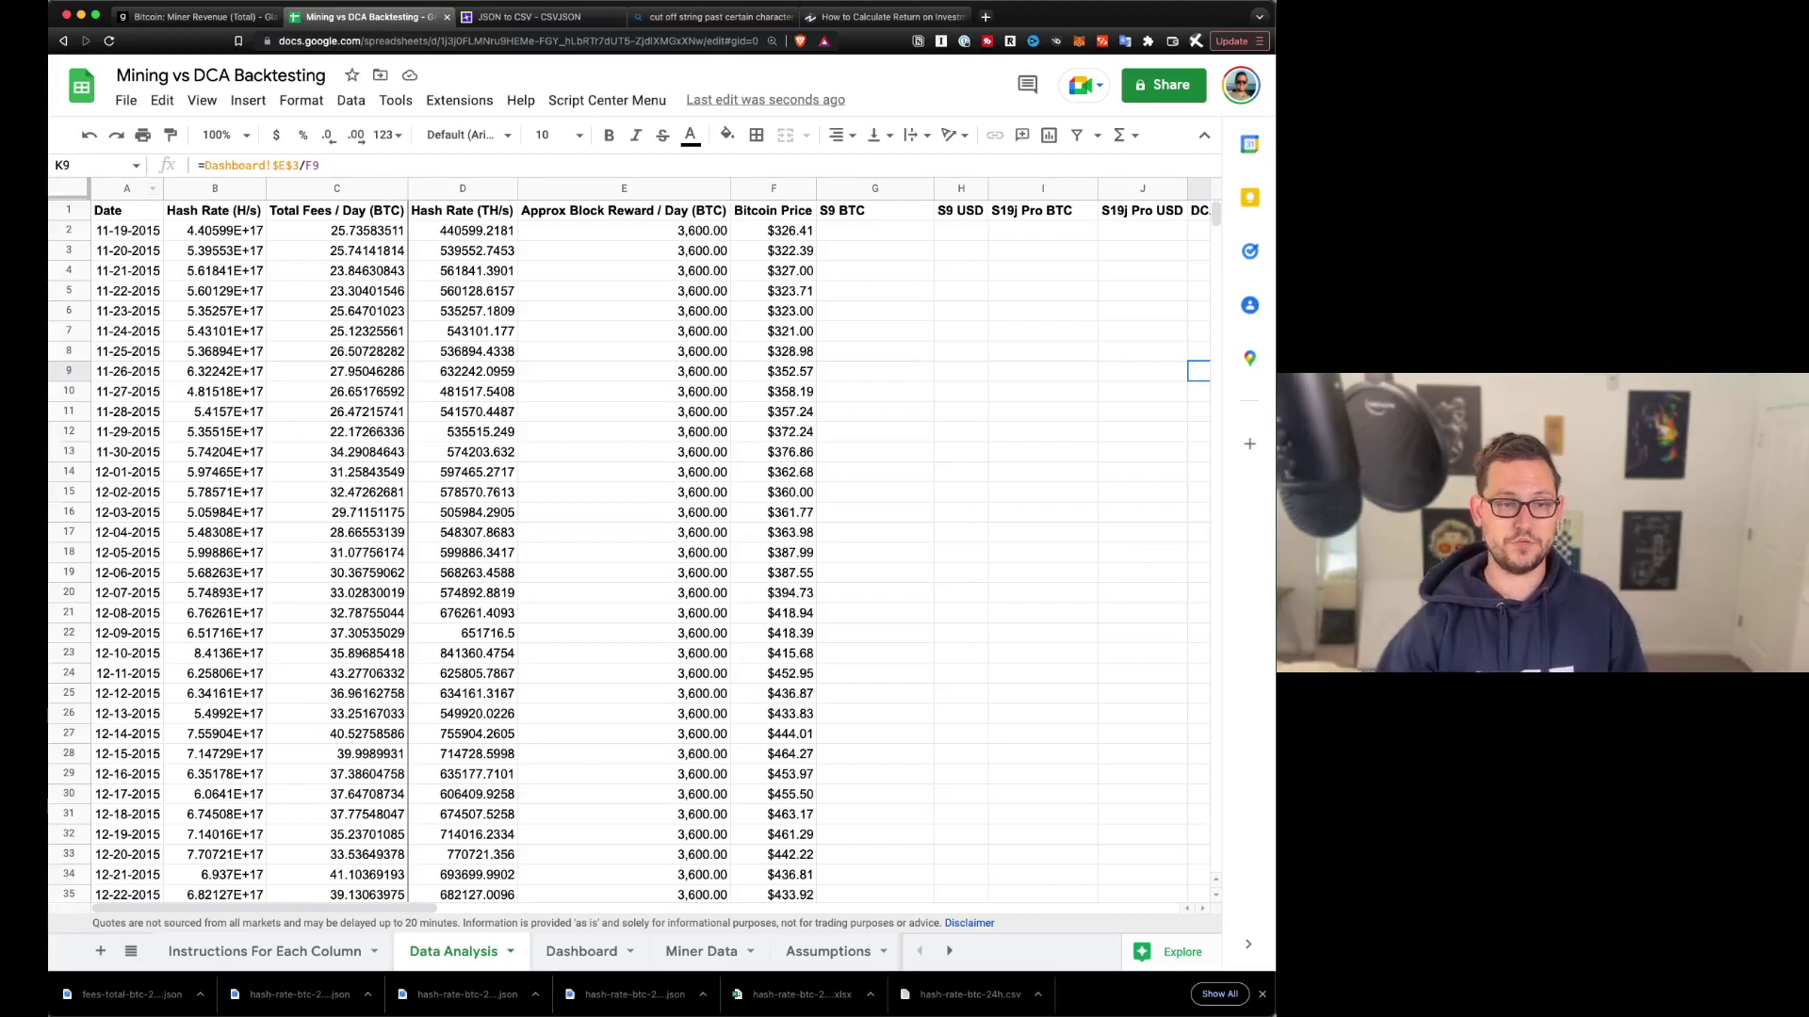
click(215, 290)
drag(215, 290, 336, 311)
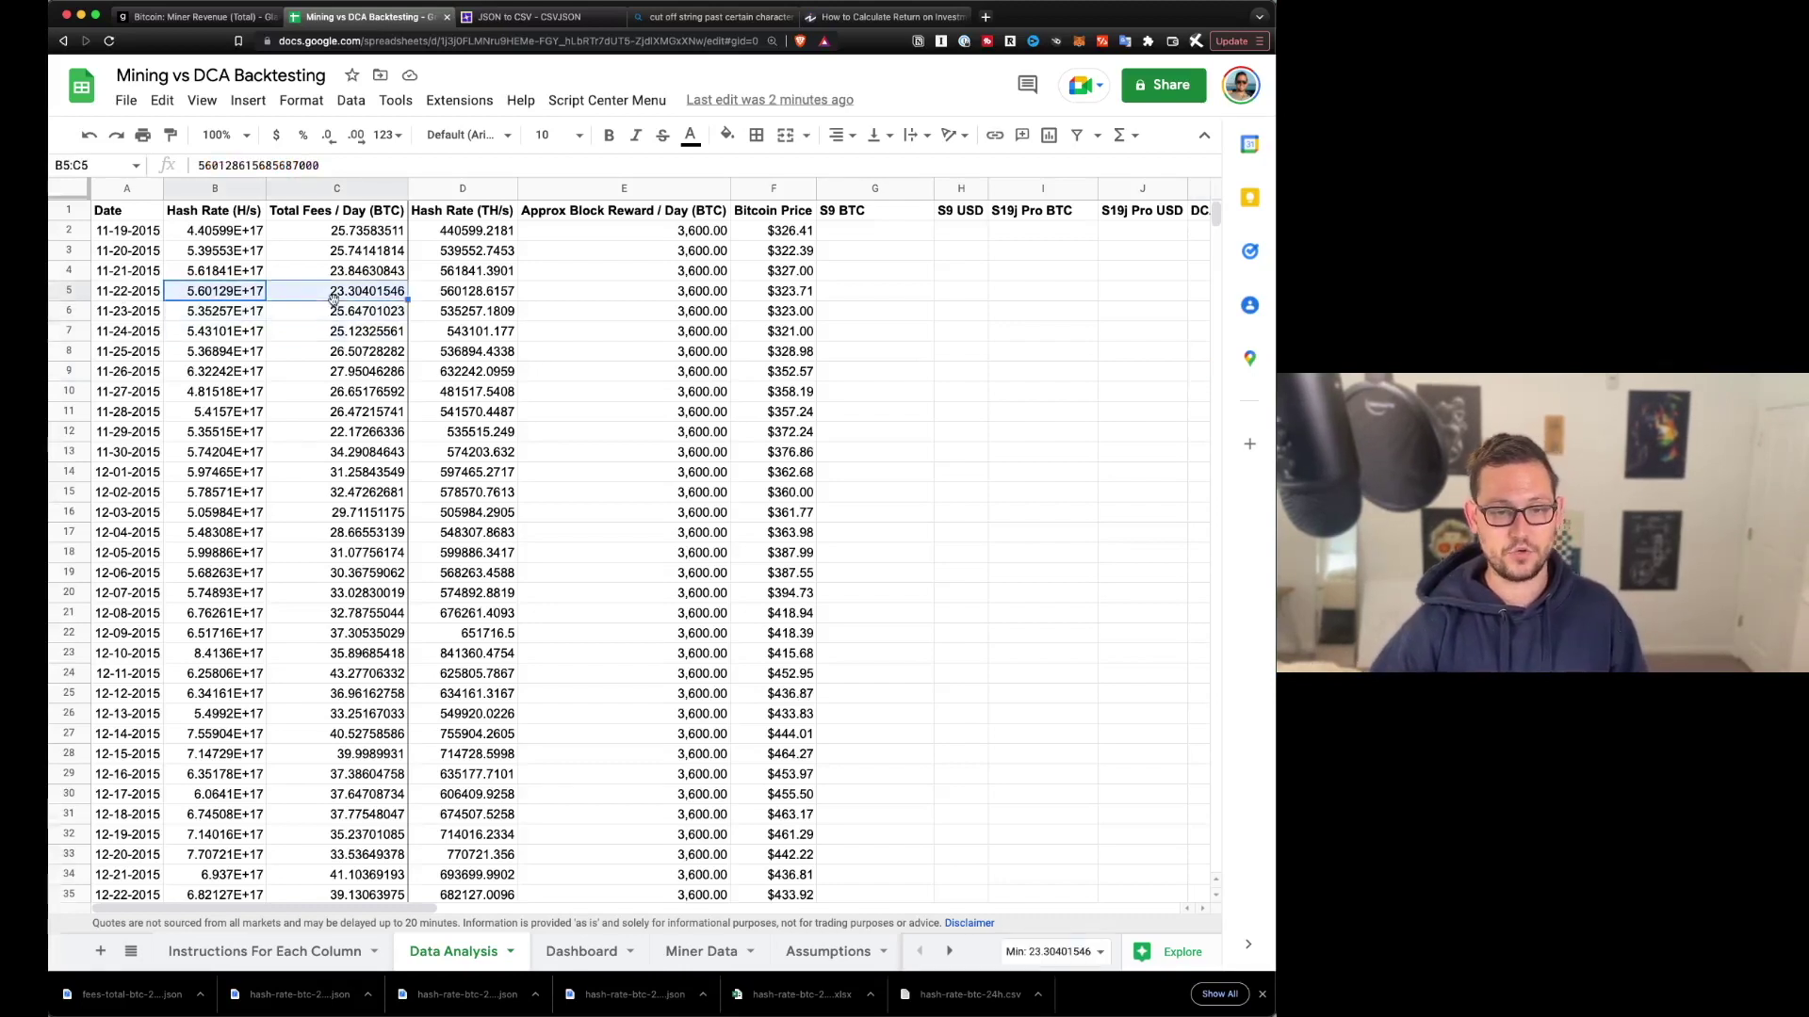
click(334, 295)
key(ctrl+shift+Tab)
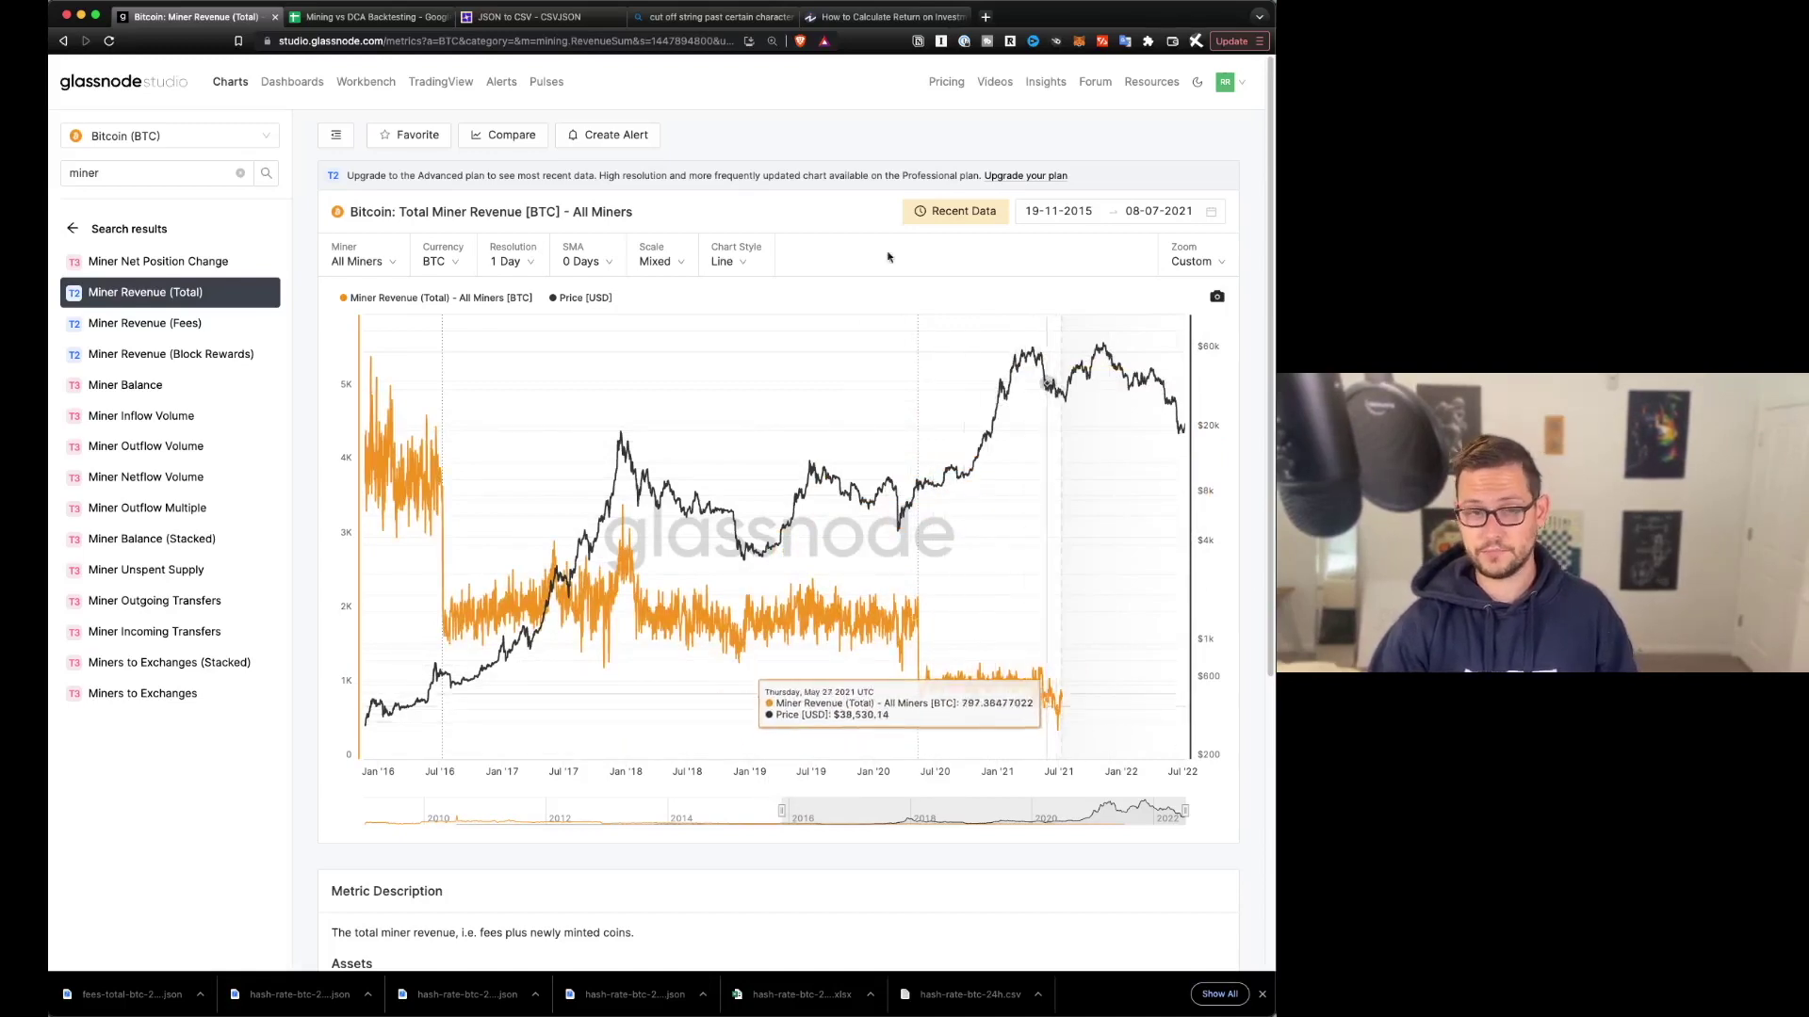
click(368, 16)
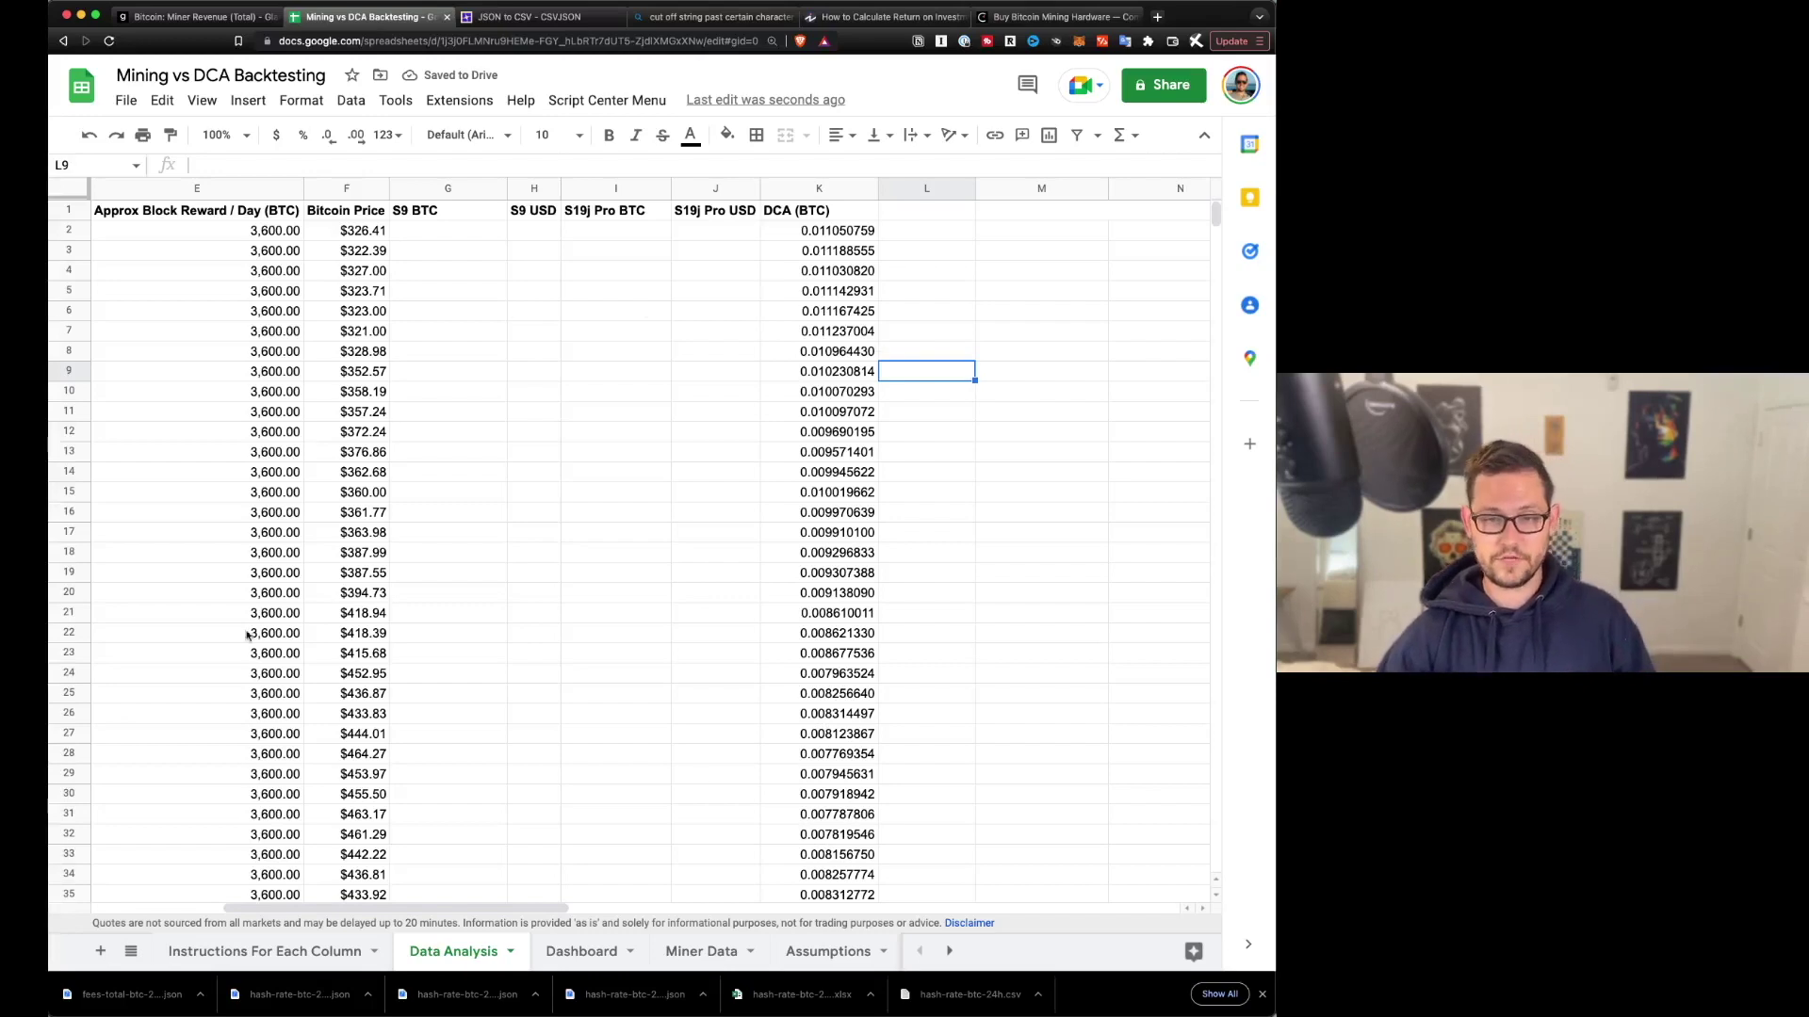
click(583, 952)
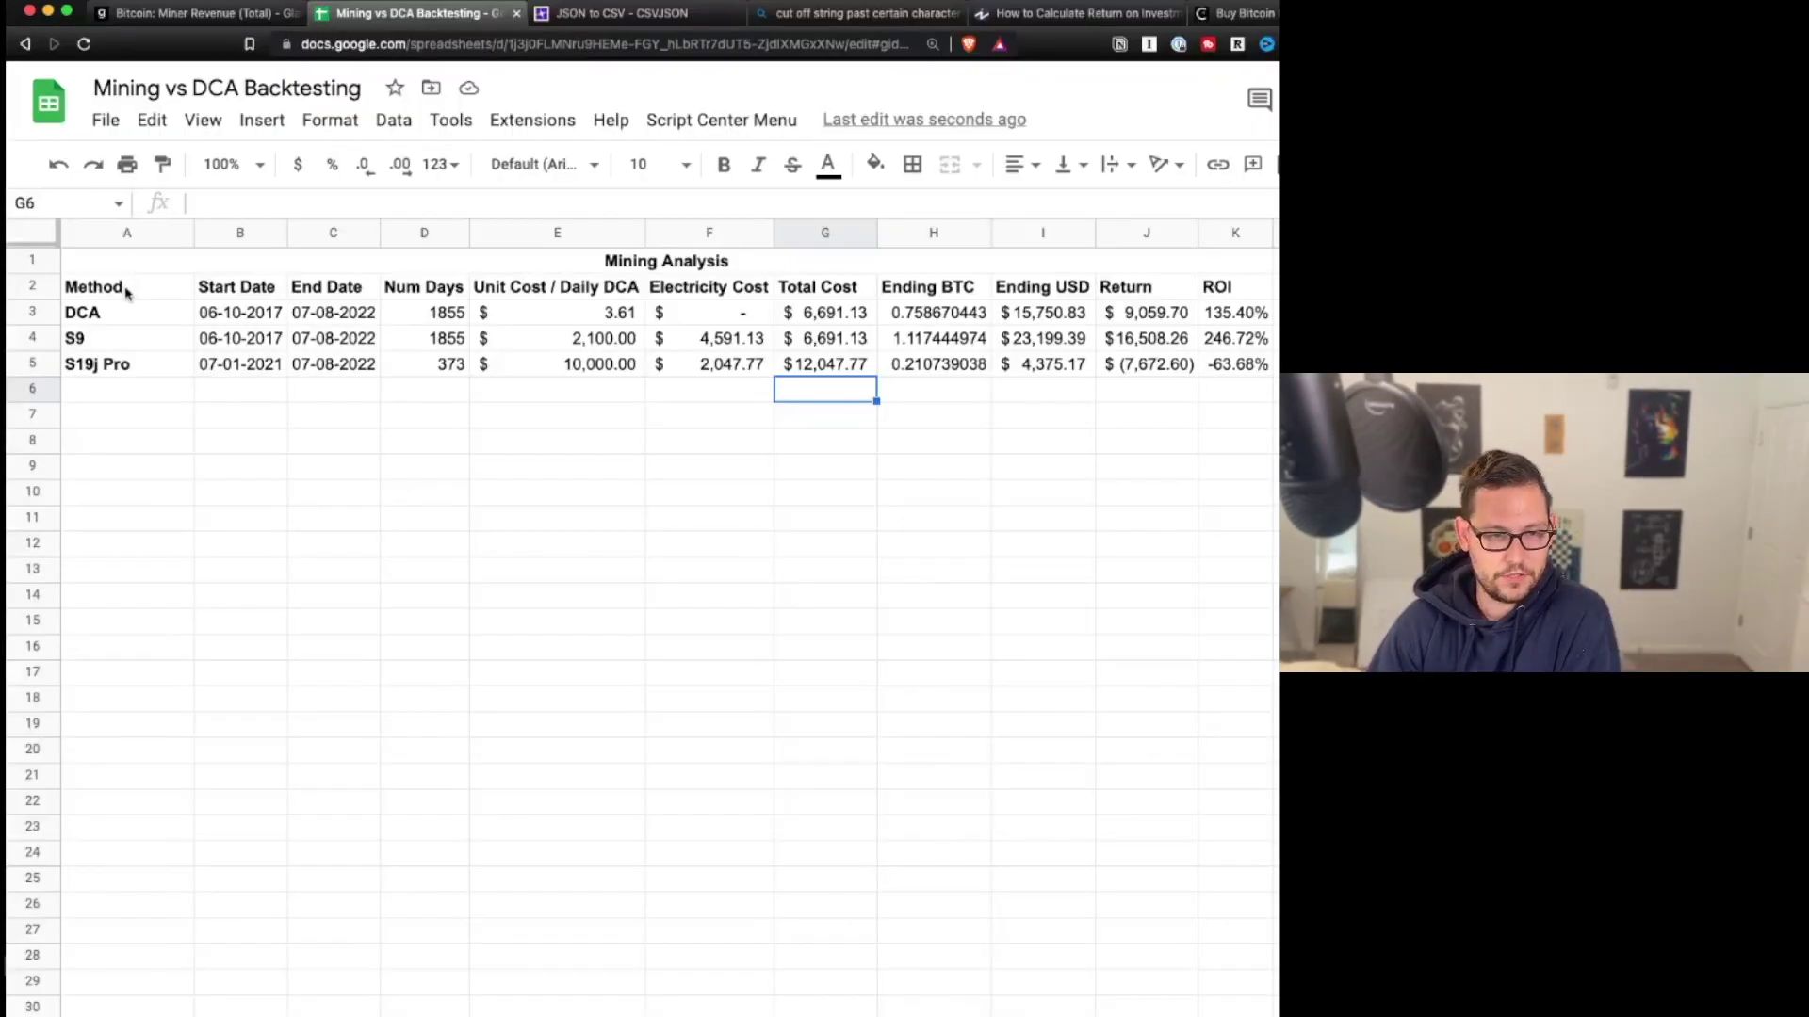
drag(126, 293, 119, 366)
click(130, 364)
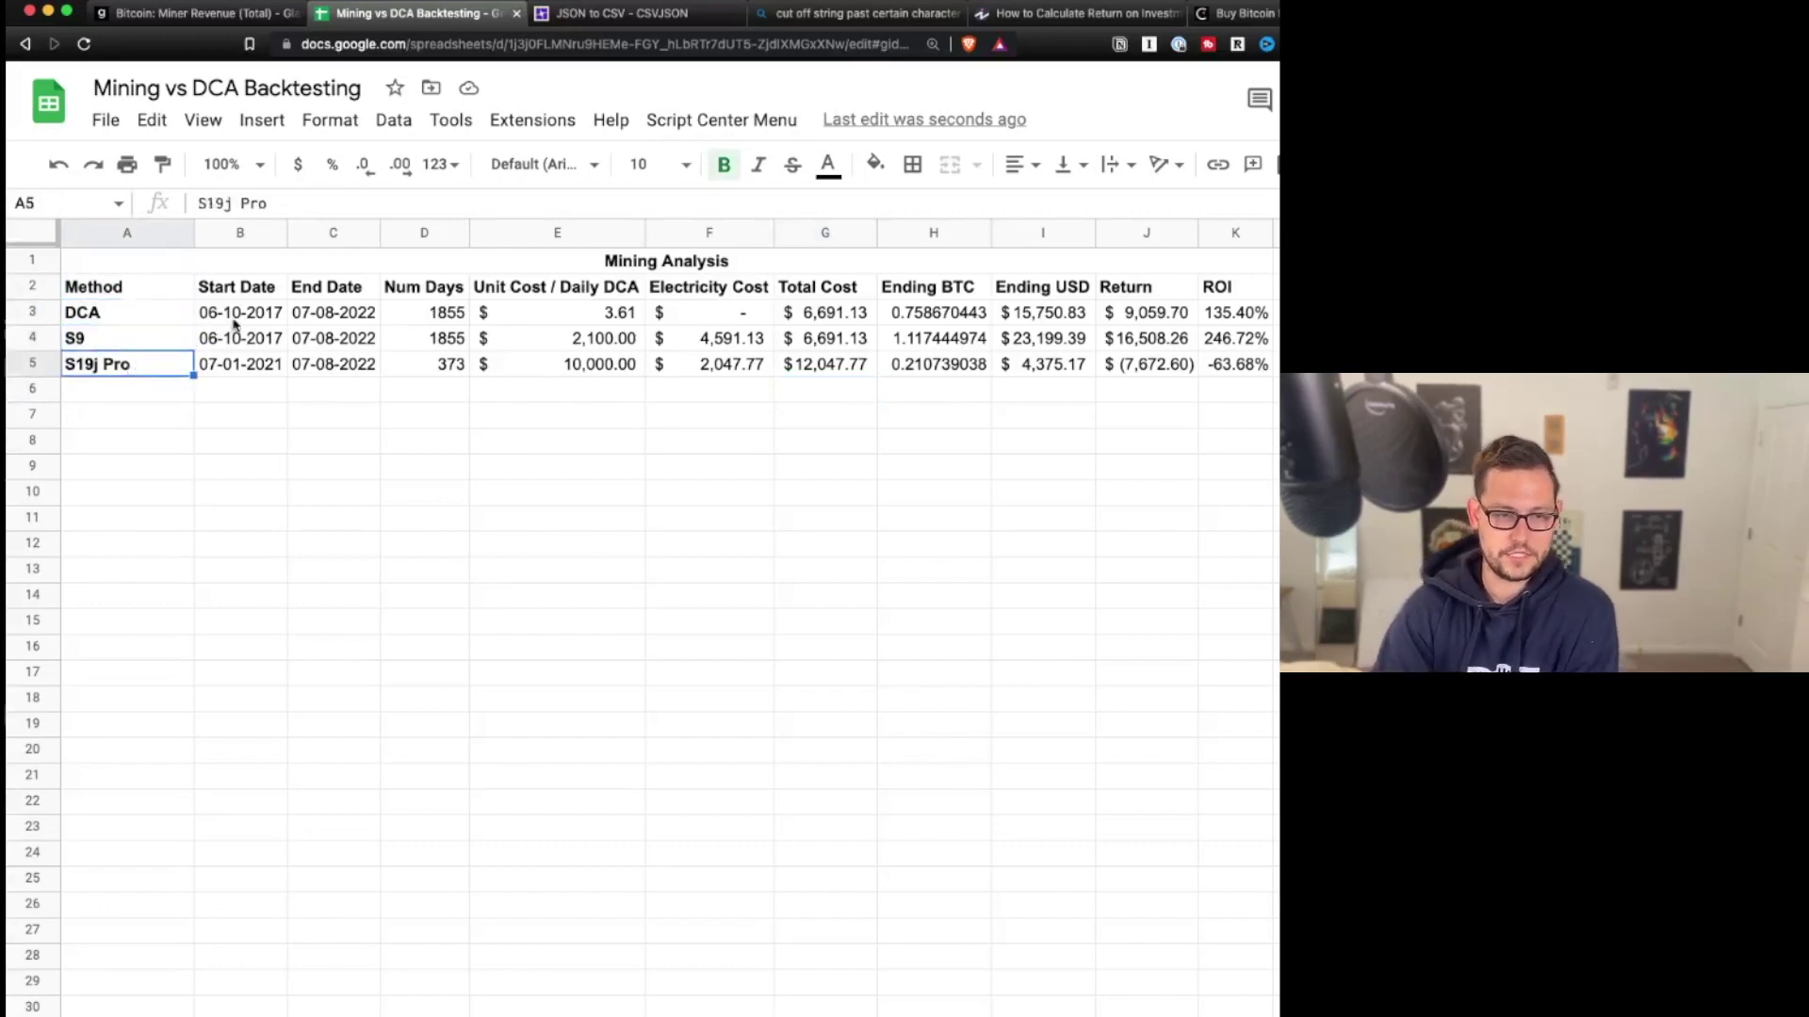
drag(235, 325, 330, 366)
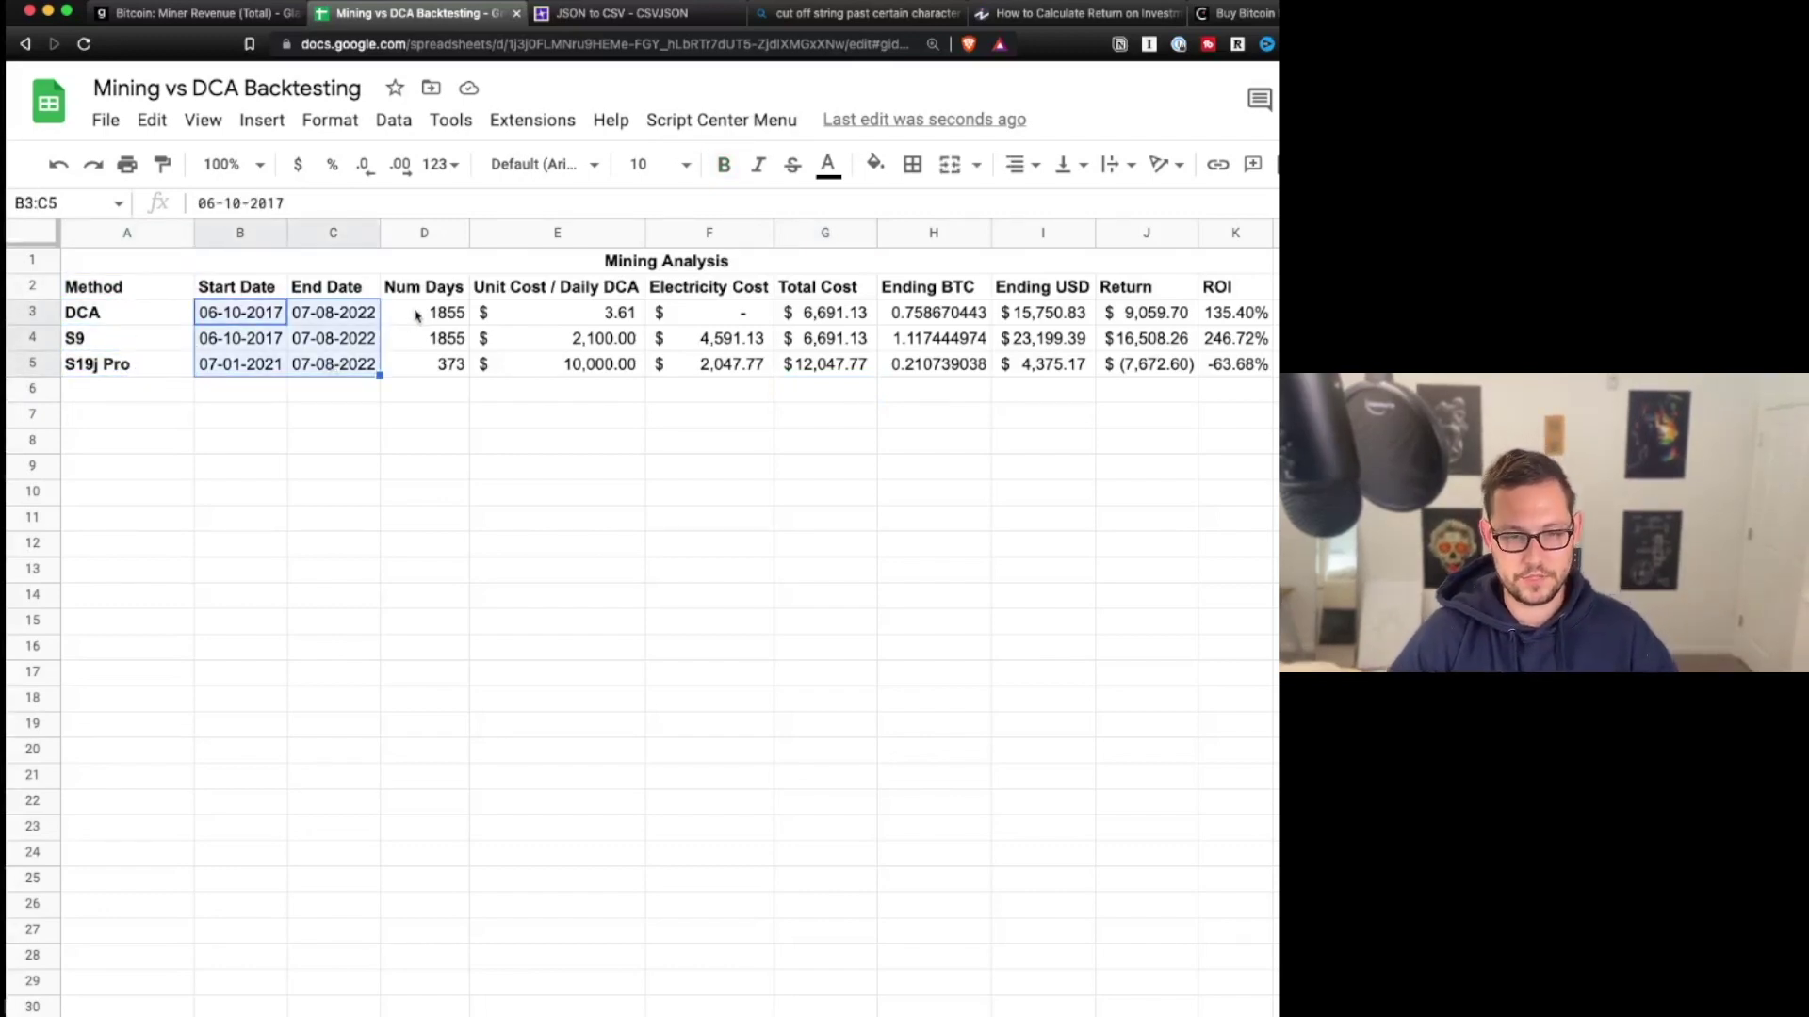
drag(421, 312, 421, 385)
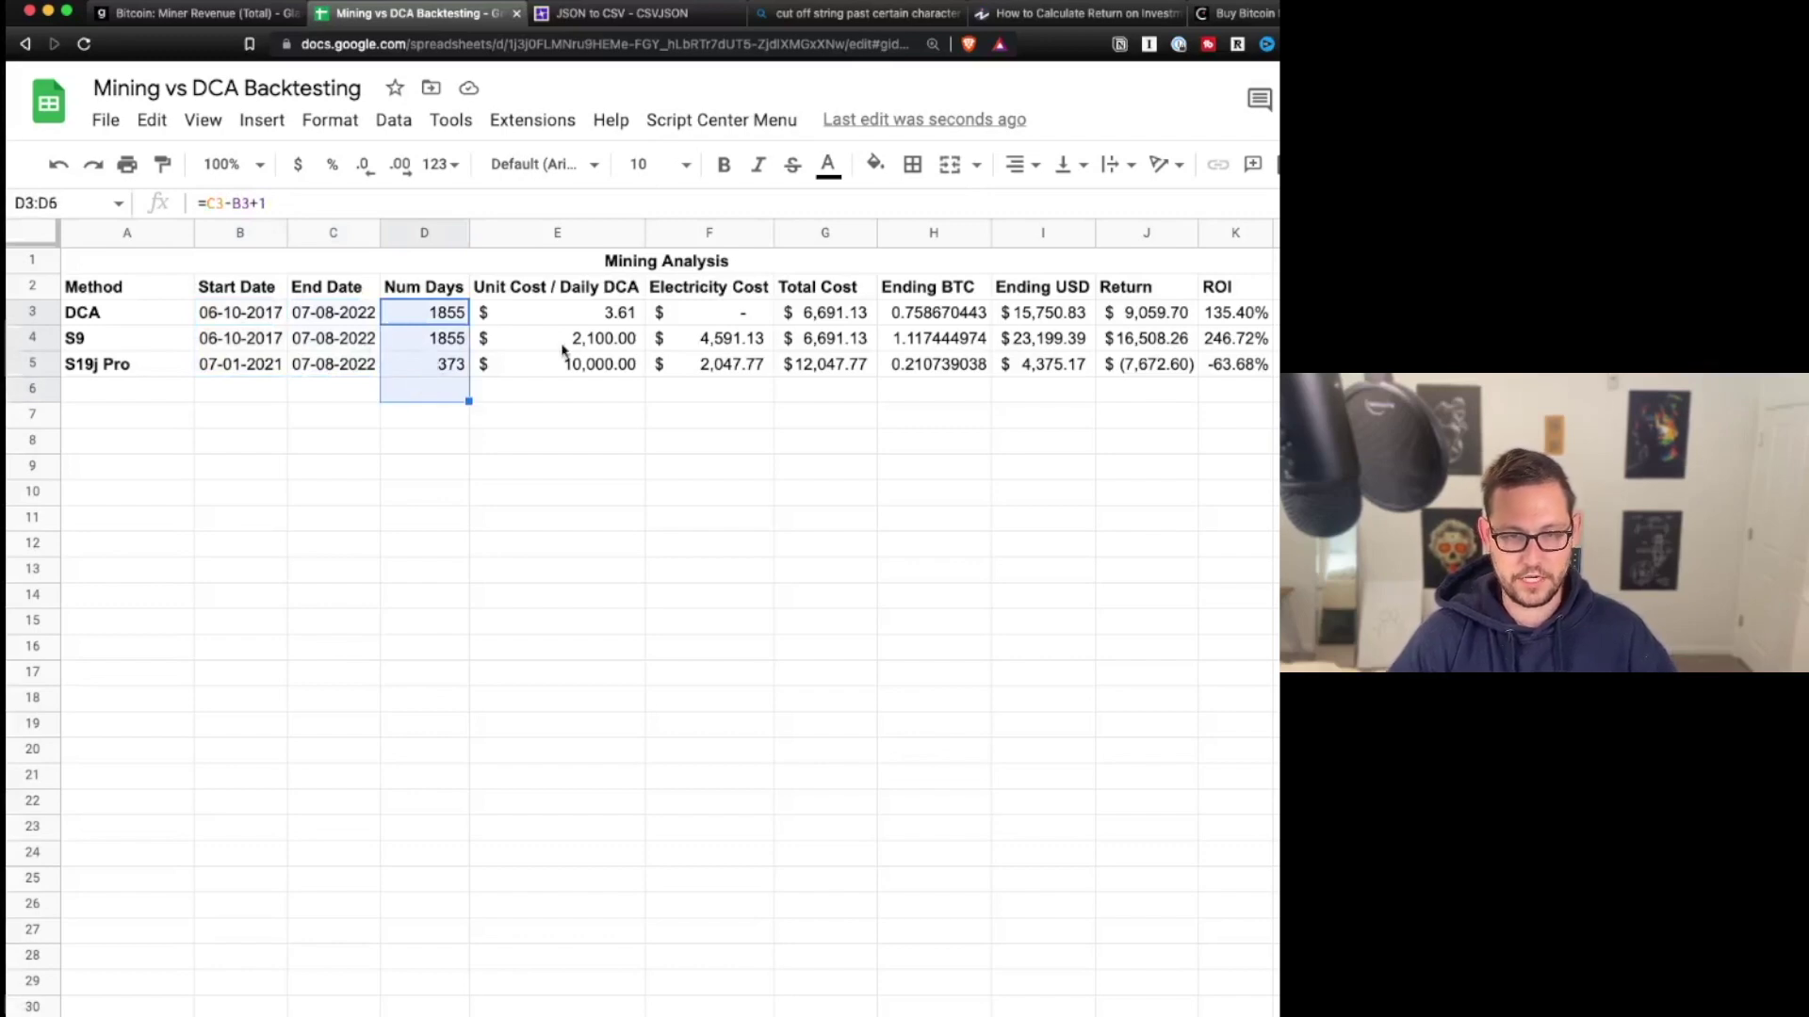
click(578, 321)
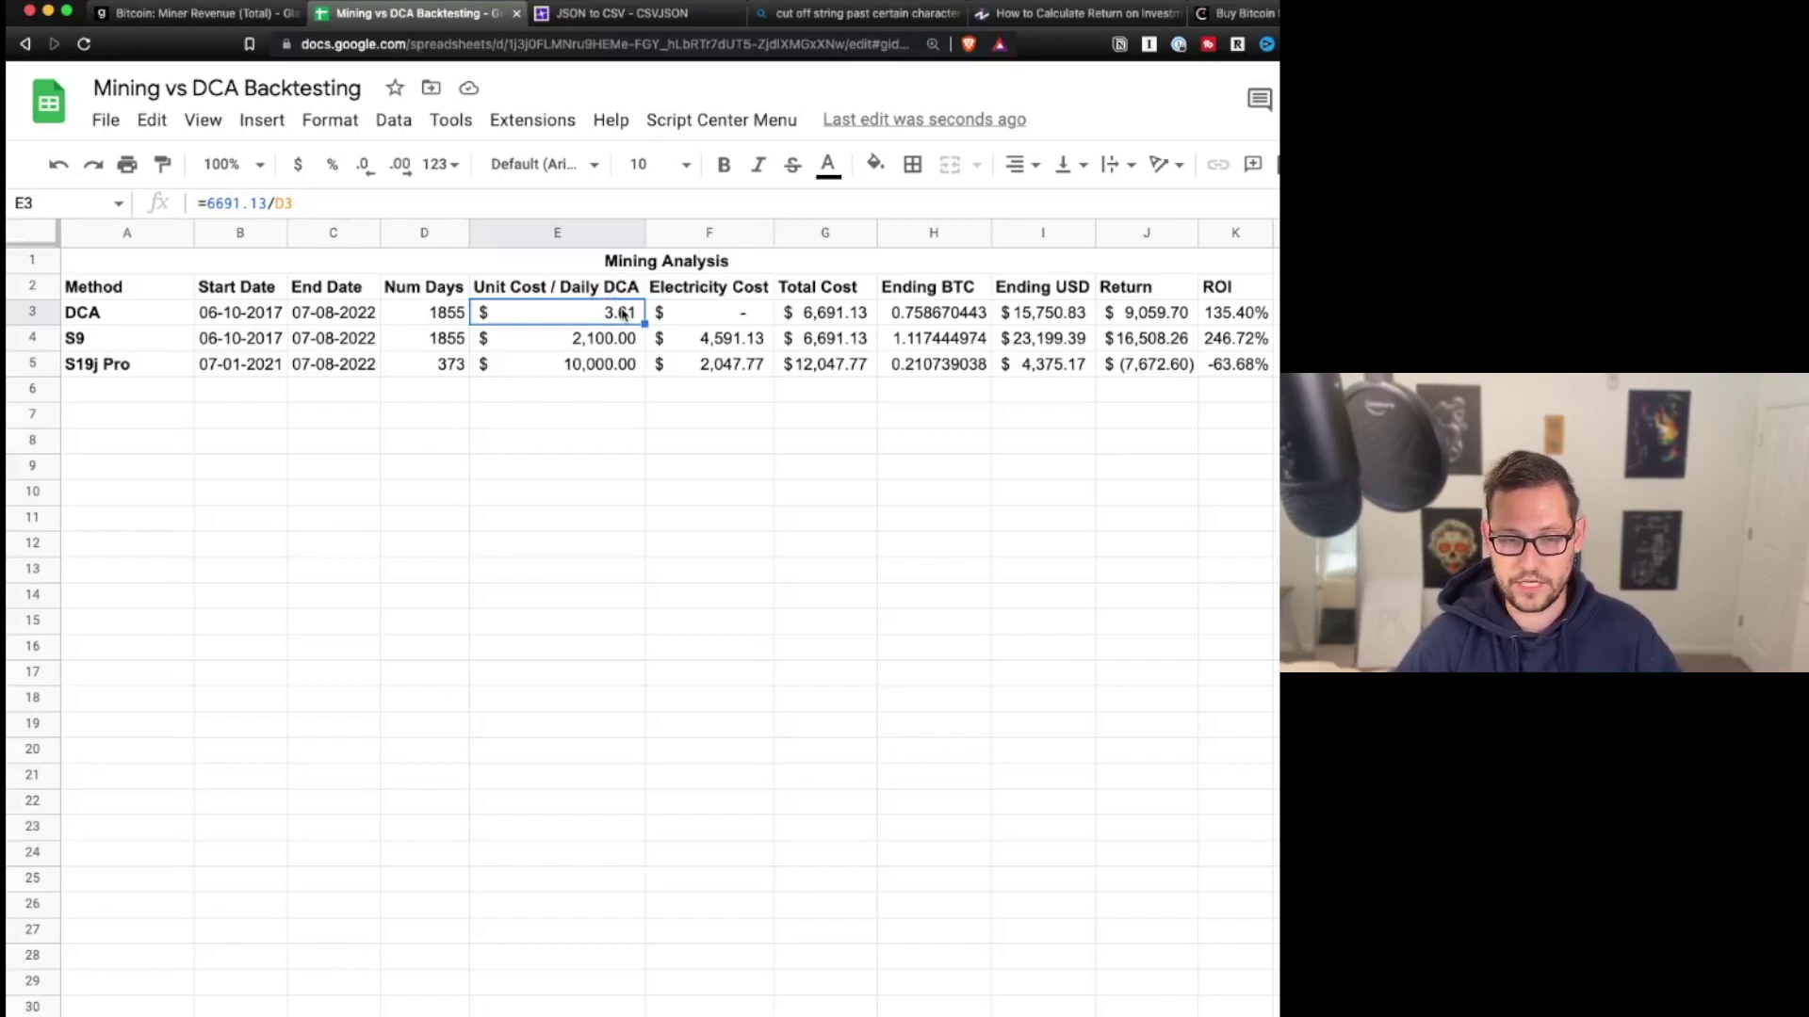
drag(556, 349, 563, 368)
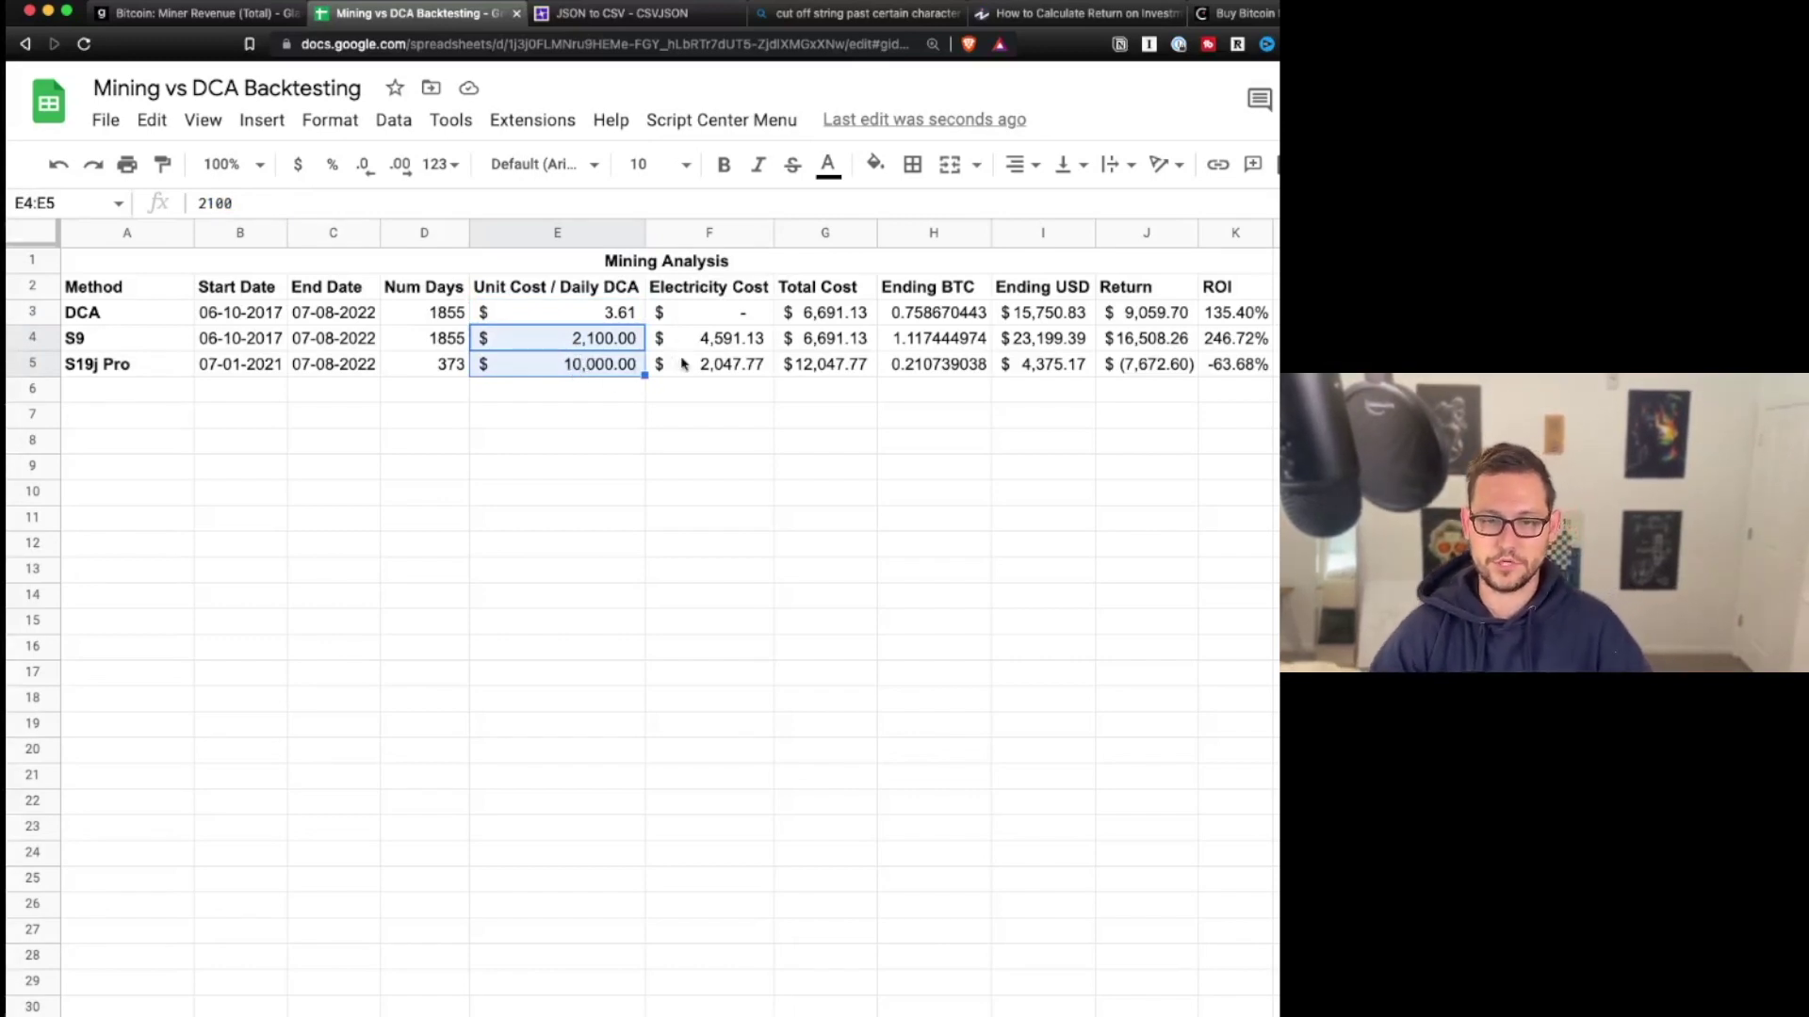
drag(707, 318, 724, 362)
click(721, 321)
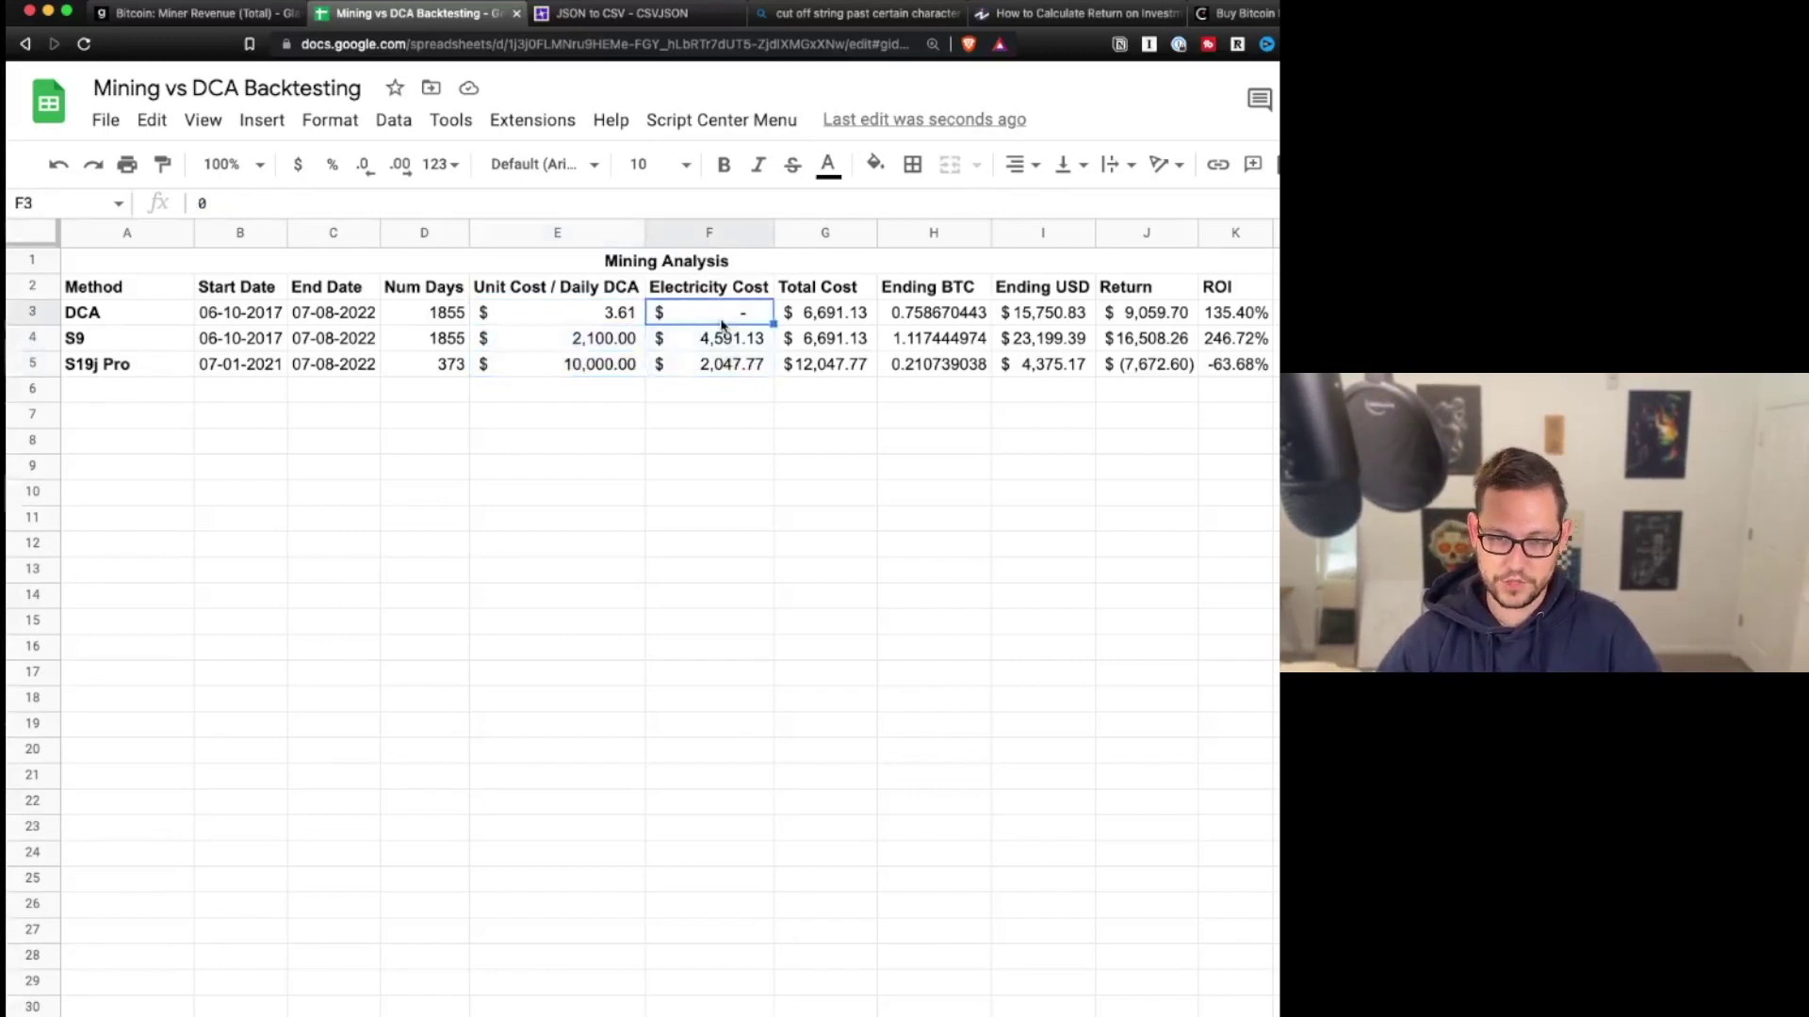
drag(722, 347, 717, 371)
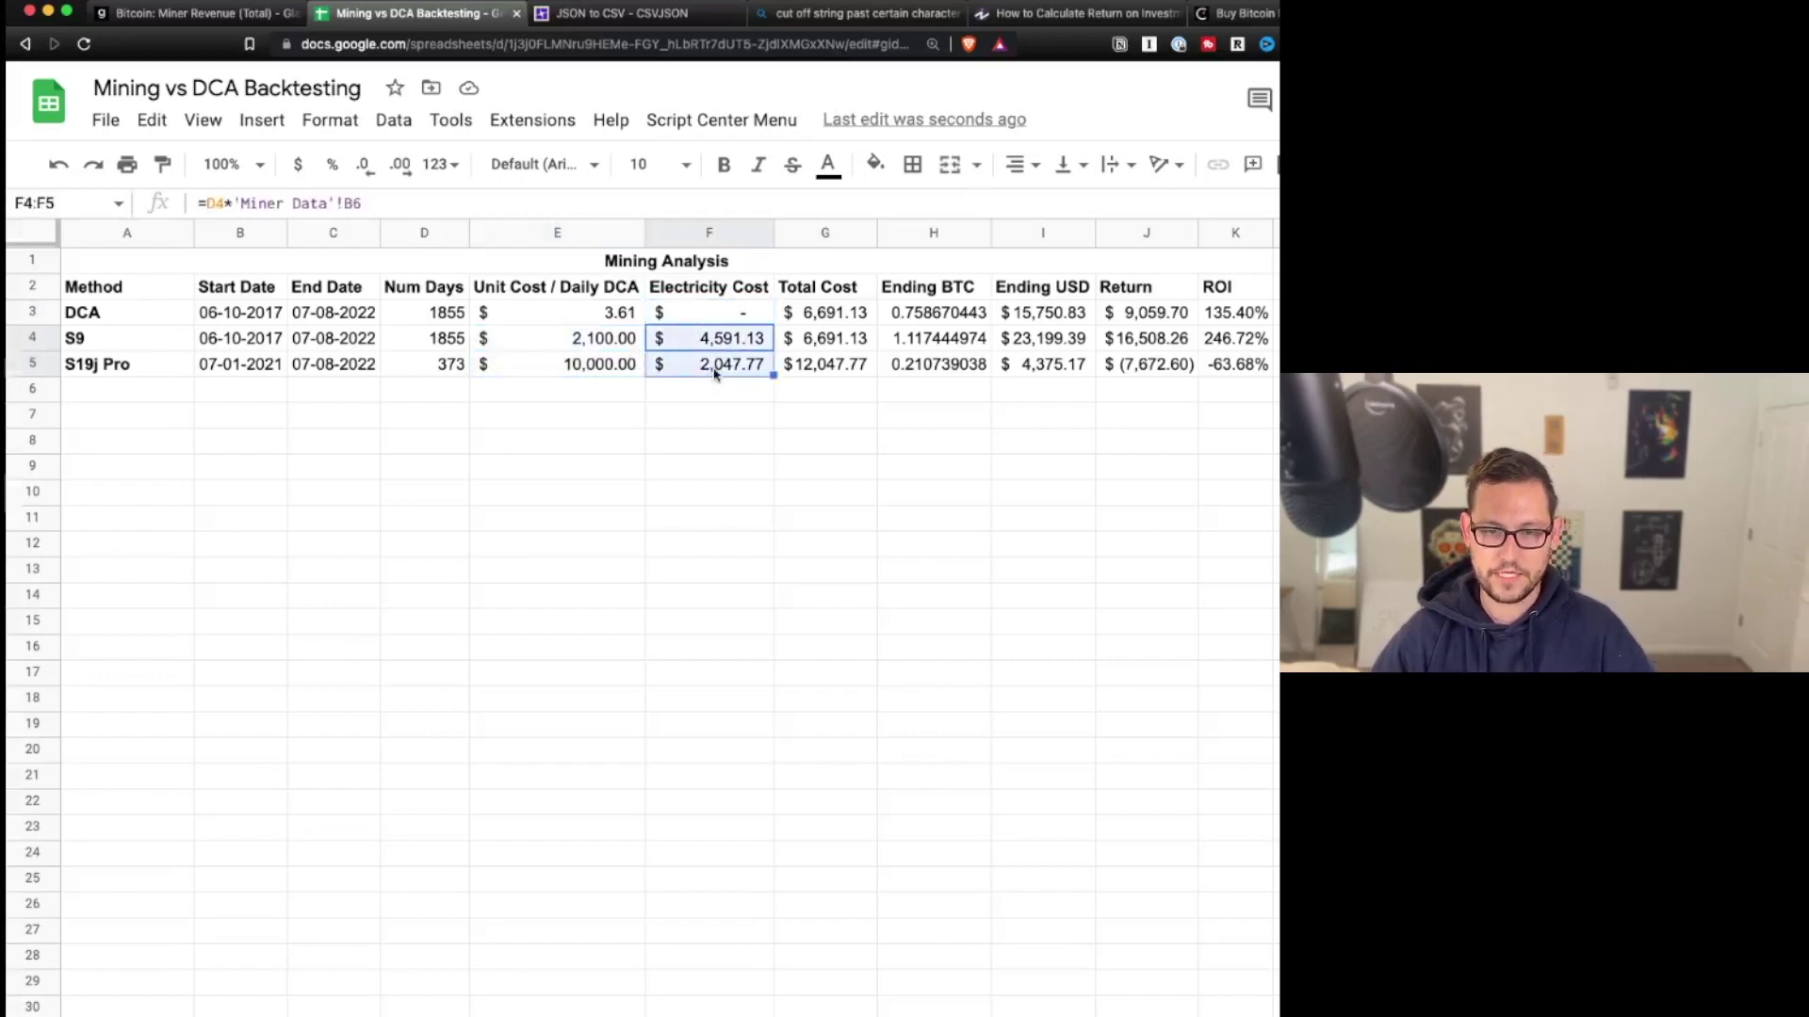
click(718, 372)
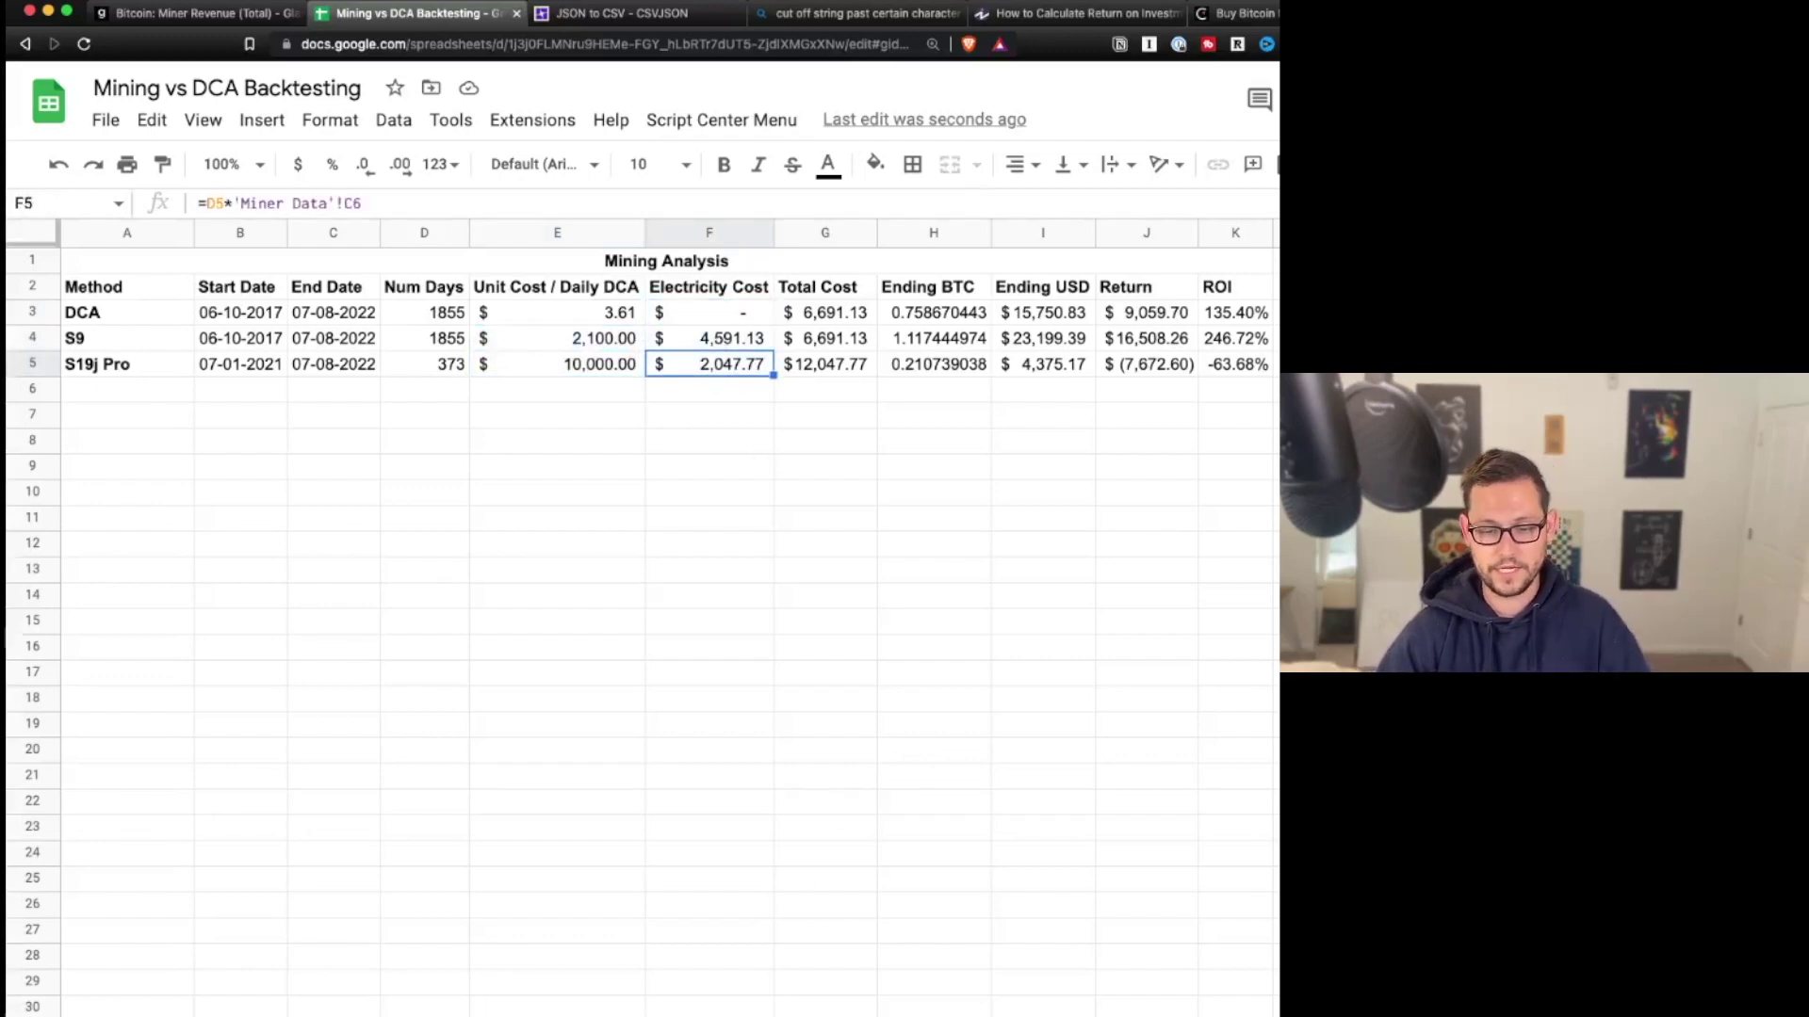
drag(721, 341, 720, 373)
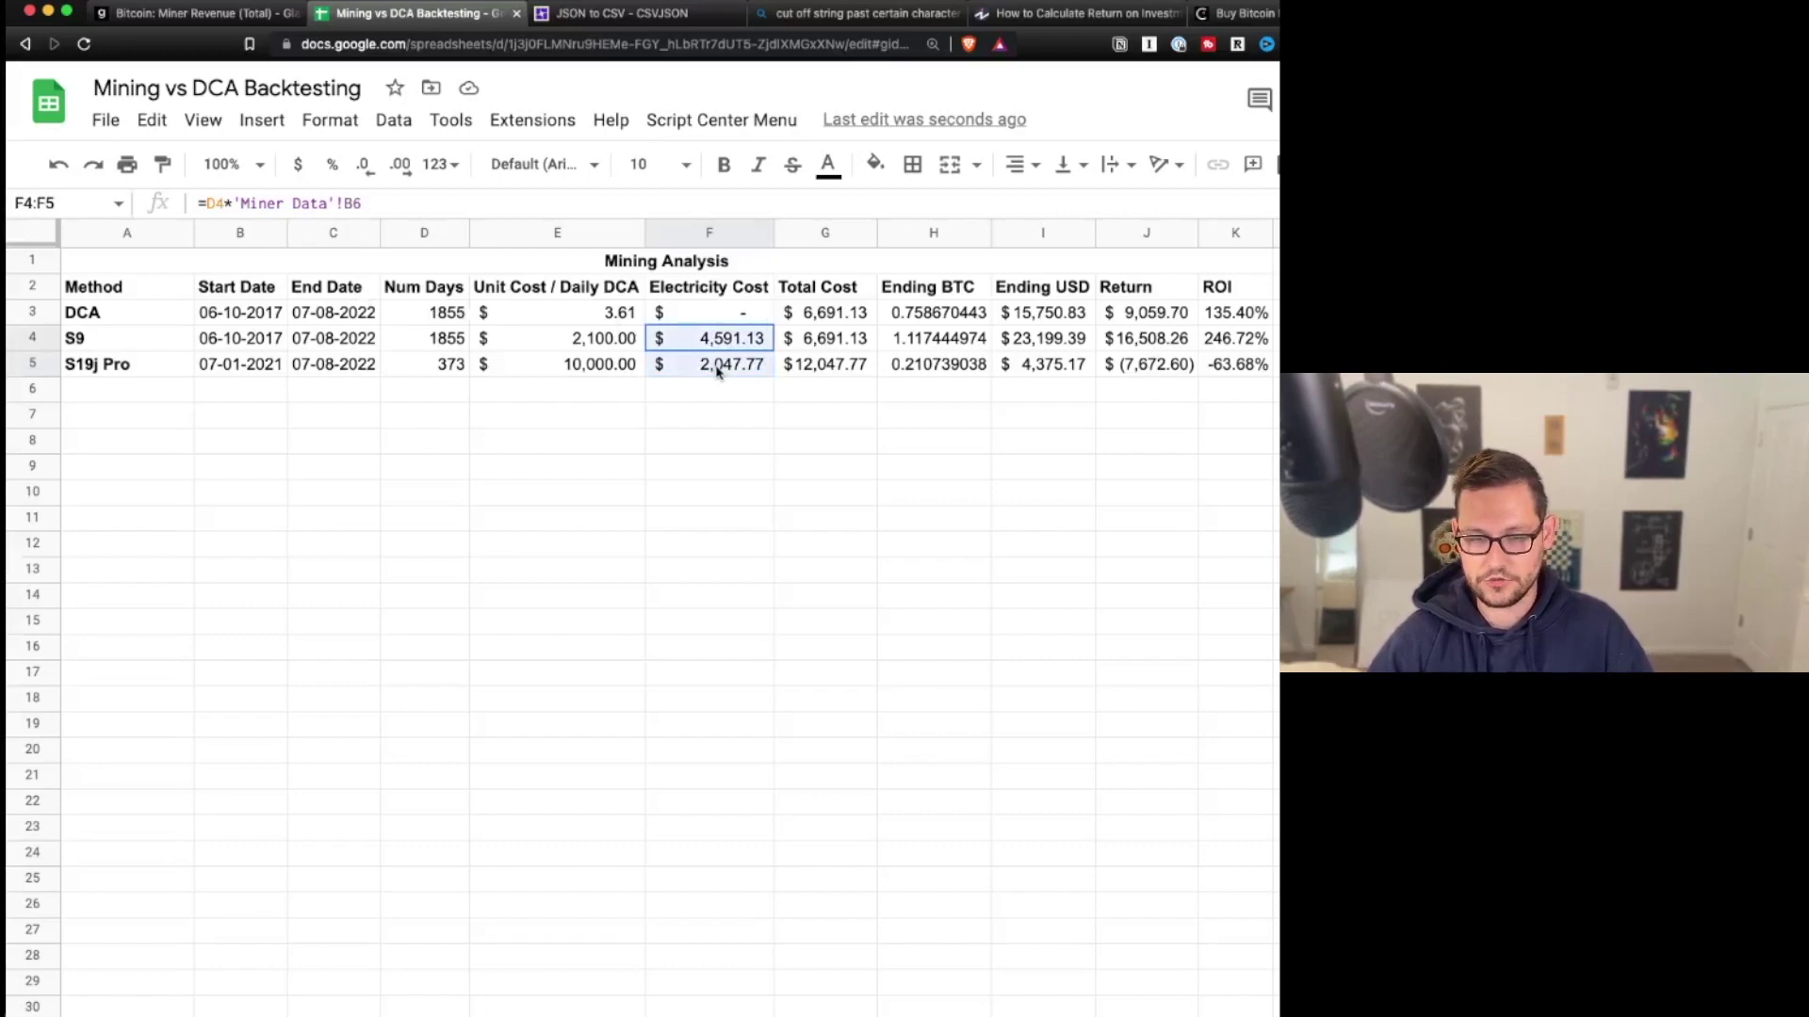
drag(834, 320, 831, 368)
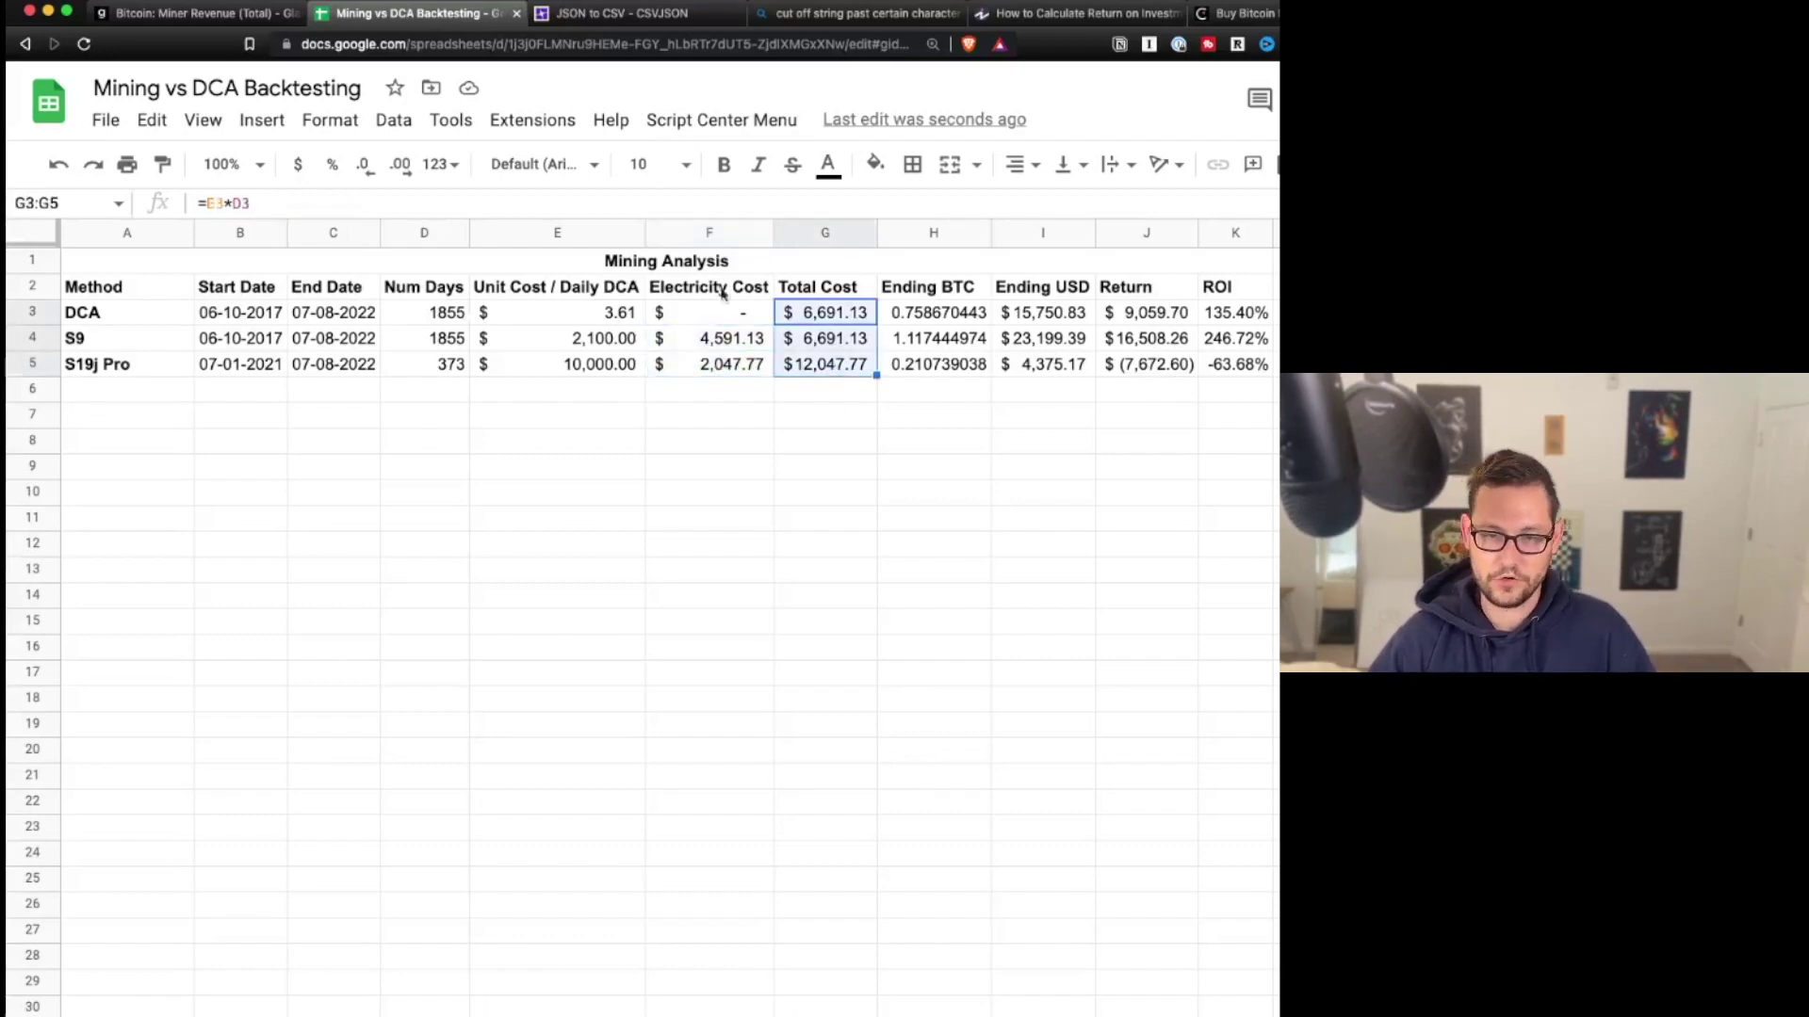
drag(803, 314, 601, 313)
click(610, 319)
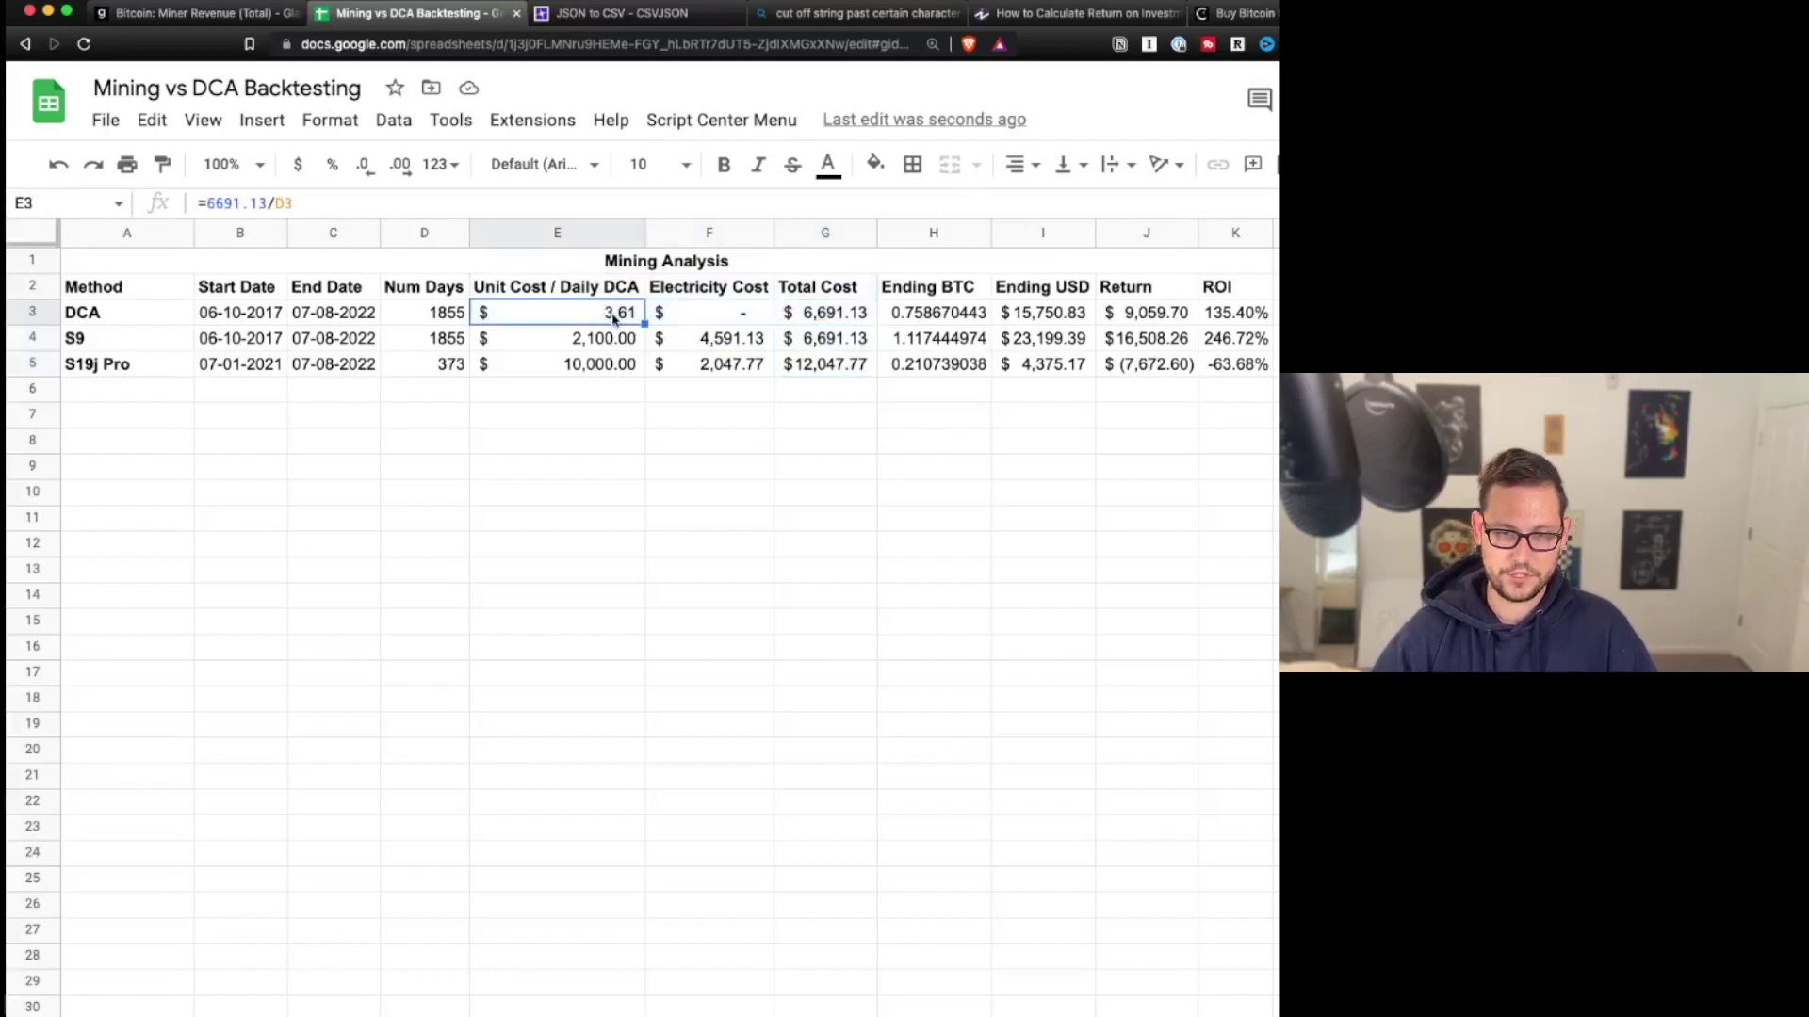
click(456, 312)
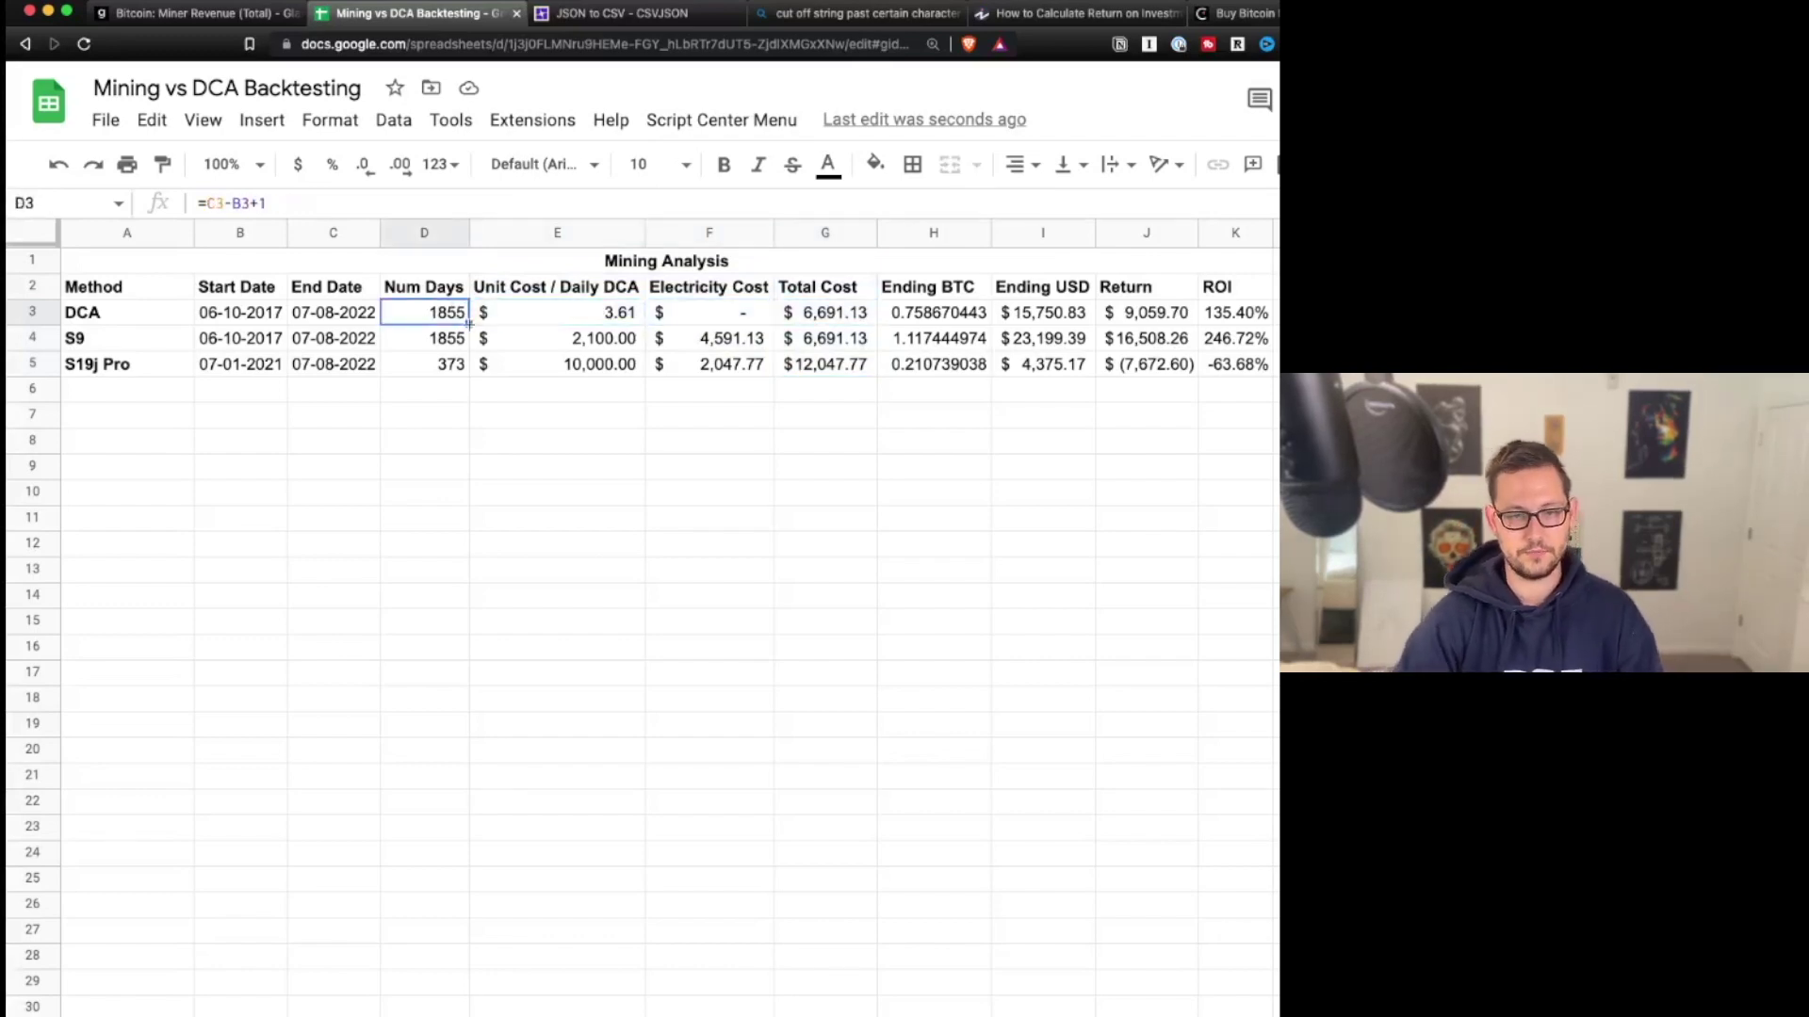
click(565, 341)
click(718, 339)
click(590, 345)
click(704, 345)
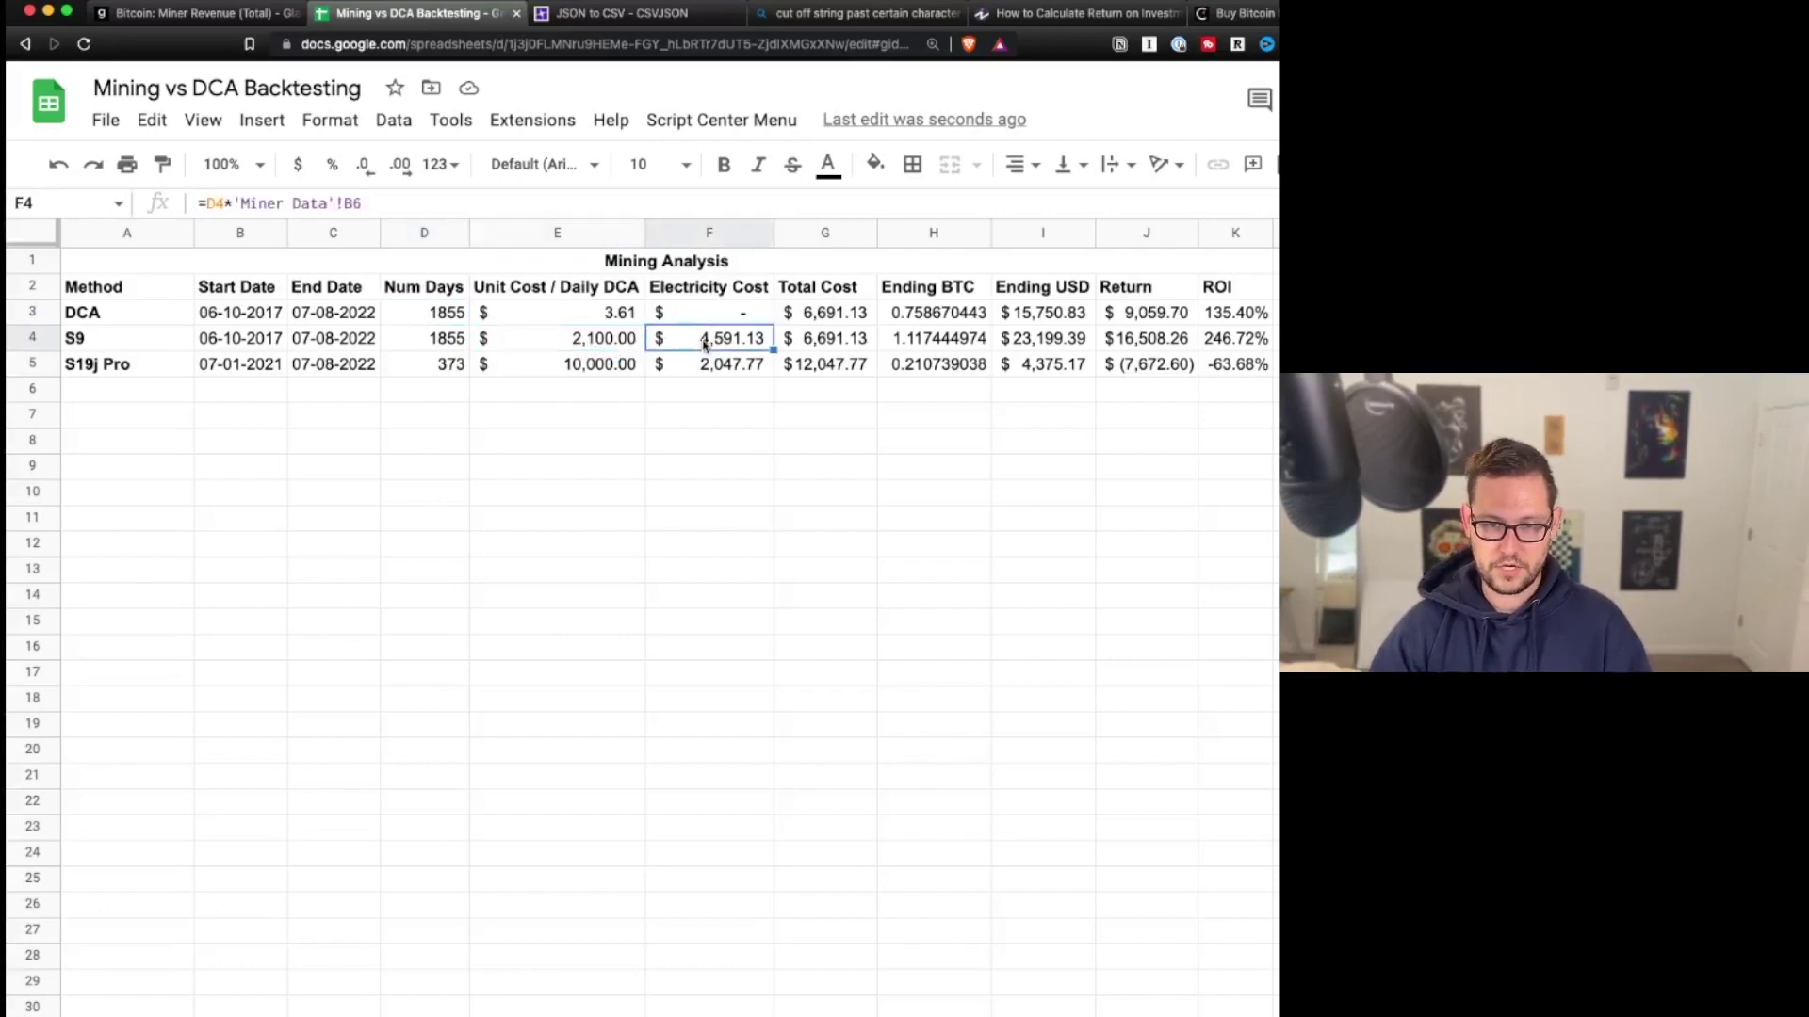
click(837, 340)
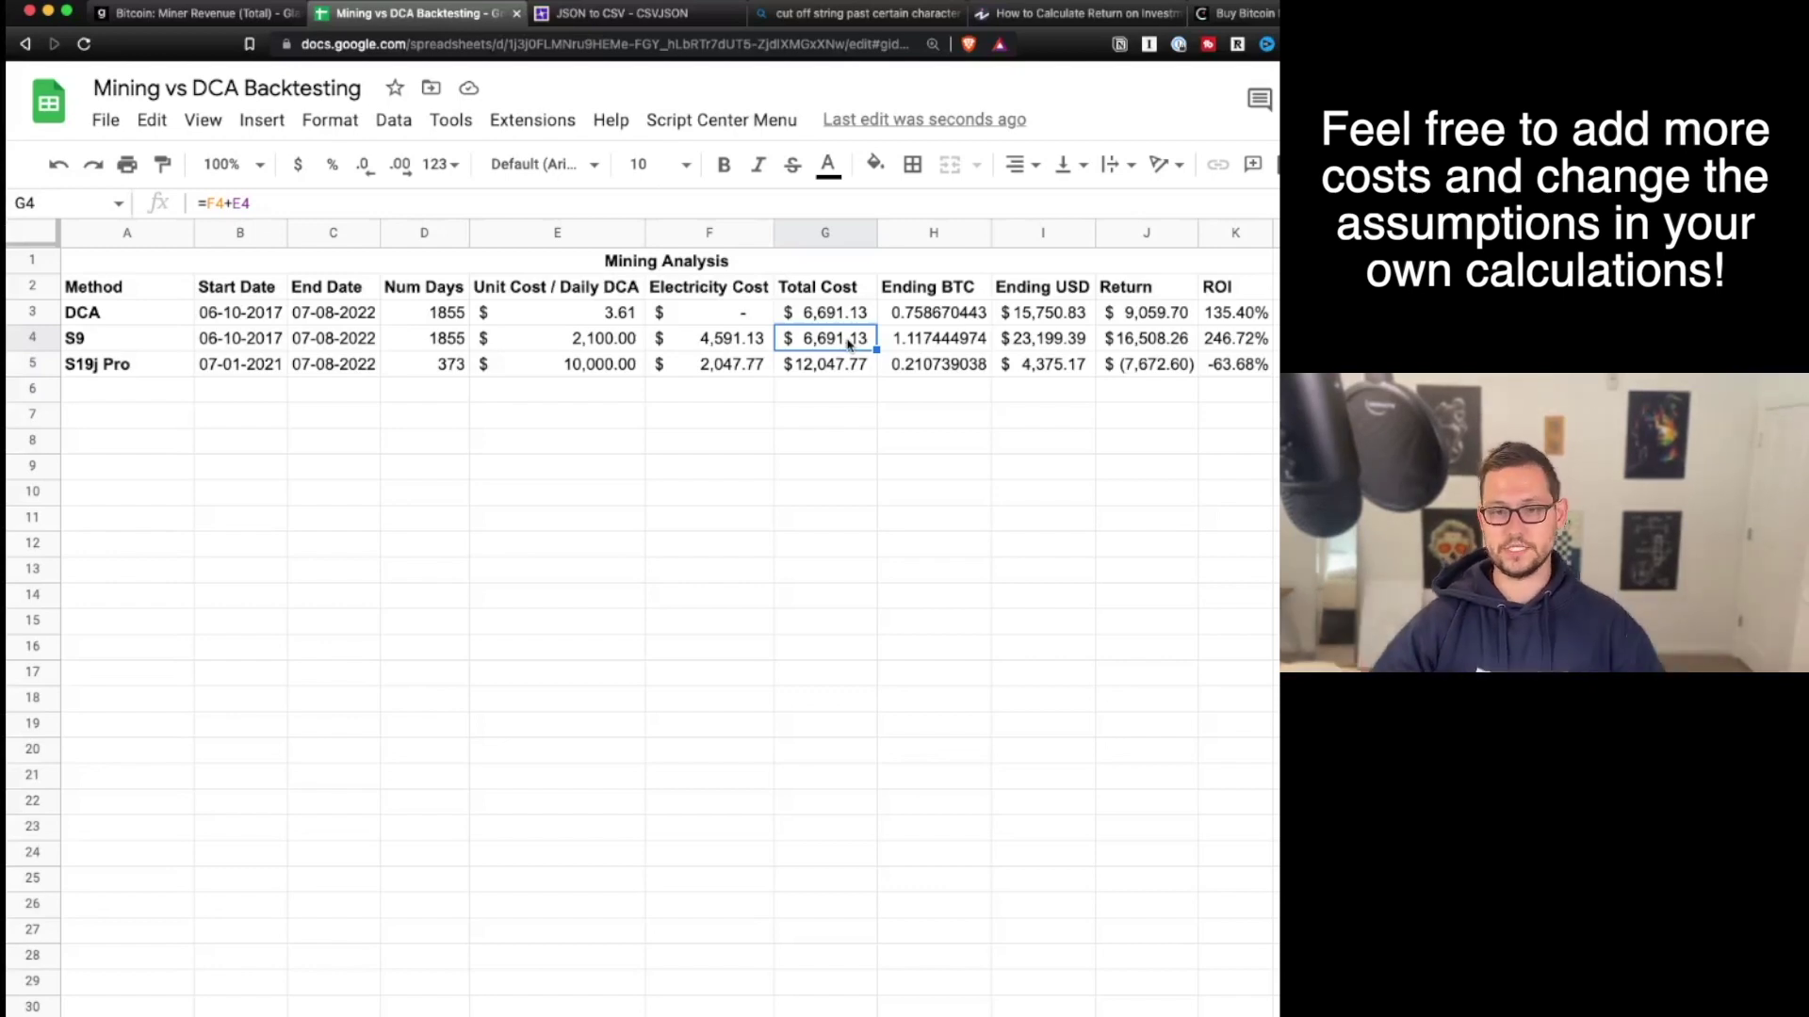
drag(928, 287, 933, 363)
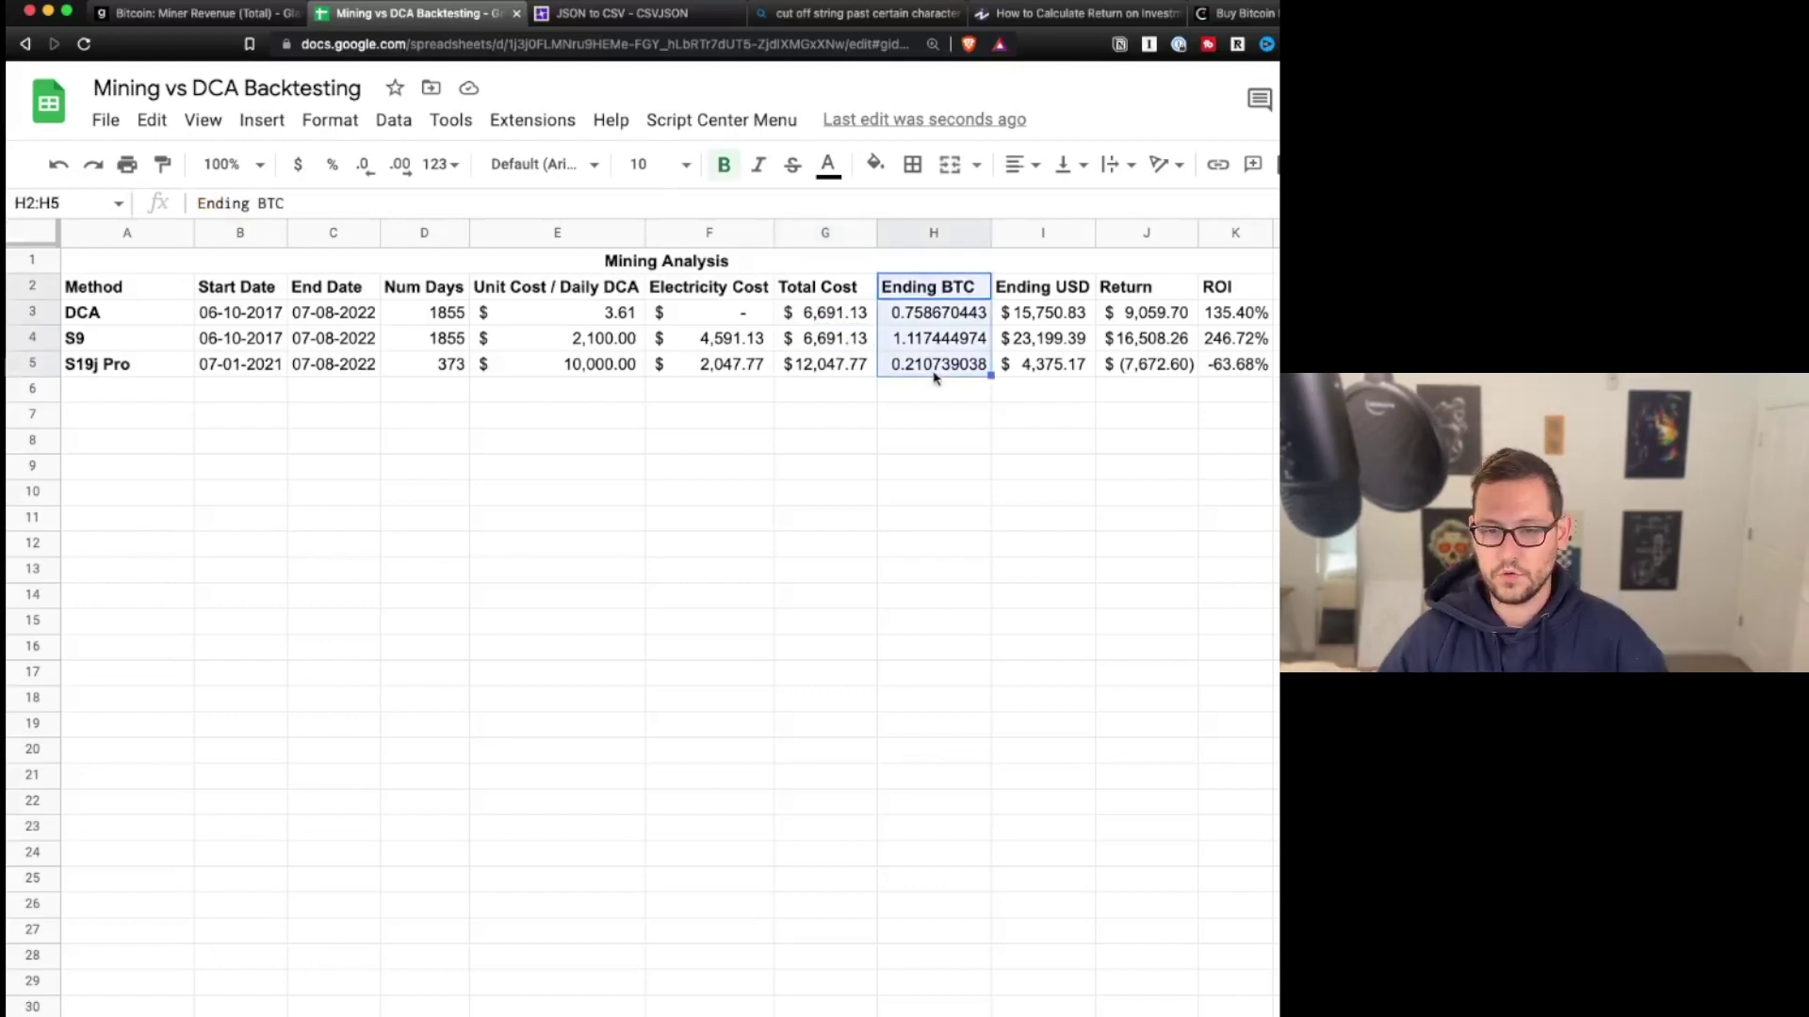
click(933, 317)
drag(222, 313, 330, 313)
click(563, 320)
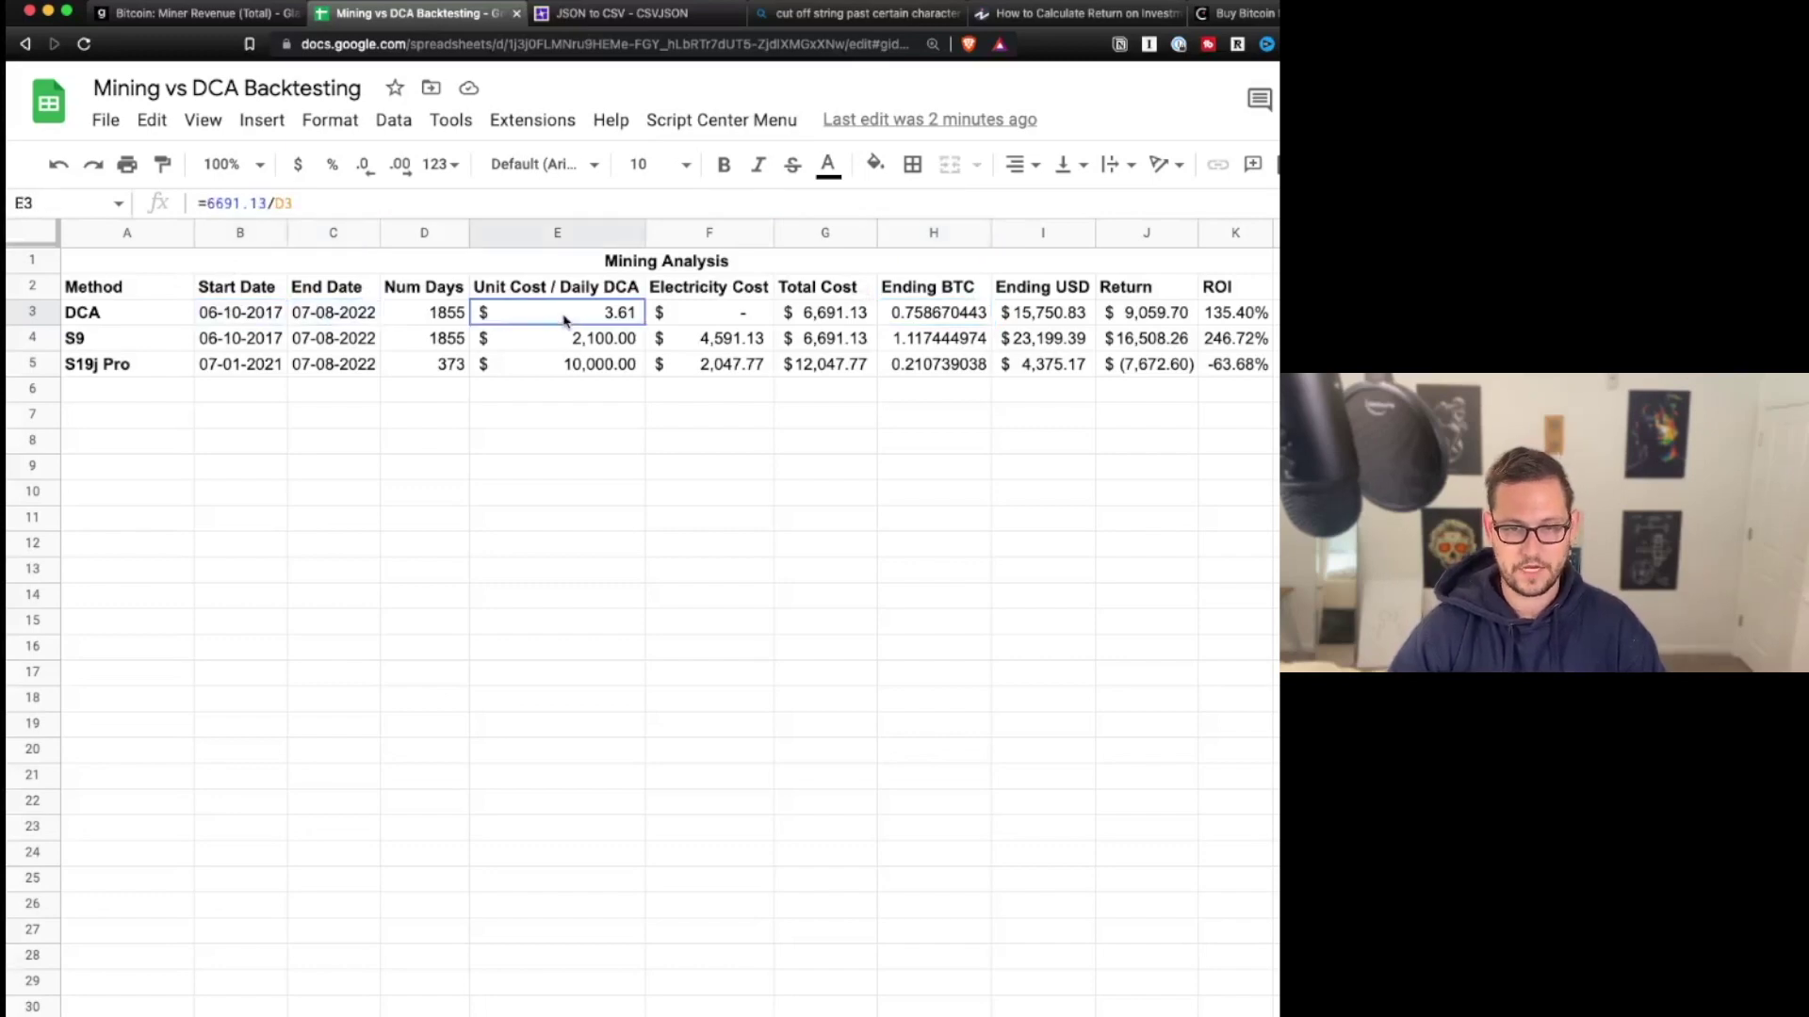
click(900, 325)
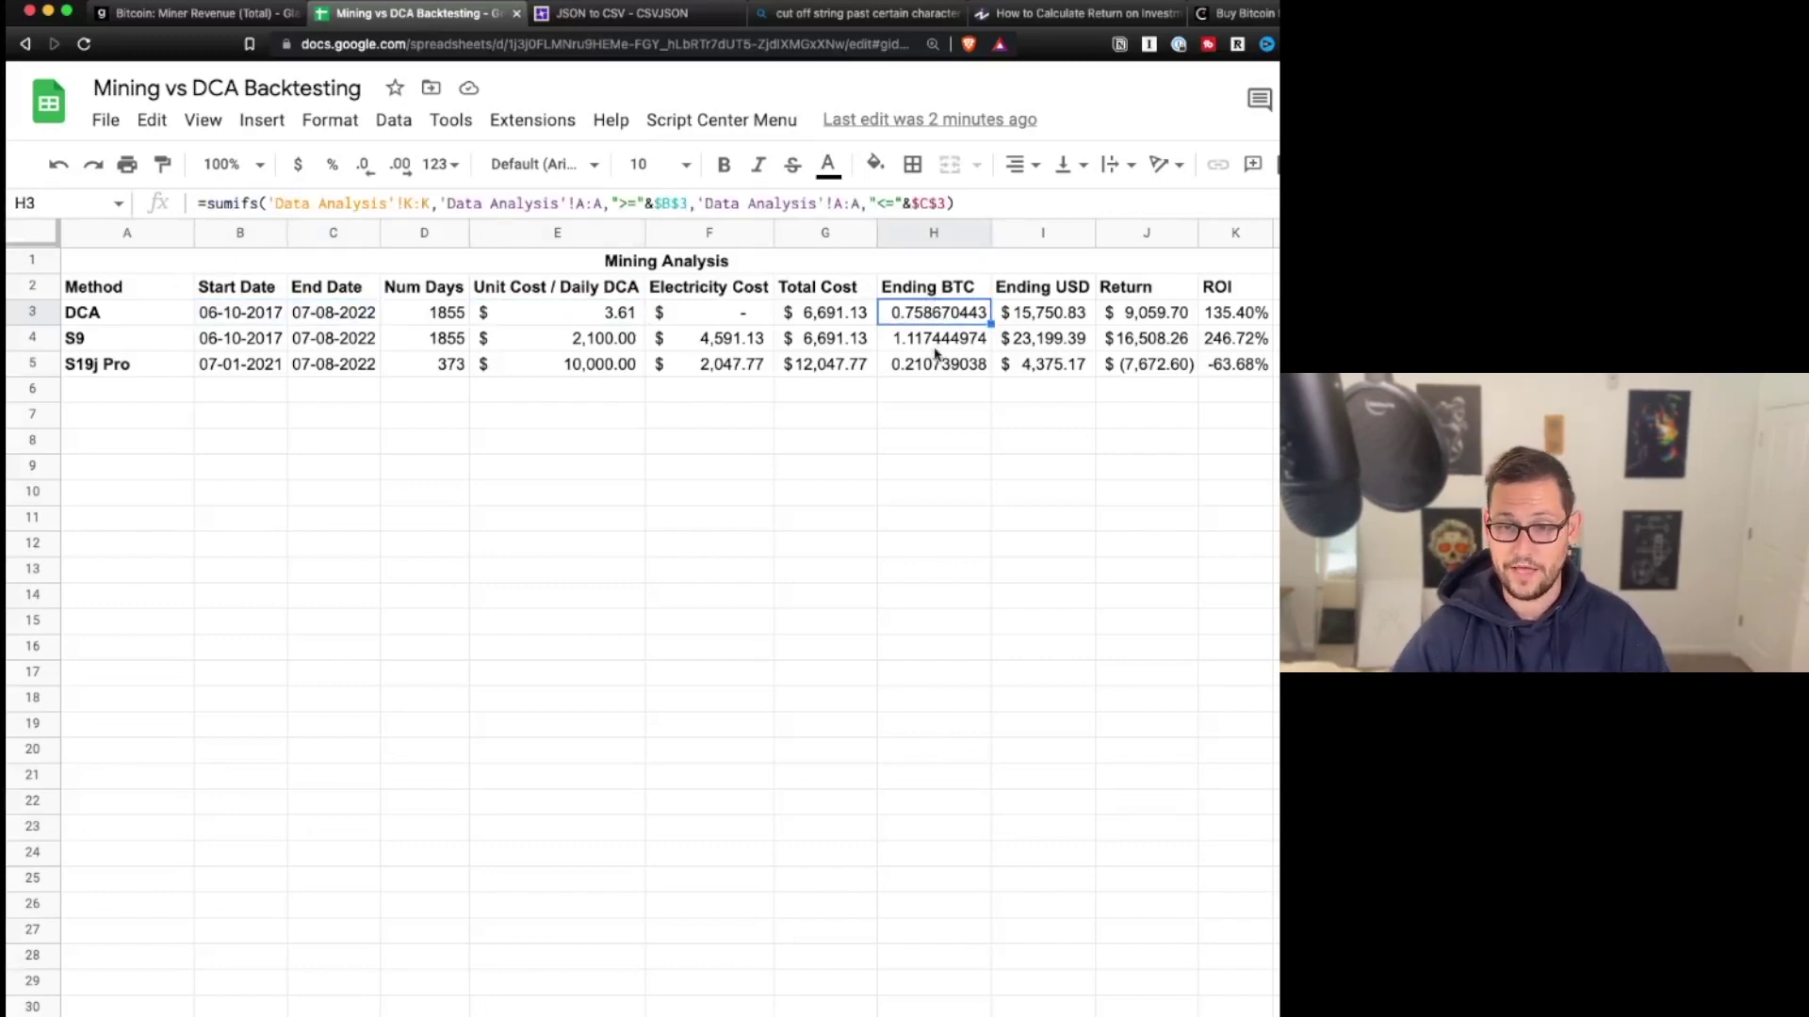
drag(235, 338, 330, 338)
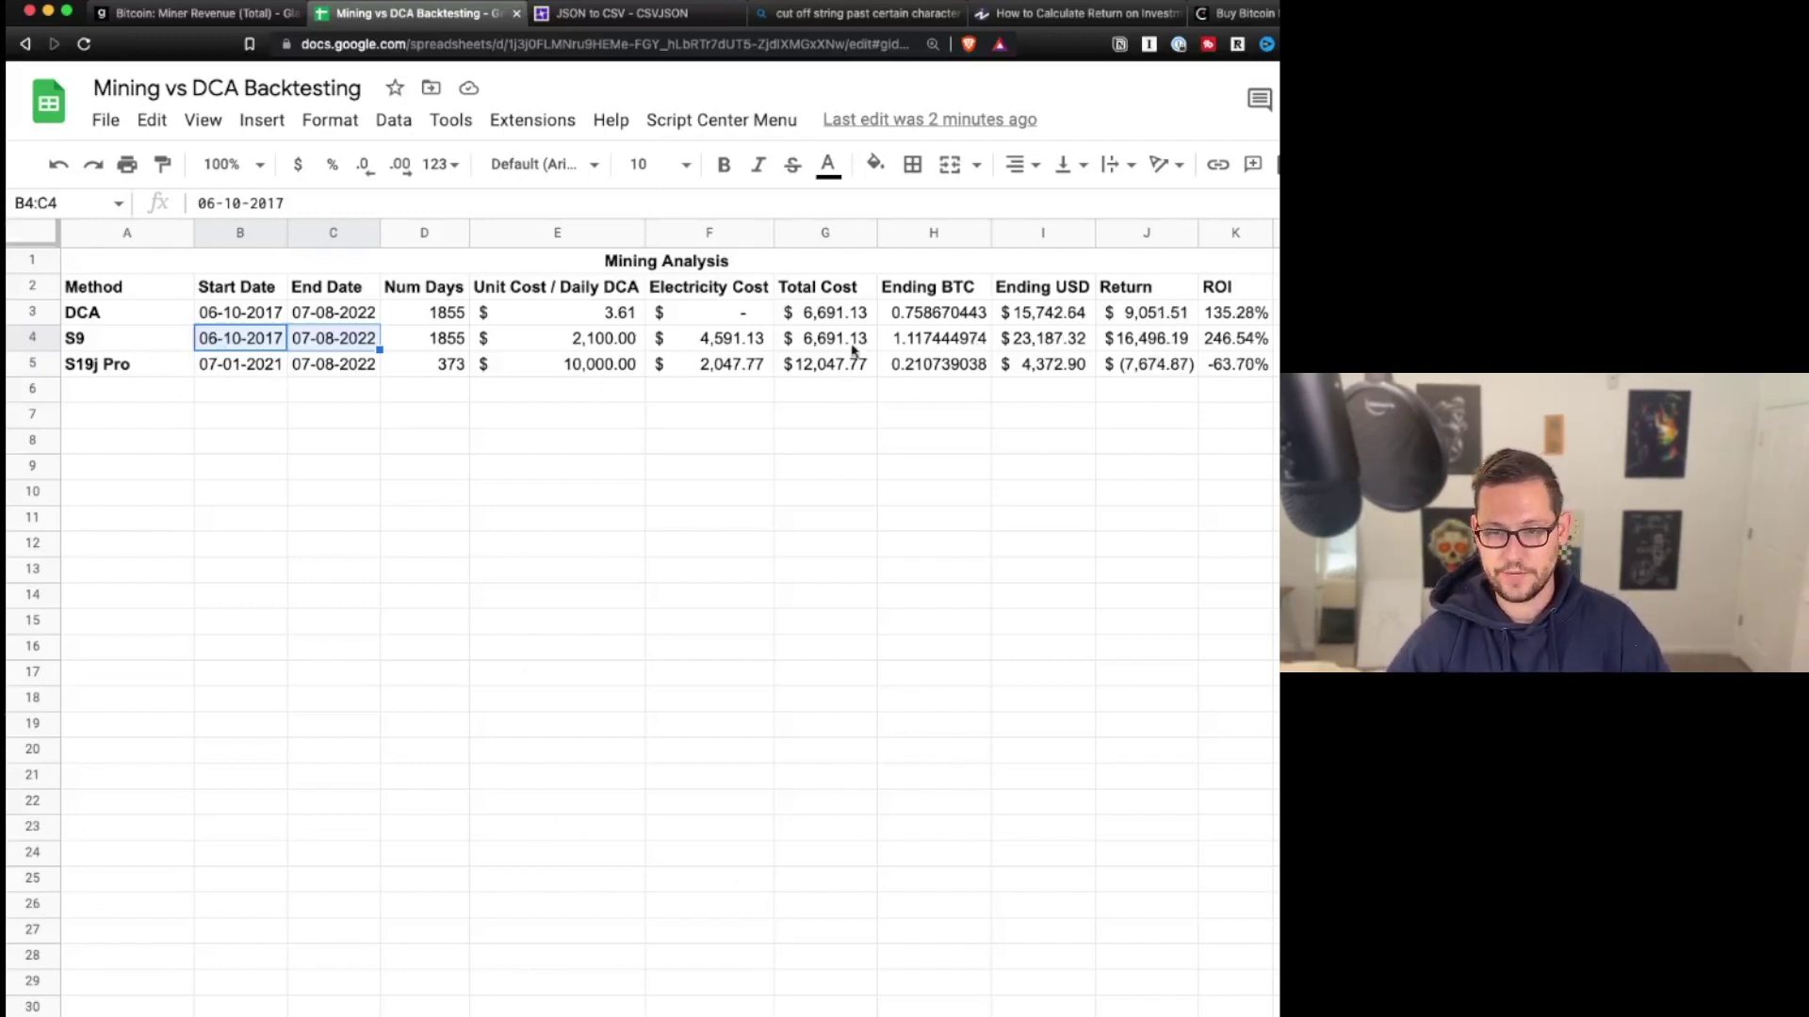
click(895, 346)
click(257, 351)
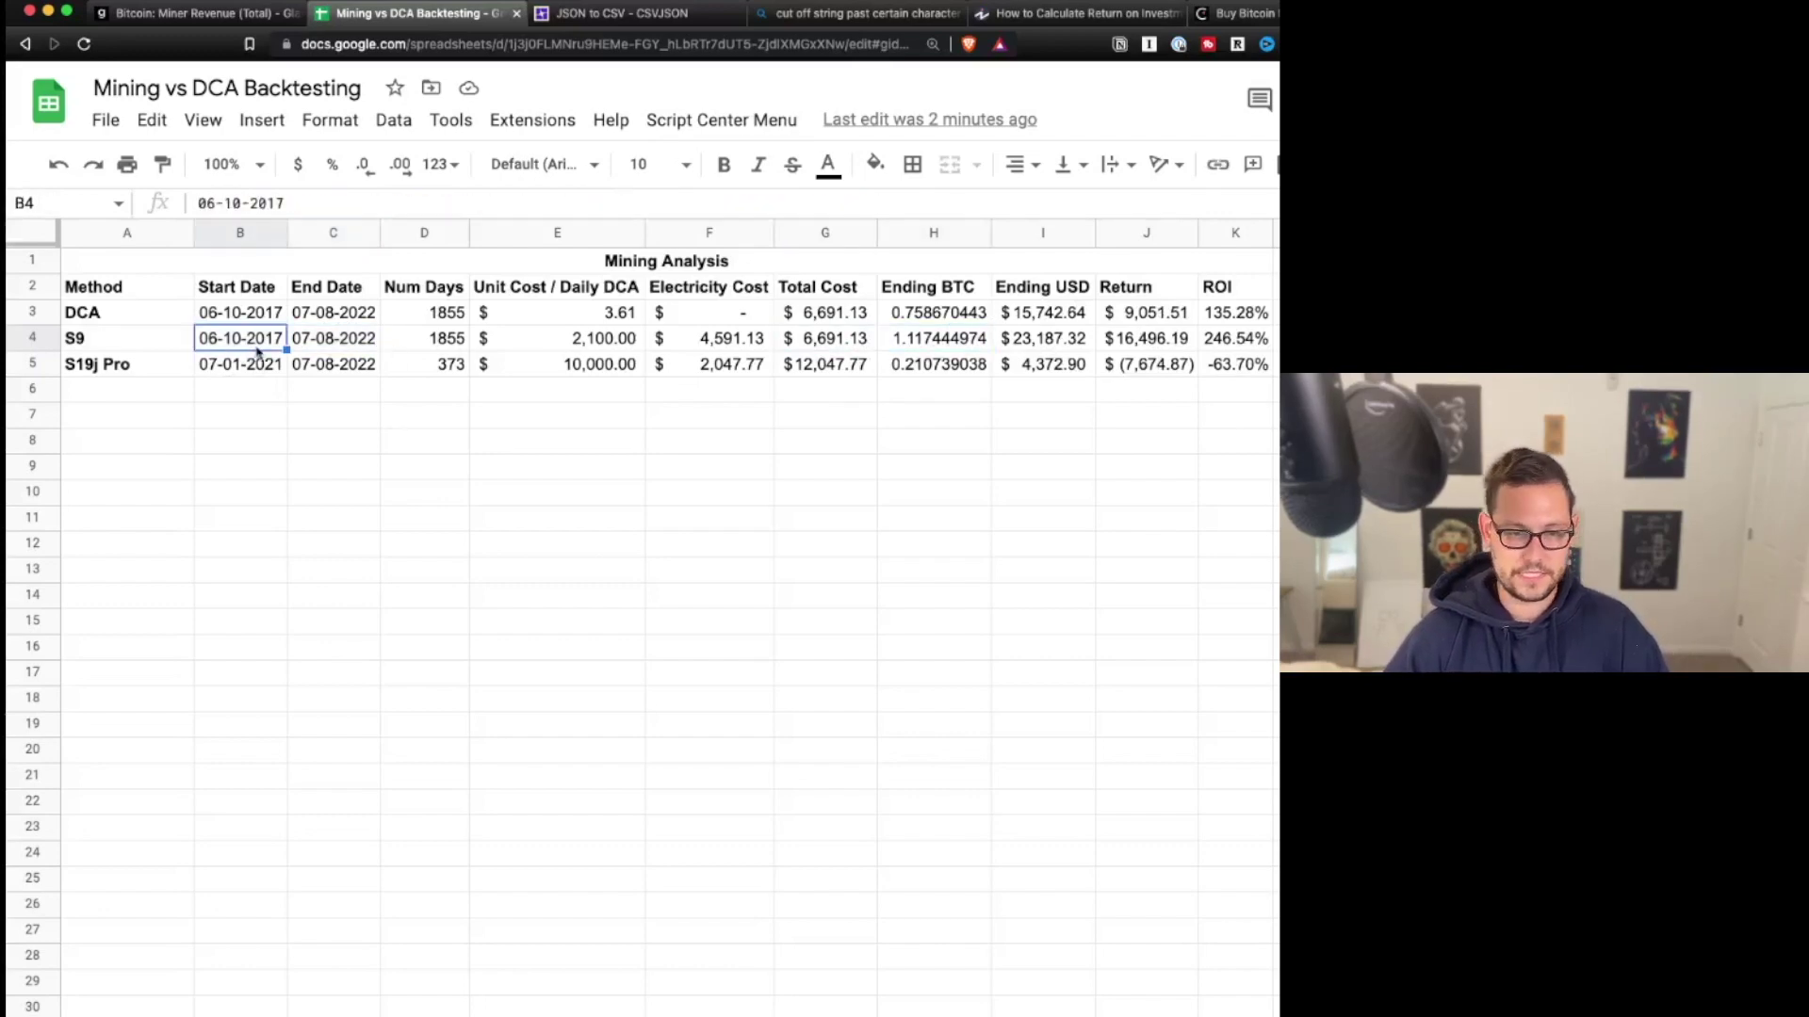
click(348, 339)
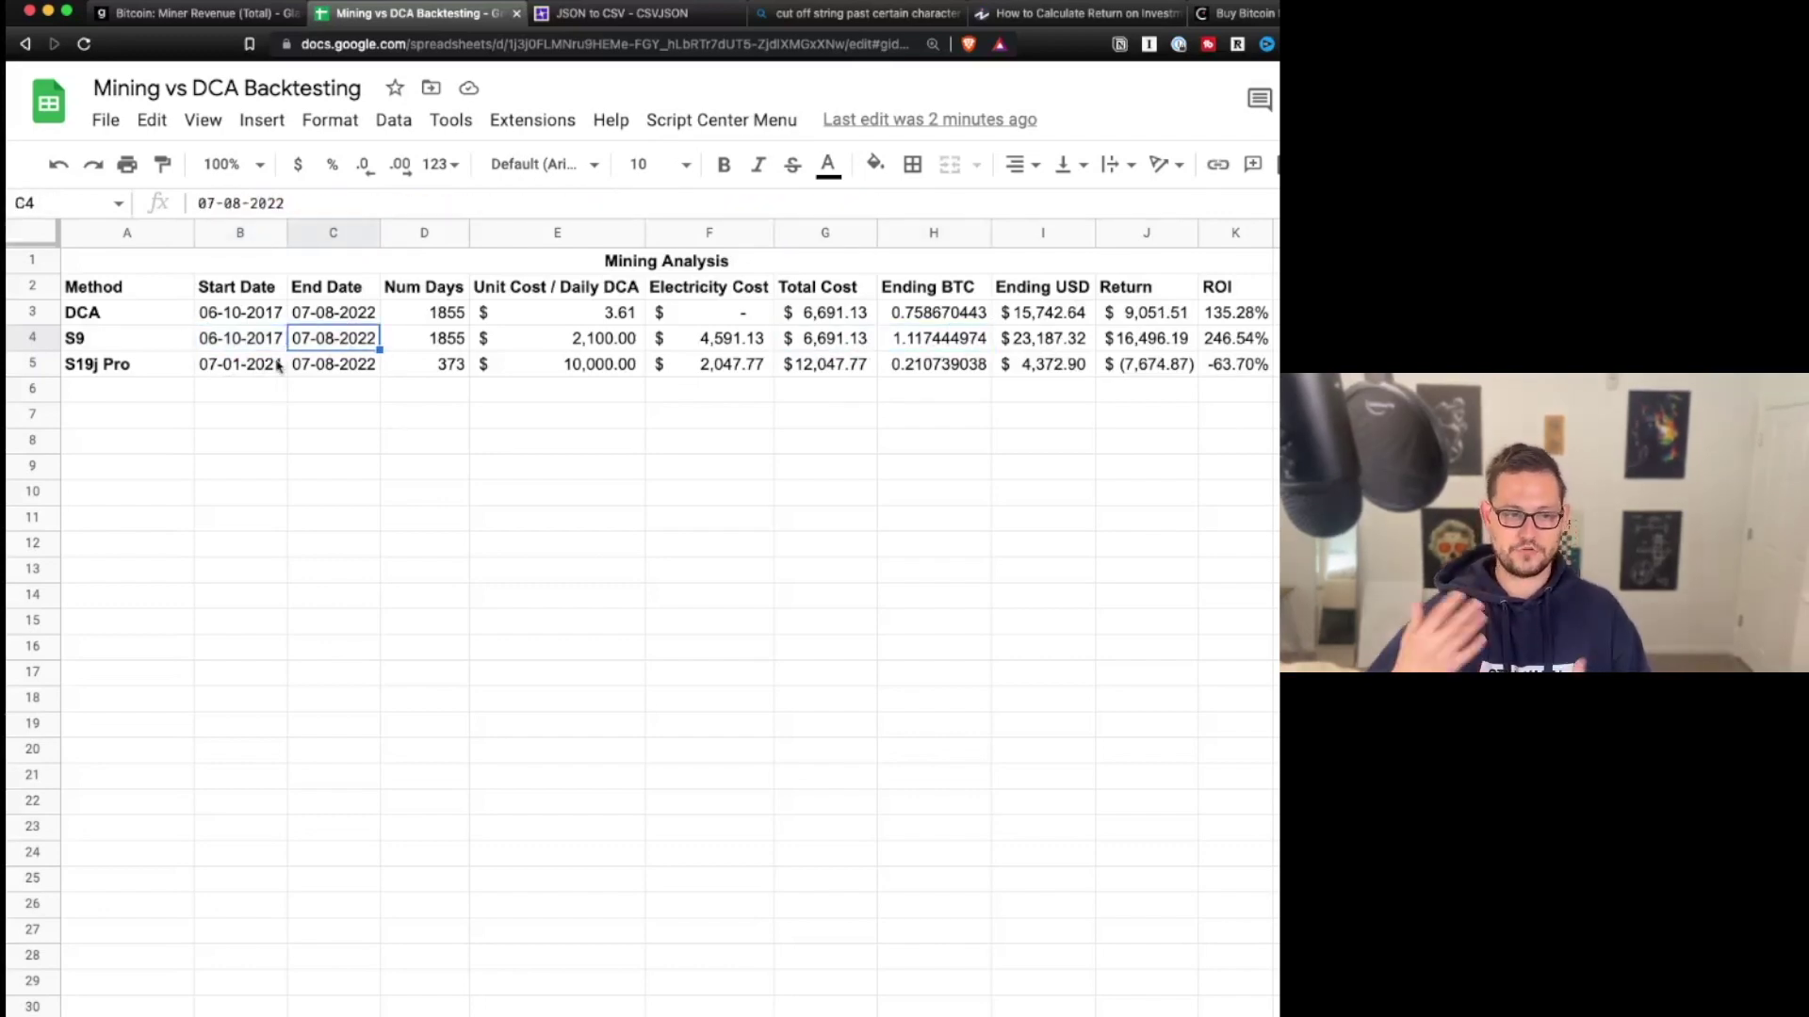
click(939, 343)
click(939, 365)
drag(1043, 313, 1045, 371)
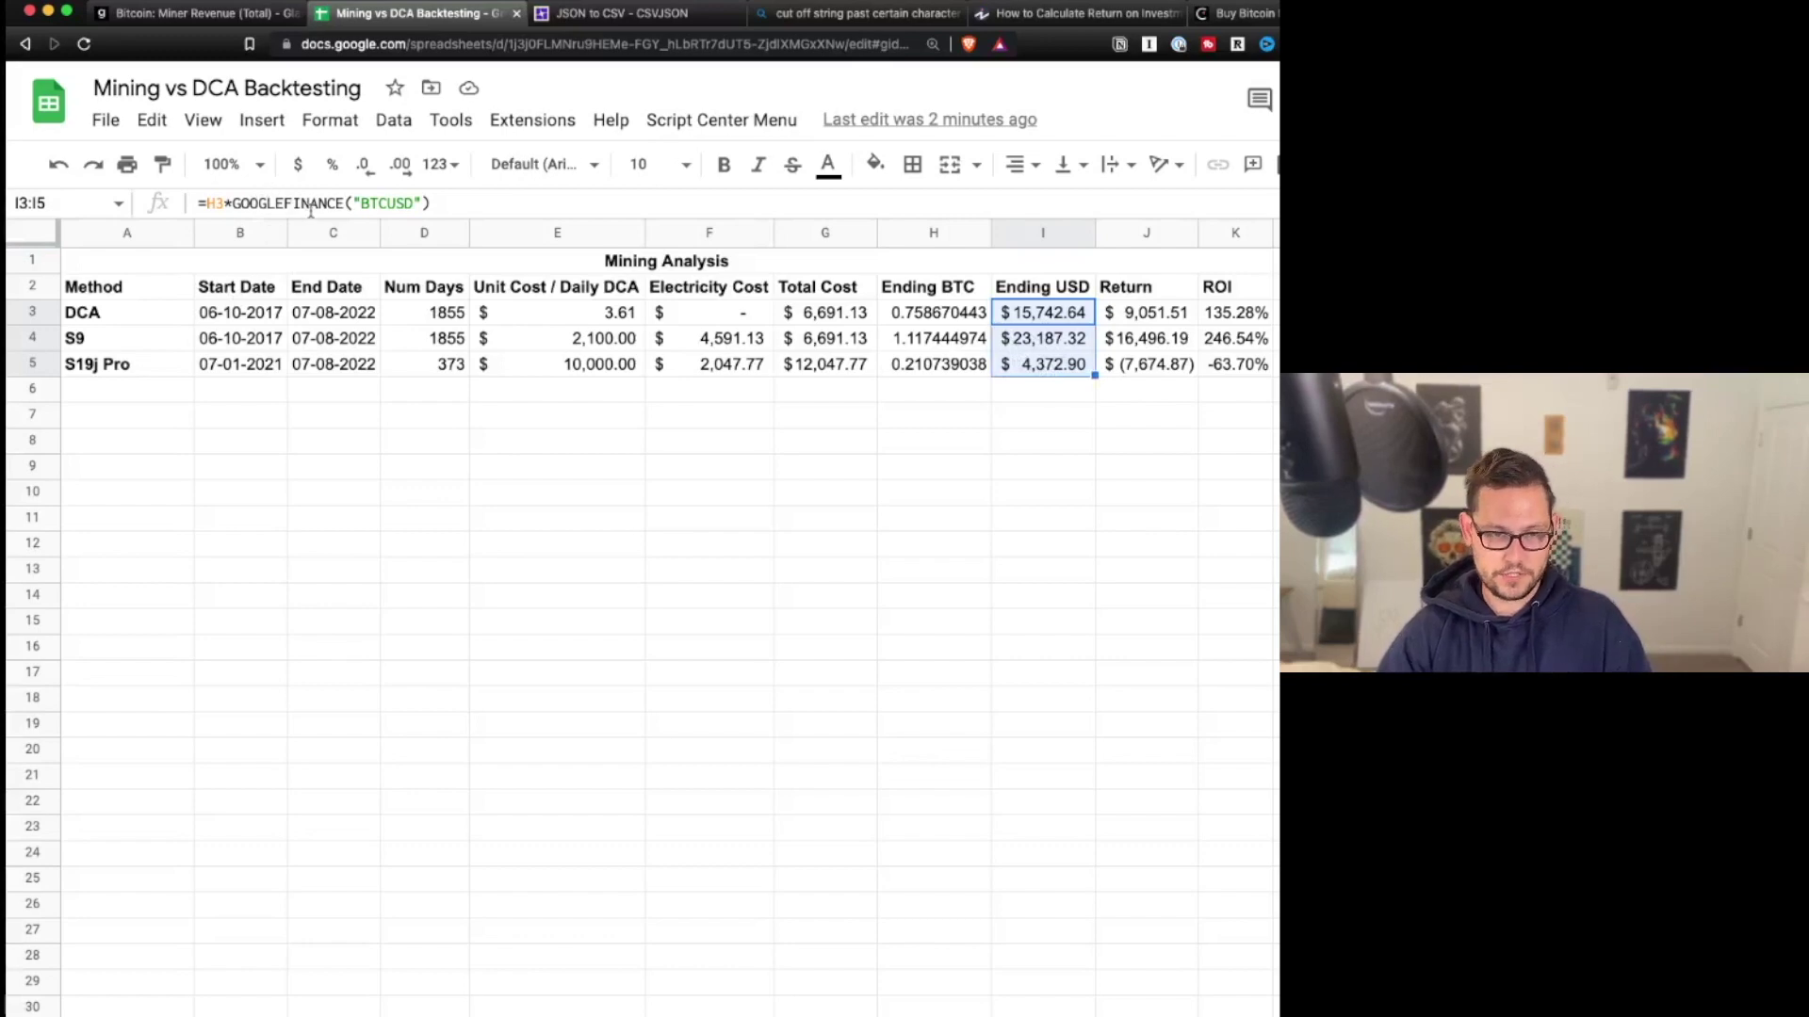
drag(1153, 314, 1155, 369)
drag(1230, 314, 1228, 391)
click(1221, 415)
drag(855, 317, 846, 349)
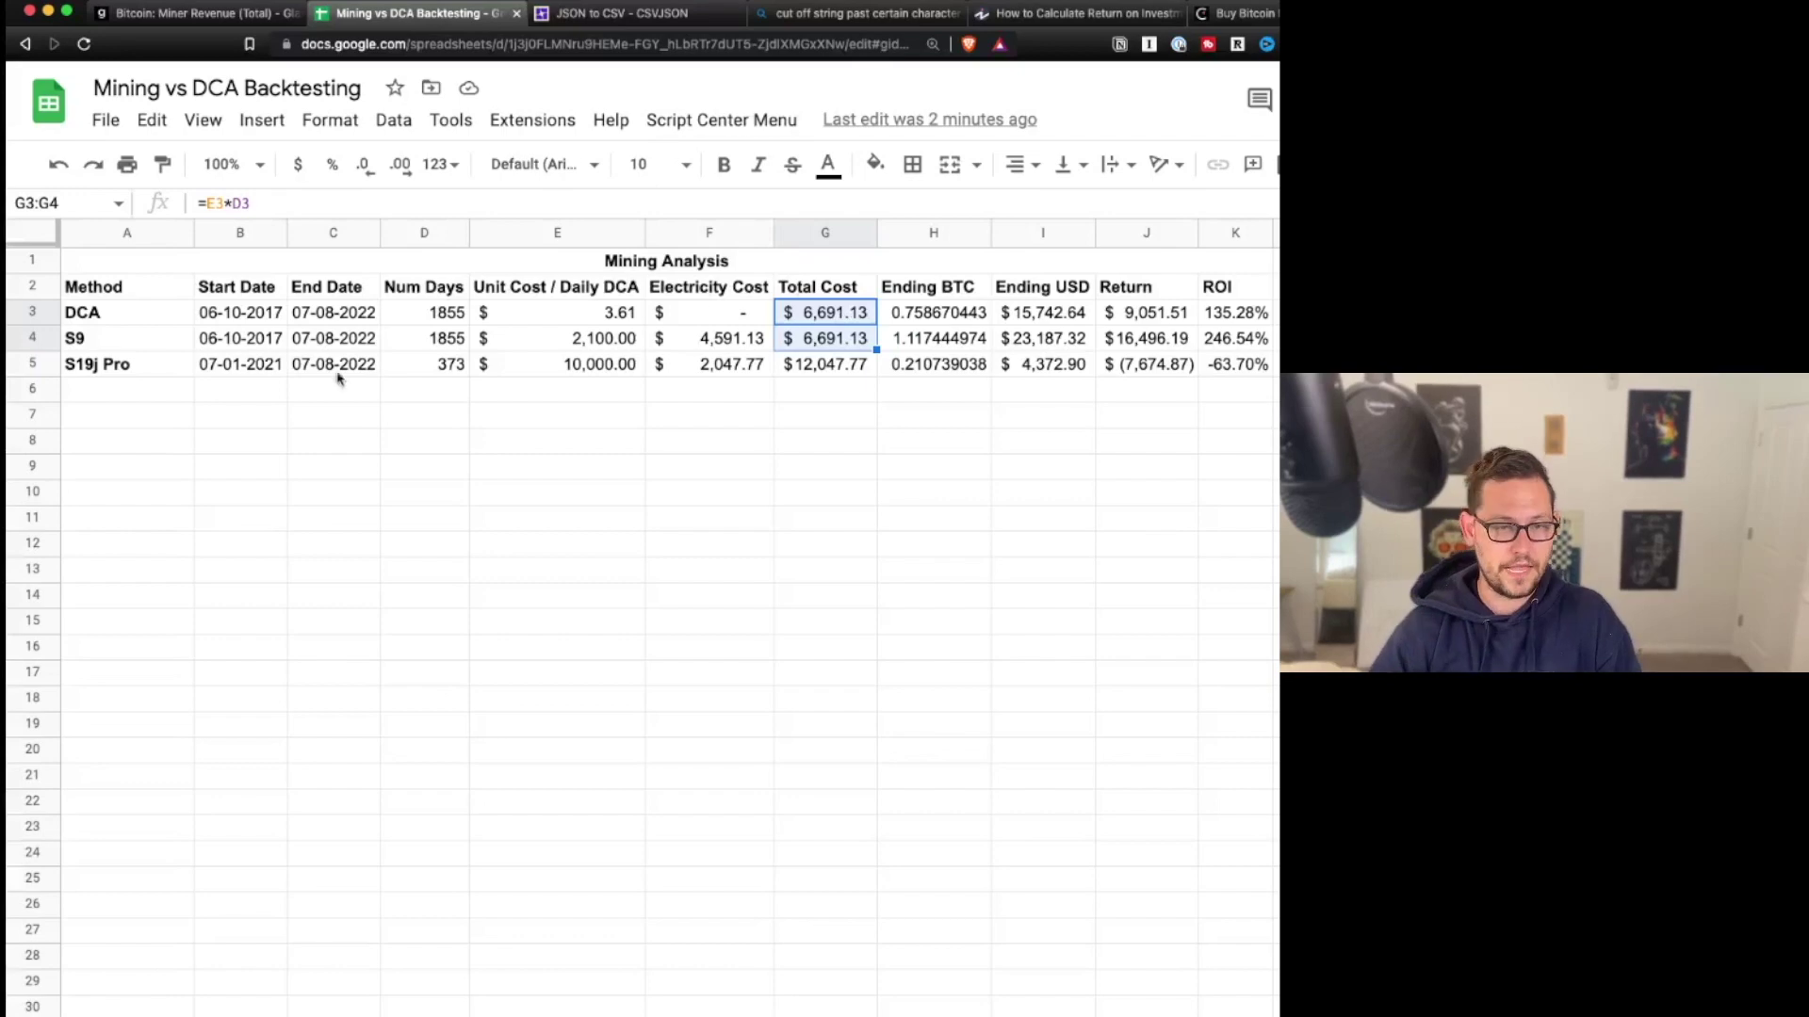
click(241, 319)
shift+click(314, 341)
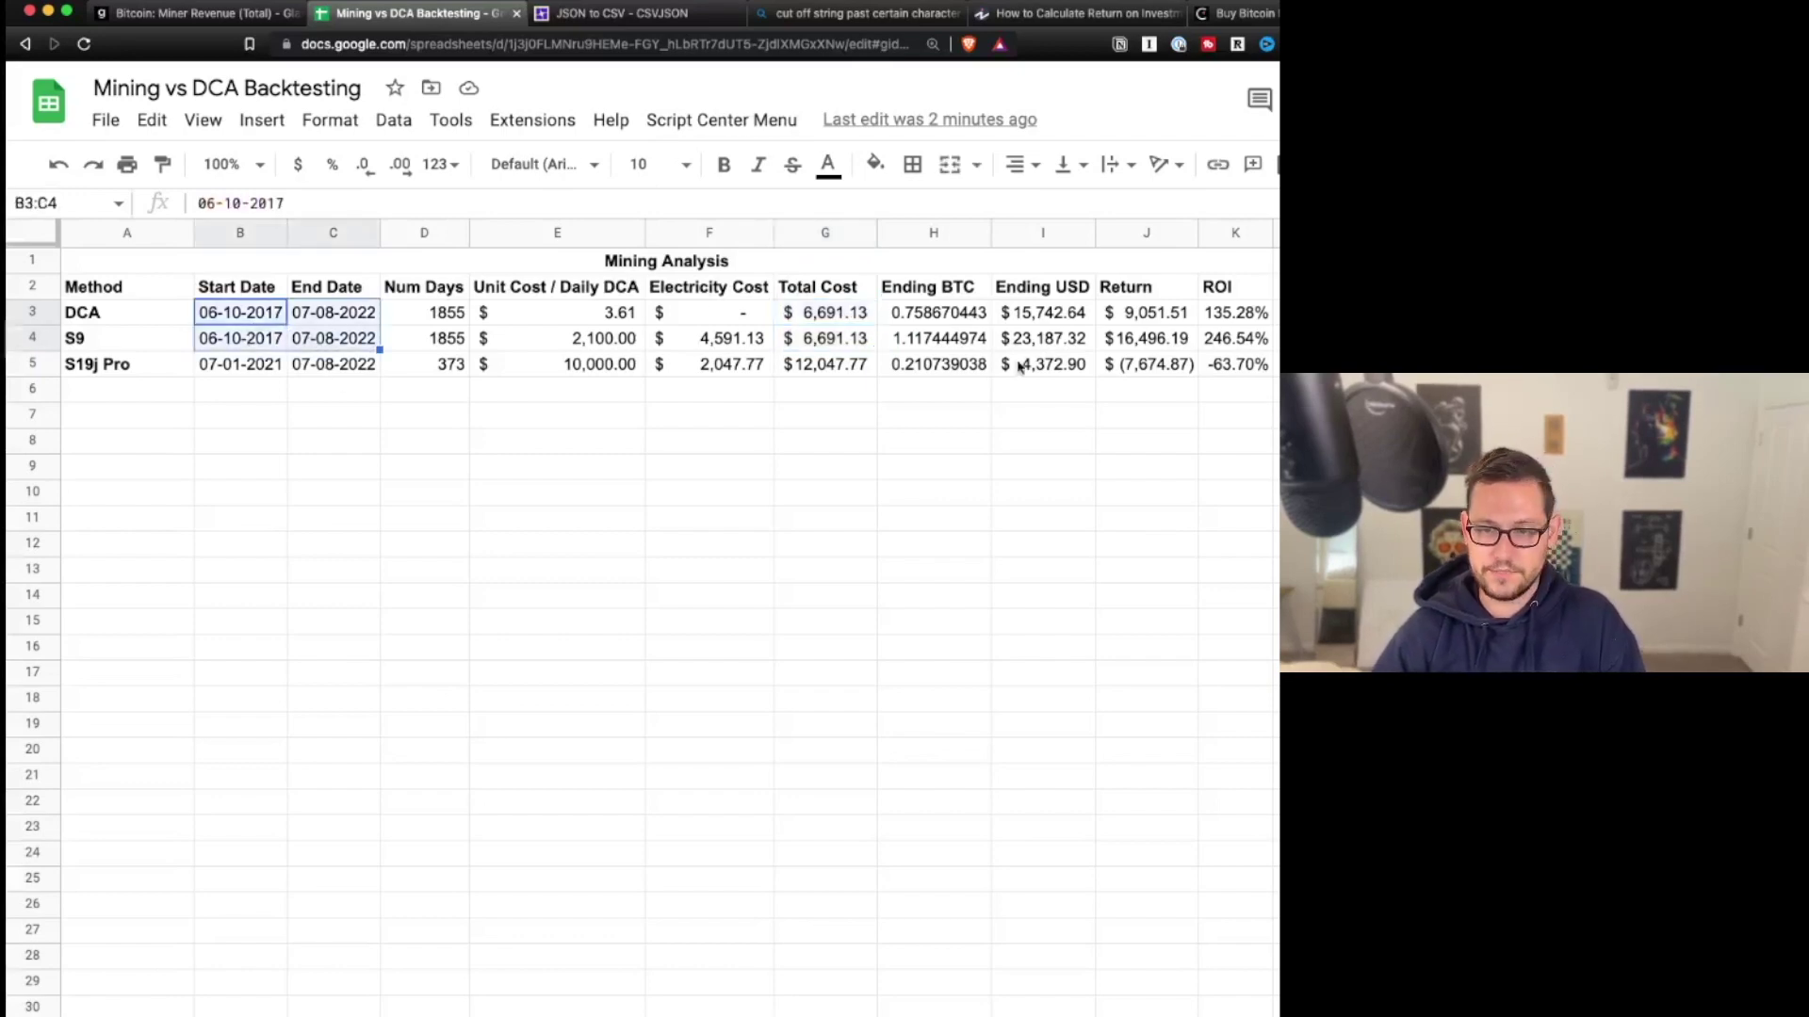
click(232, 341)
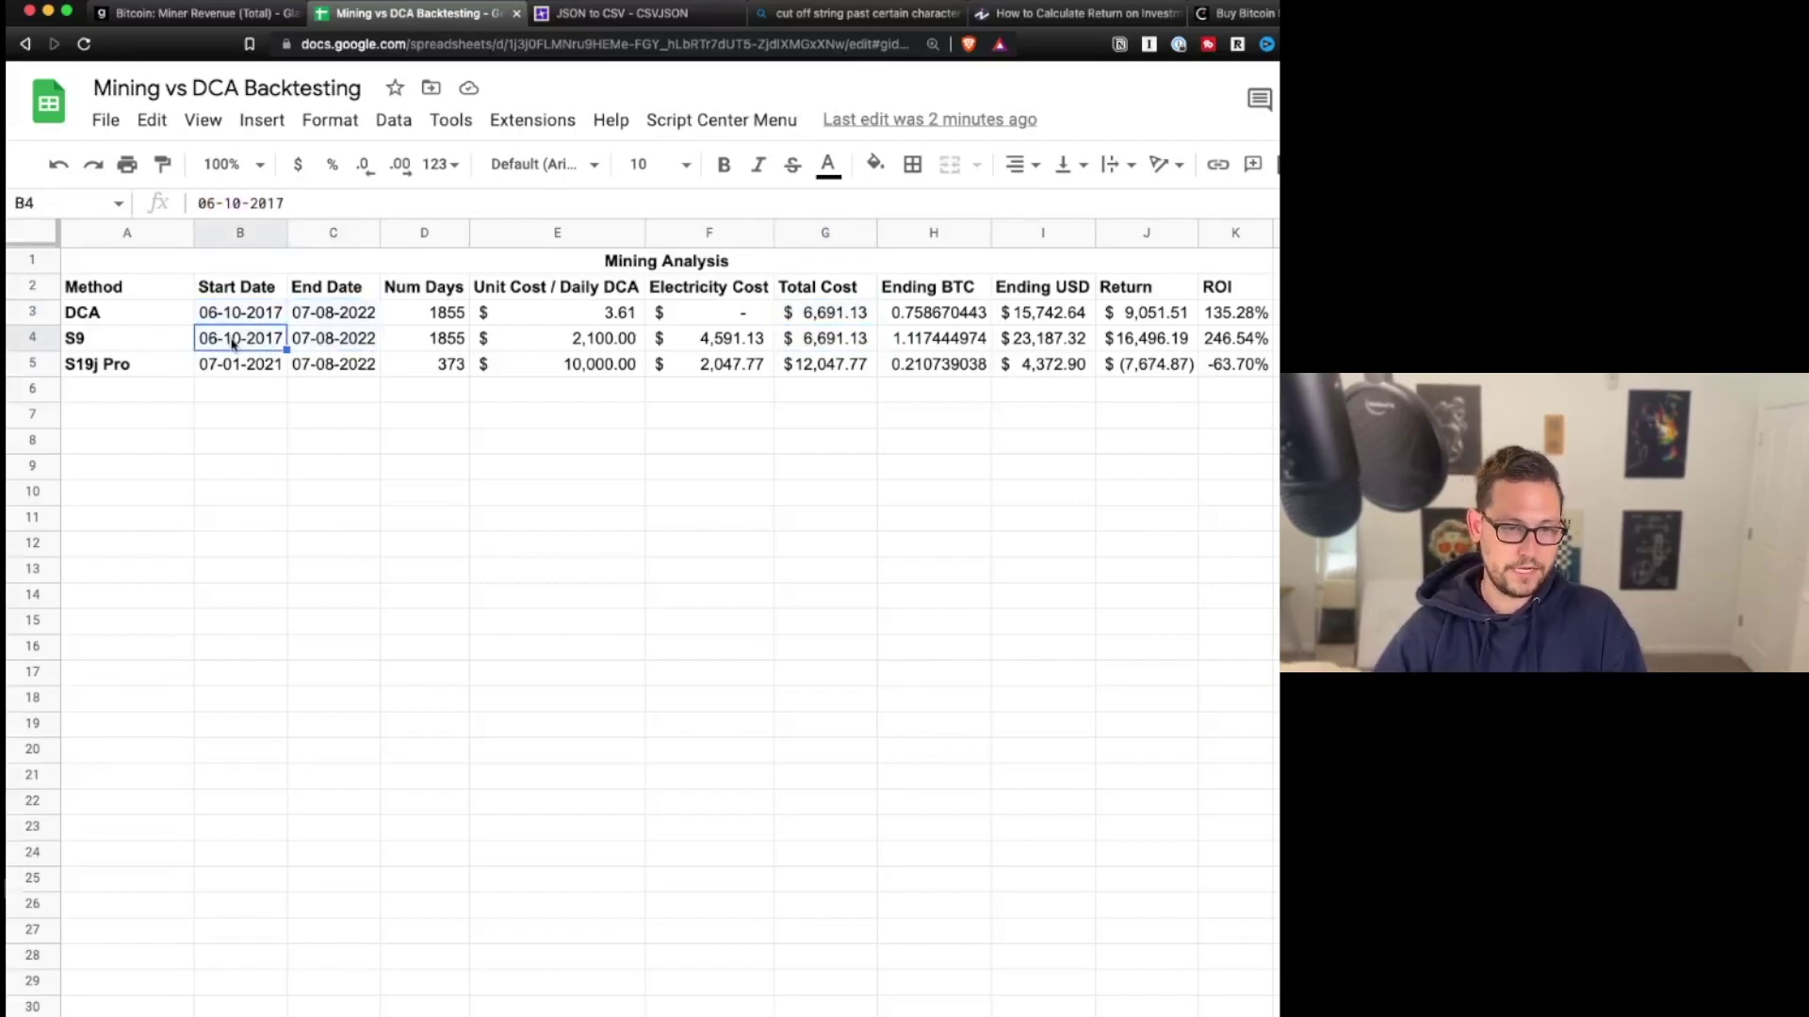
drag(233, 343, 337, 353)
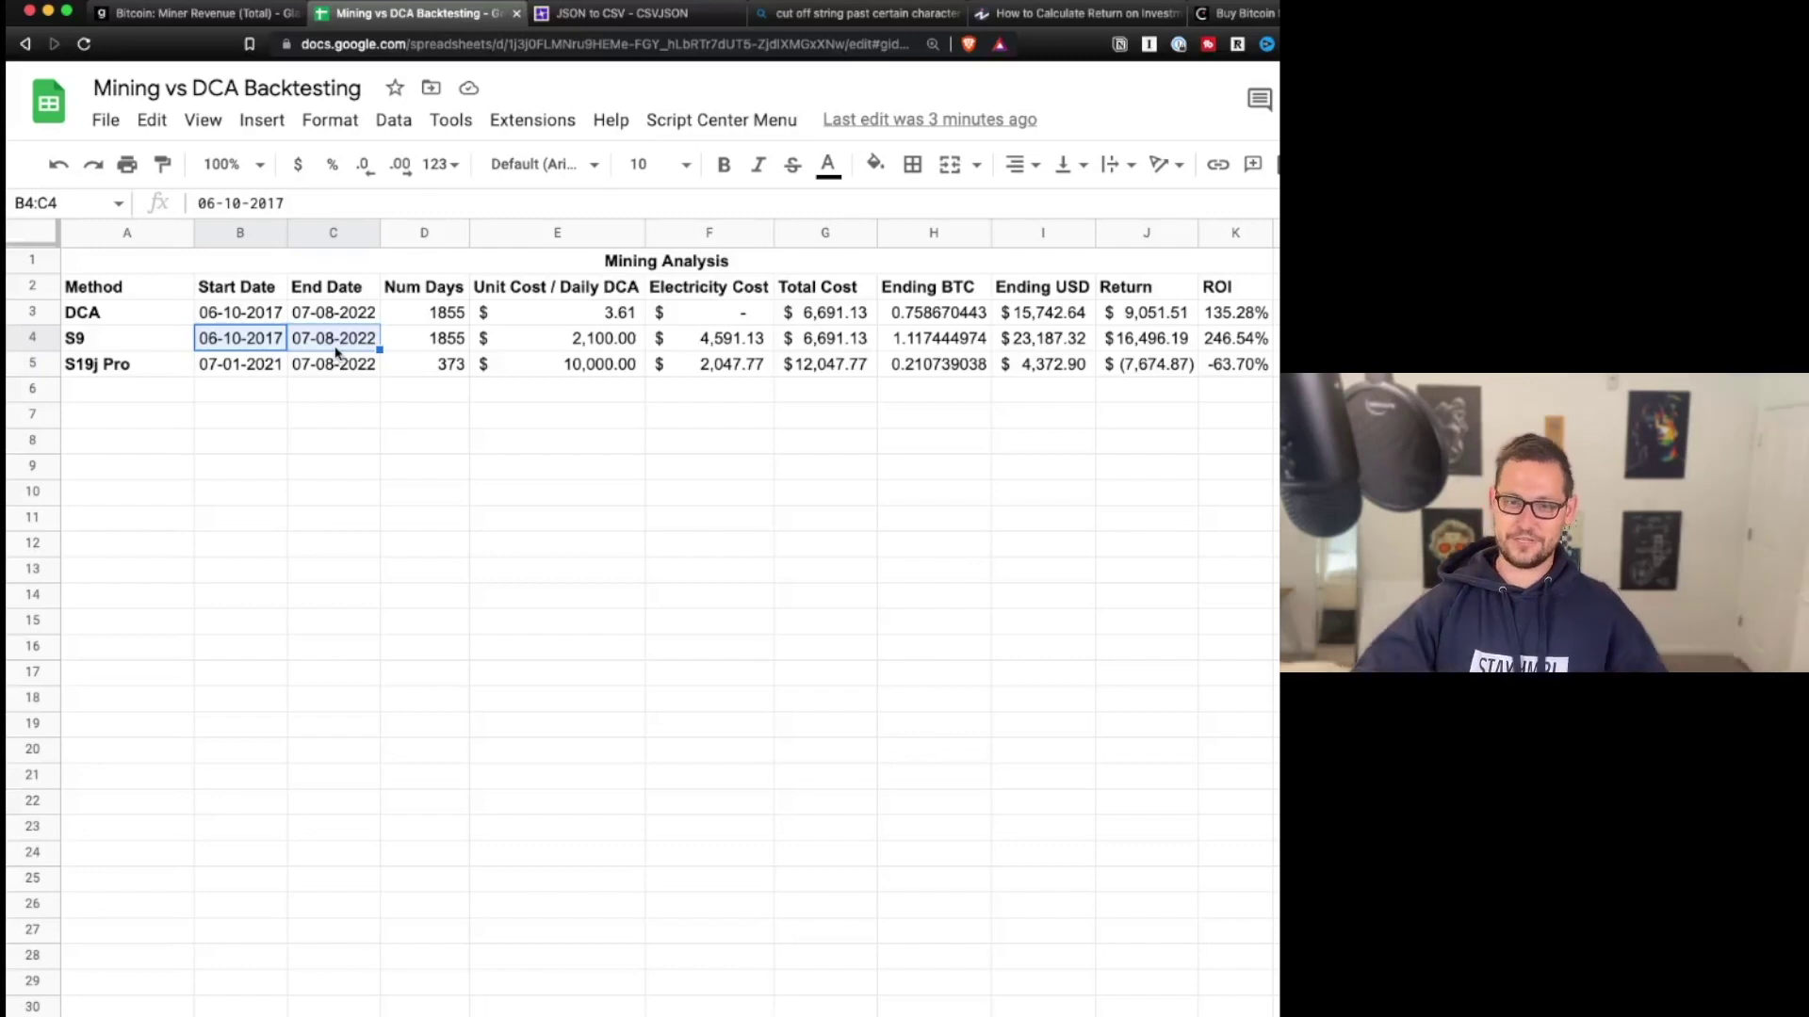
click(940, 341)
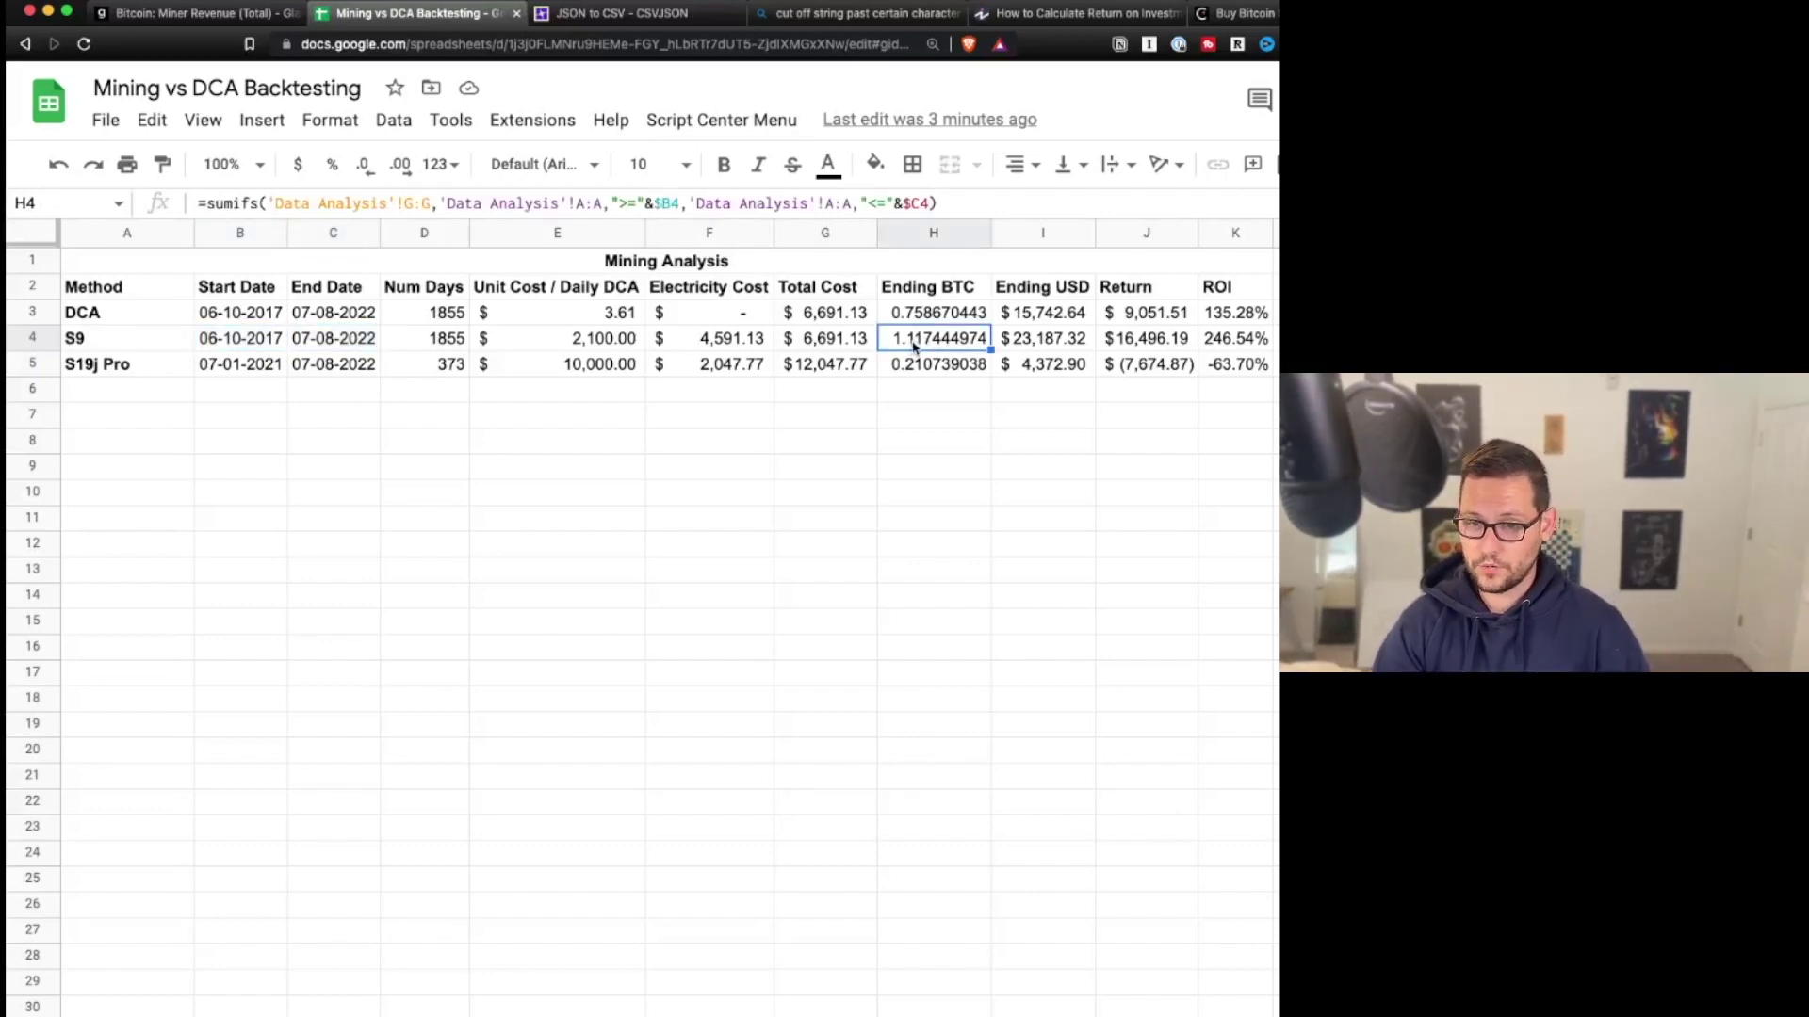
click(928, 319)
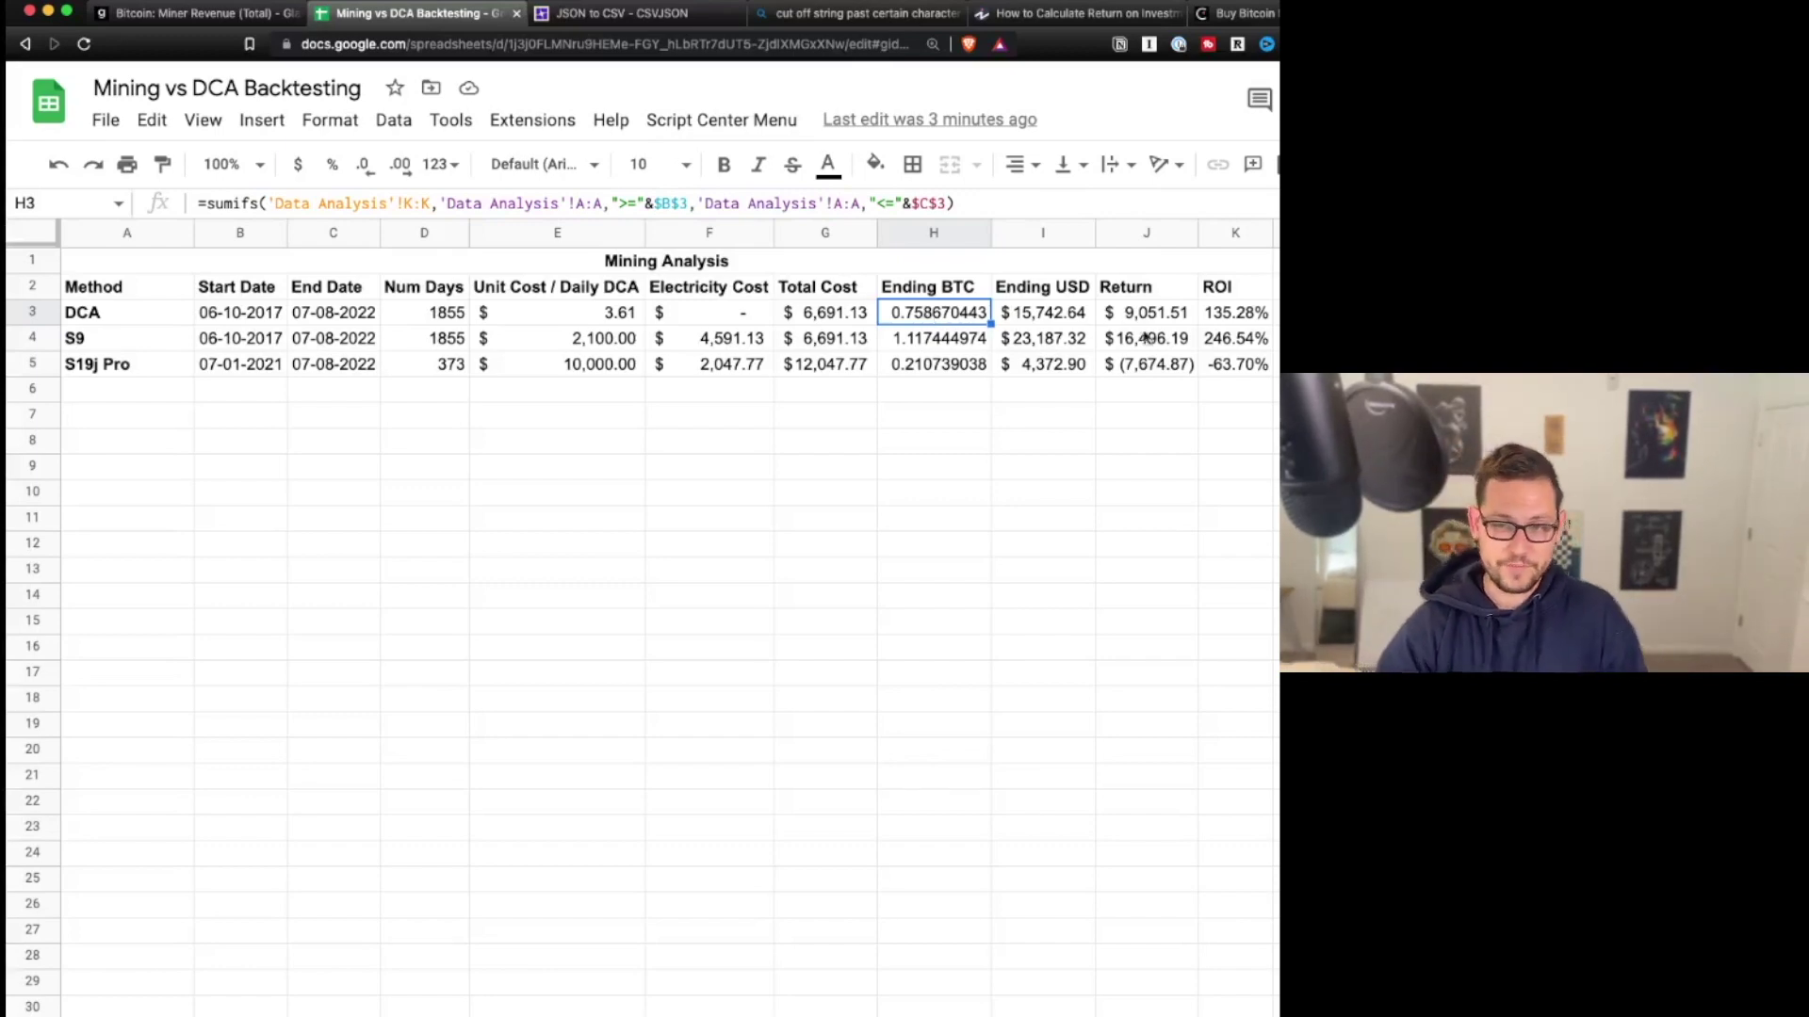
drag(1240, 315, 1236, 341)
click(1222, 345)
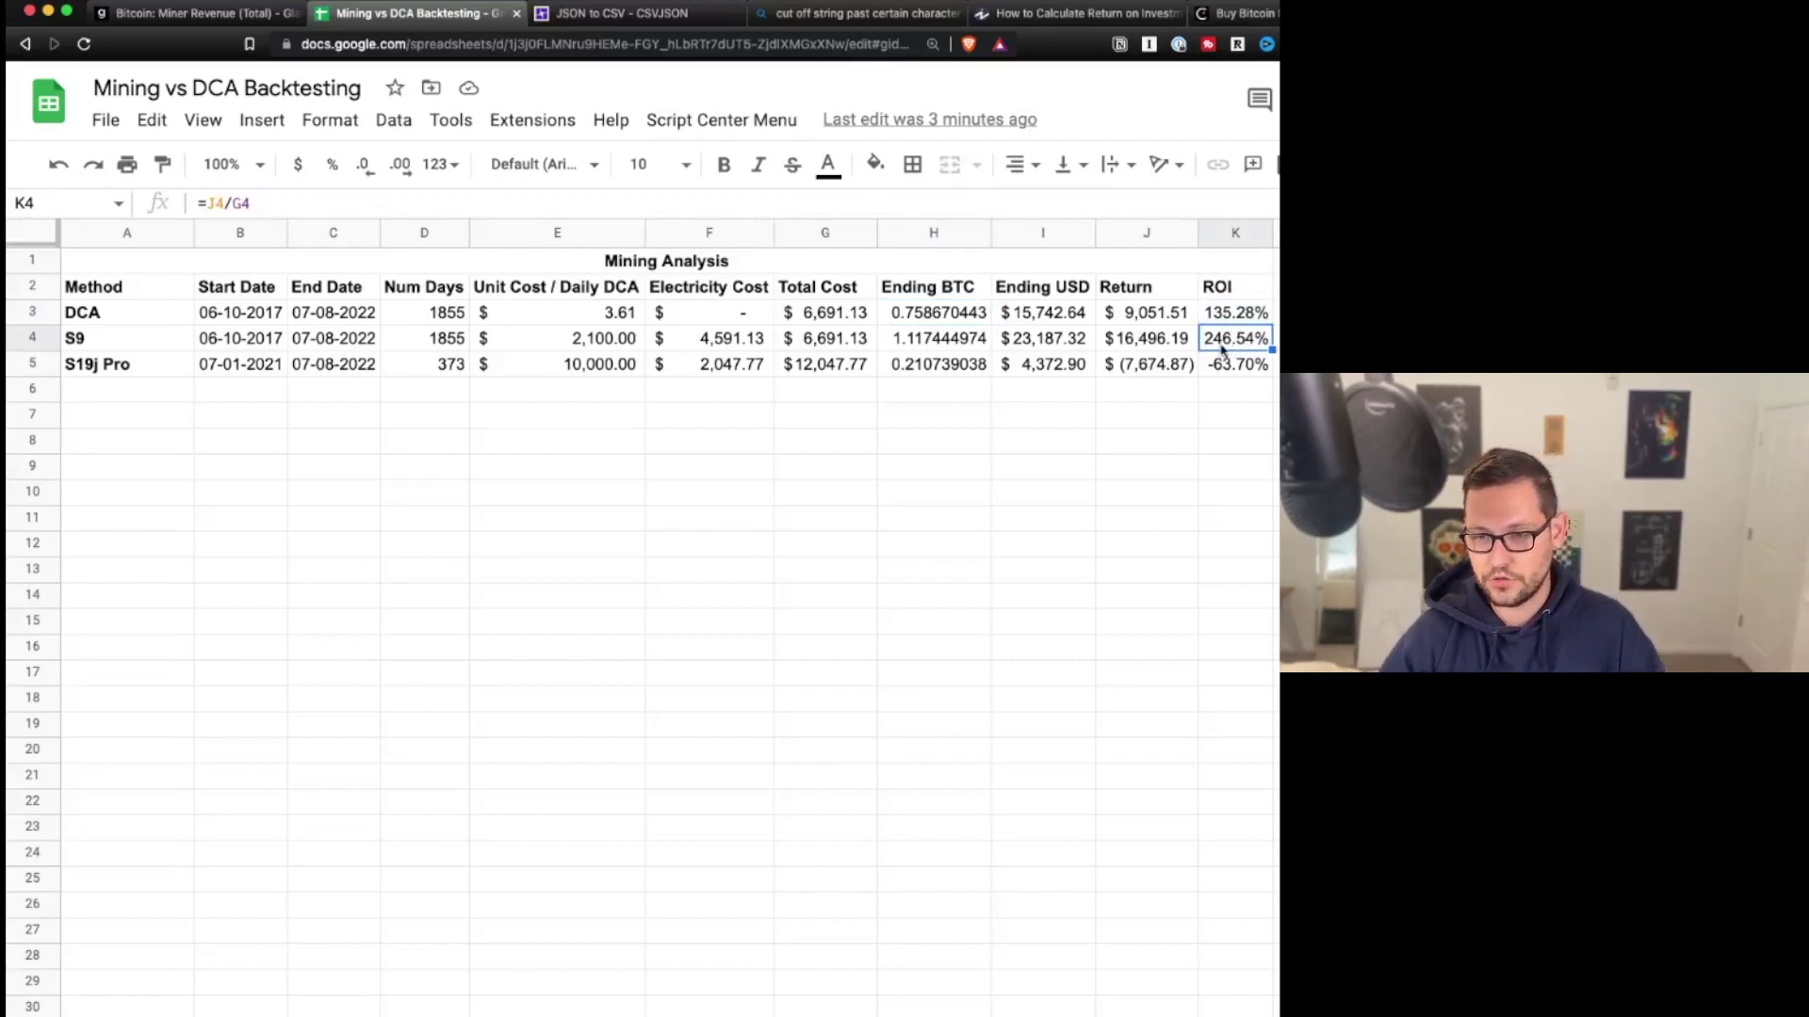
click(1237, 323)
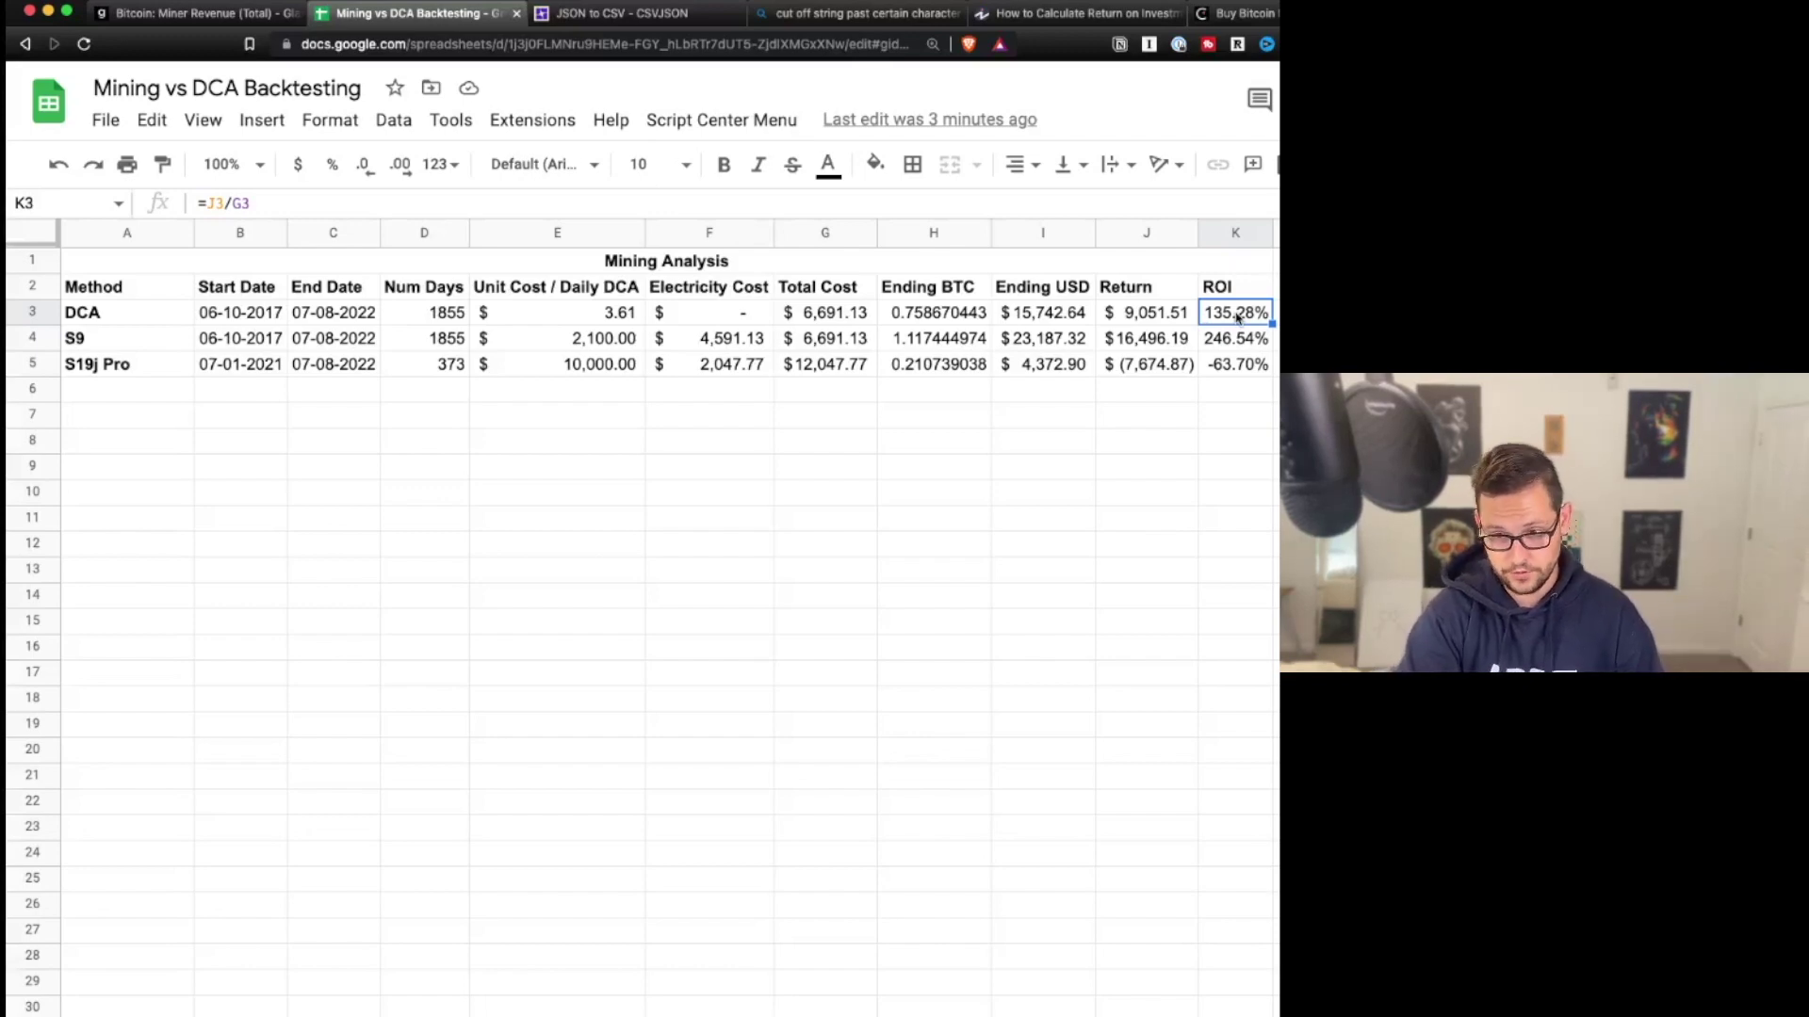
drag(816, 320, 818, 335)
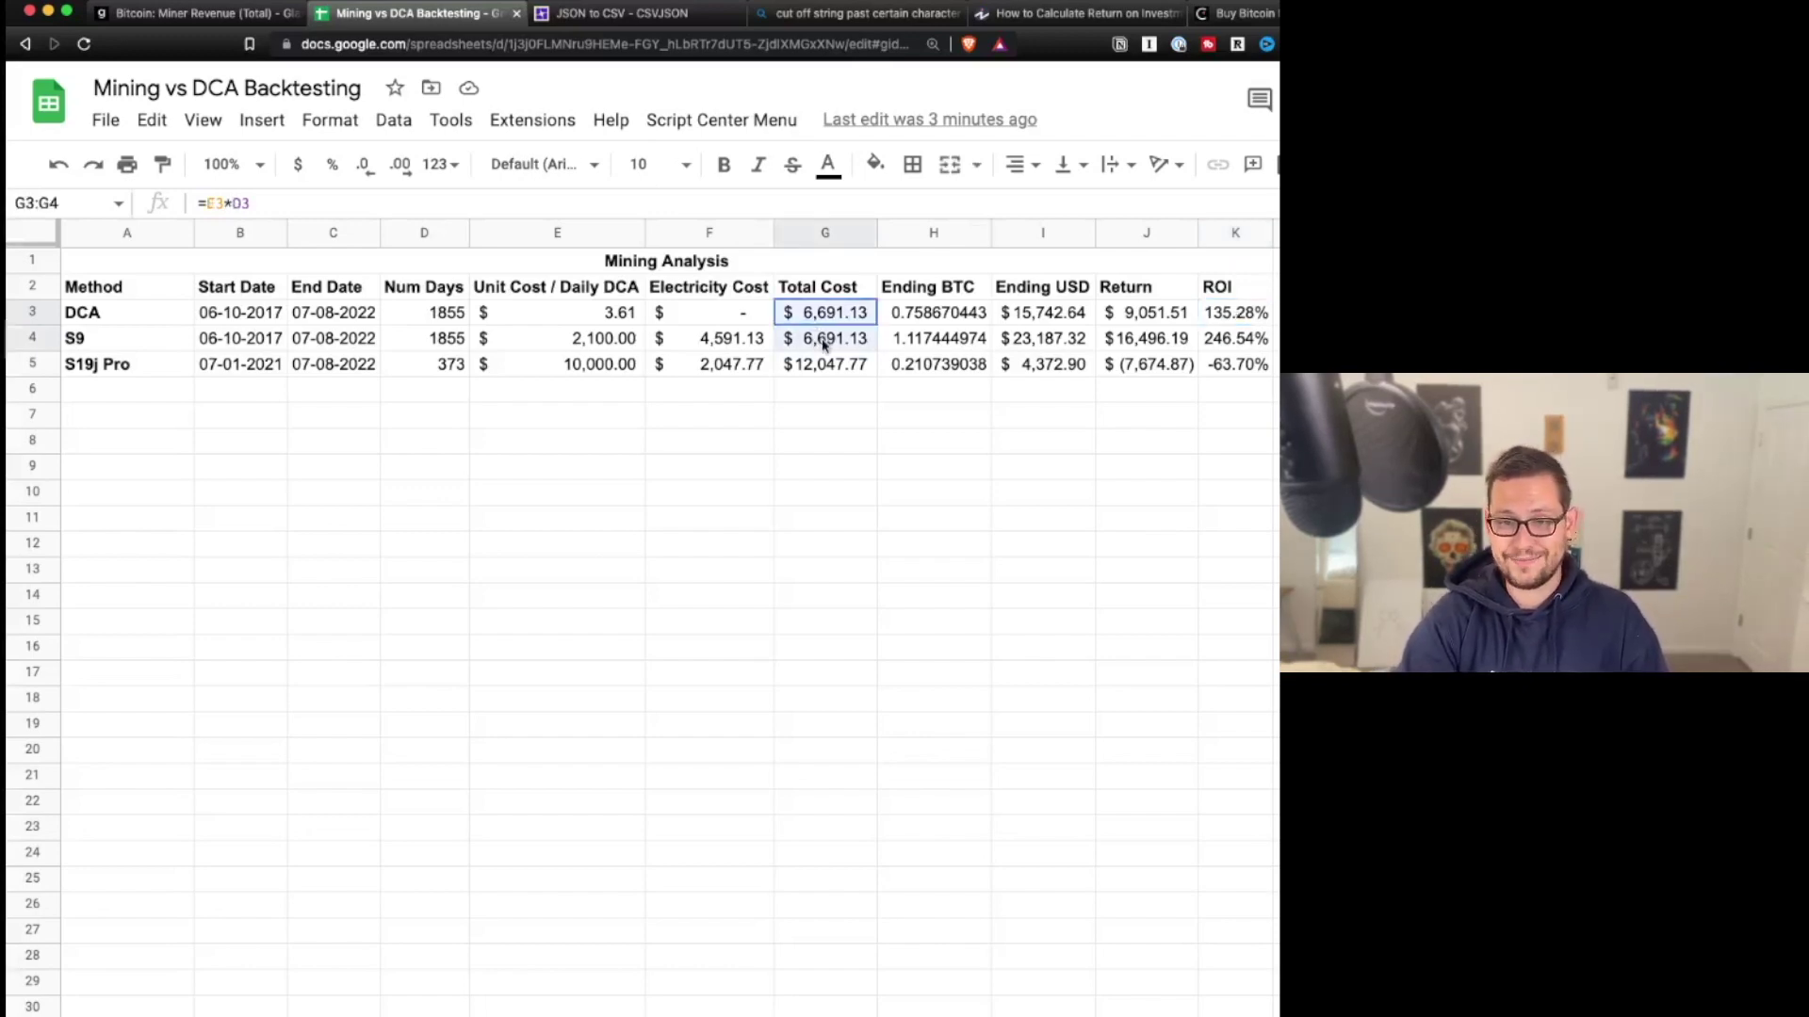
click(1239, 320)
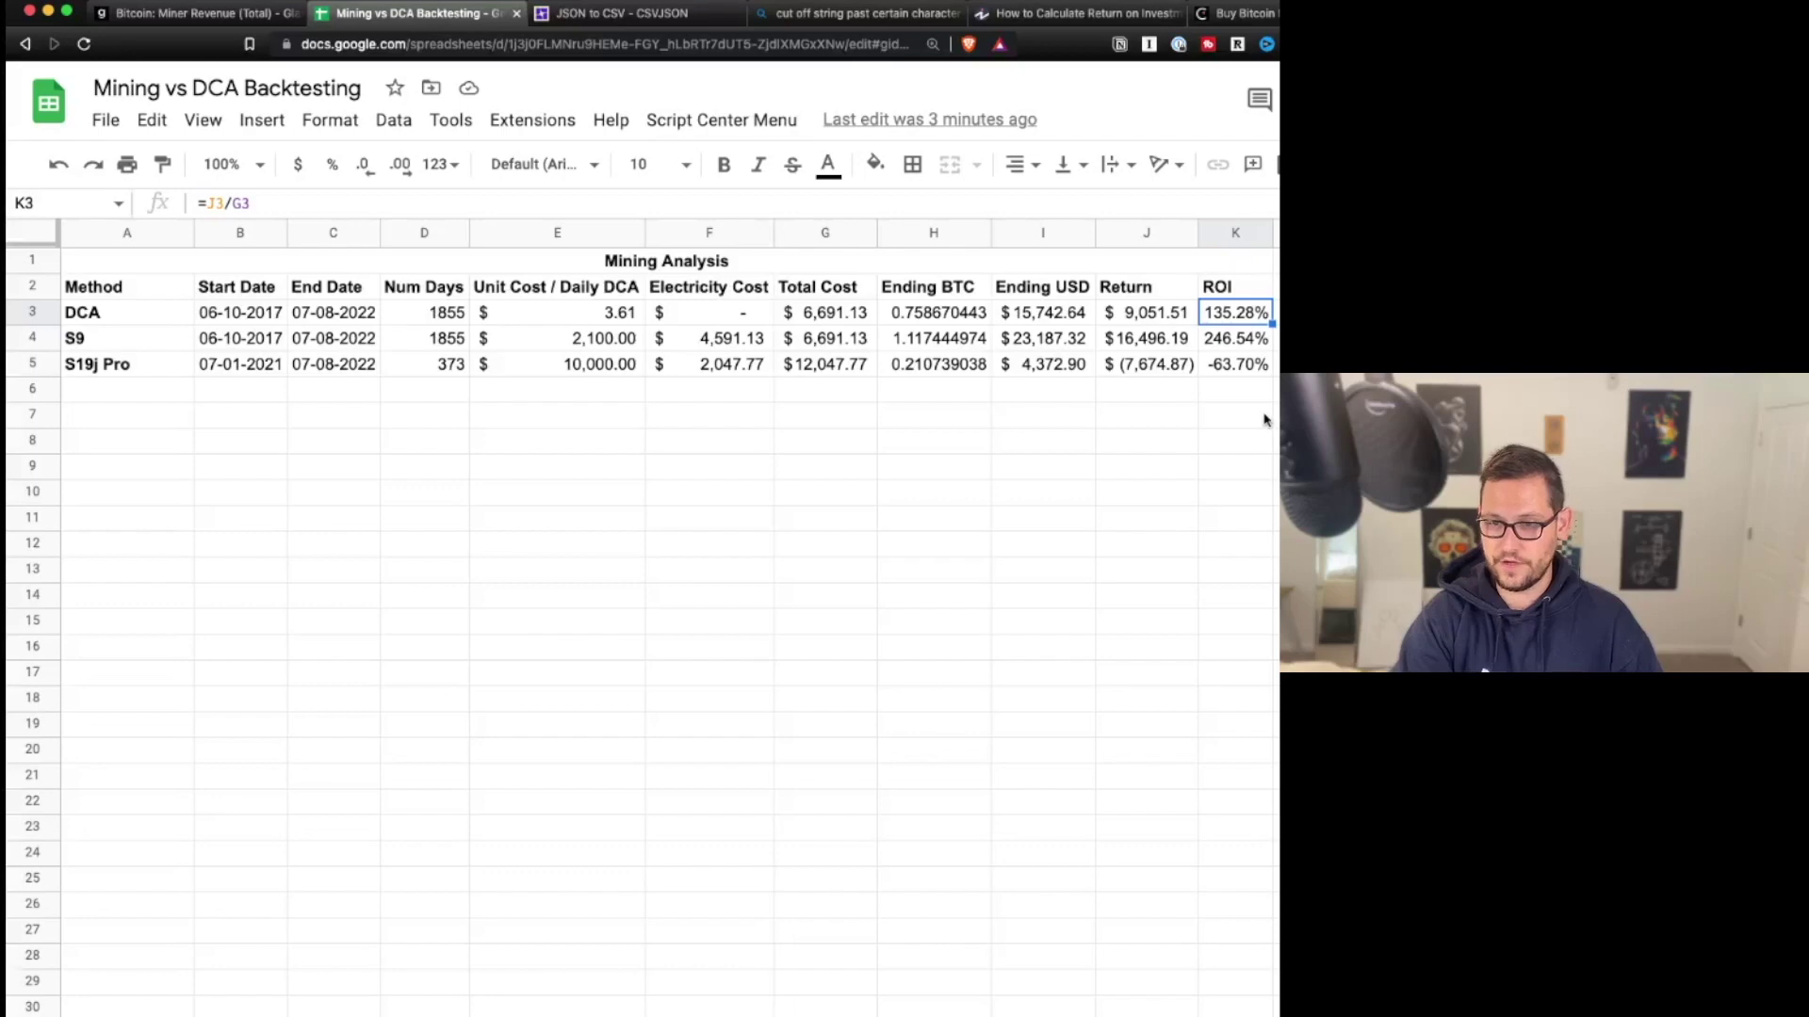
click(132, 364)
click(241, 365)
key(ctrl+c)
click(242, 313)
key(ctrl+v)
click(486, 319)
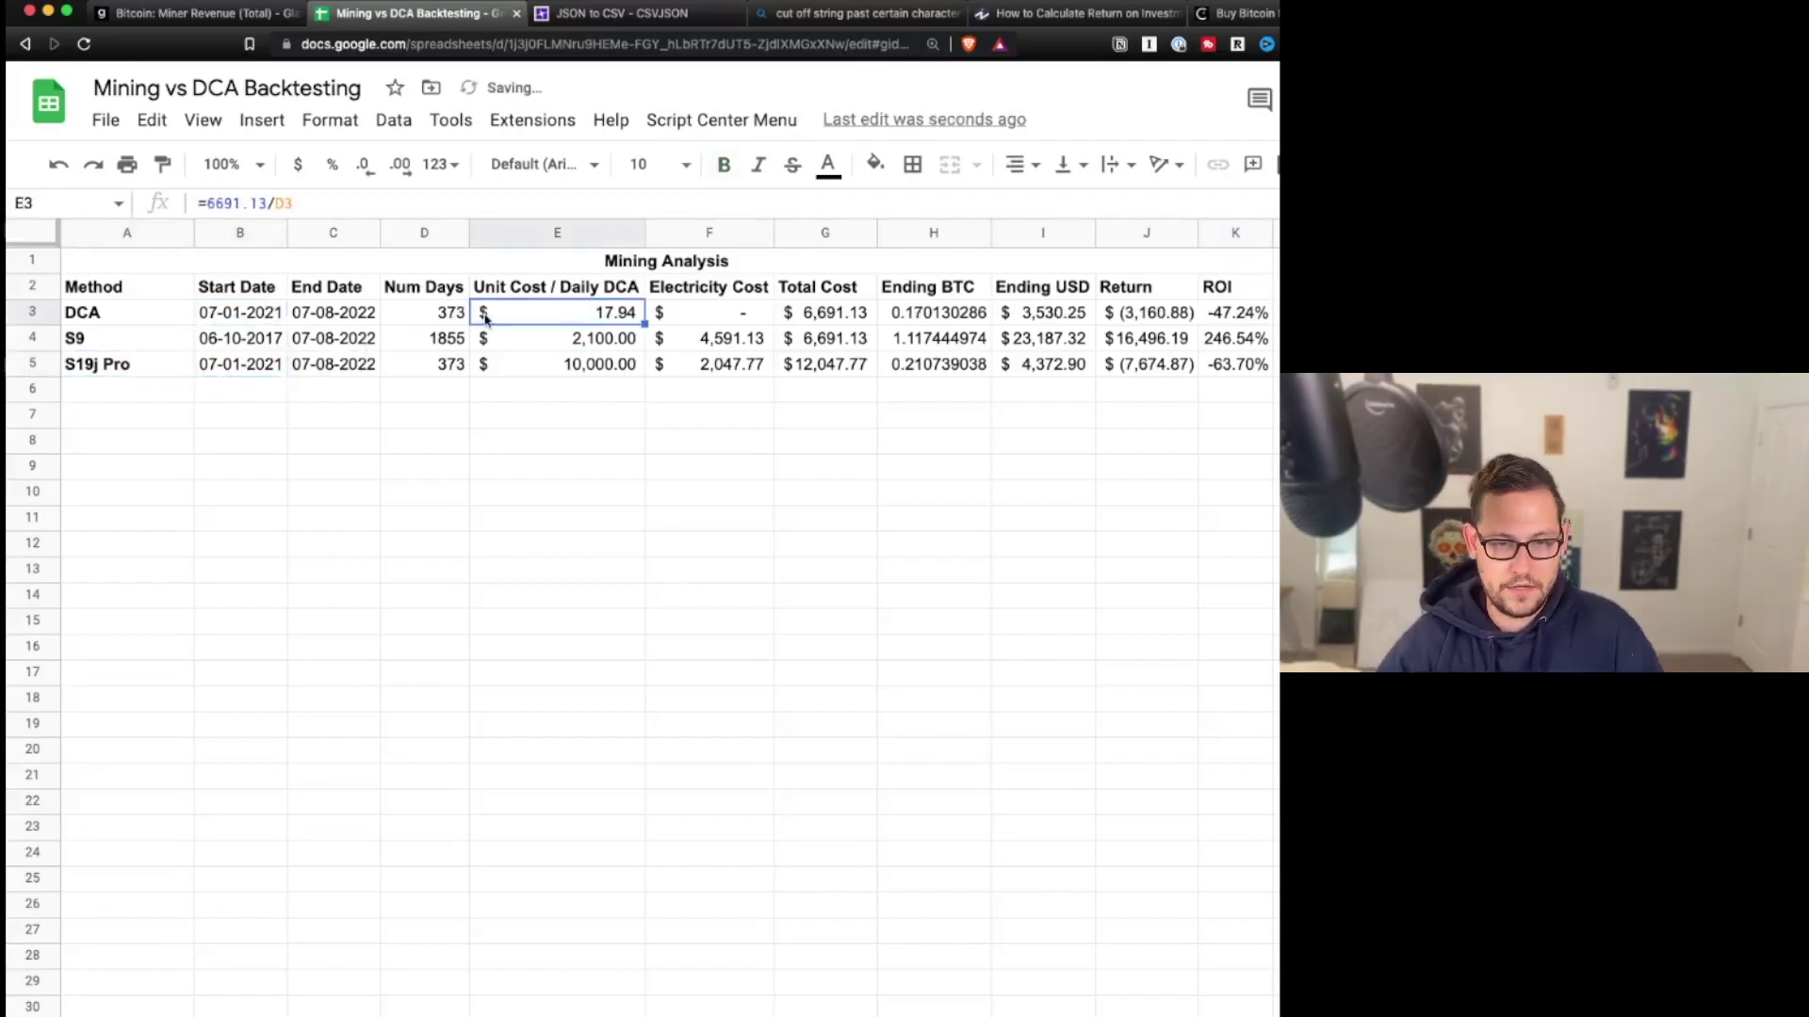
double_click(232, 203)
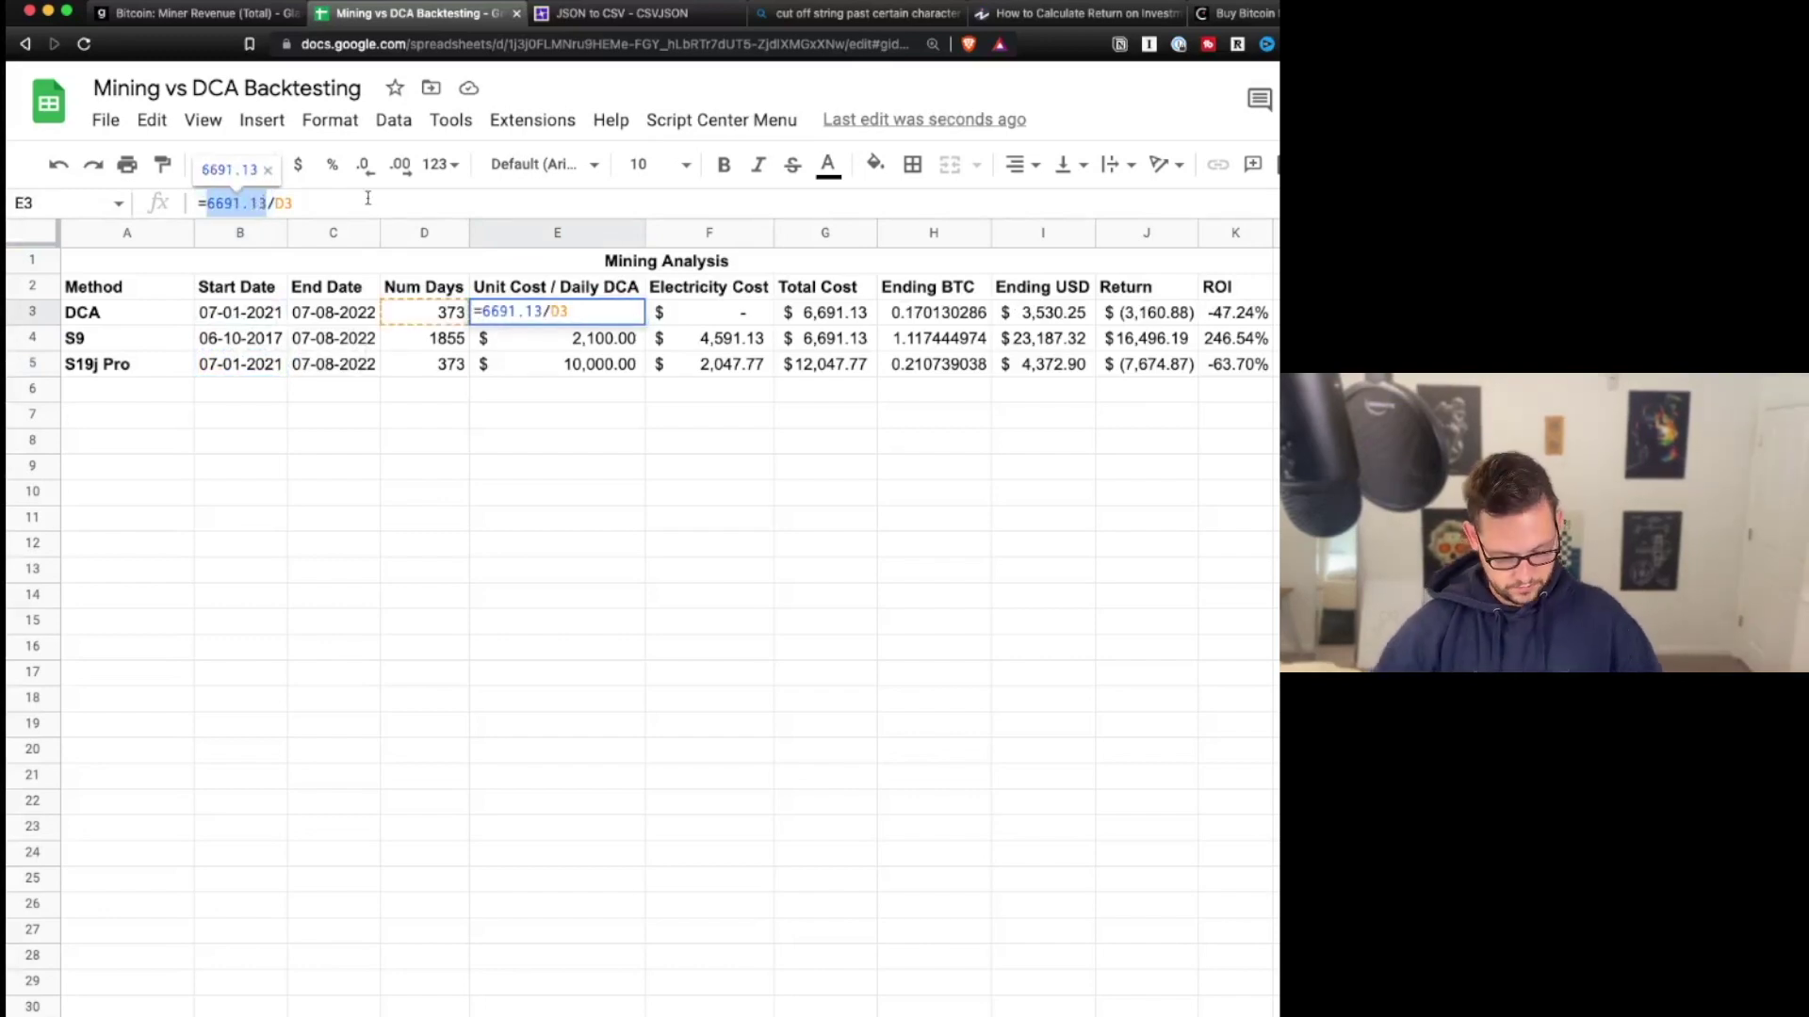
text(12047.)
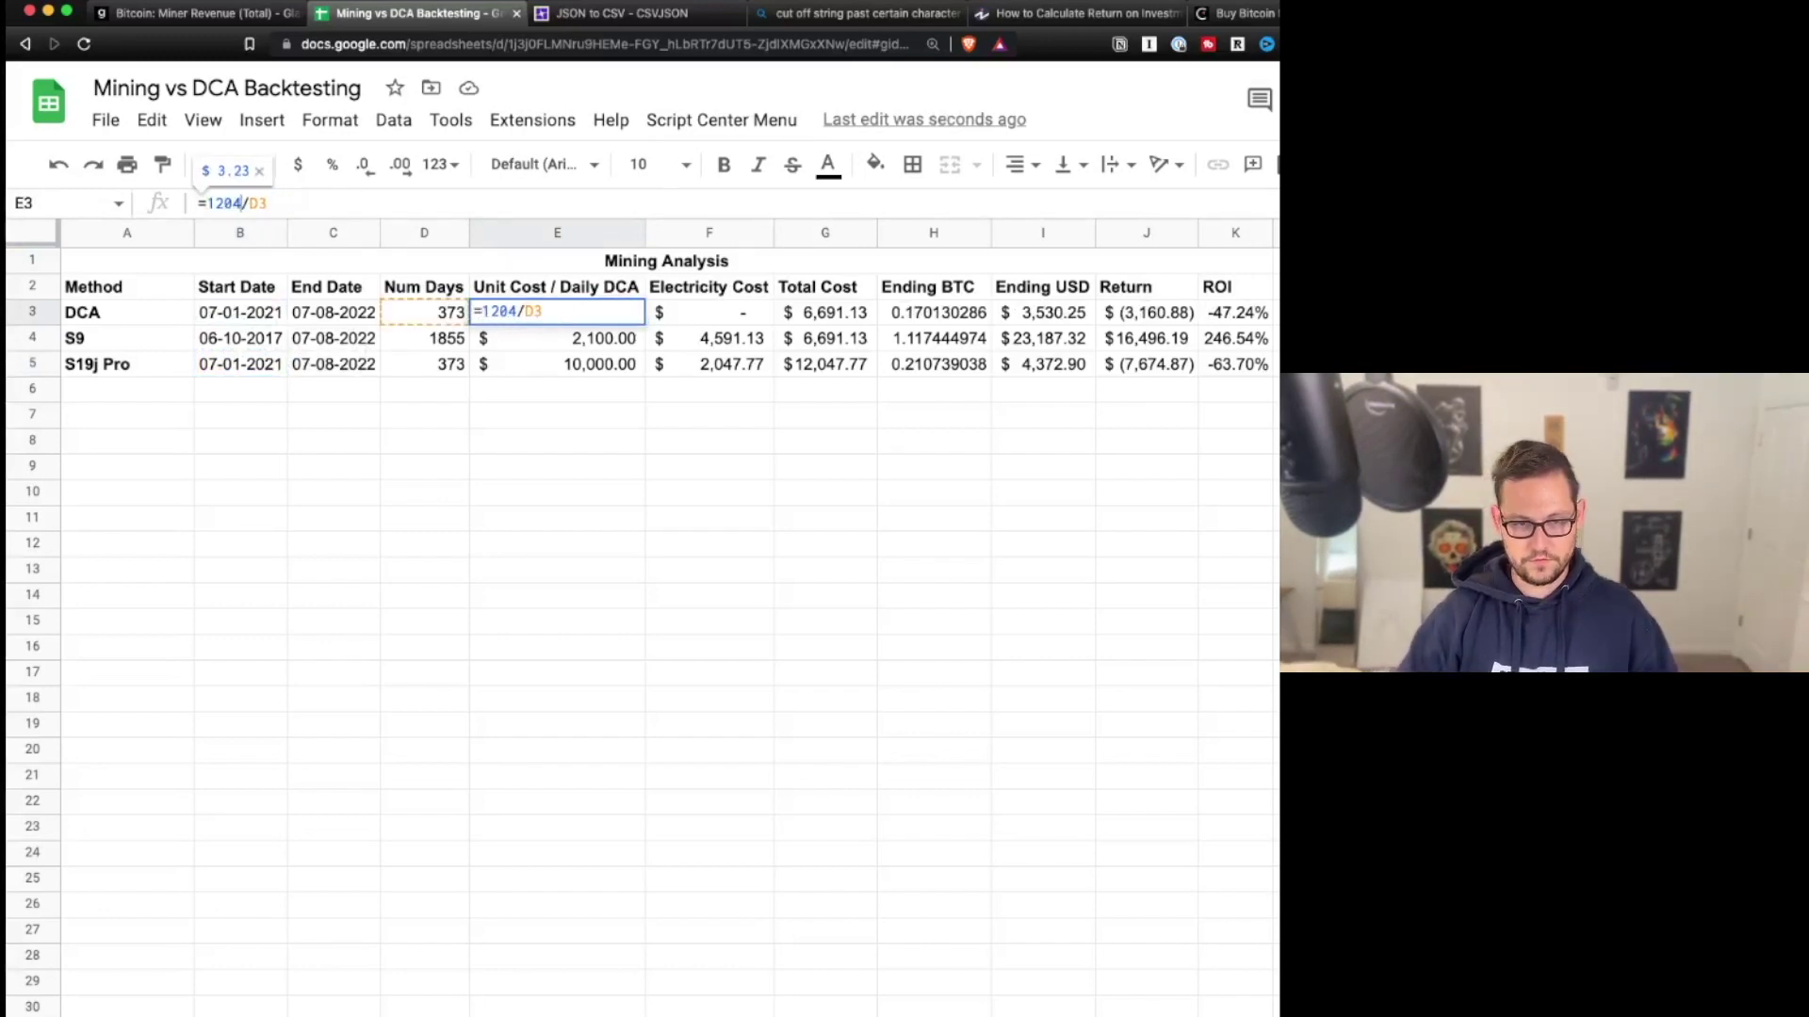
text(77)
key(Return)
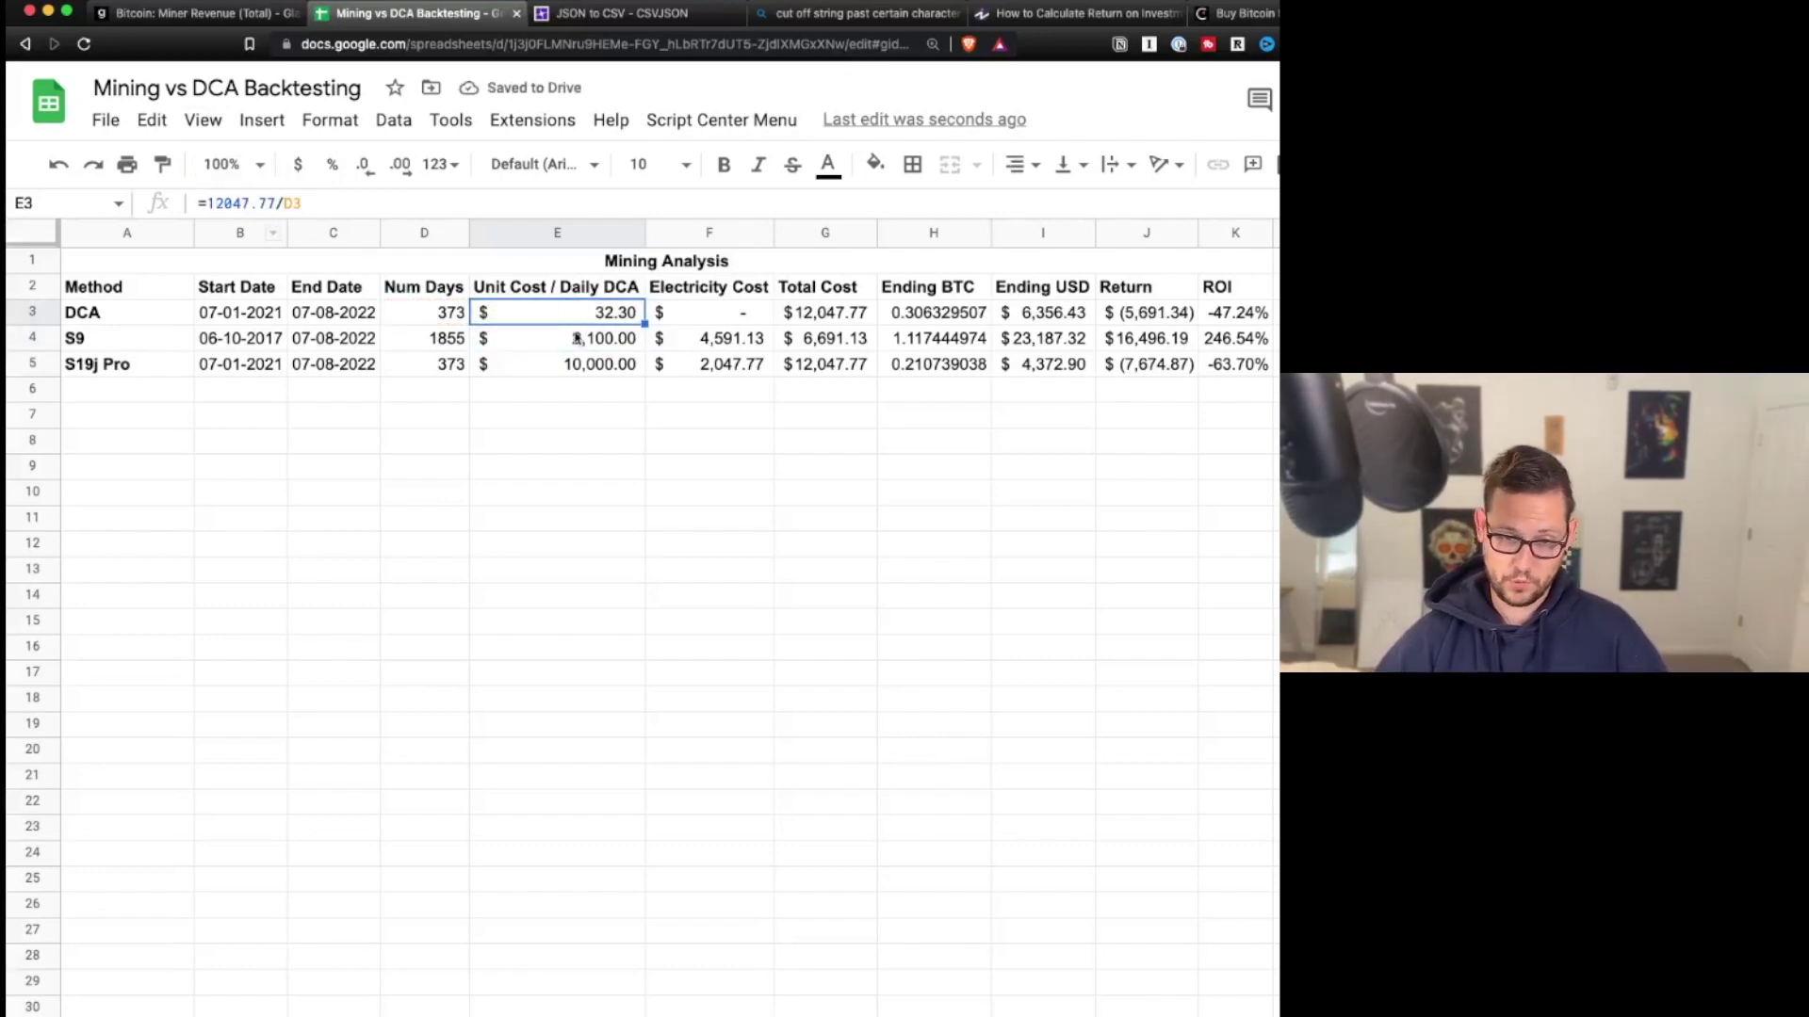
drag(259, 321, 325, 319)
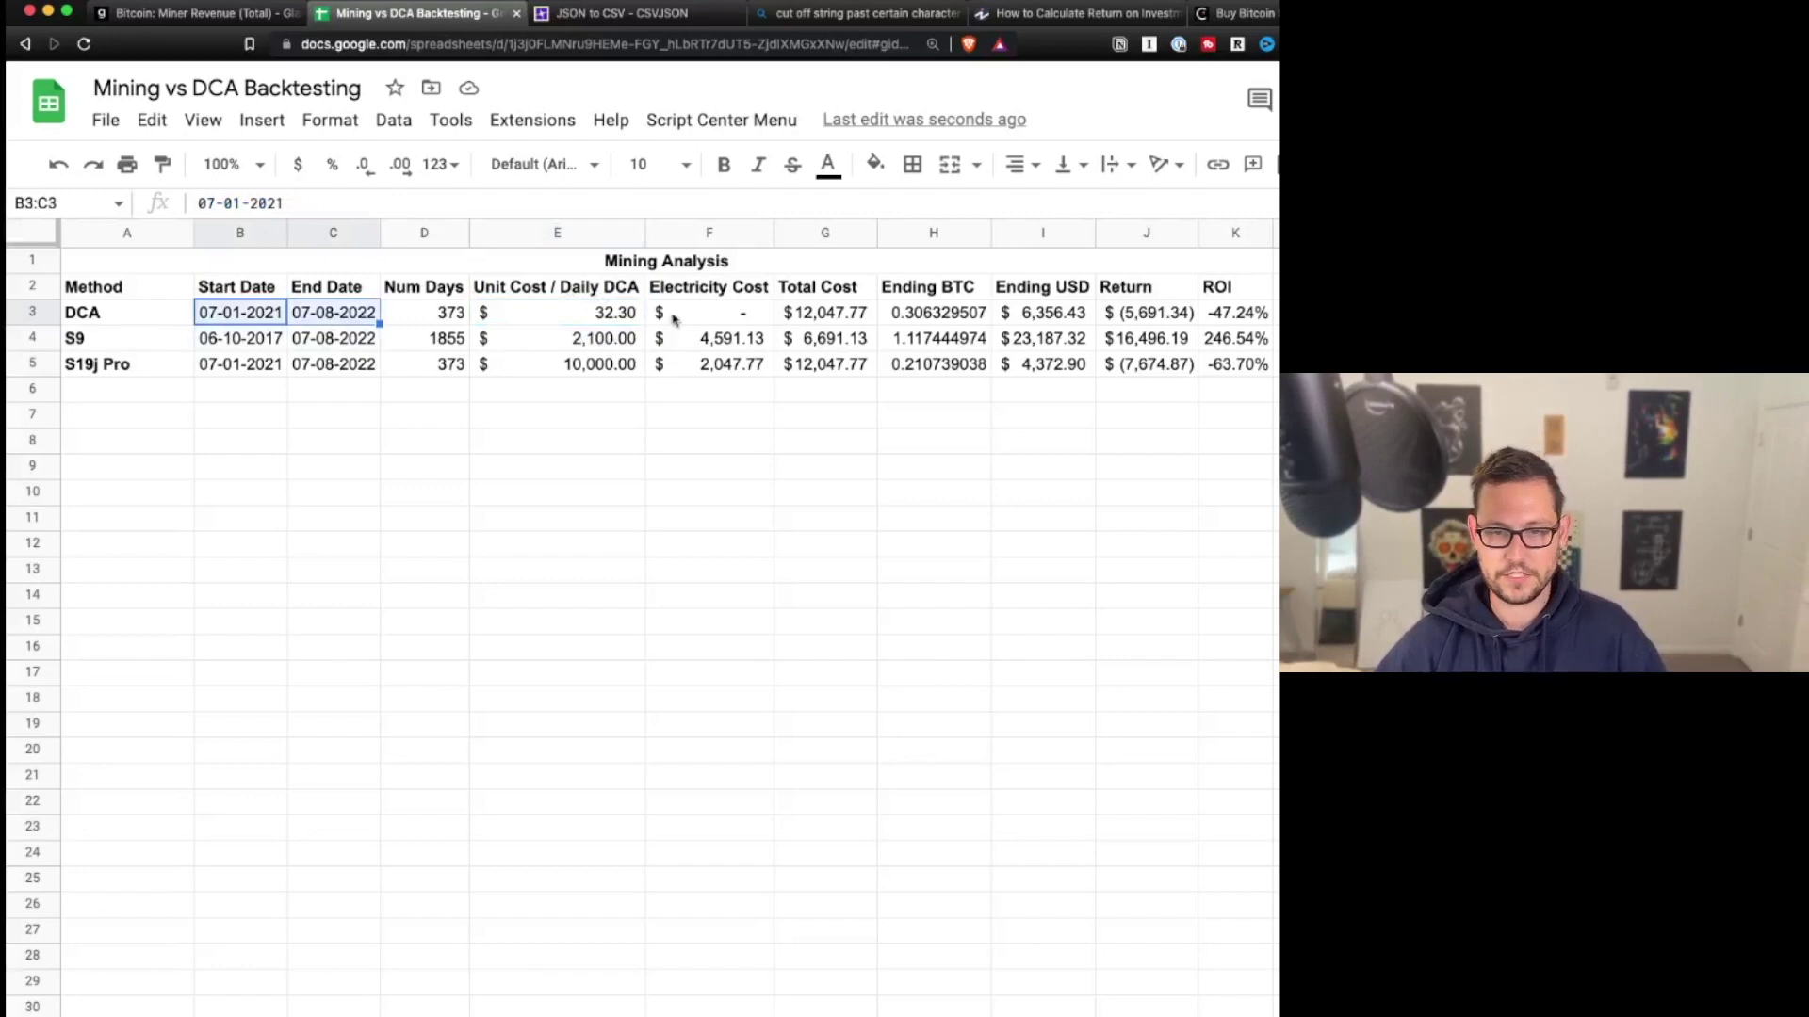
click(801, 318)
click(932, 313)
super+click(952, 366)
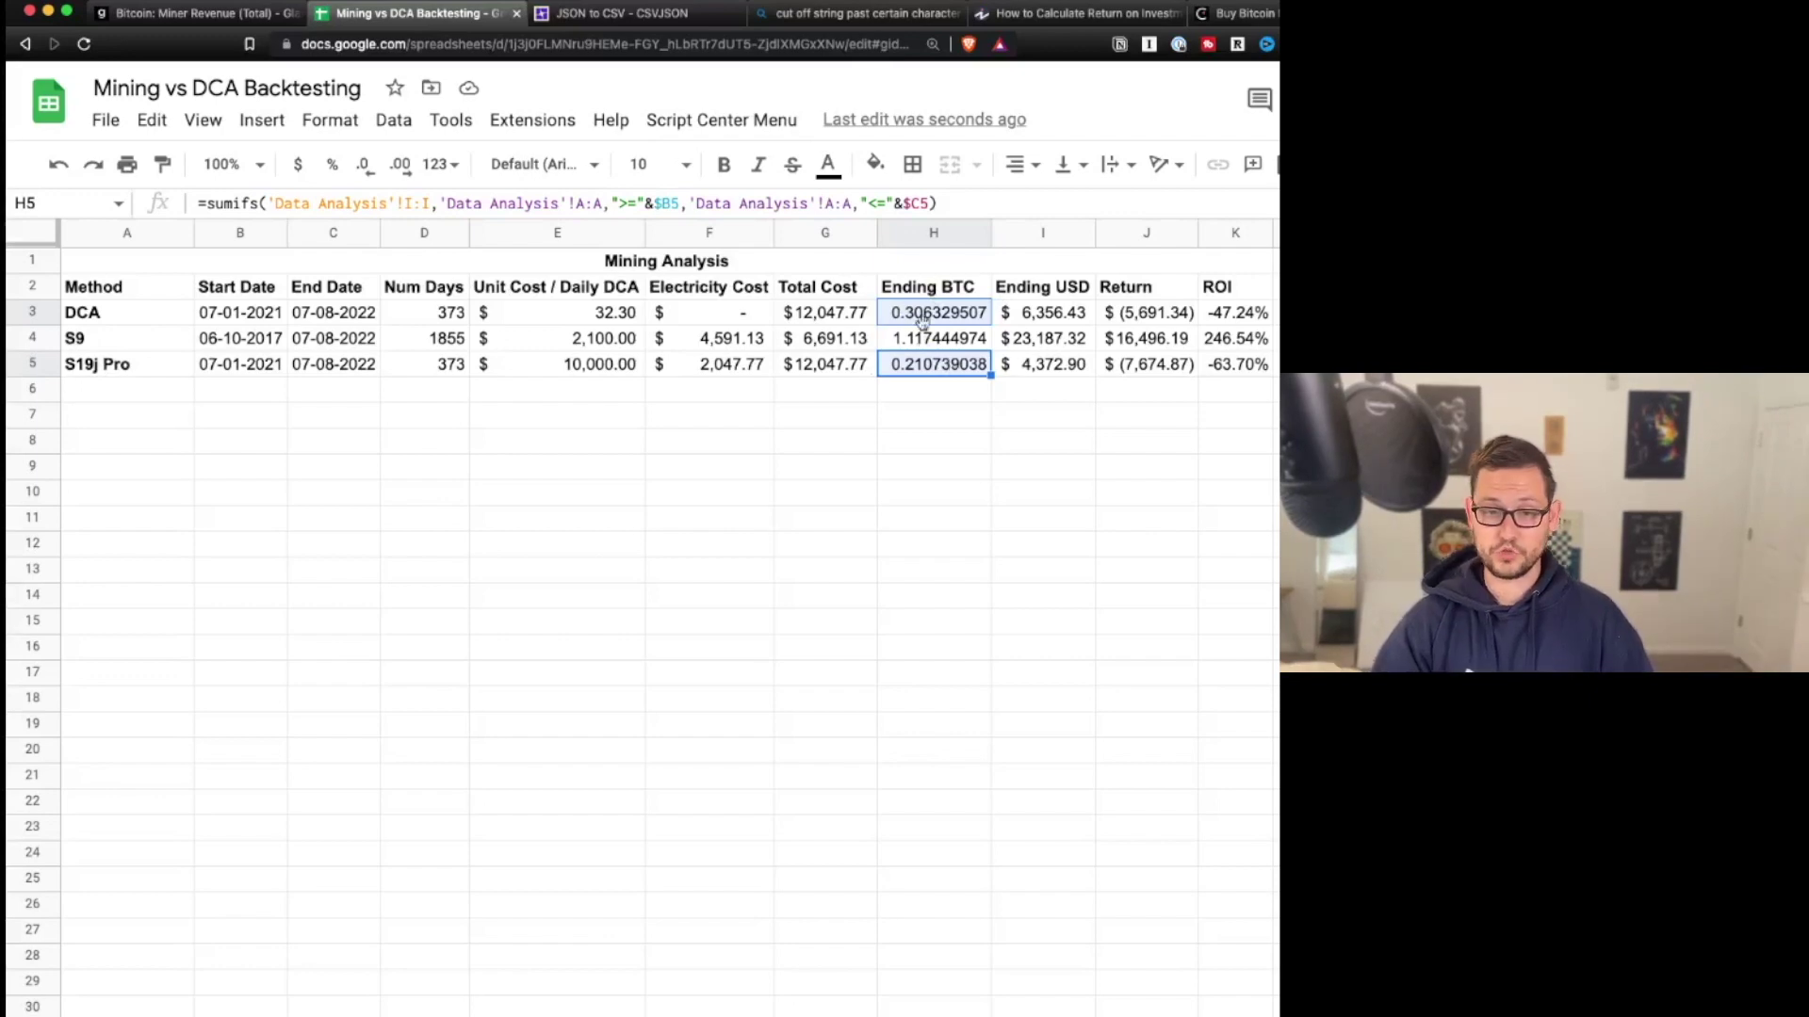
- Review the DCA and S19j Pro ROI formulas and the S19j Pro total cost
click(1243, 320)
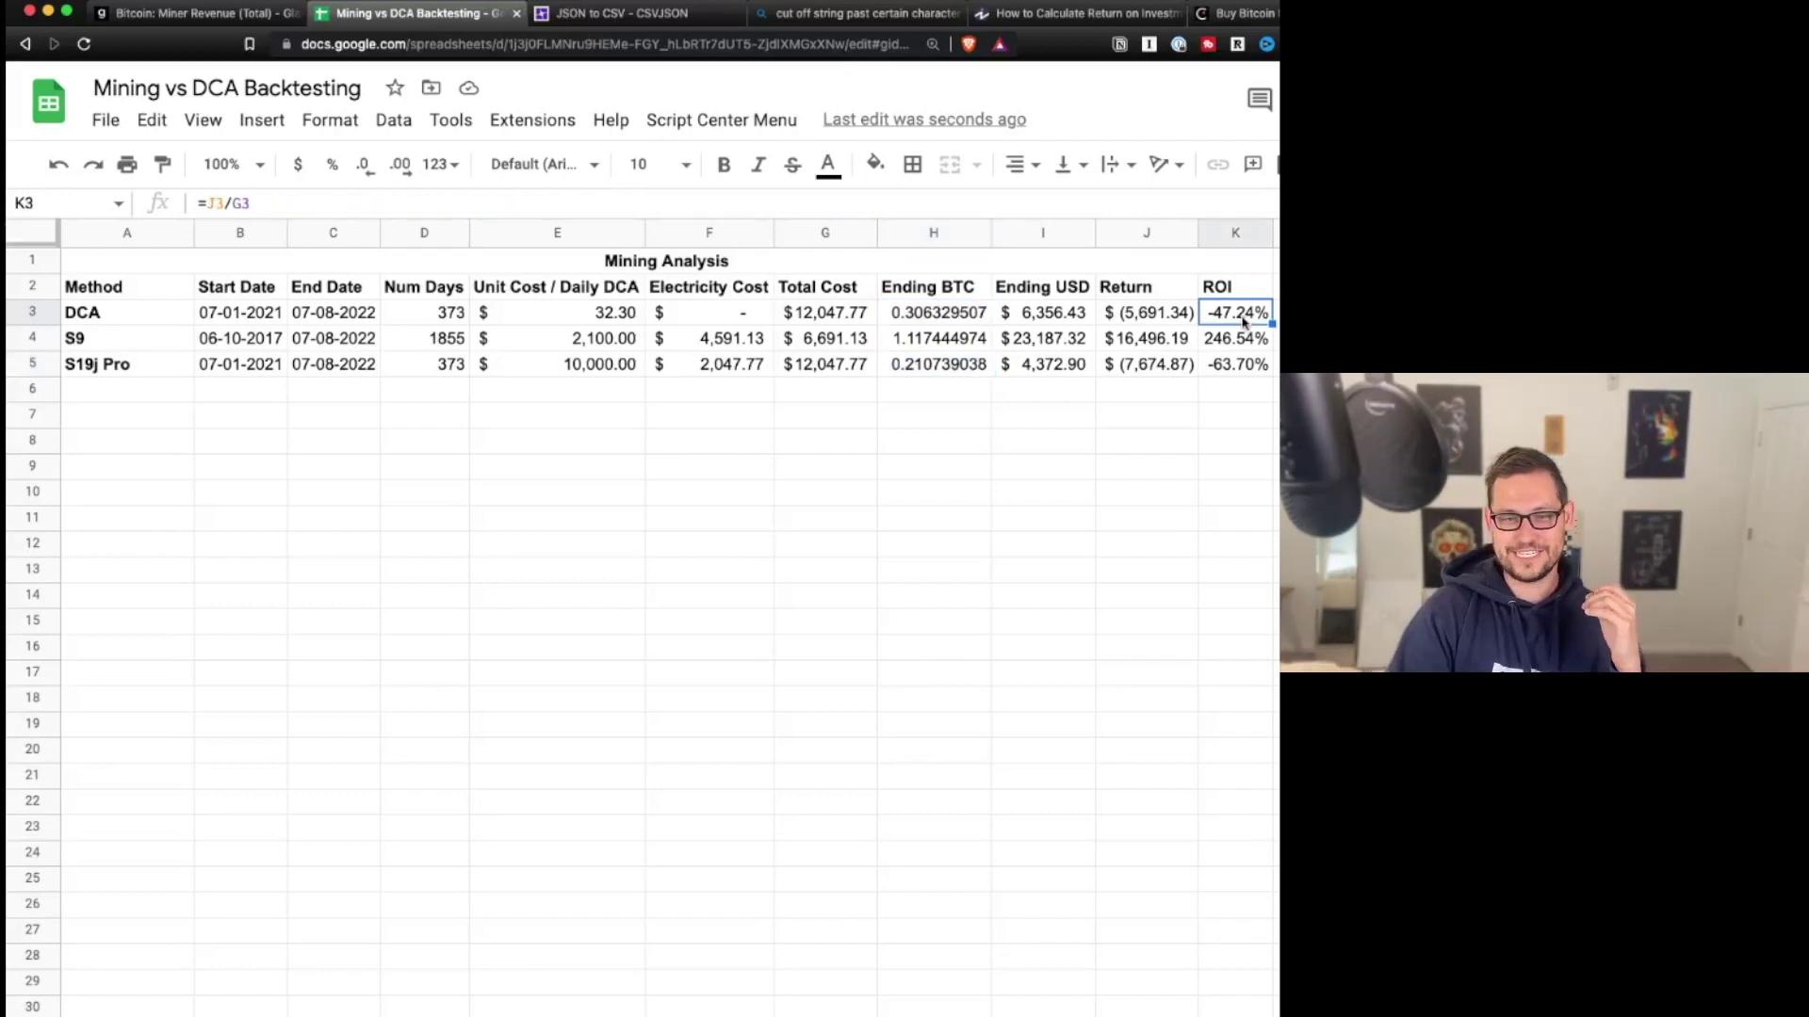
click(1234, 368)
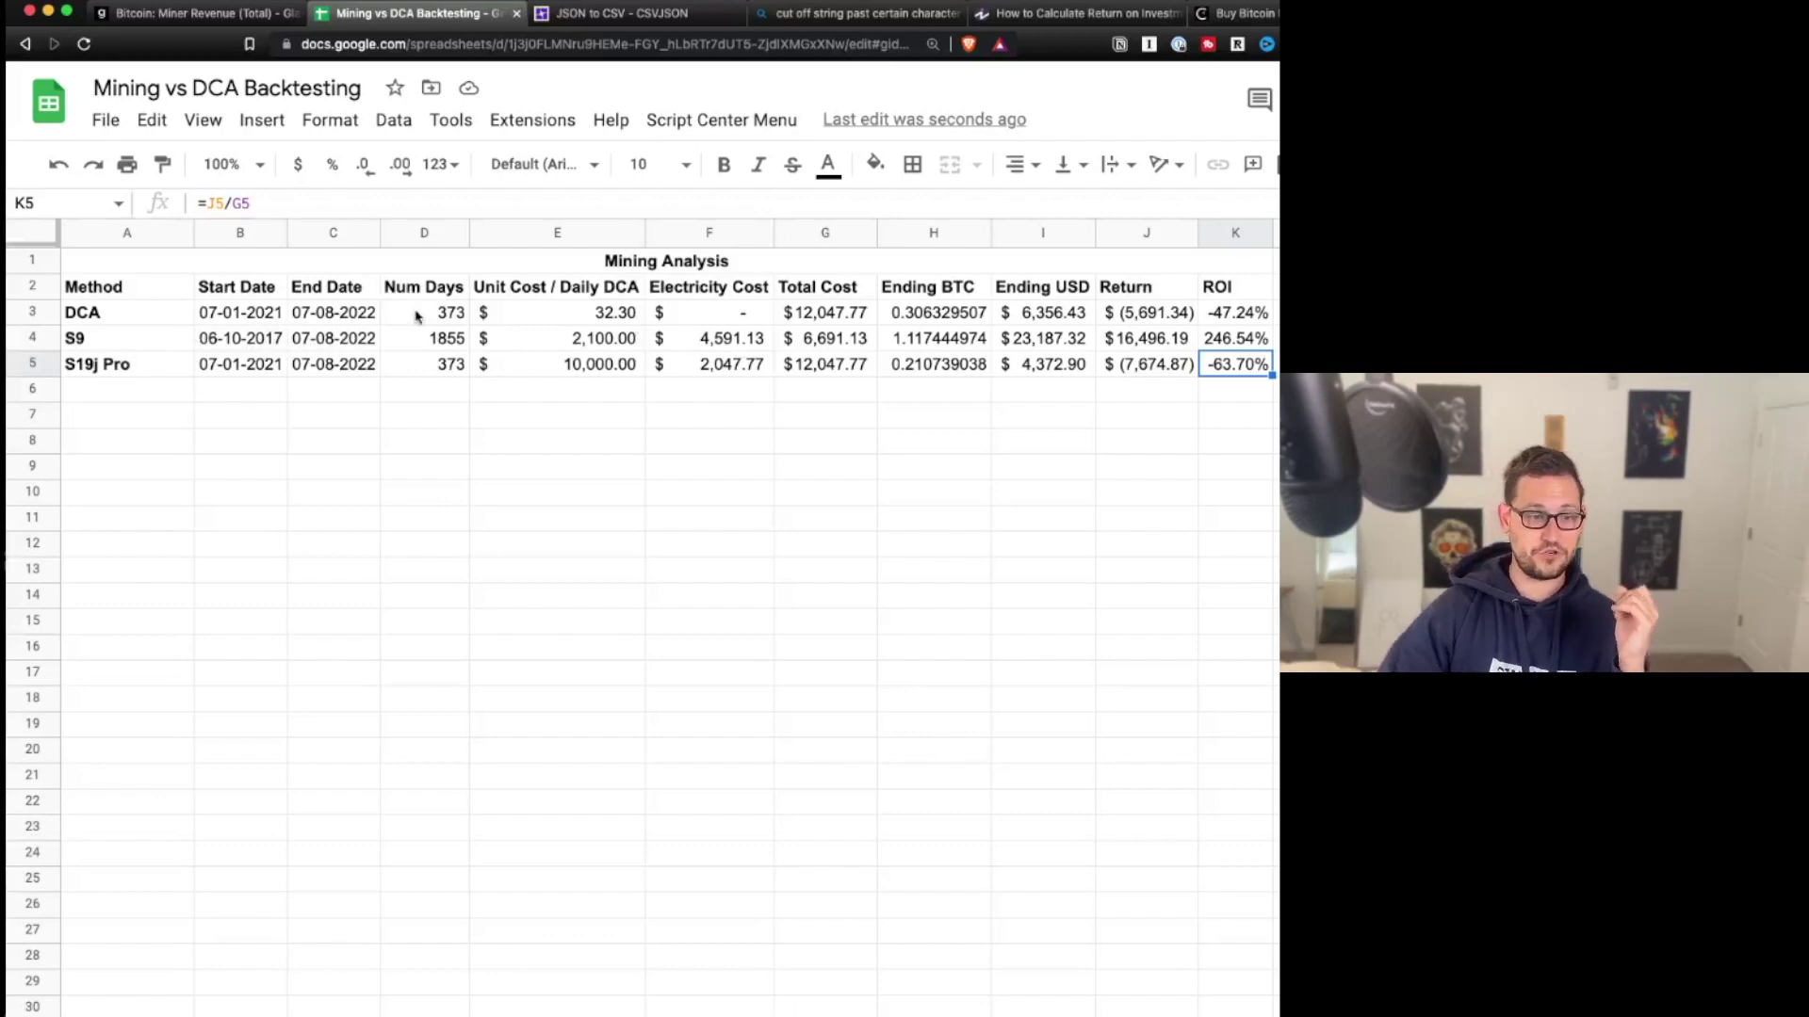
drag(240, 312, 1108, 338)
click(862, 367)
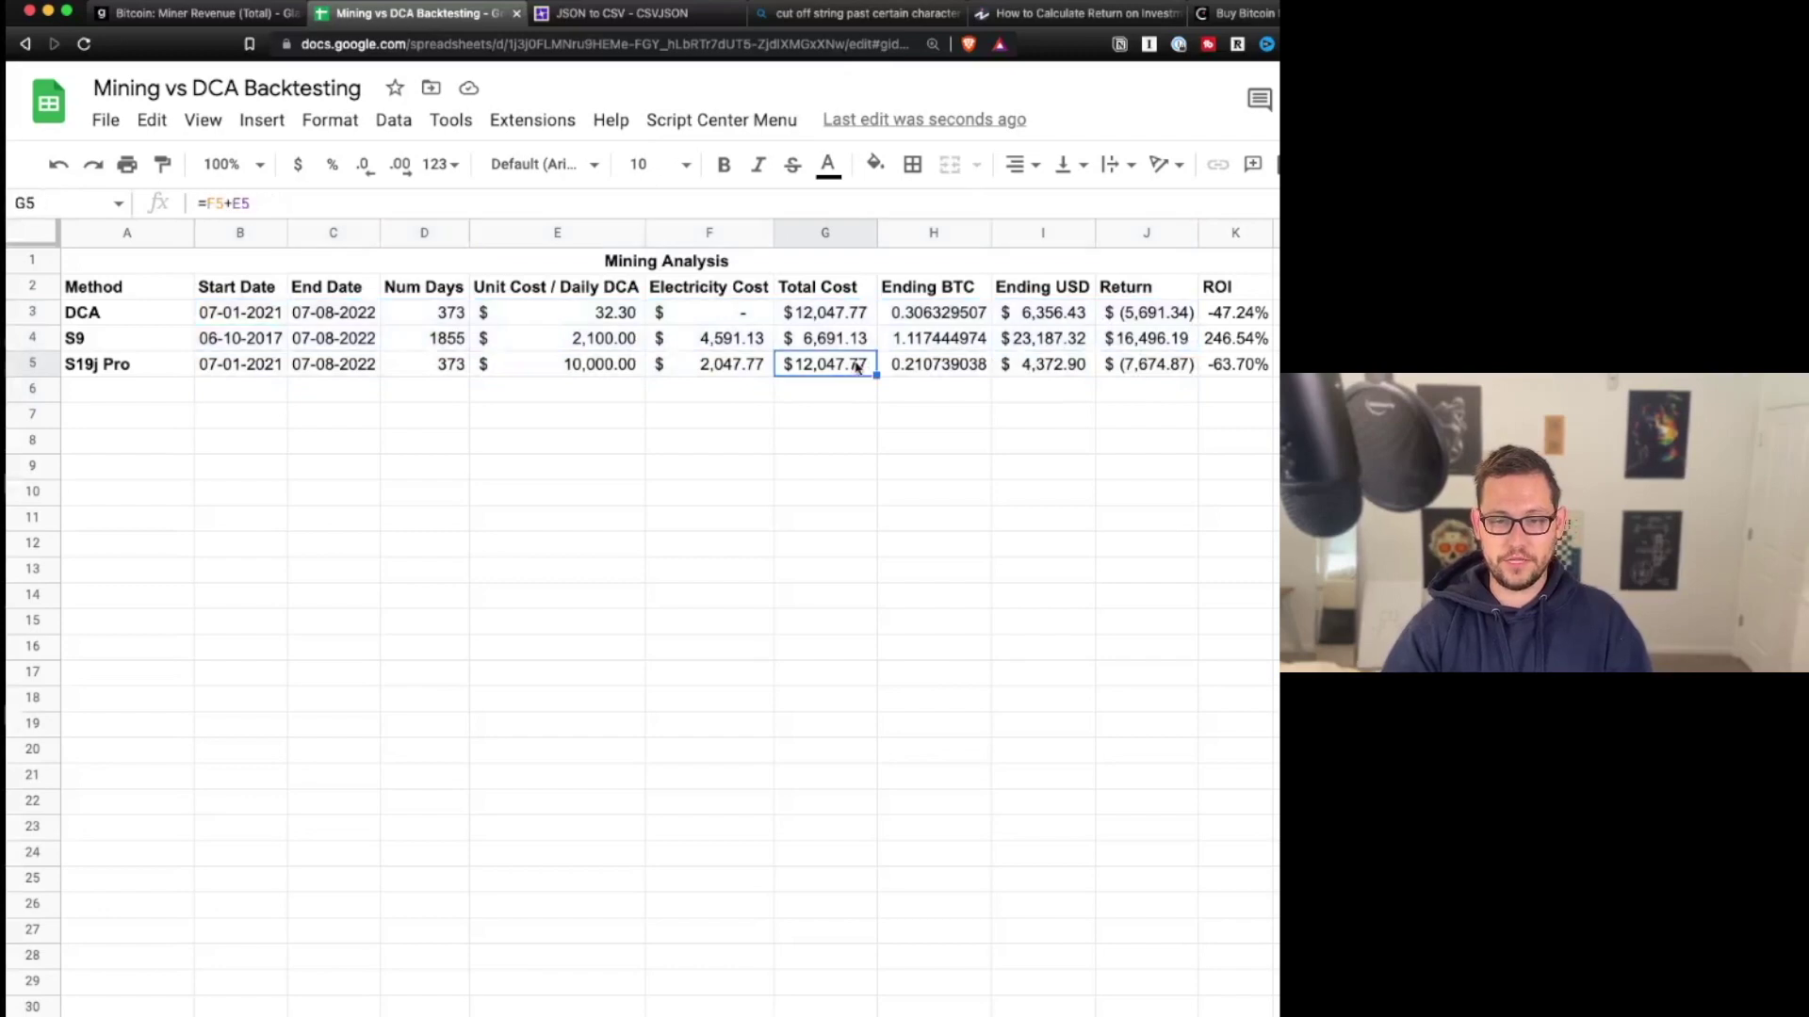
- Set the S19j Pro unit cost to 5000, replacing an interim 4500
click(621, 369)
text(4500)
key(Return)
click(555, 364)
text(5000)
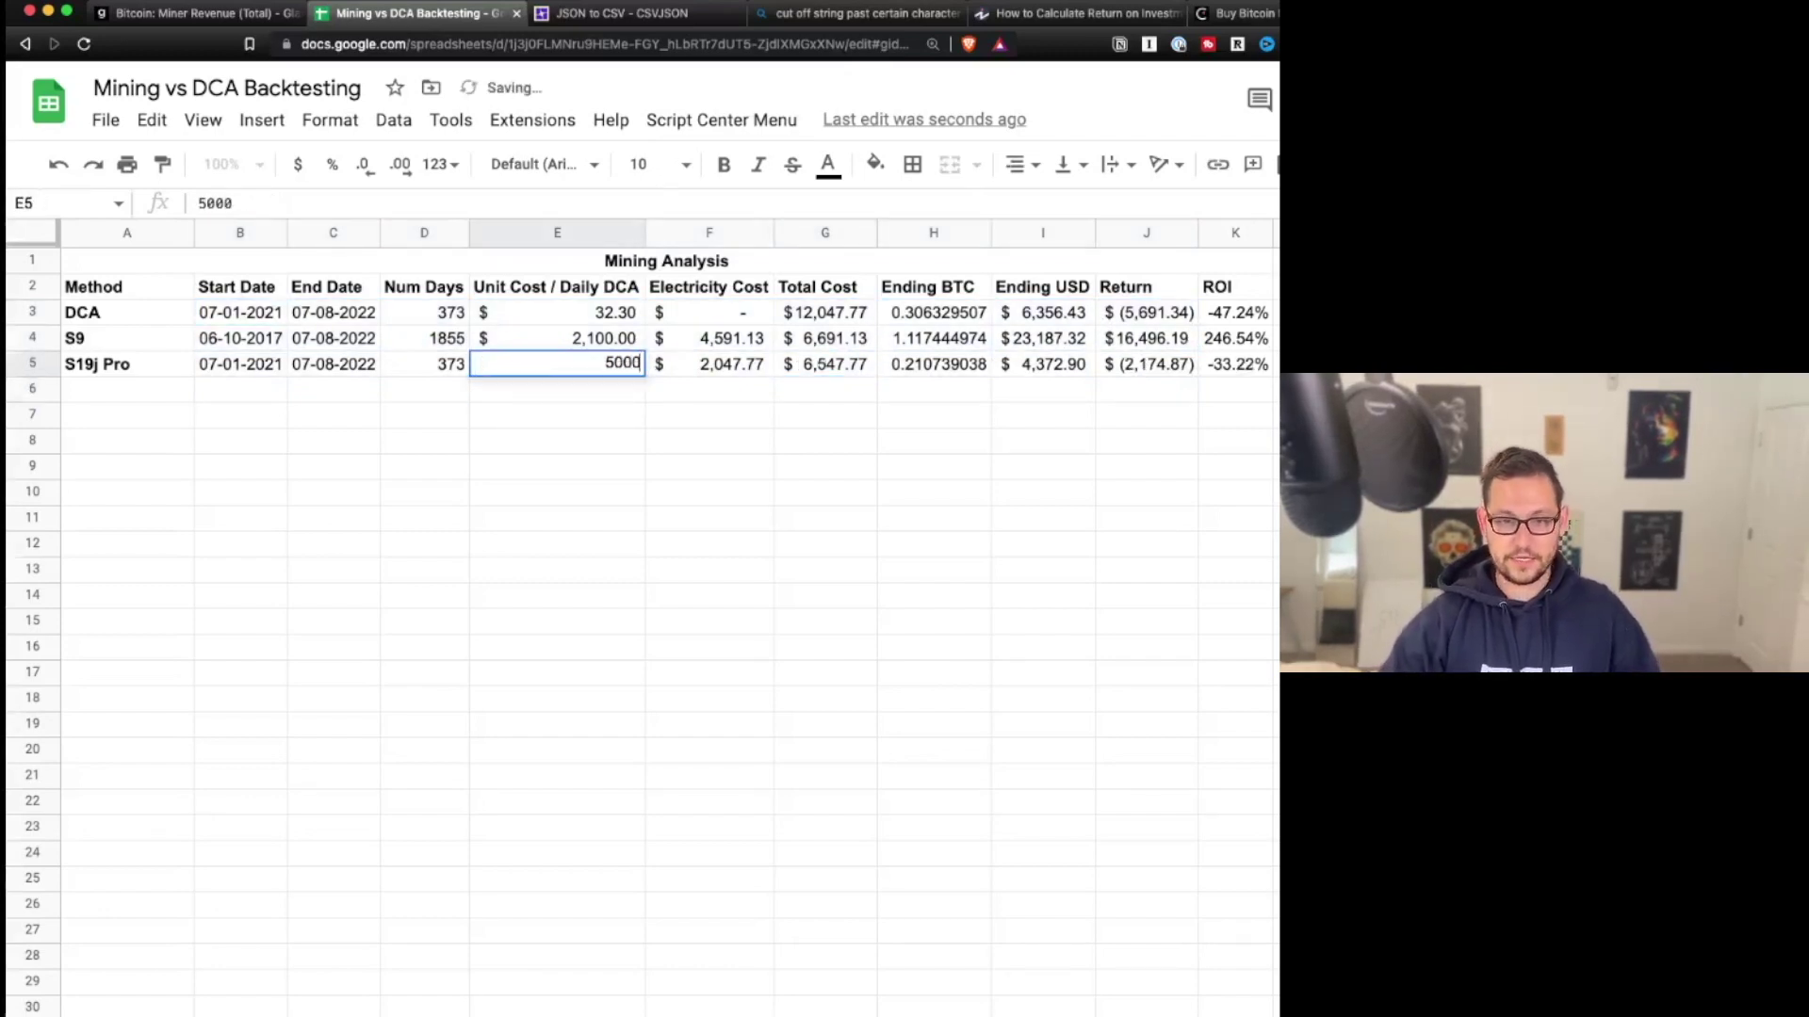
key(Return)
click(596, 366)
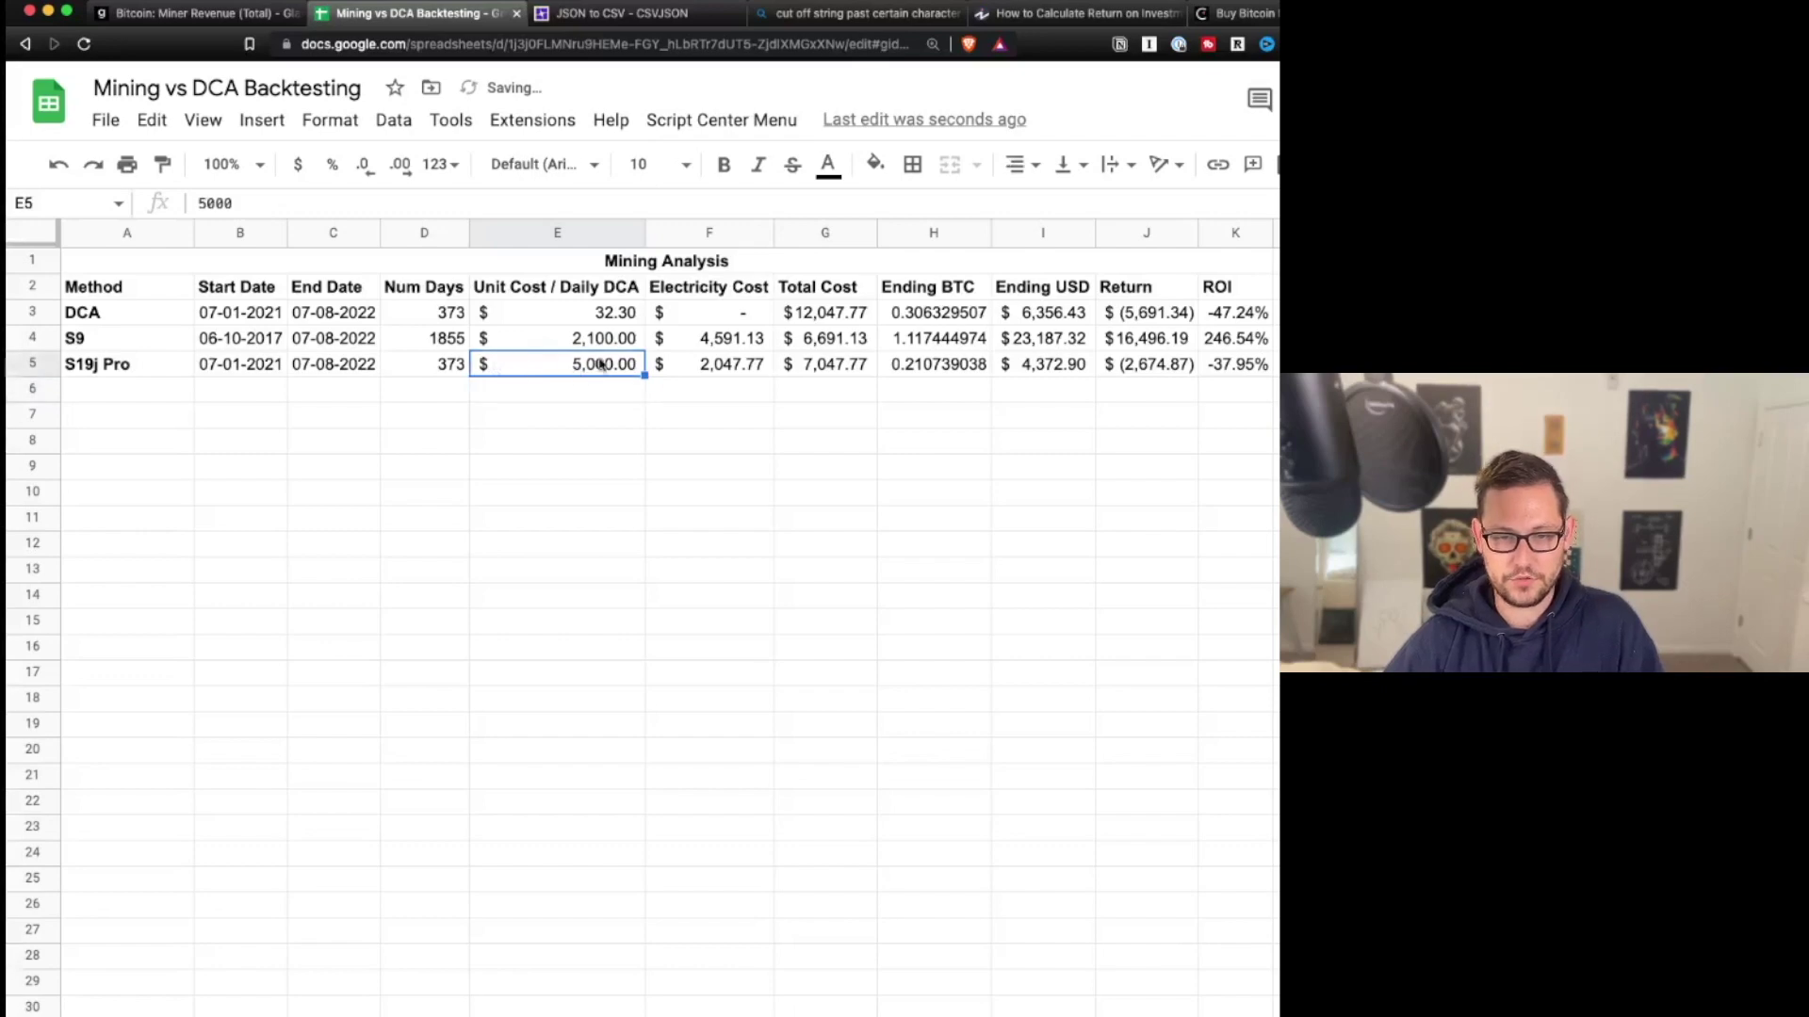
- Set the S19j Pro start date to 05-01-2022 and copy it to the DCA start date
click(264, 354)
click(274, 364)
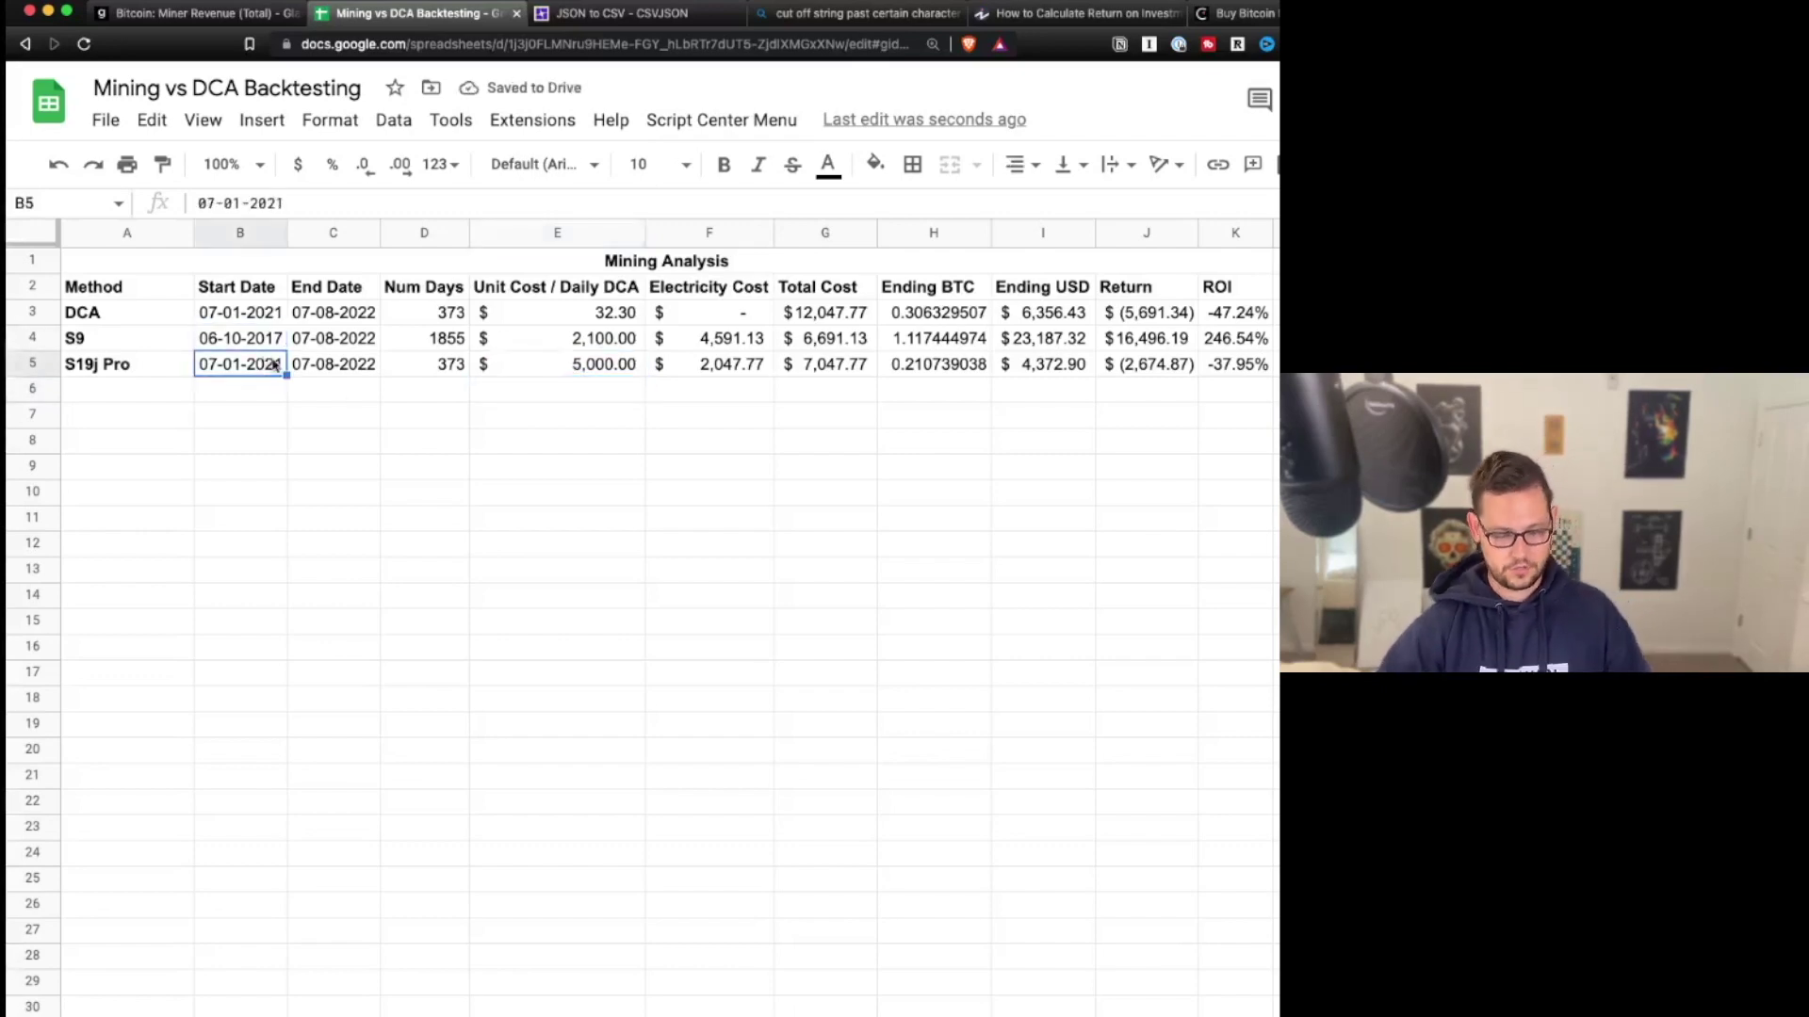
text(05-01-202)
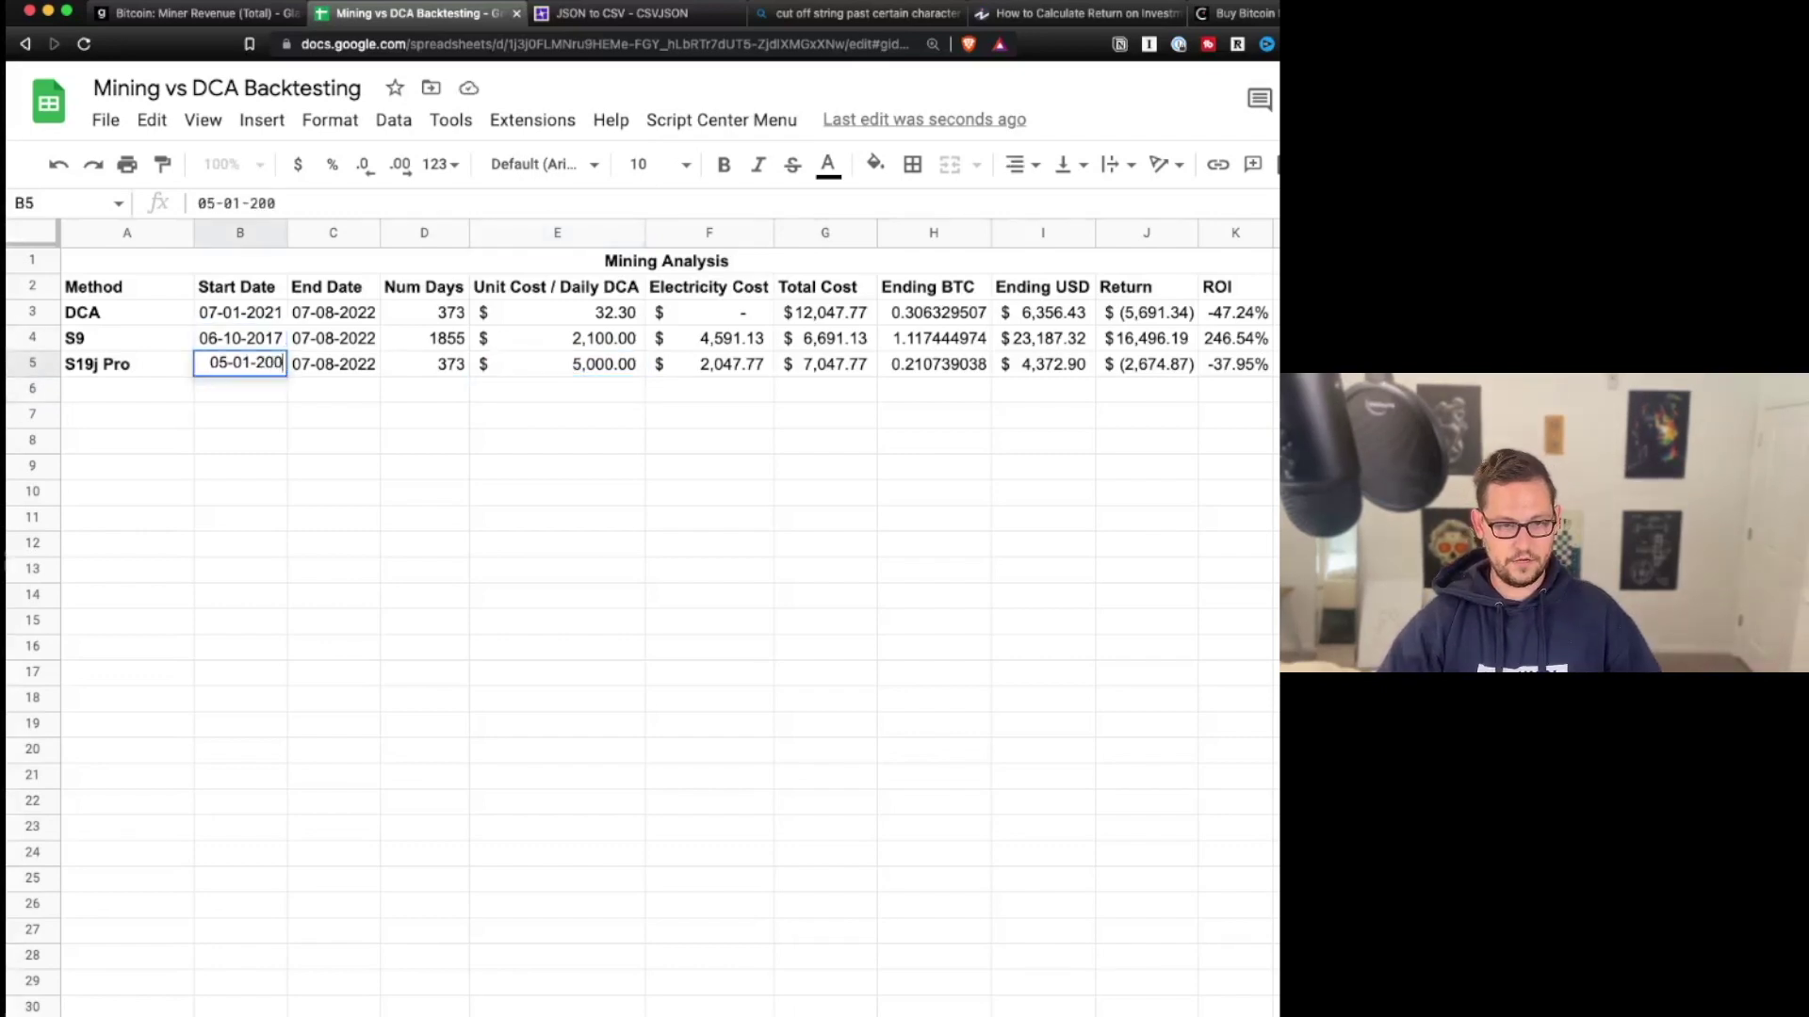
text(2)
key(Return)
key(Up)
key(ctrl+c)
key(Up)
key(Up)
key(ctrl+v)
key(Down)
click(447, 316)
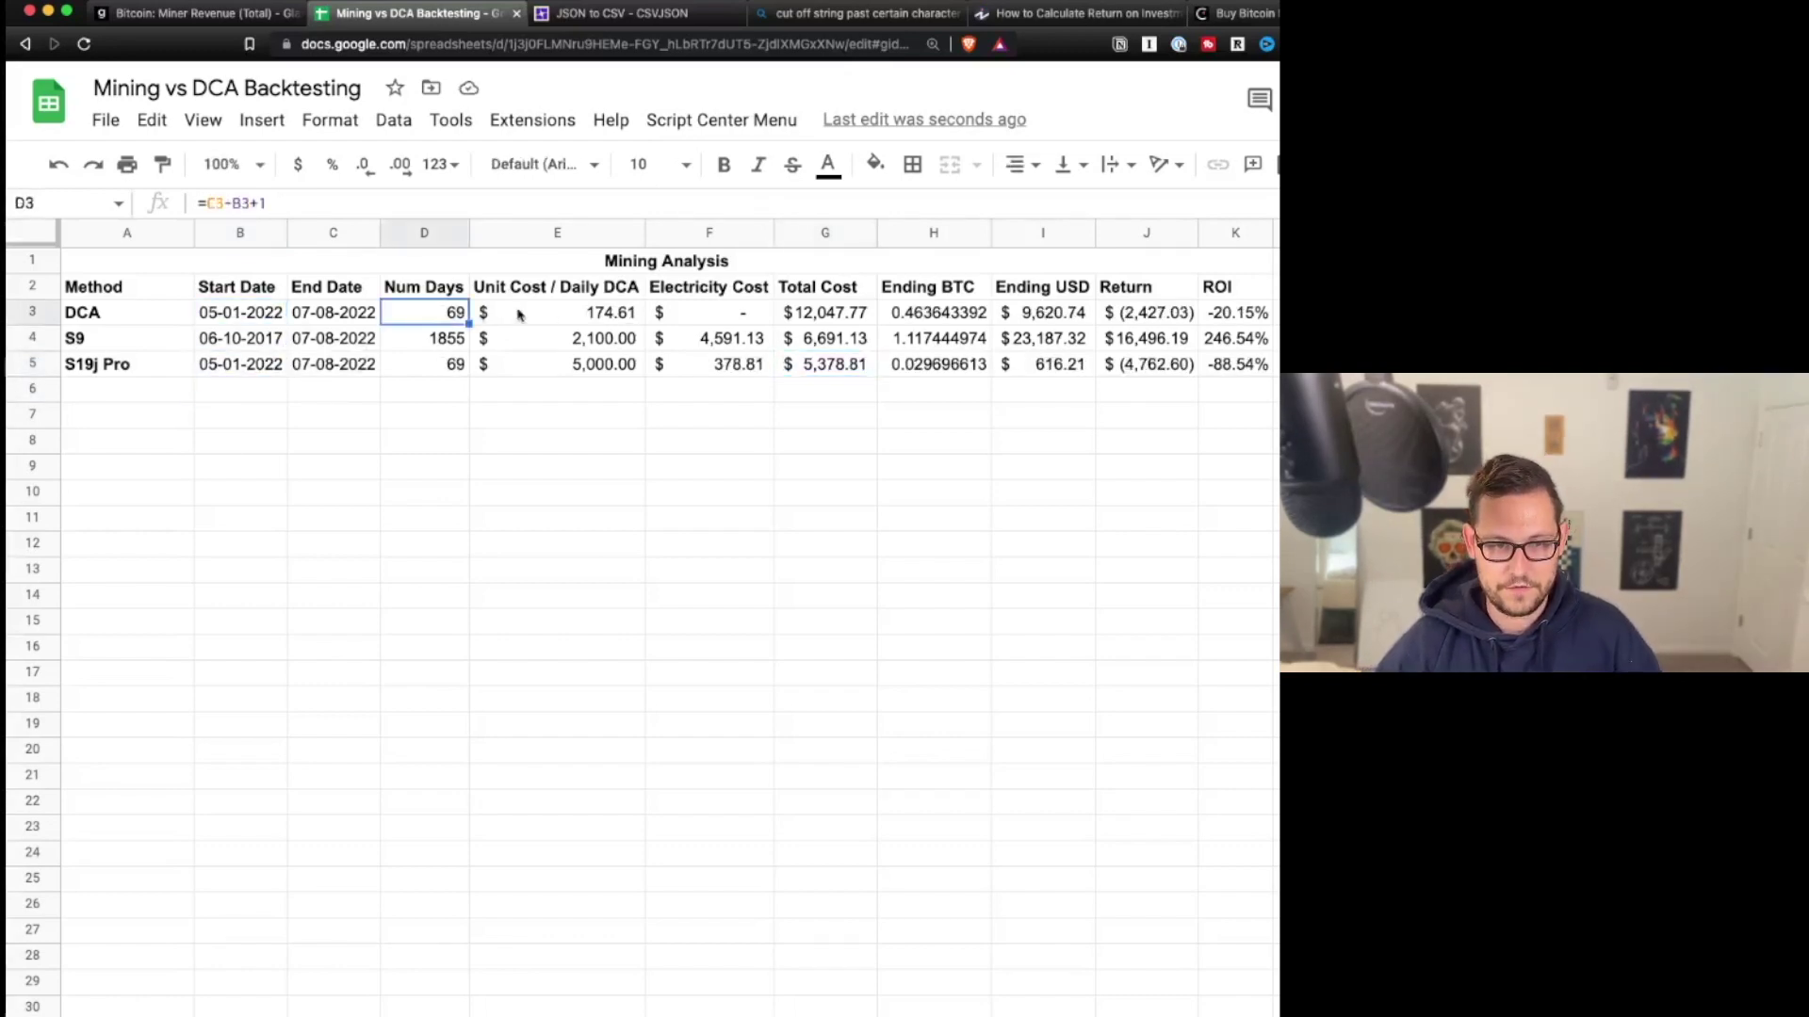
- Replace 12047.77 with 5,378.81 in the DCA daily amount formula
click(517, 316)
click(234, 202)
double_click(235, 203)
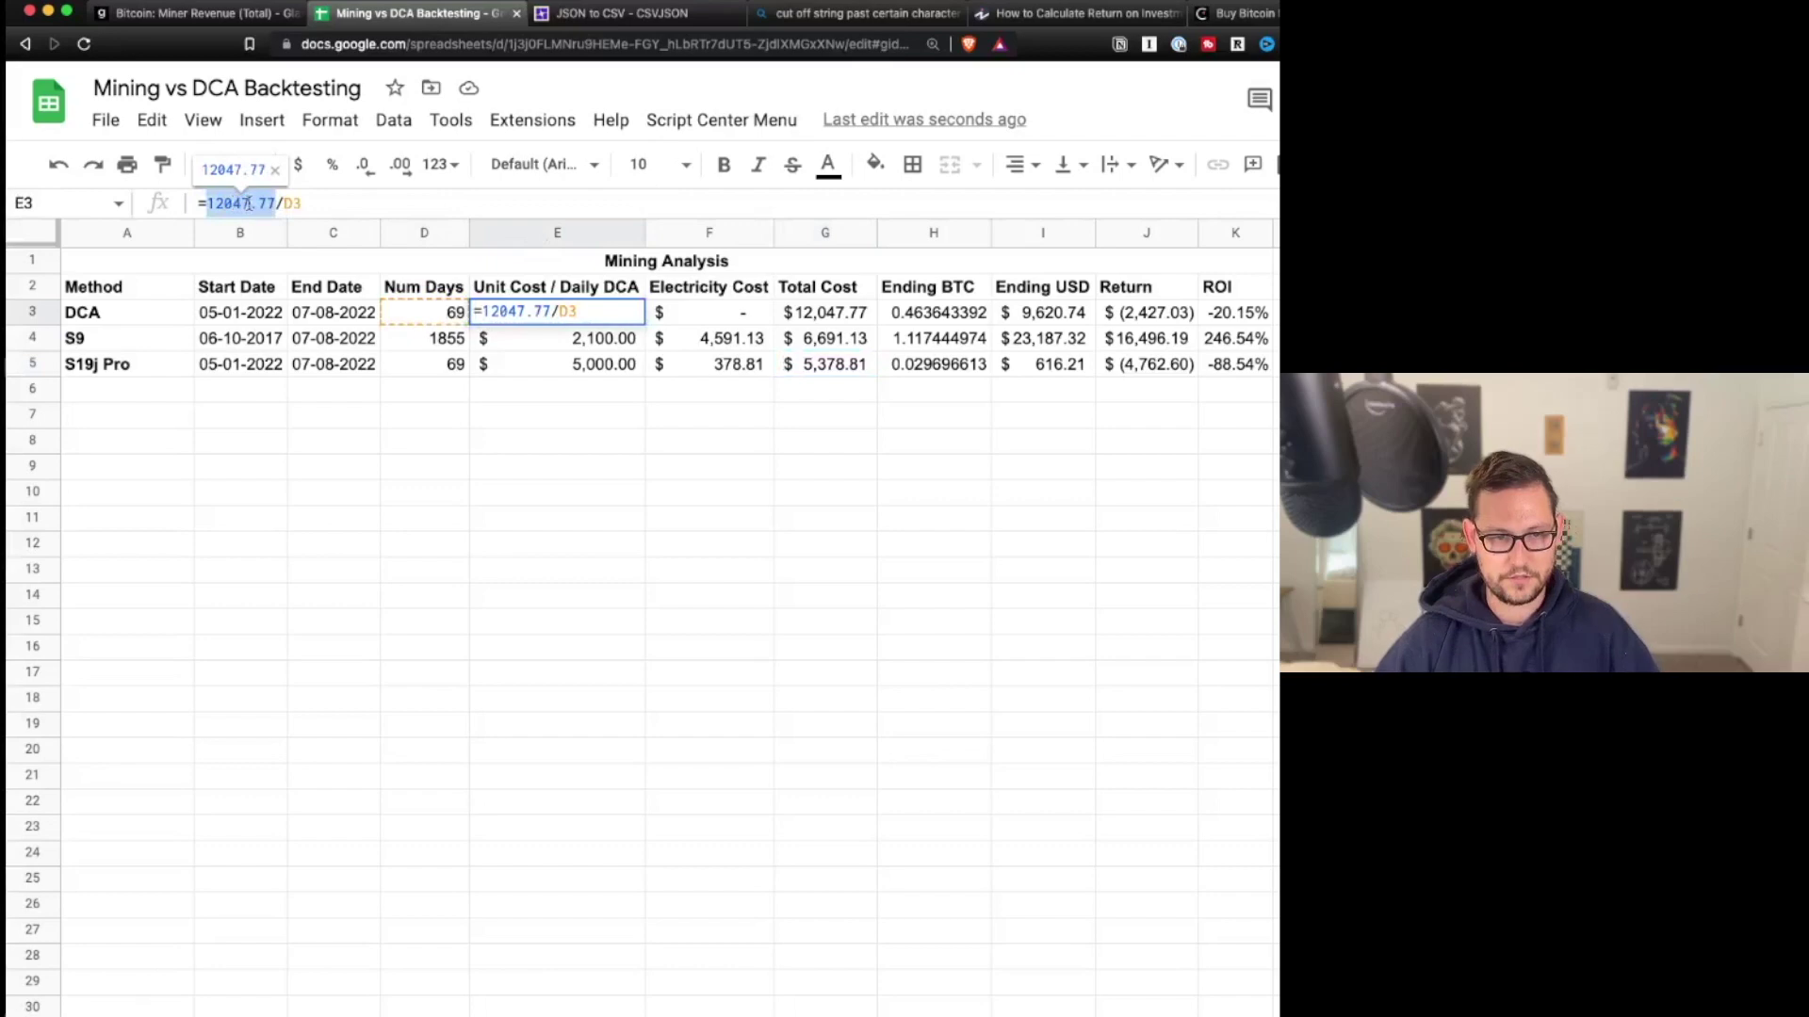
text(5,378.)
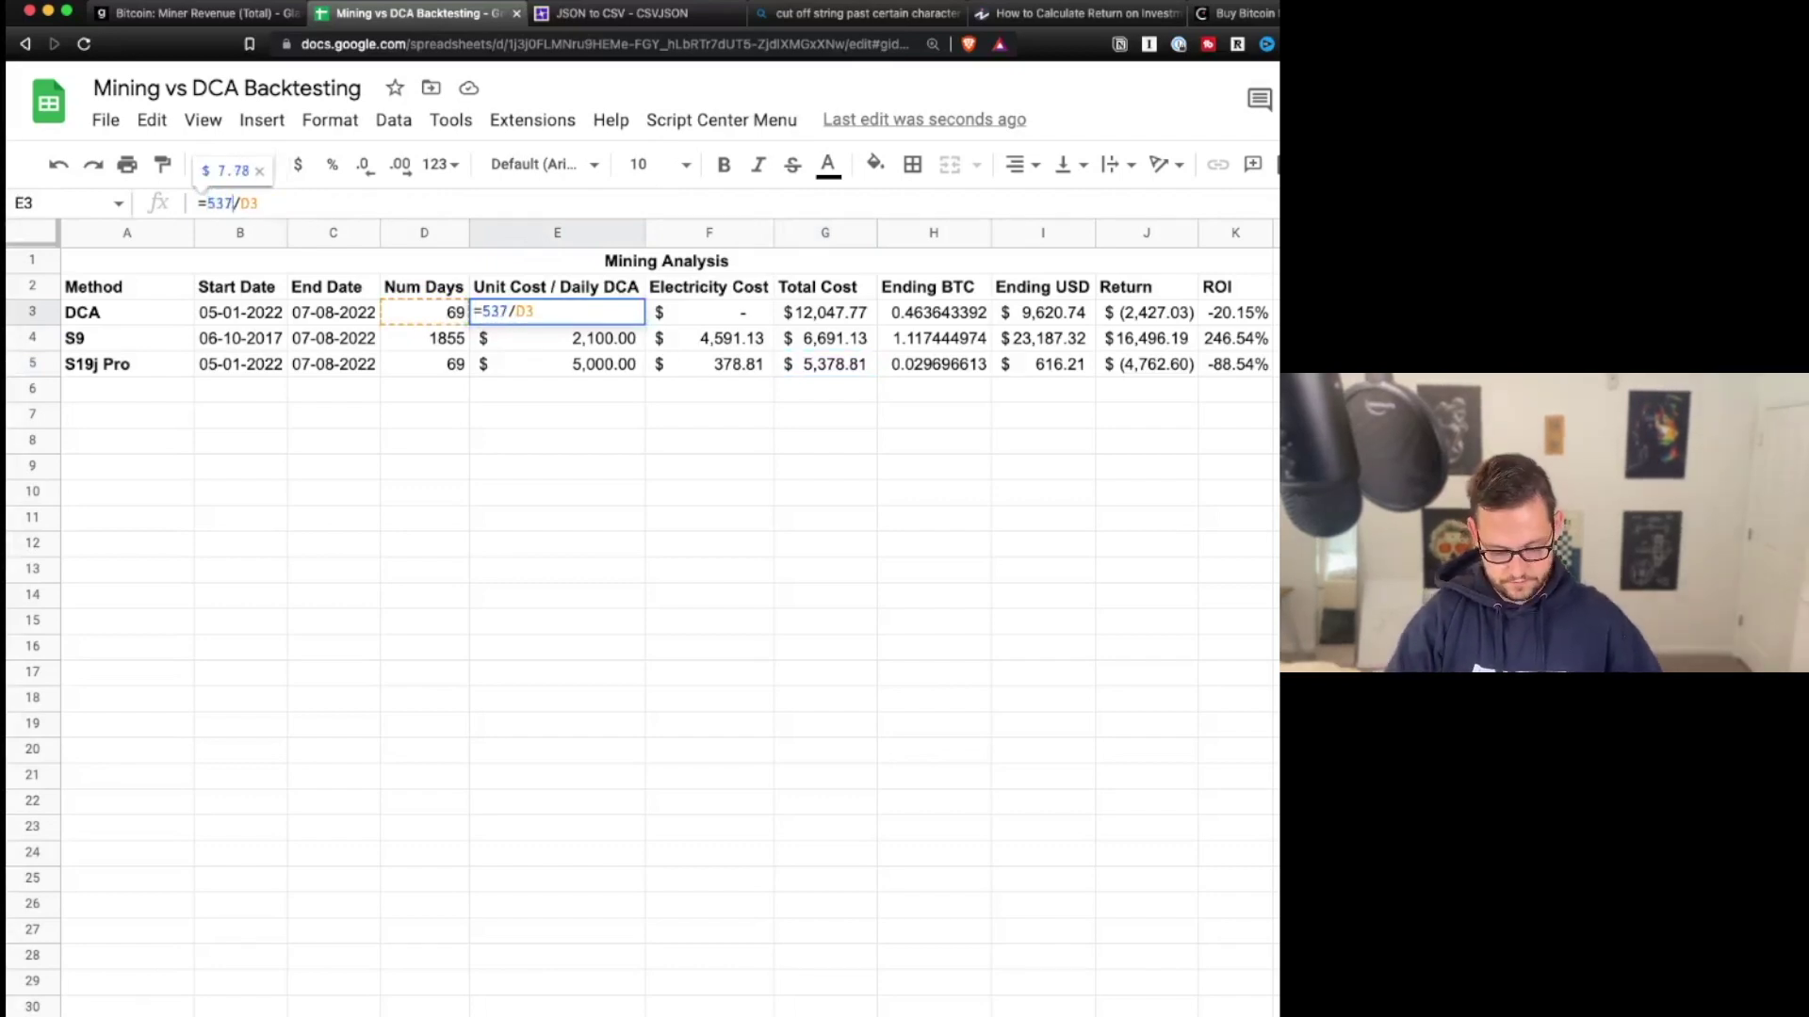
text(81)
key(Return)
- Review the S19j Pro electricity cost, total cost, ROI, dates, unit cost and ending USD calculation
key(Down)
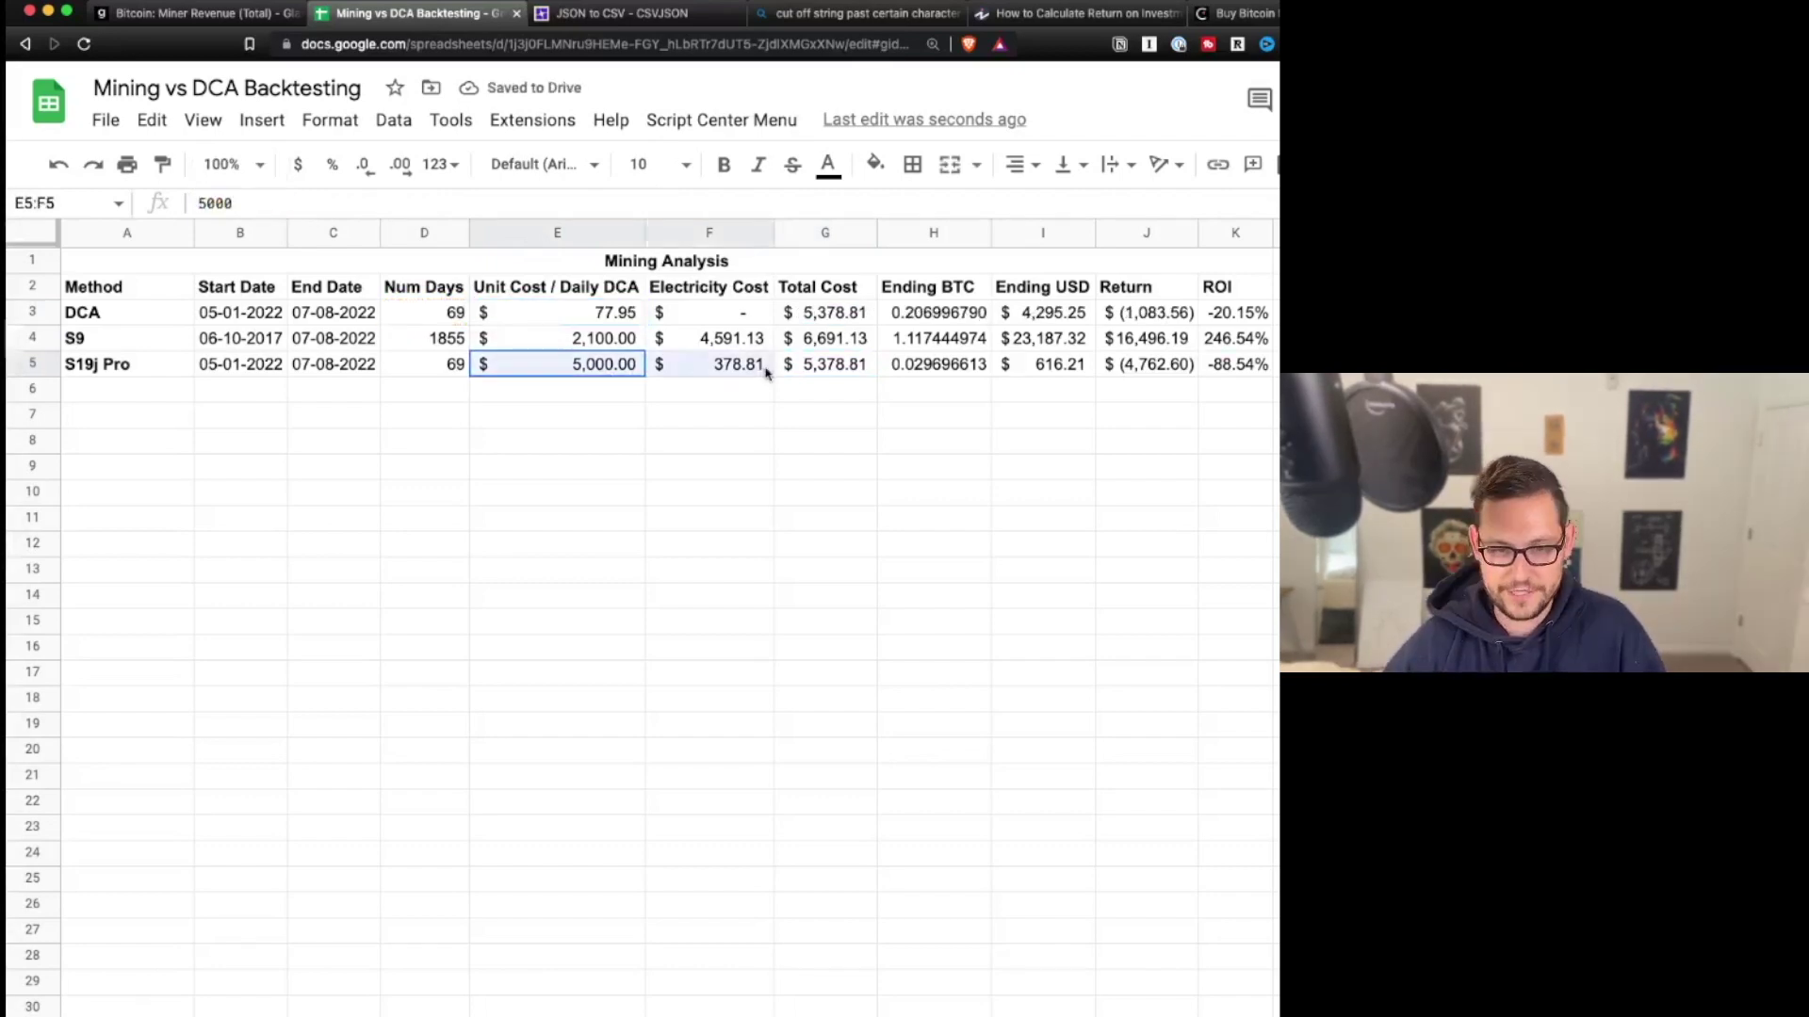
click(751, 367)
click(840, 372)
key(Left)
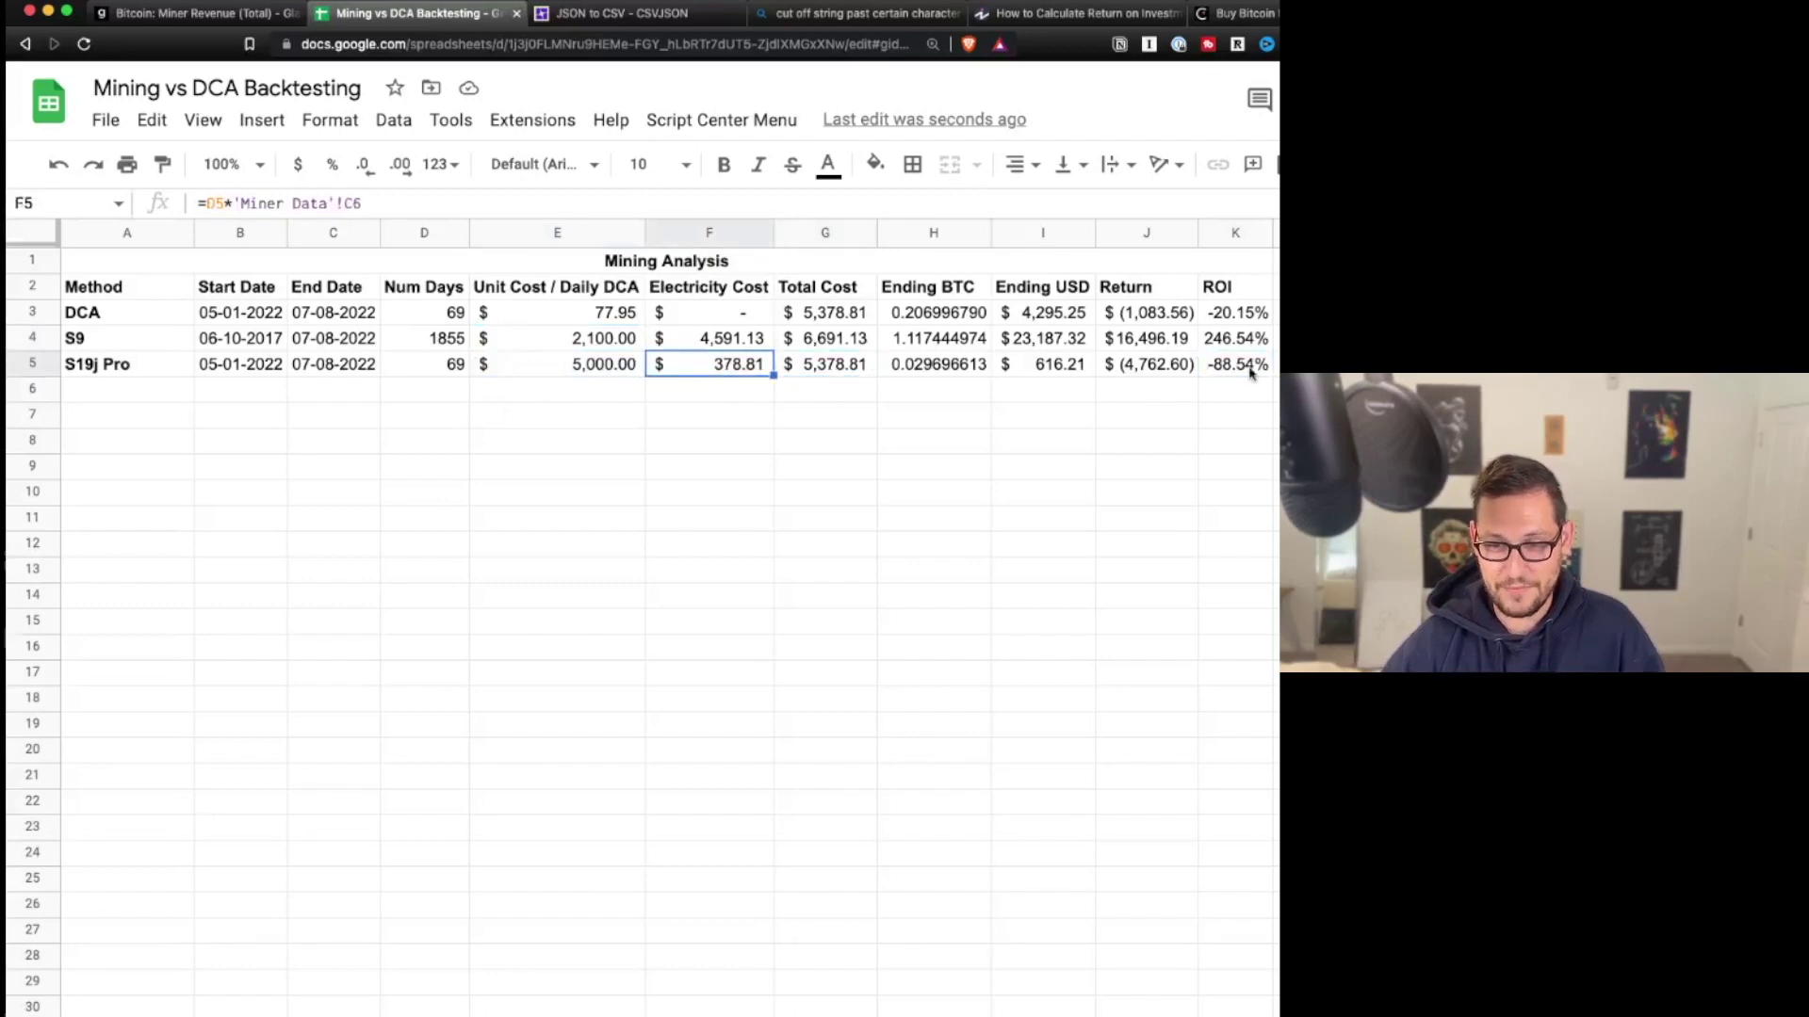
click(1255, 367)
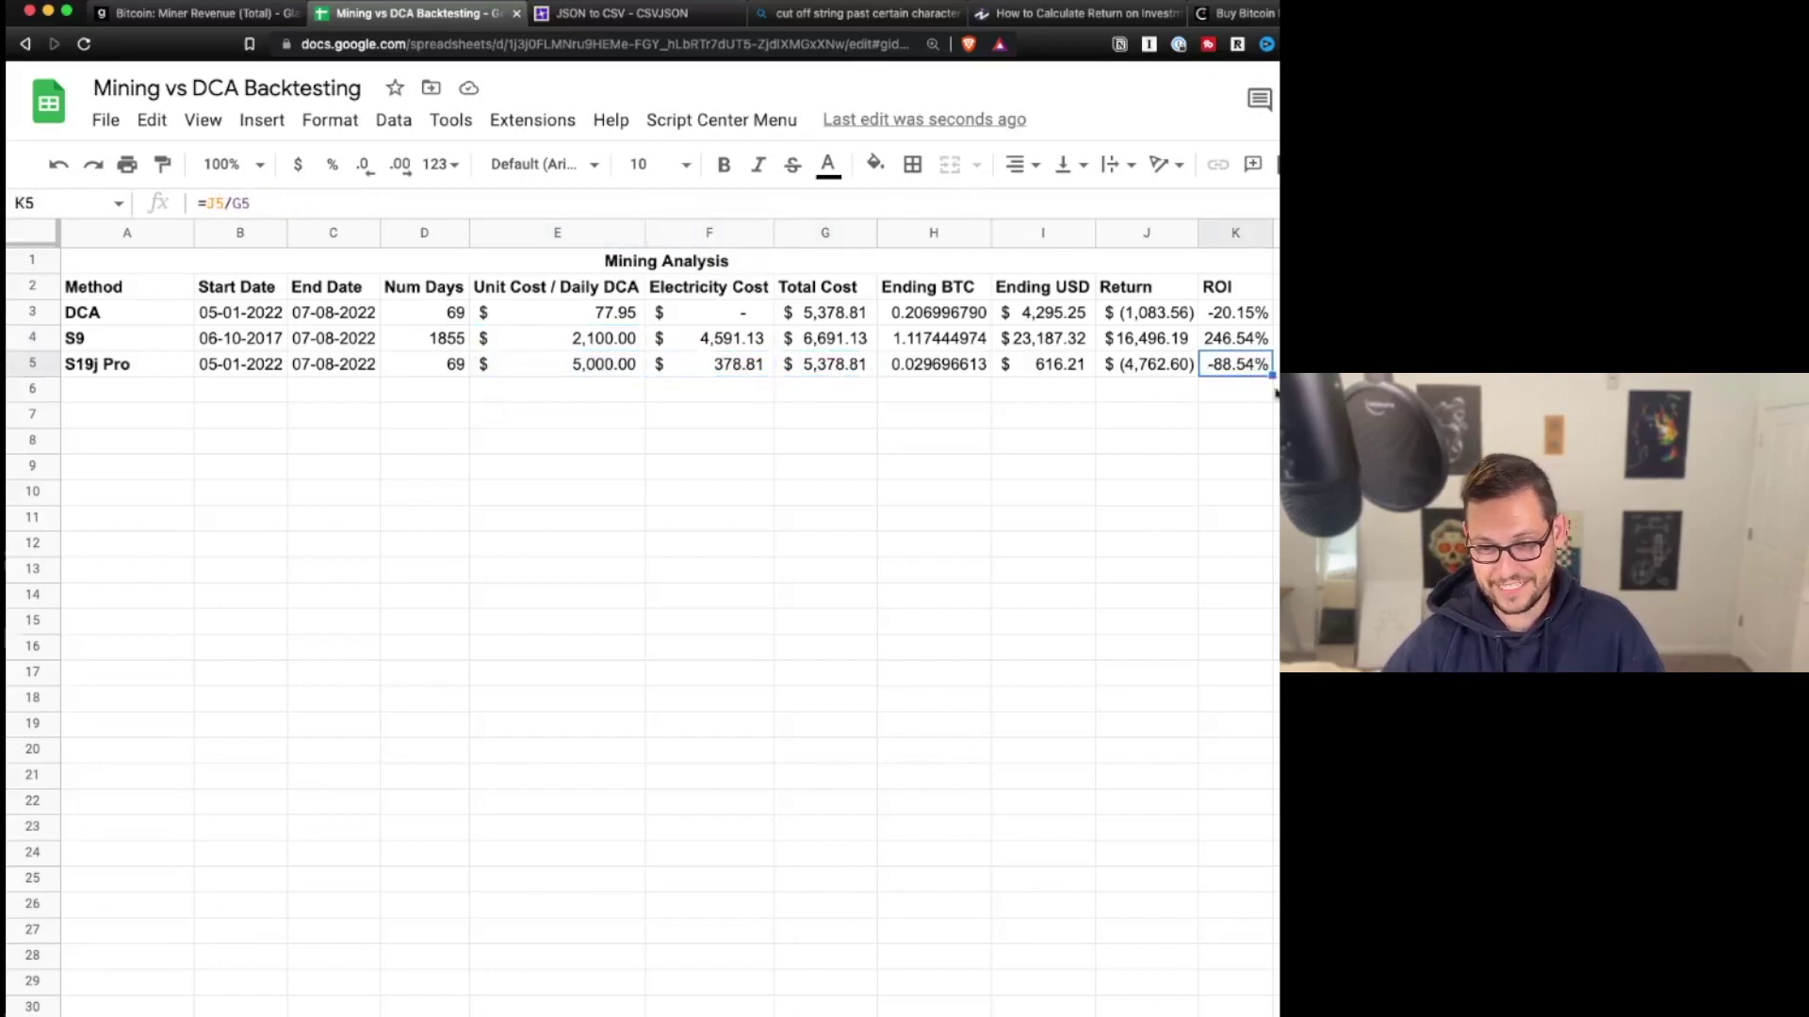
click(605, 371)
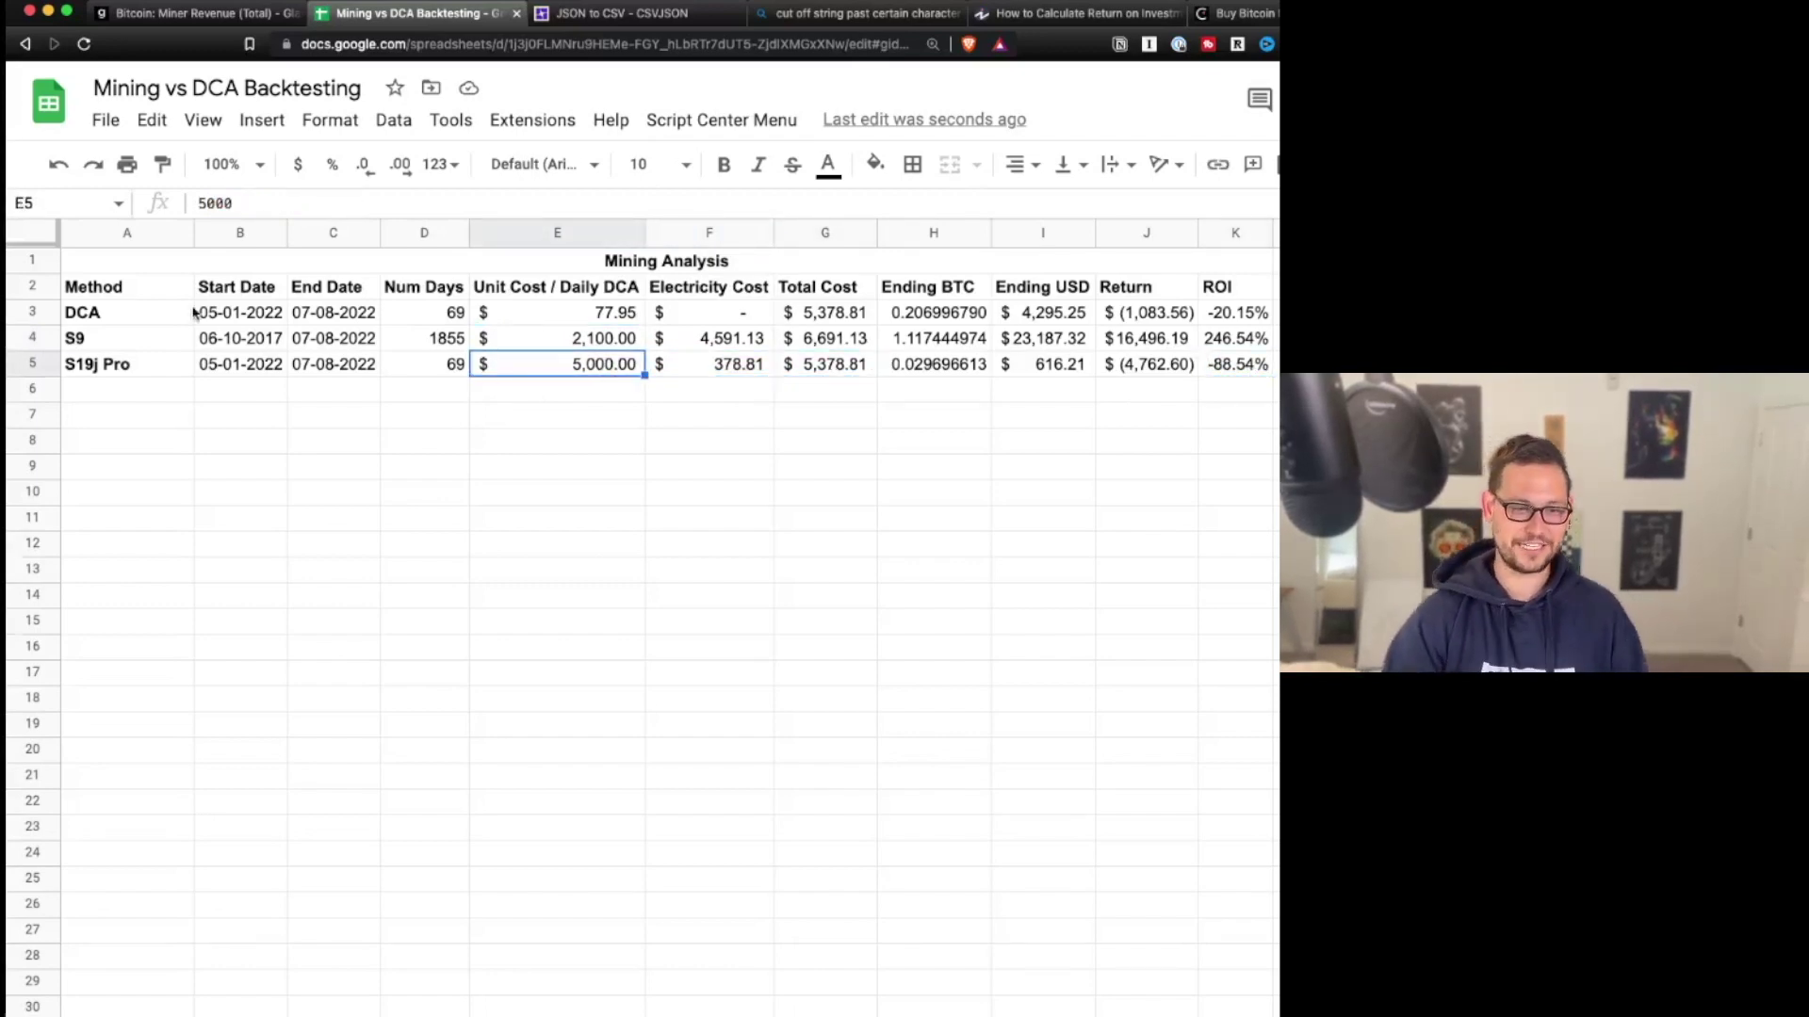
drag(256, 369, 361, 367)
click(576, 378)
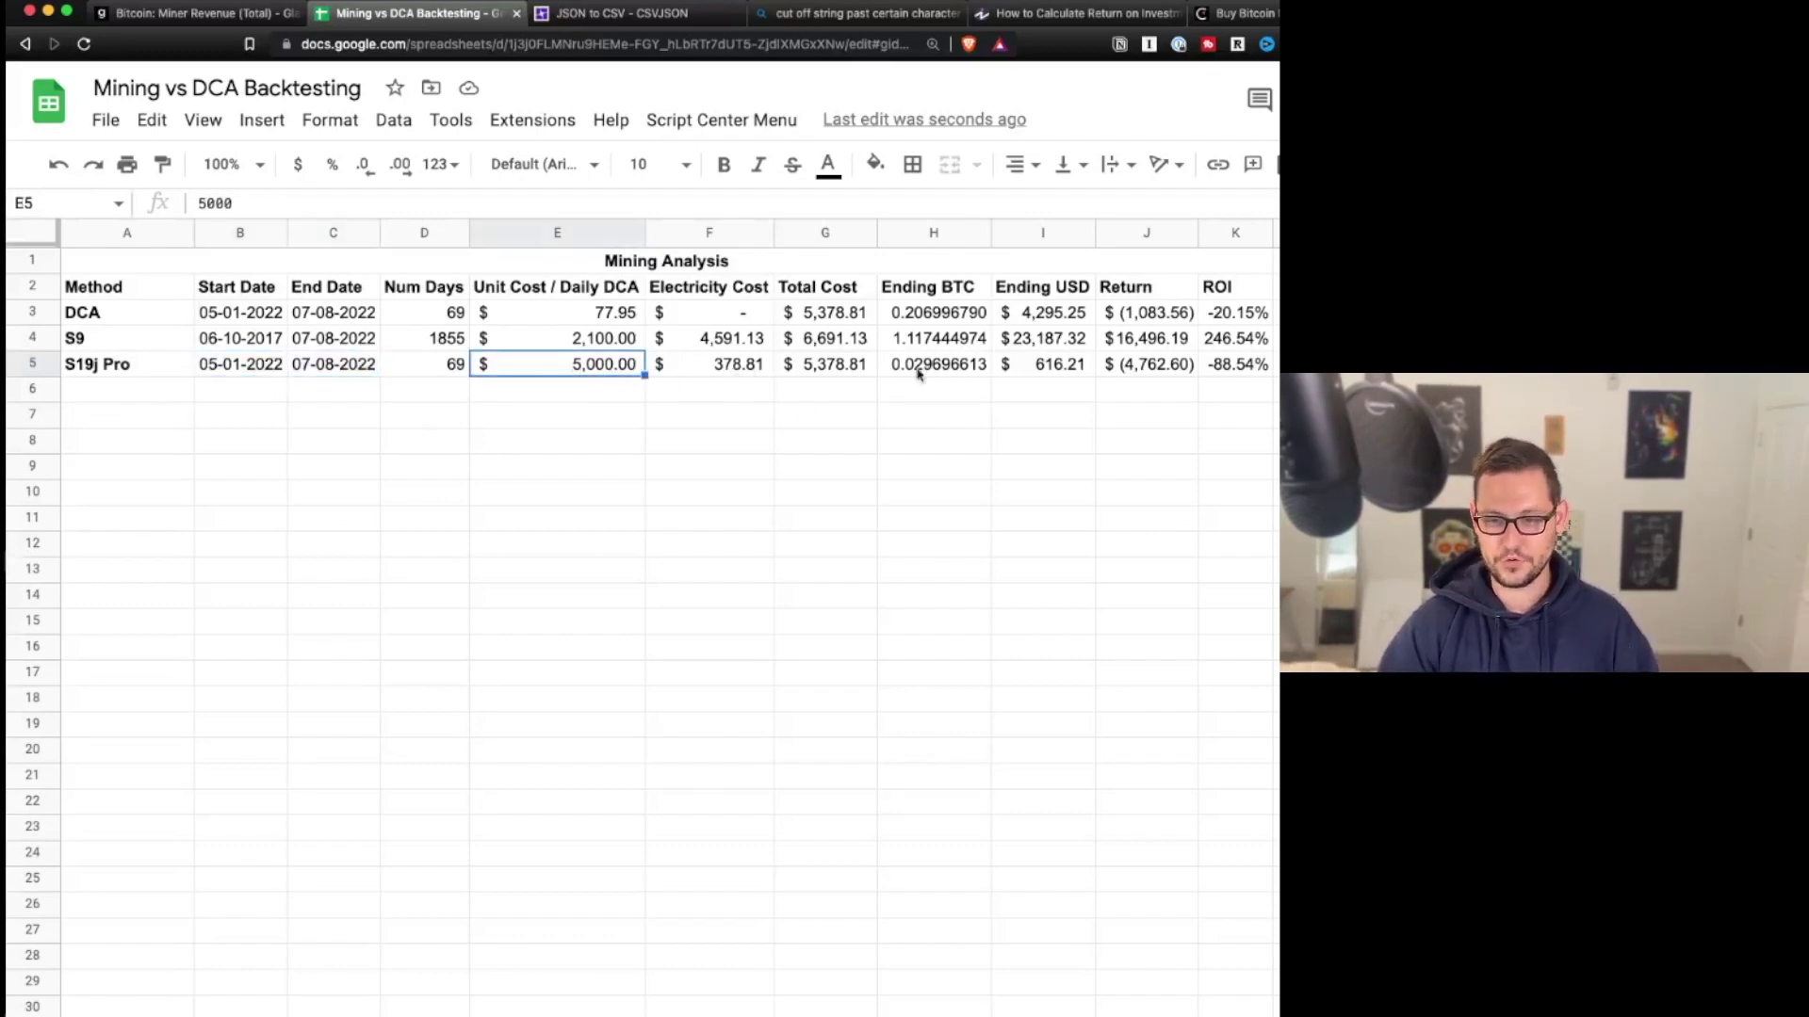
click(1054, 378)
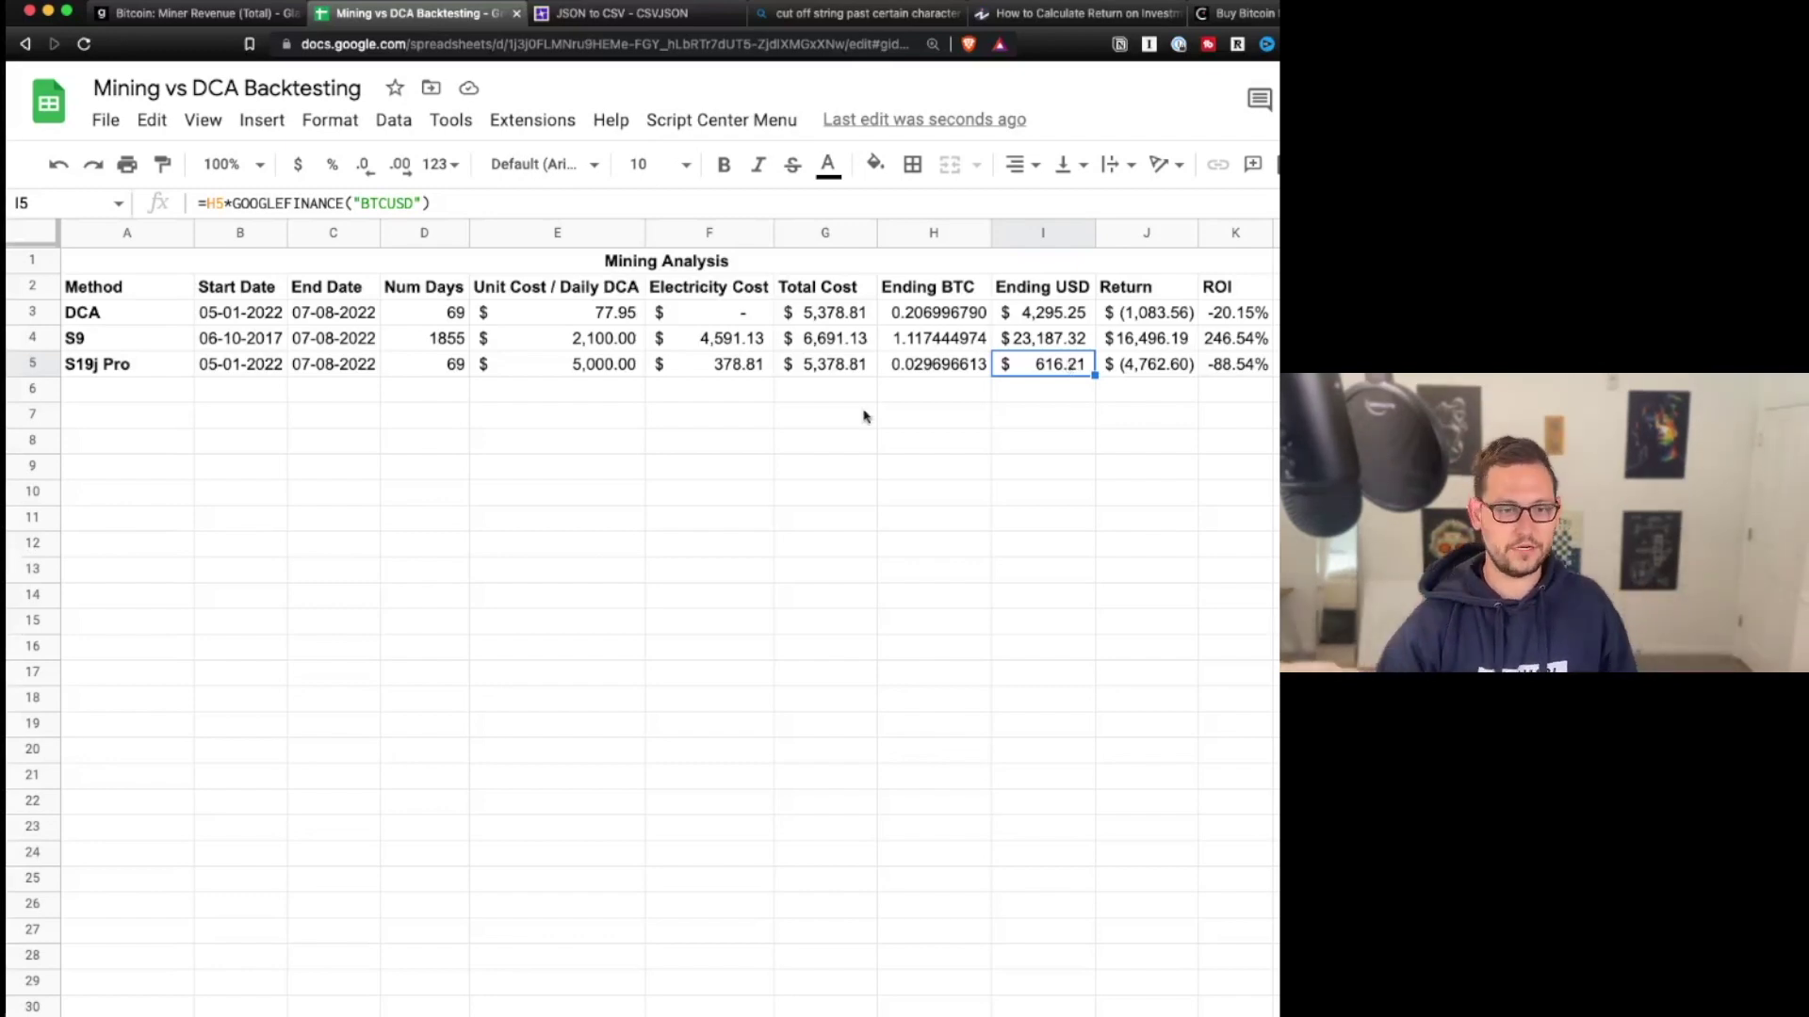
drag(160, 366, 1243, 368)
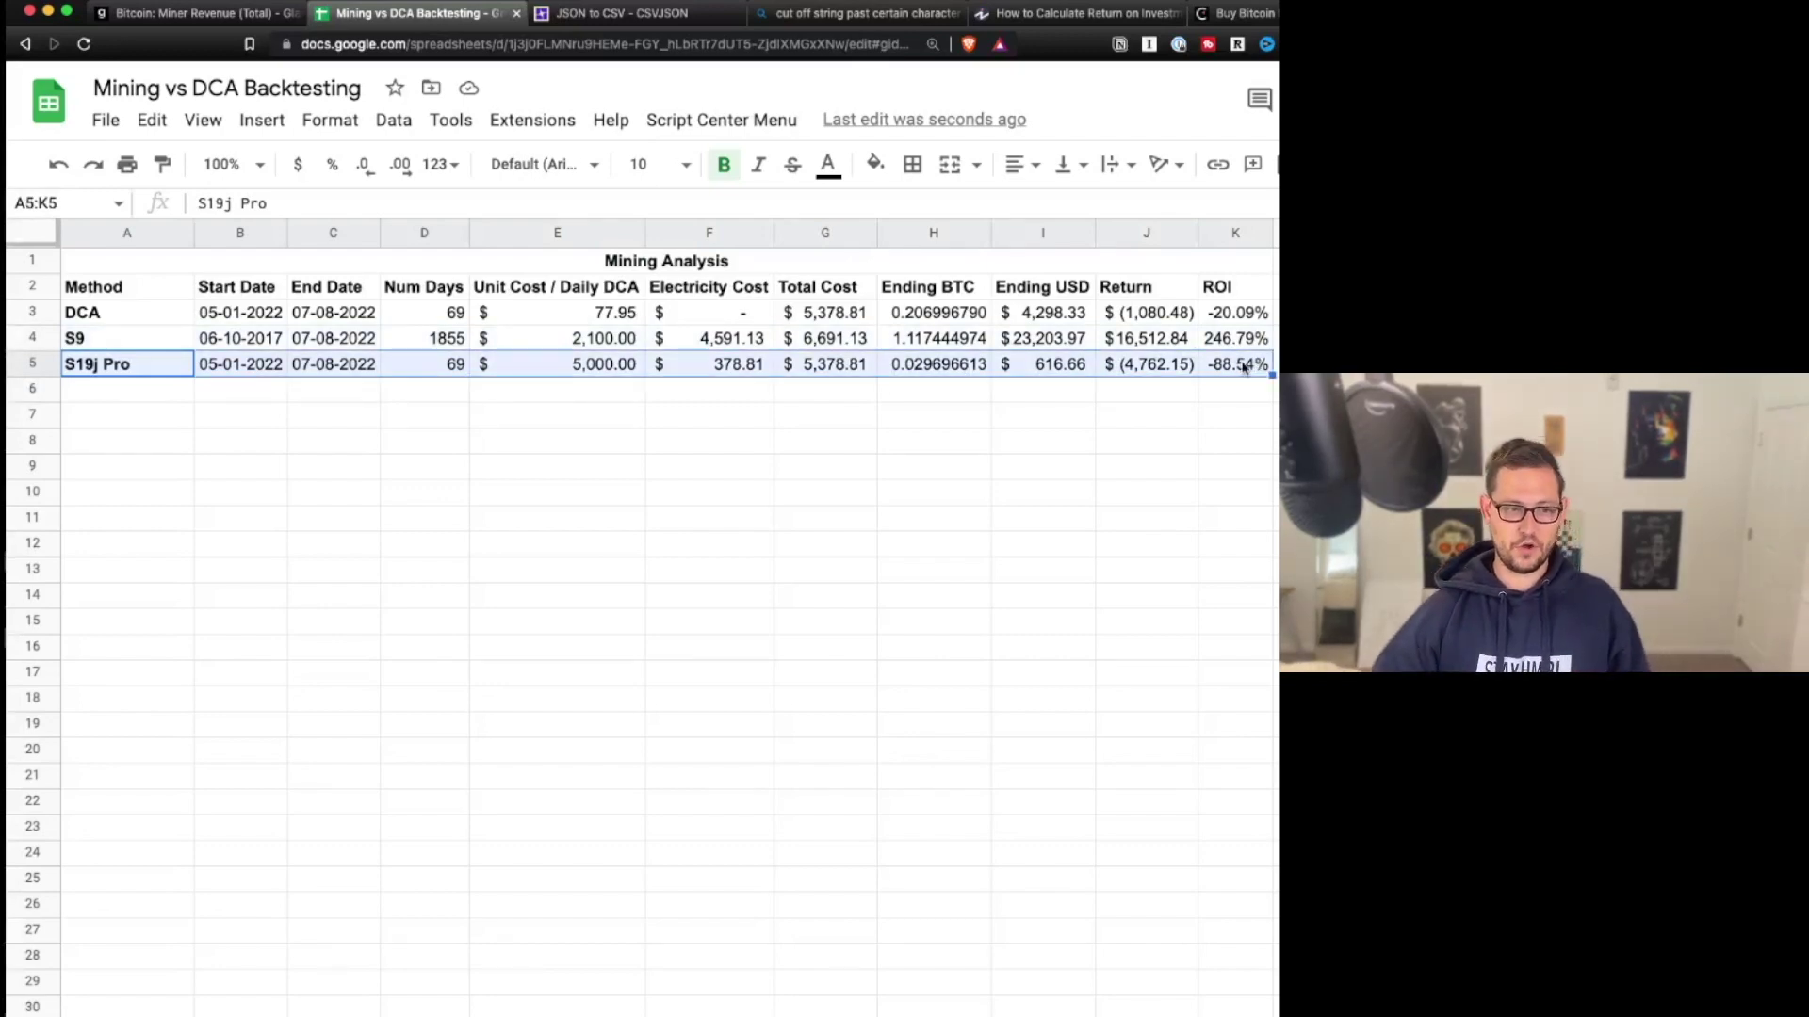
key(super+f)
drag(141, 341, 316, 343)
click(301, 341)
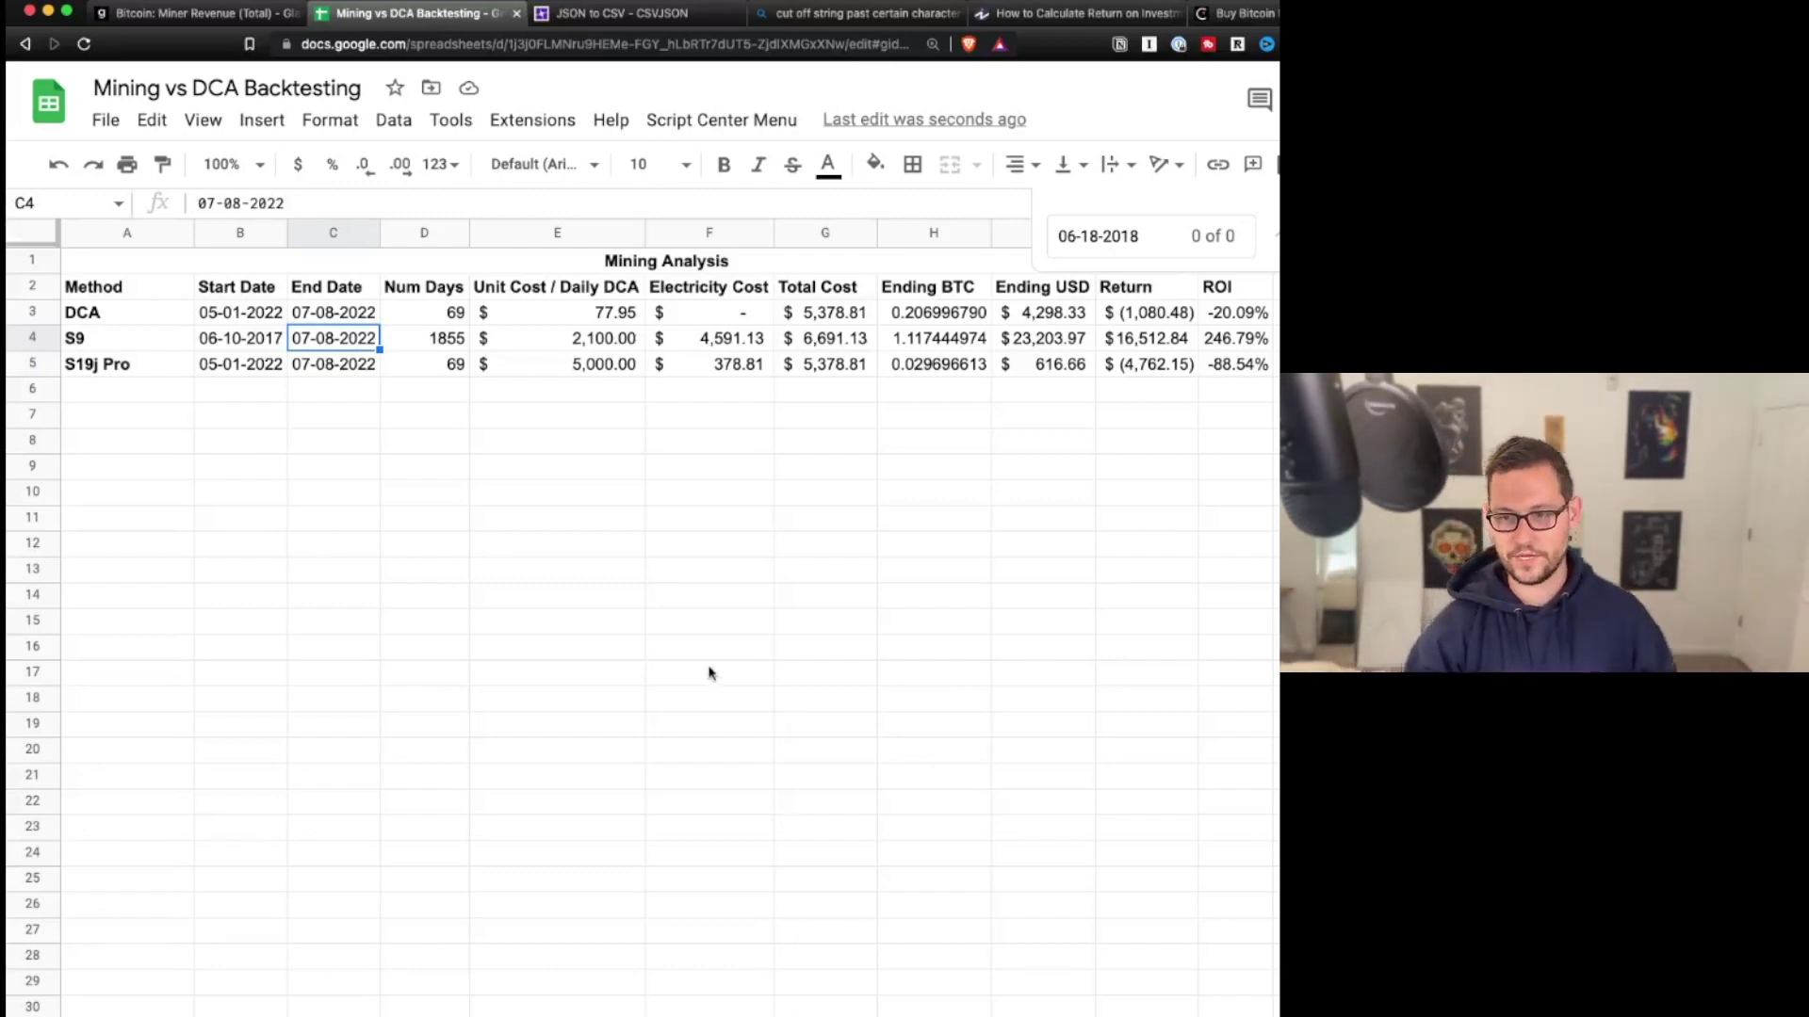
key(Escape)
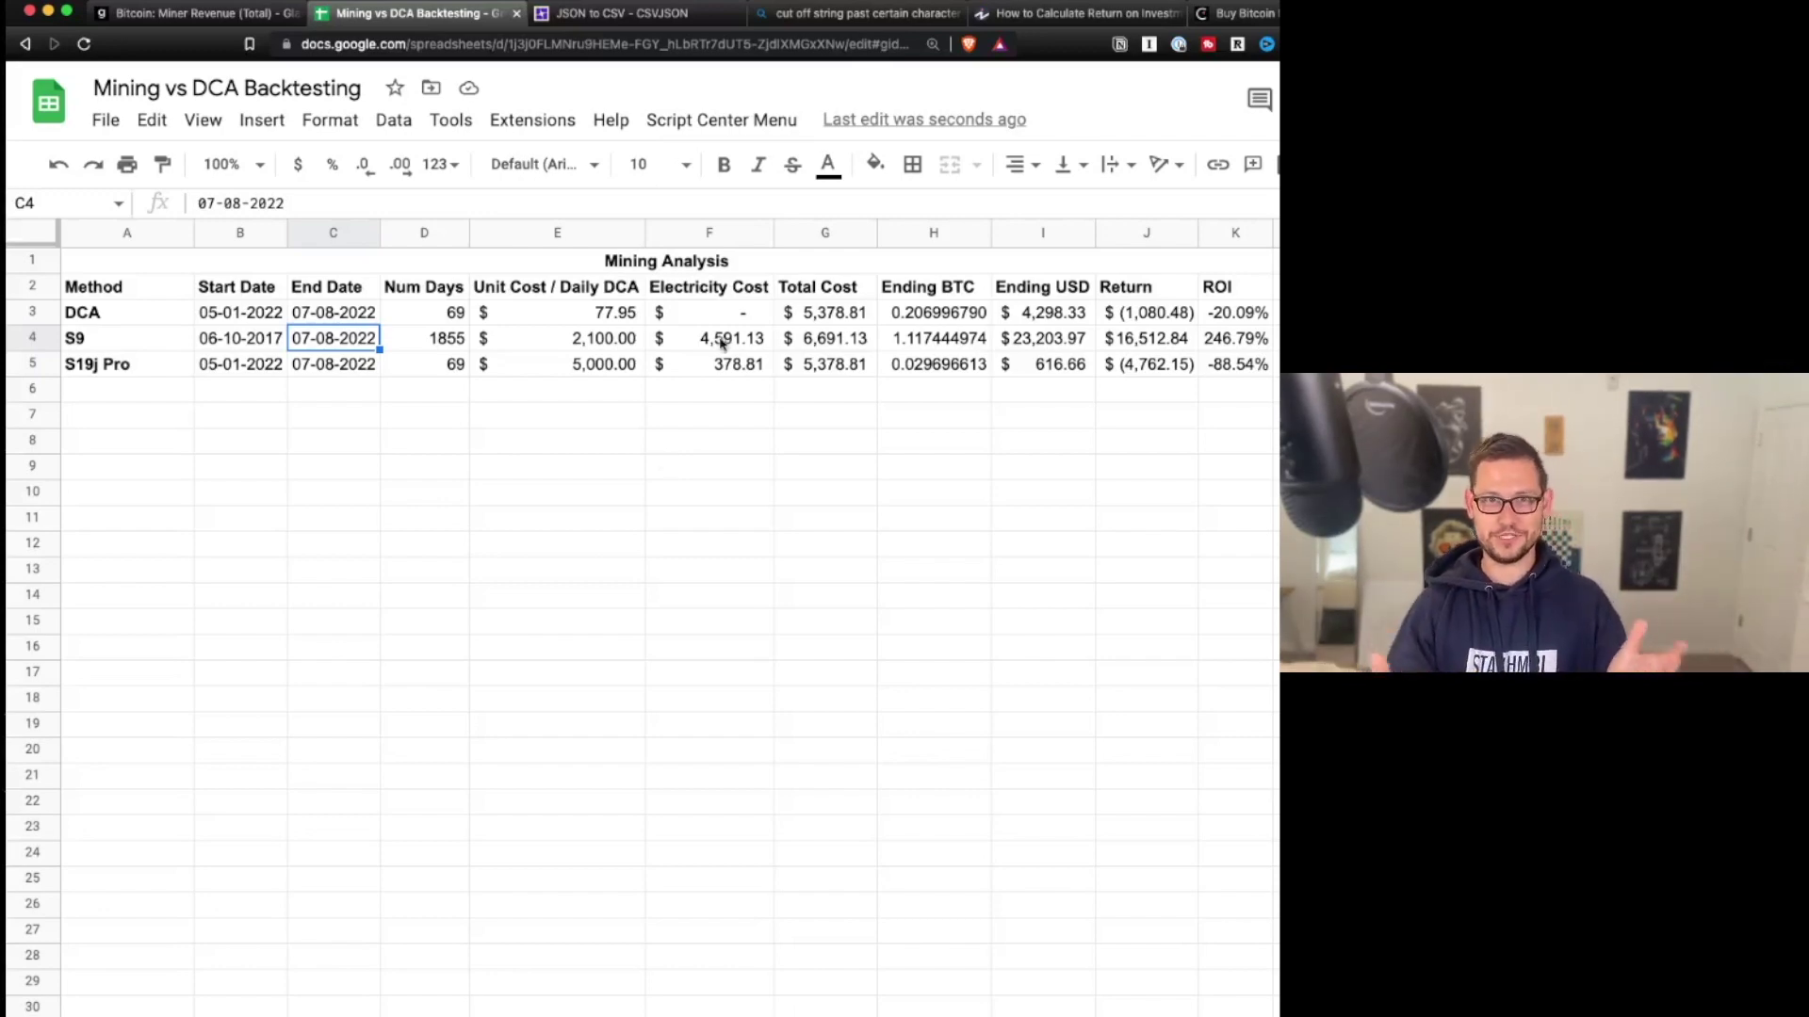
drag(722, 343, 747, 376)
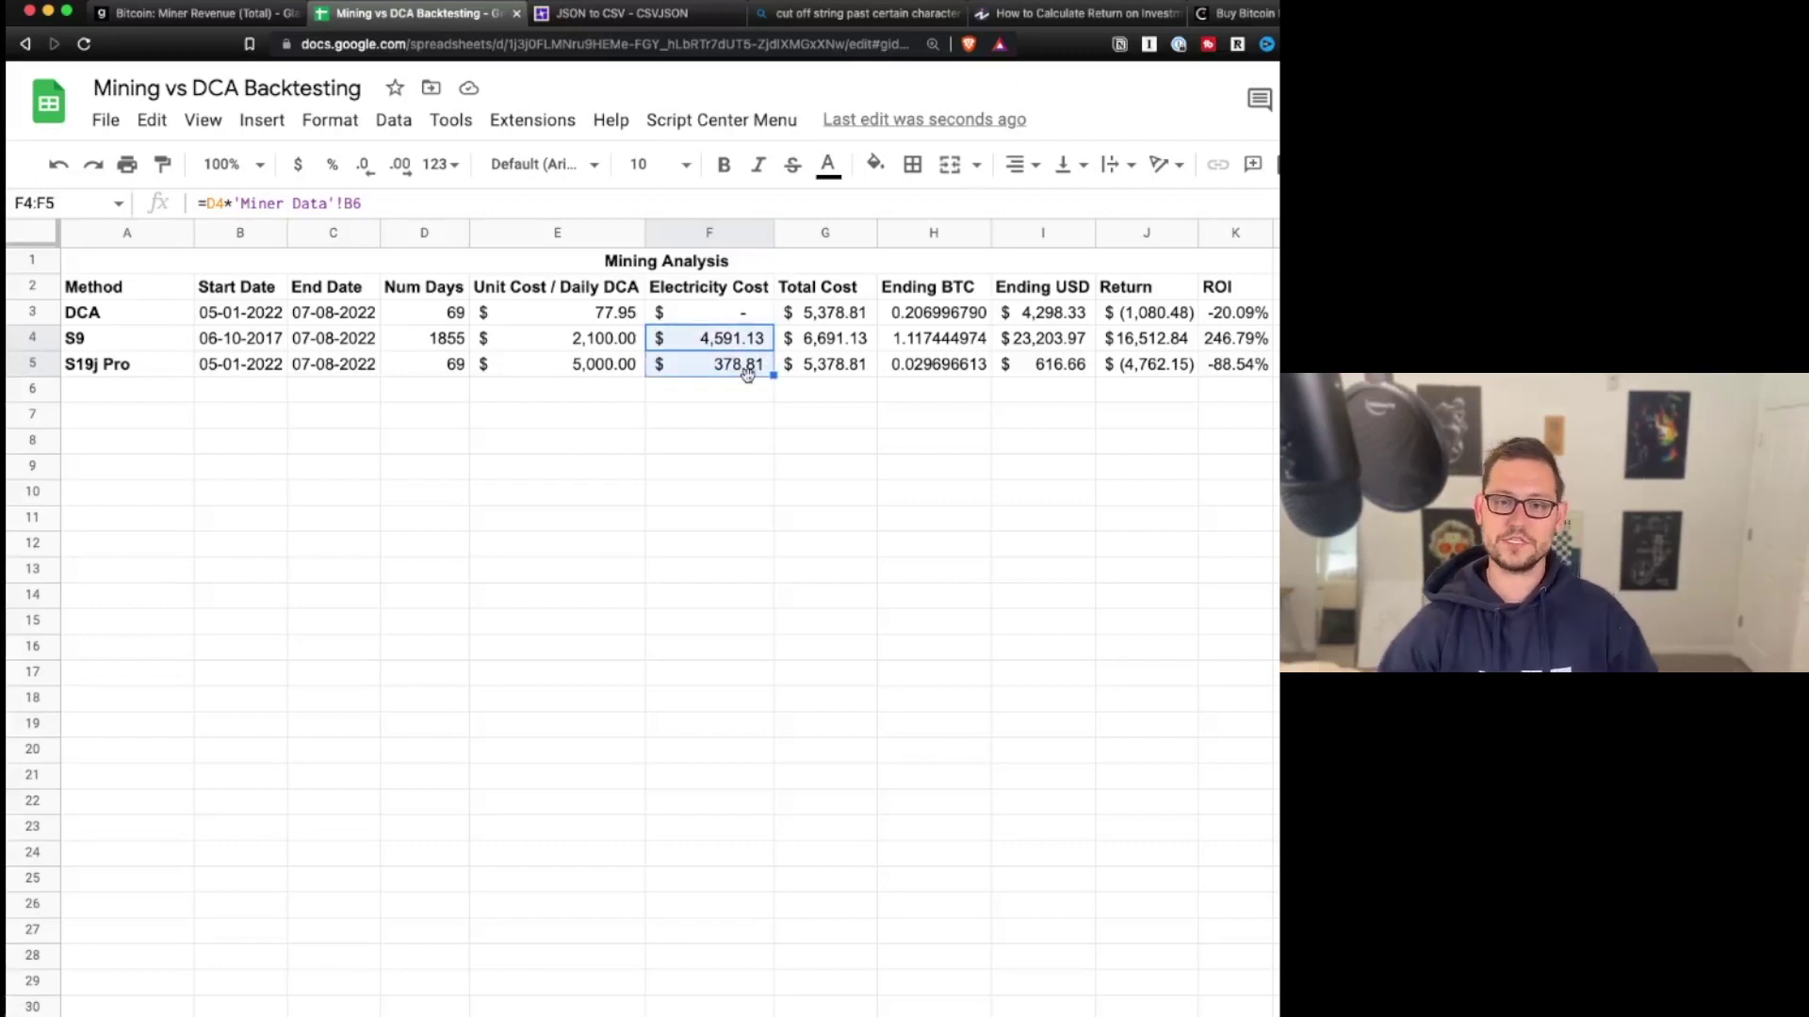
drag(741, 340, 734, 364)
click(726, 312)
drag(602, 313, 1257, 311)
click(1244, 320)
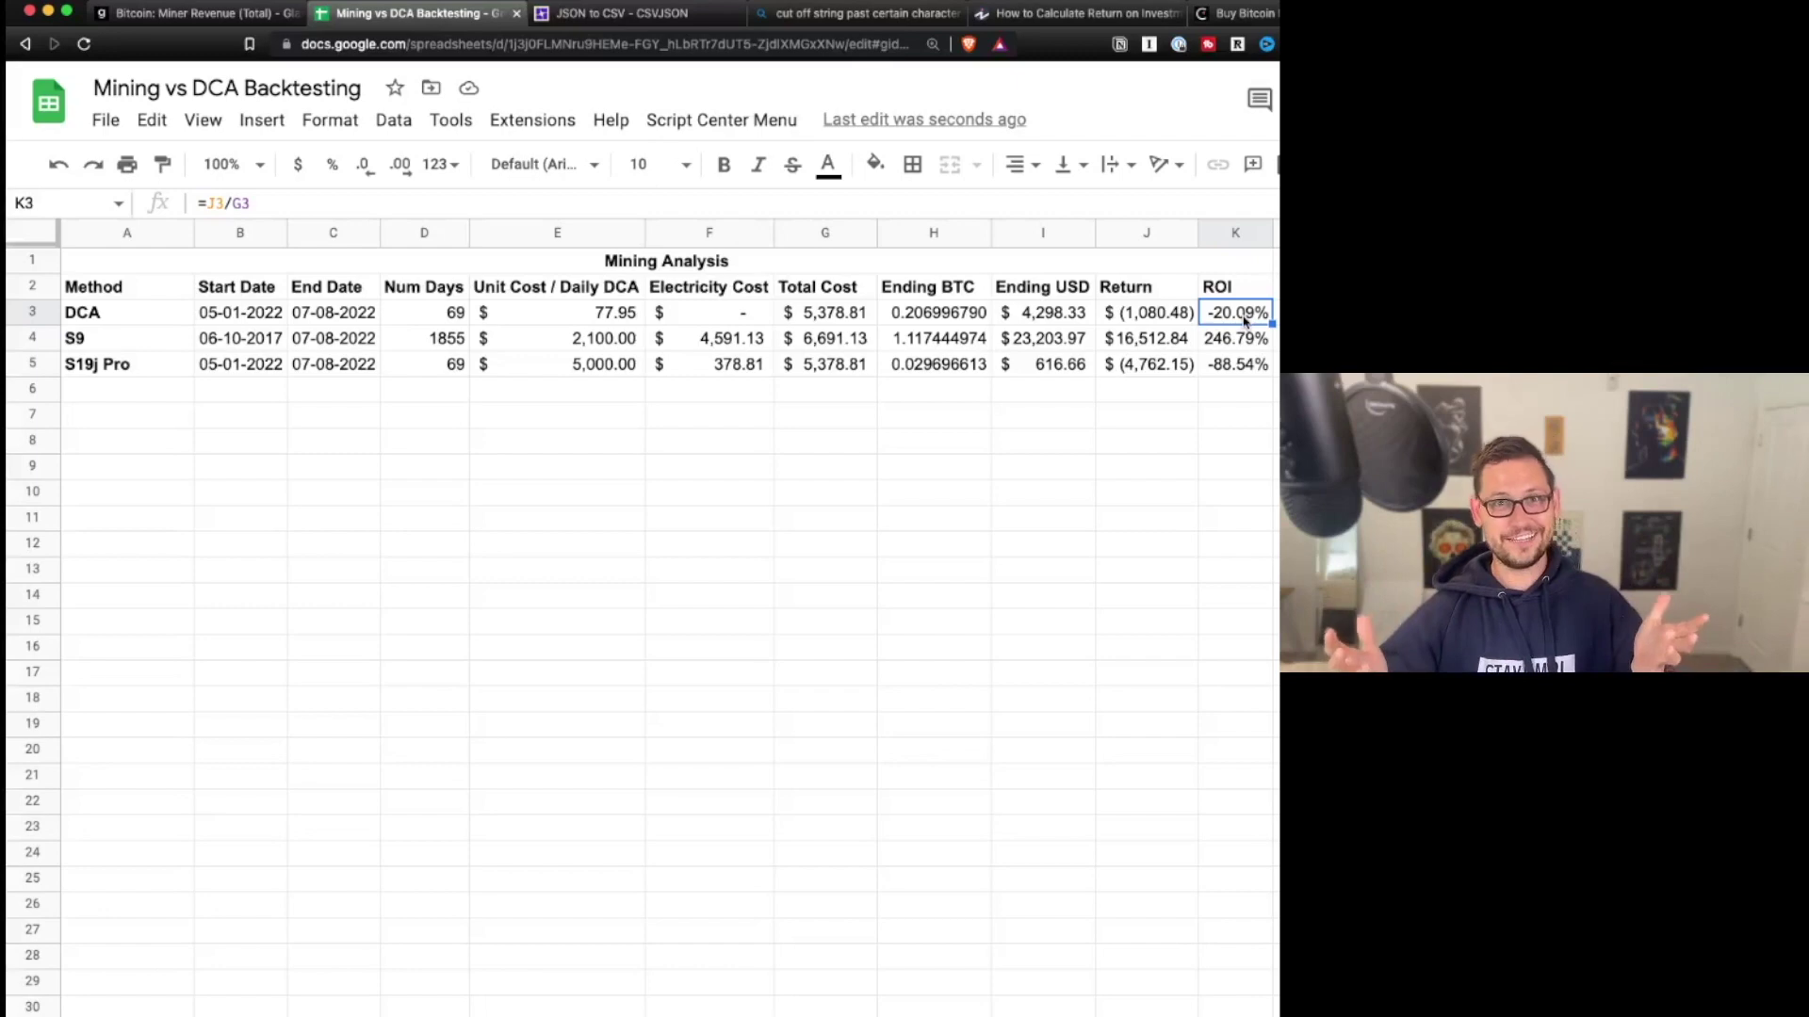
click(721, 345)
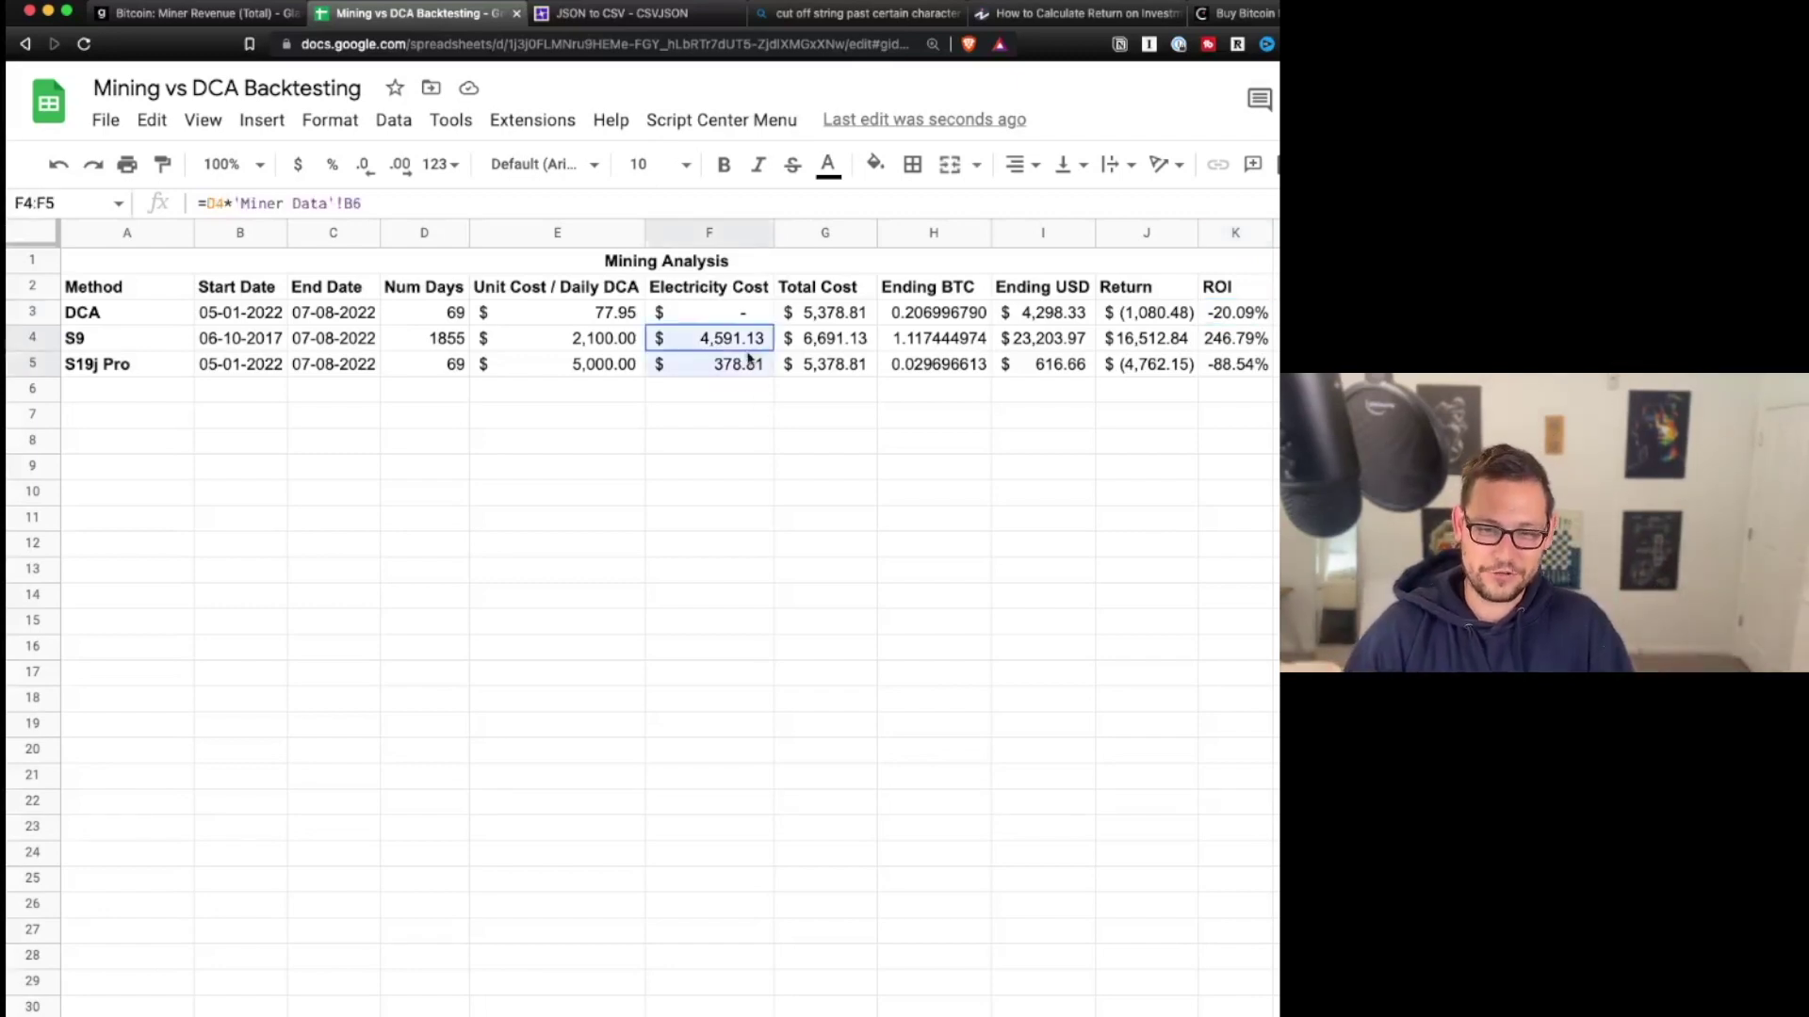
key(Left)
key(Left)
key(Left)
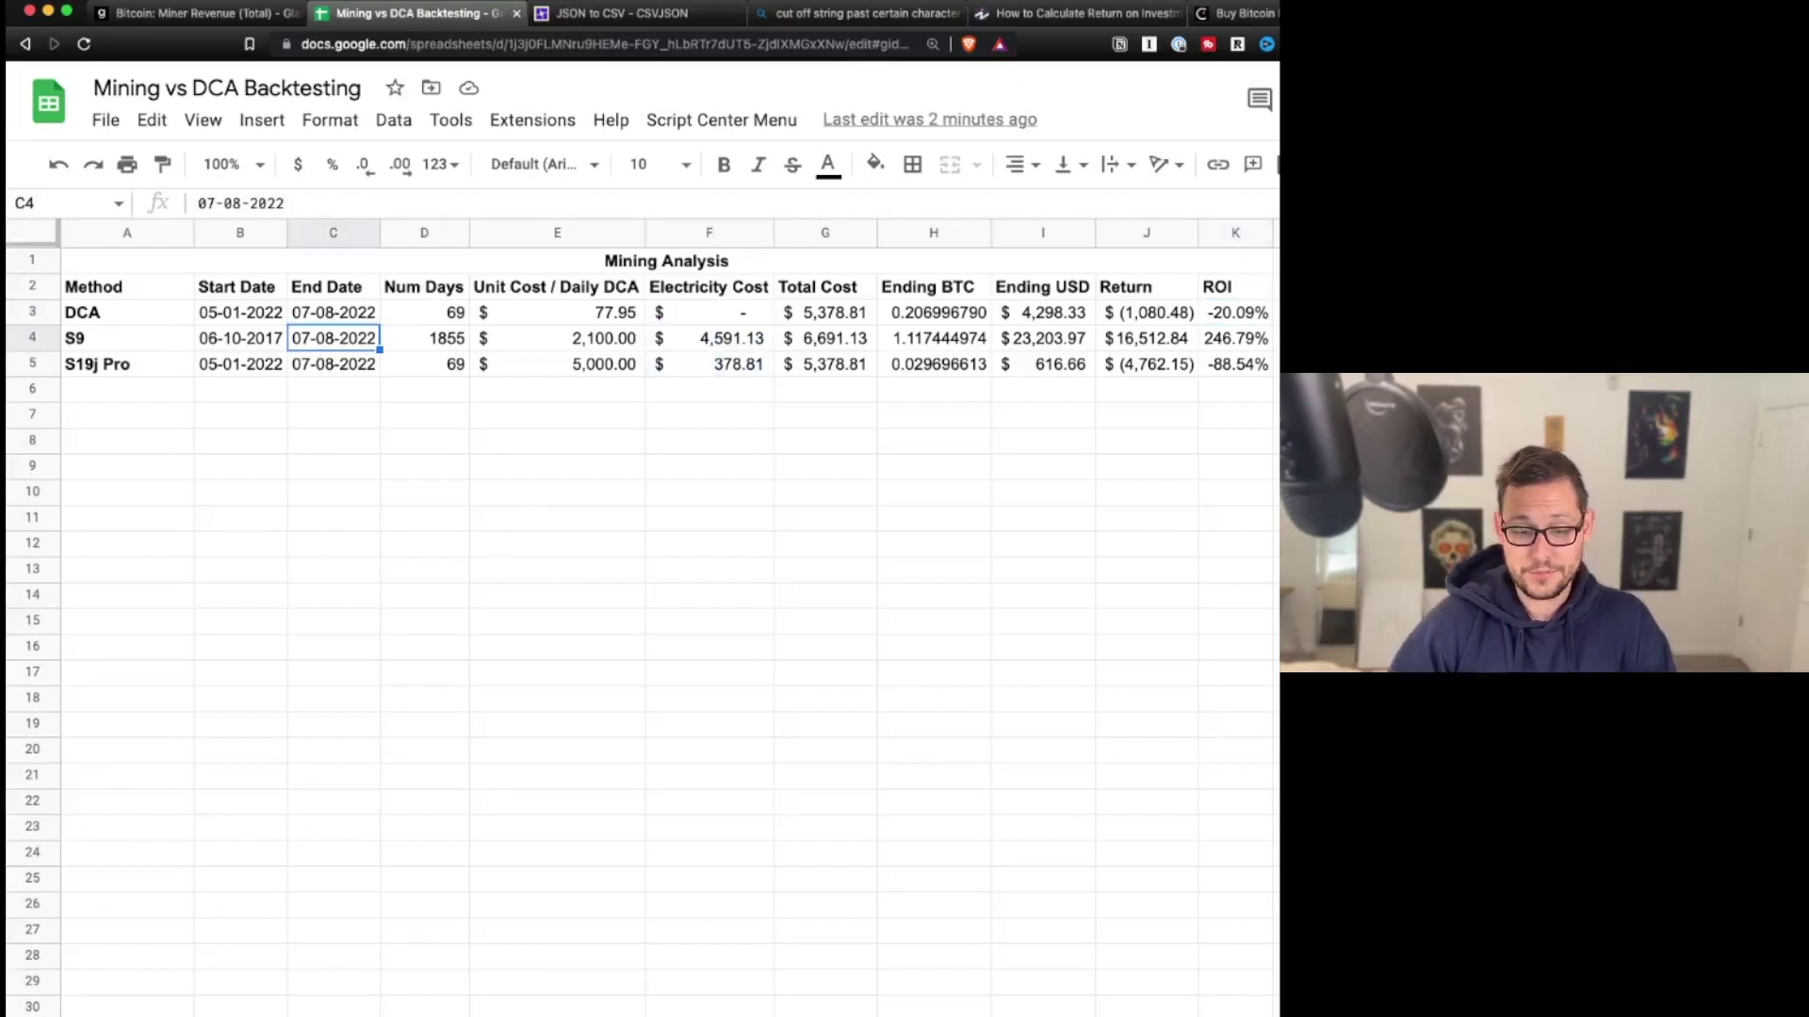